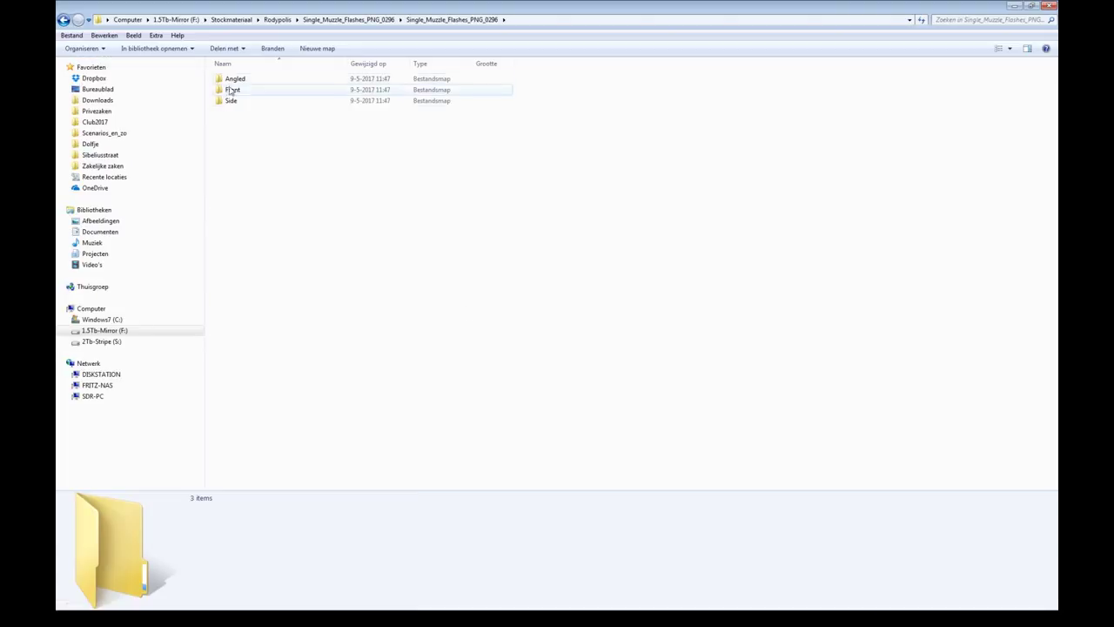
Browse the Angled, Front and Side folders of single muzzle flash images, then return to the Angled images
left_click(237, 80)
double_click(237, 79)
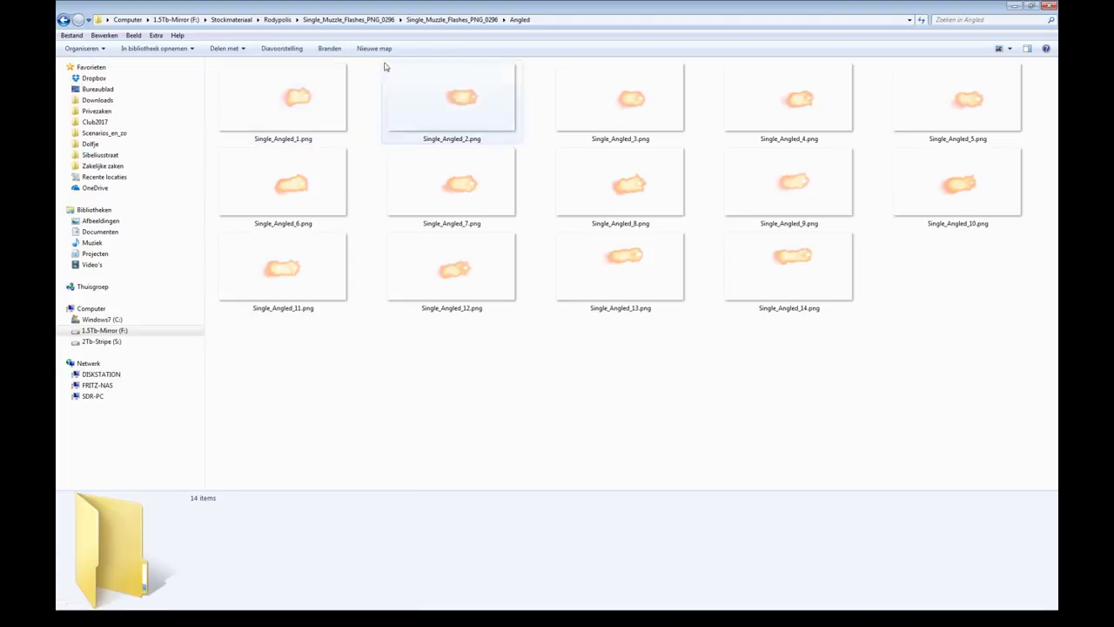
left_click(503, 19)
left_click(517, 43)
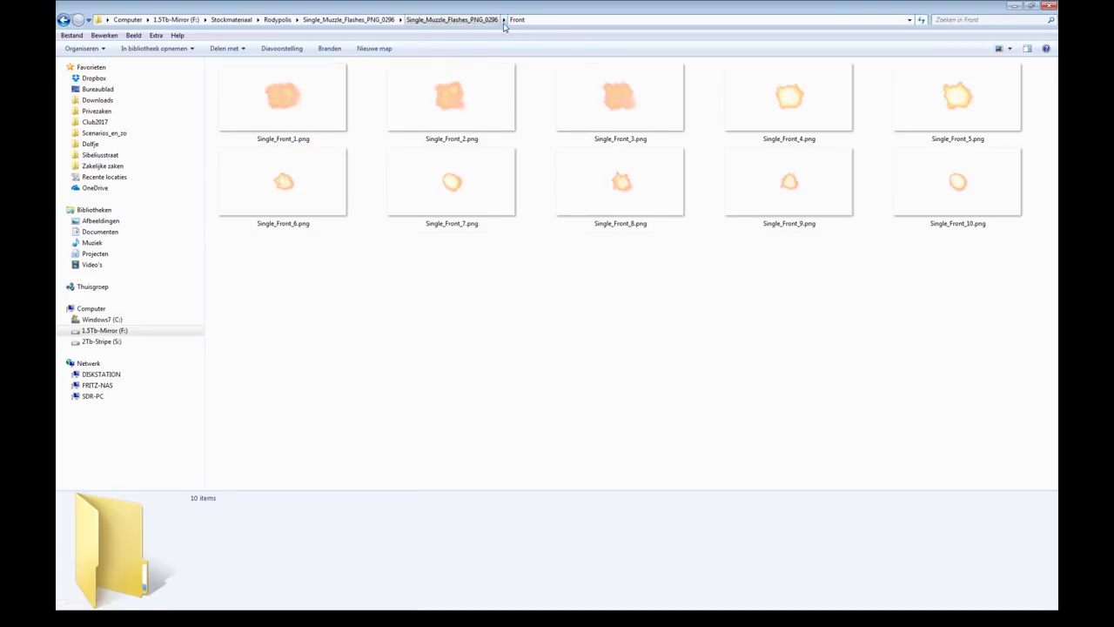
left_click(503, 19)
left_click(516, 54)
left_click(503, 20)
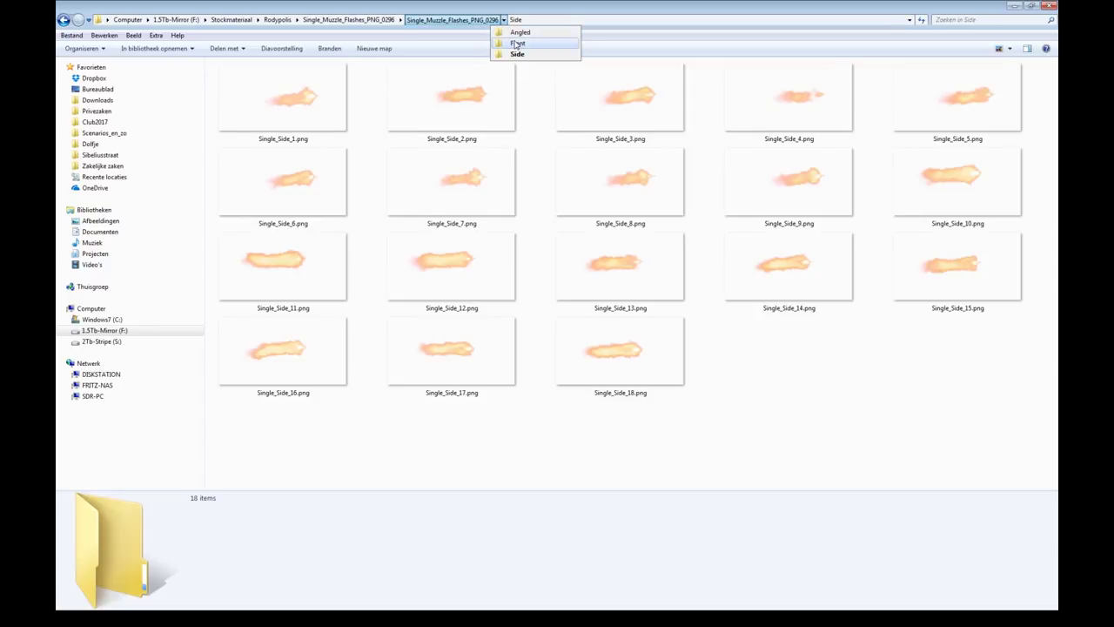
left_click(517, 31)
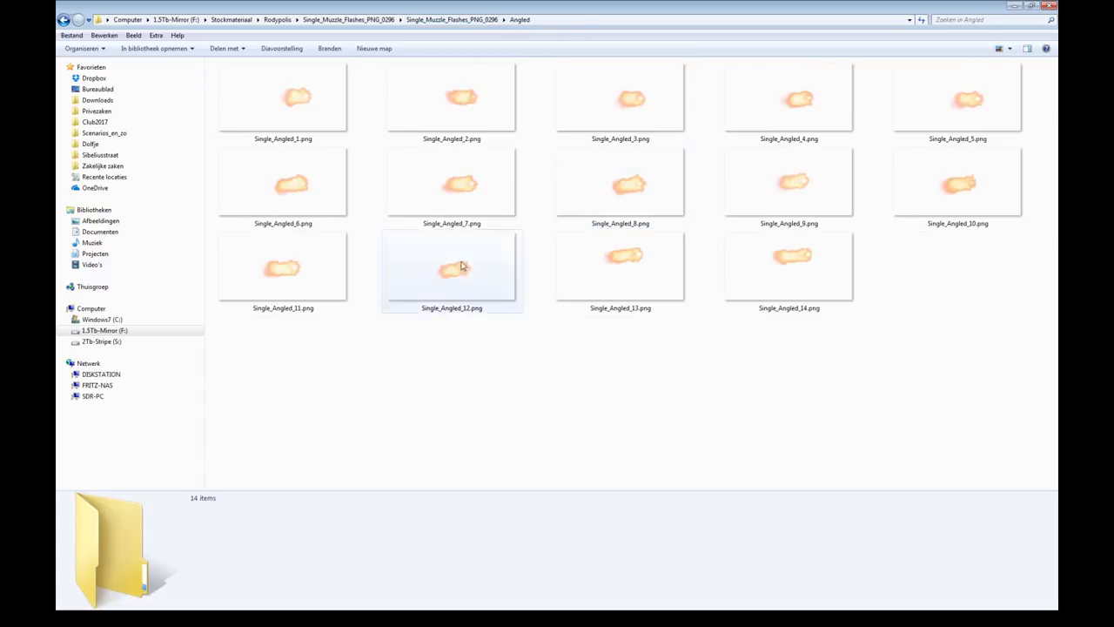
Open the rodolphe_shooting_background_plate folder inside MuzzleFlashes and try to bring Rodolphe Shooting.mp4 into the Fusion Studio flow
left_click(457, 607)
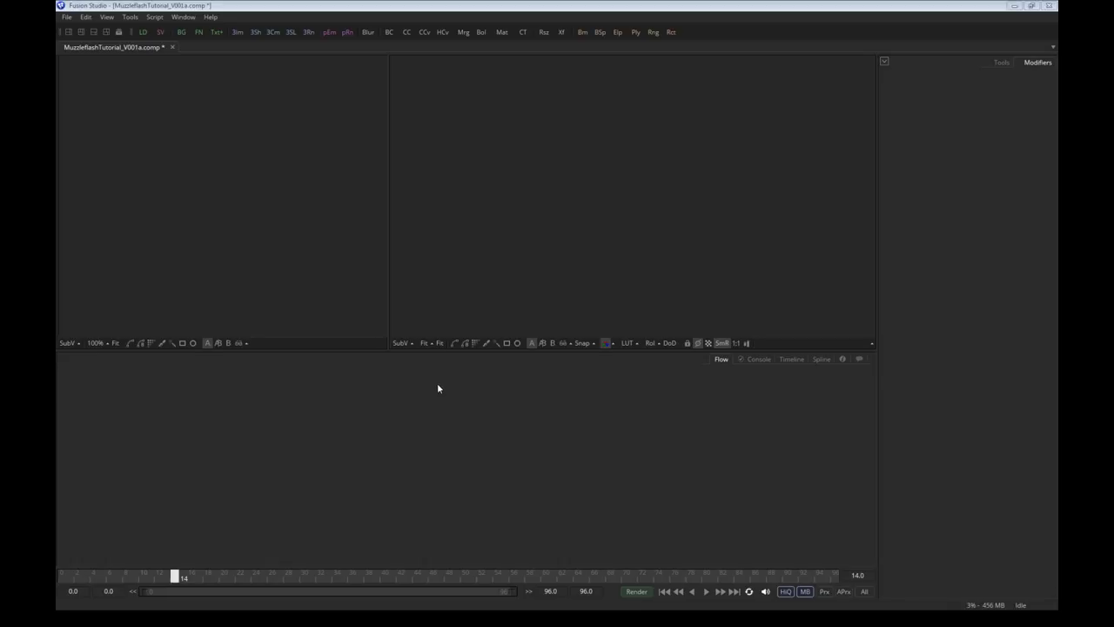
left_click(143, 31)
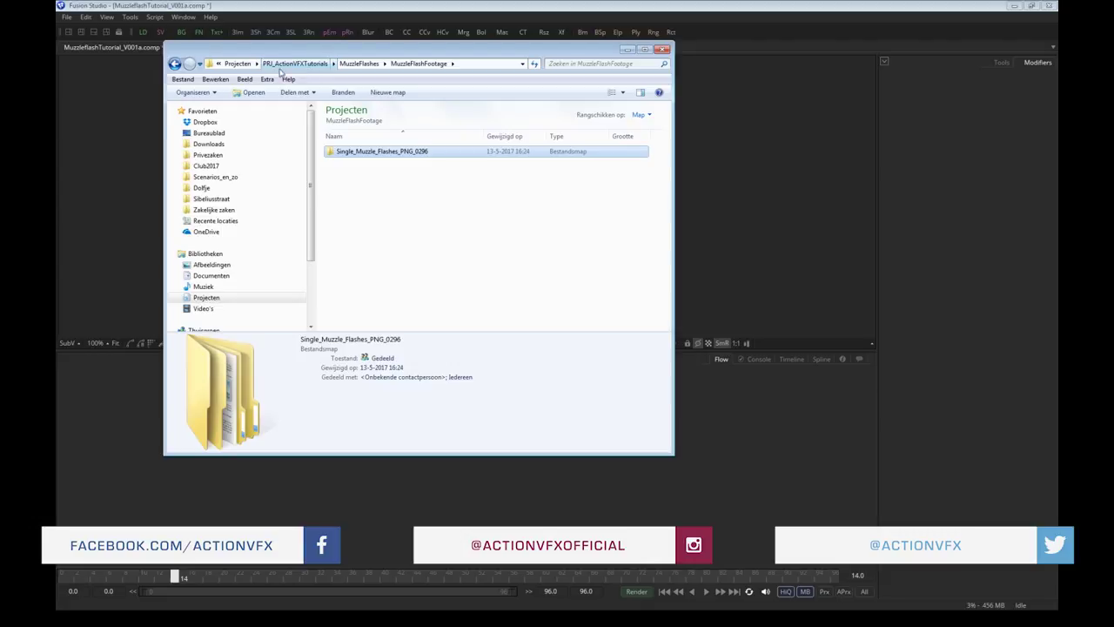
left_click(296, 65)
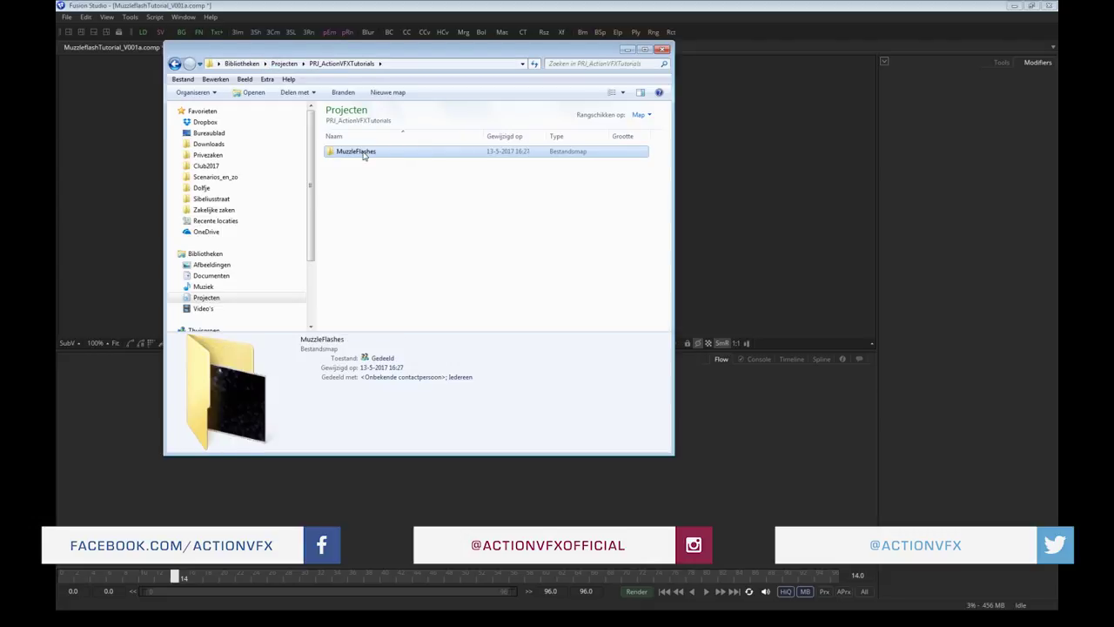
double_click(364, 152)
double_click(357, 174)
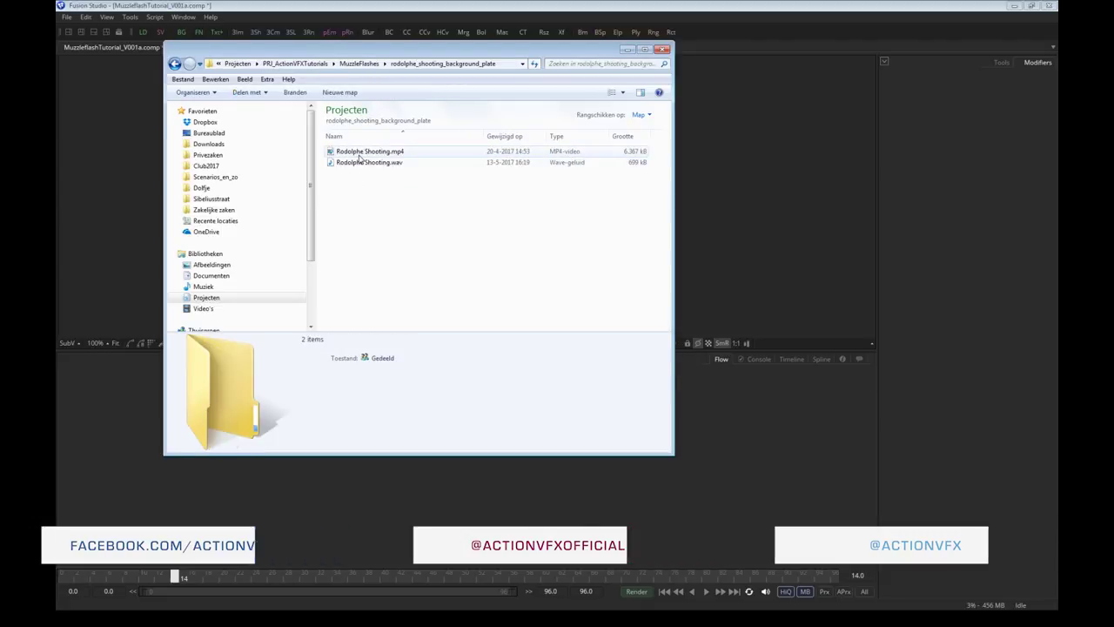
left_click_drag(358, 155, 284, 514)
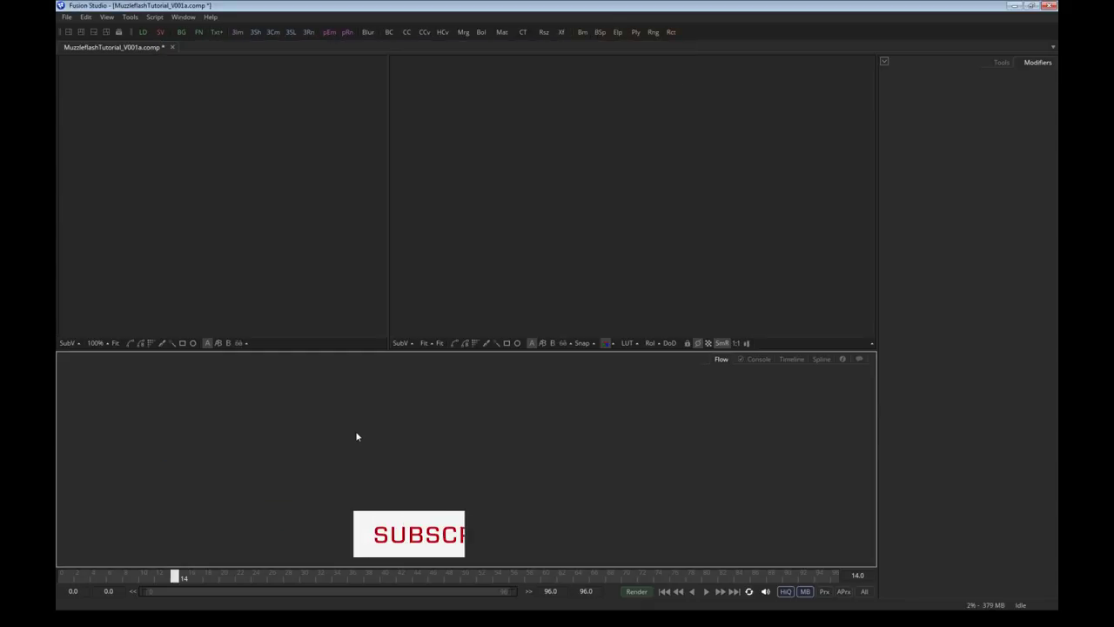
Add a Loader node to the flow that loads Rodolphe Shooting.mp4 from the background plate folder
key("ctrl+space")
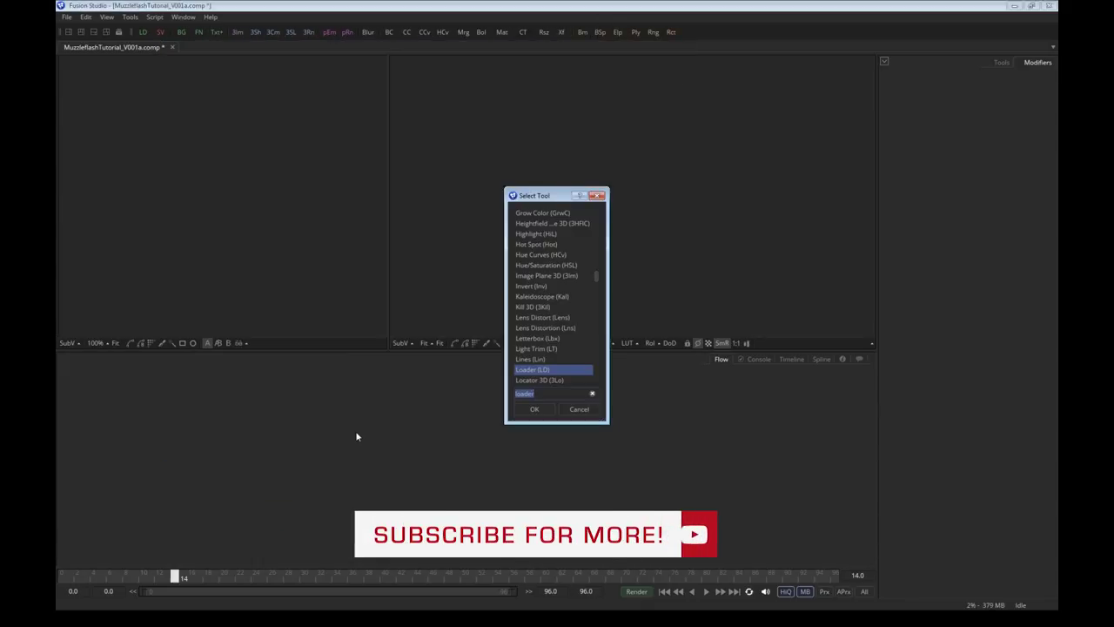
type("load")
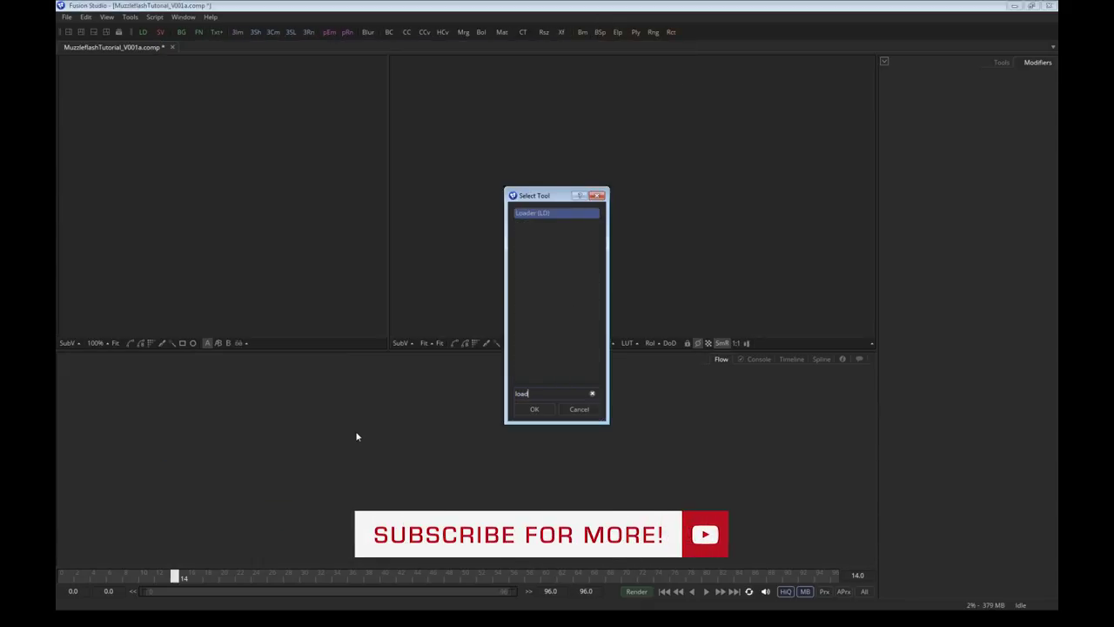
left_click(532, 410)
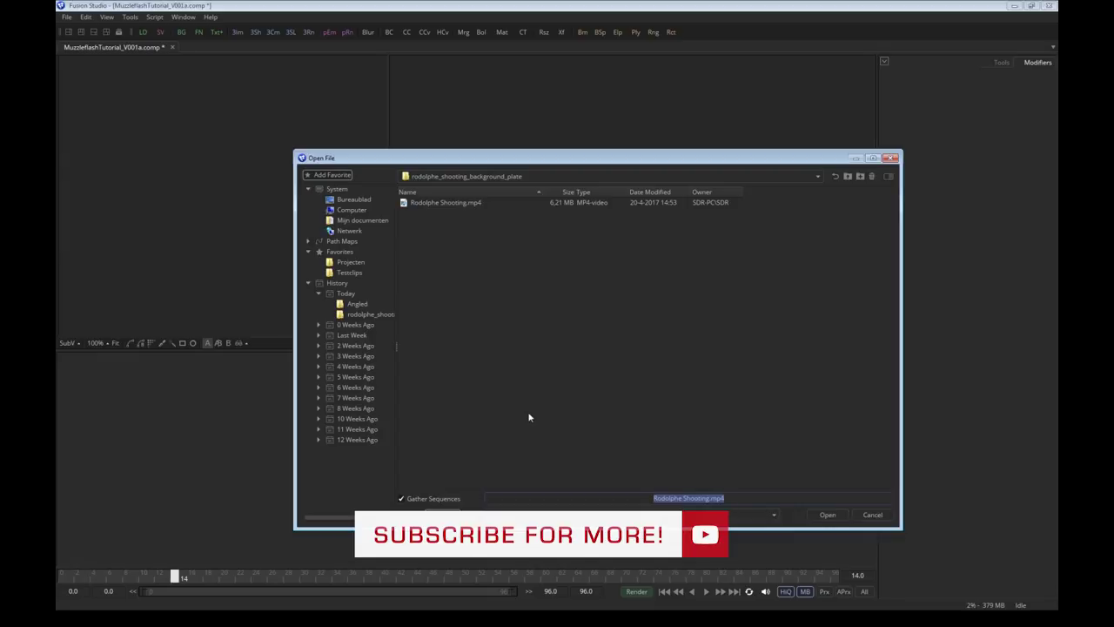
left_click(461, 202)
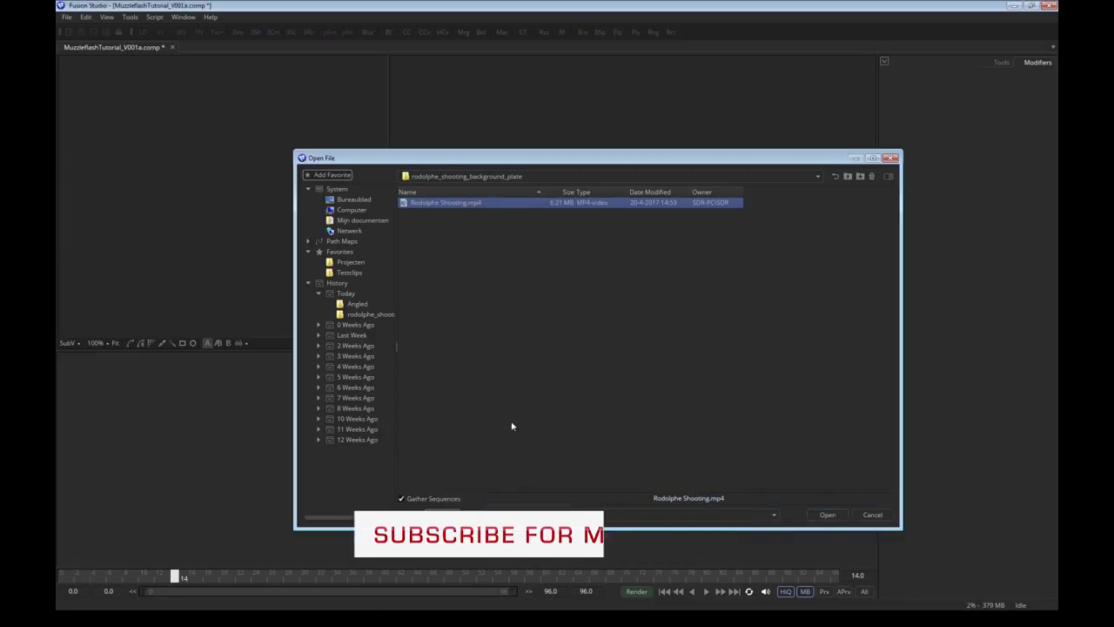
key("Return")
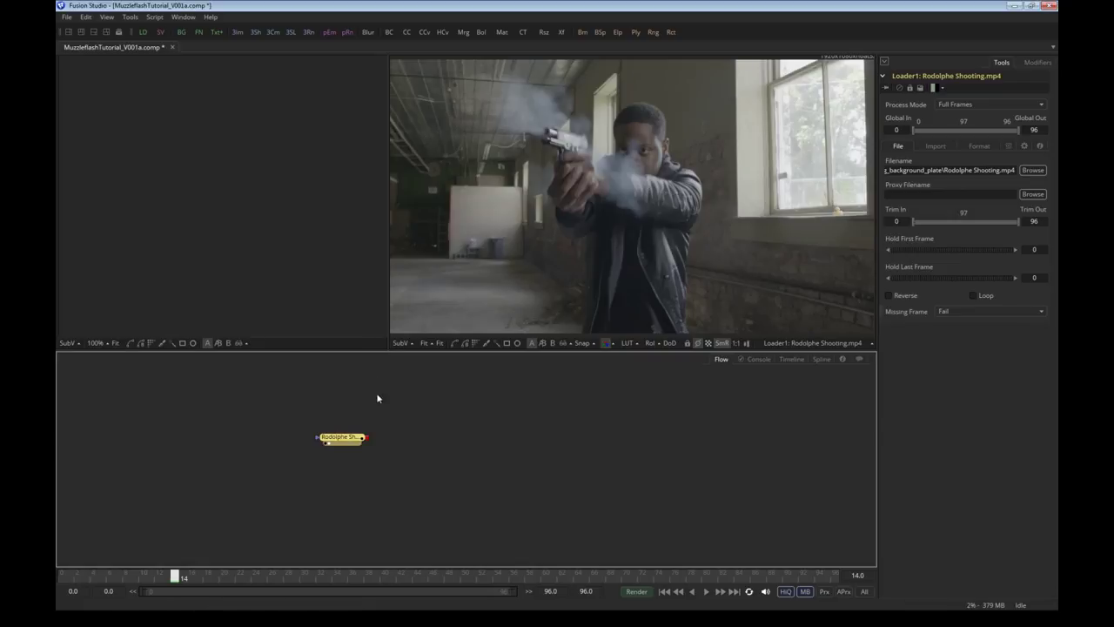
Show the loaded clip in the empty viewer as well and fit it to that slightly widened view
mouse_move(396, 257)
left_mouse_down()
mouse_move(560, 250)
mouse_move(400, 256)
left_mouse_up()
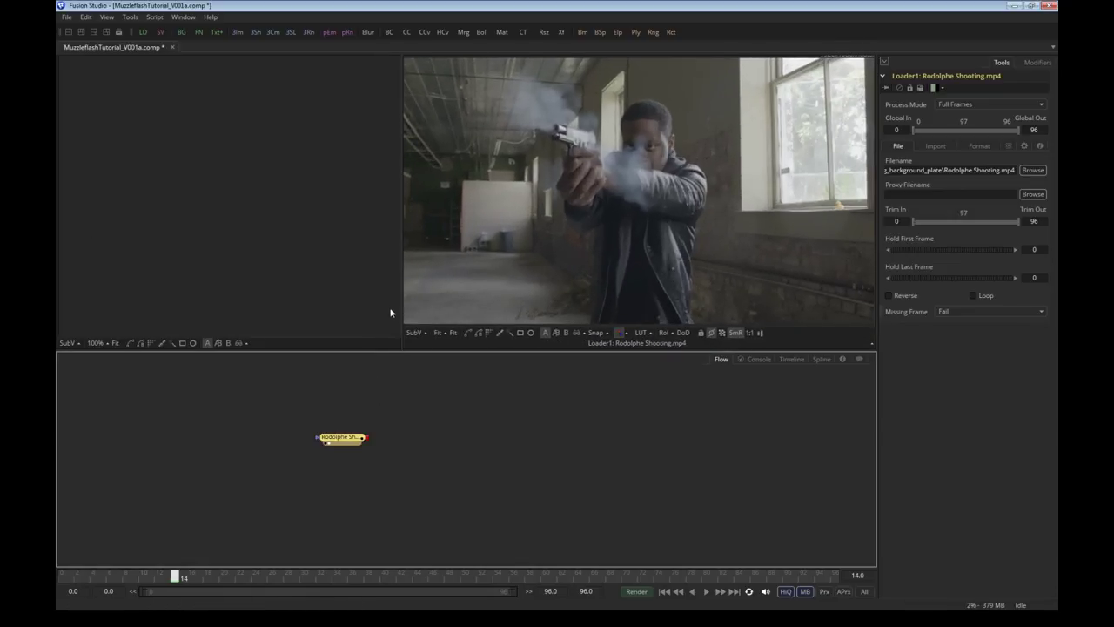
left_click_drag(358, 437, 278, 218)
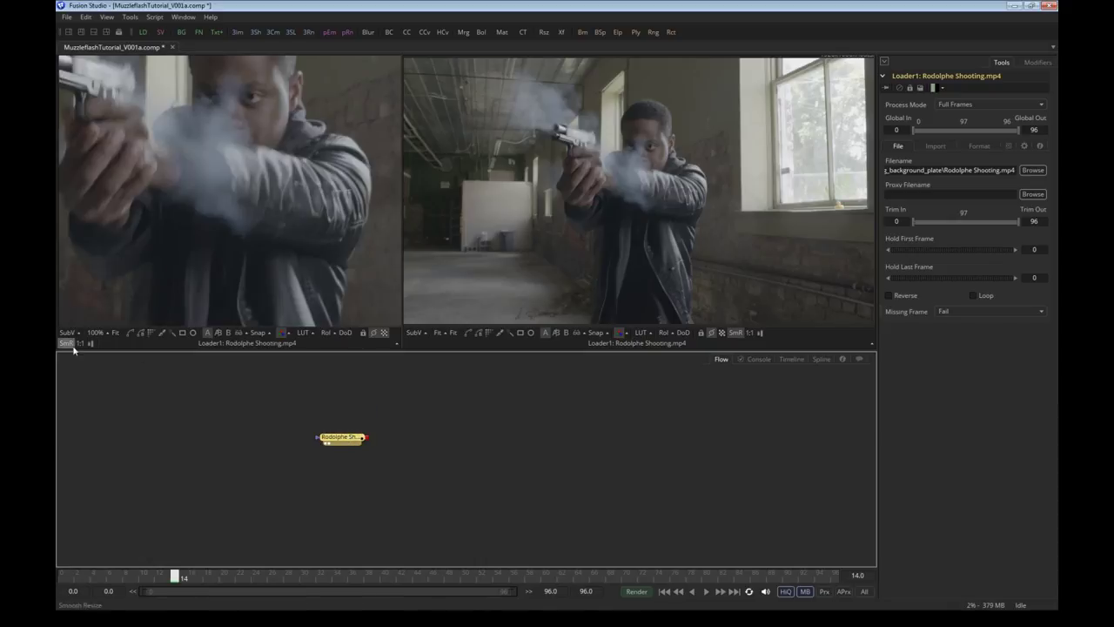
left_click(115, 333)
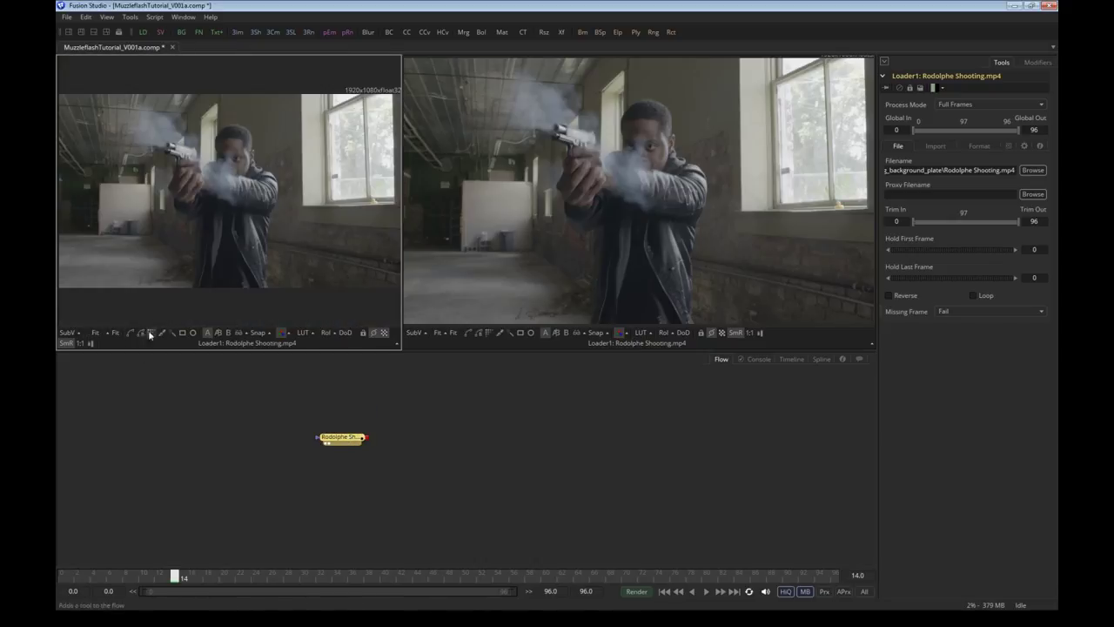
Try a Brightness/Contrast node with gain 5.0 after the loader, then delete the node from the flow
left_click(389, 33)
key("2")
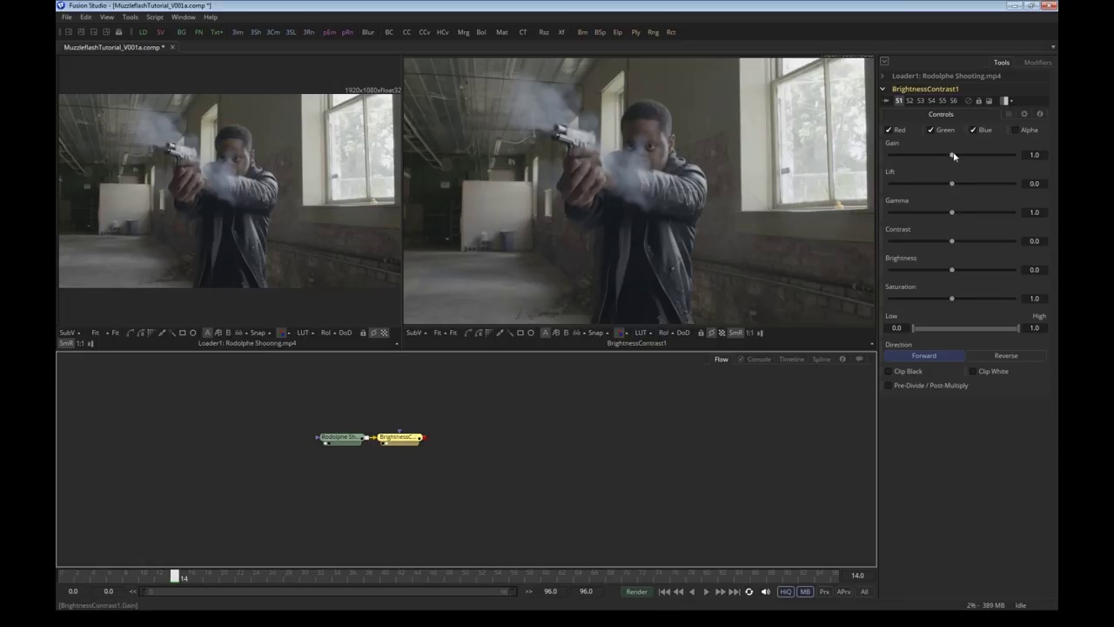
left_click_drag(953, 155, 1014, 155)
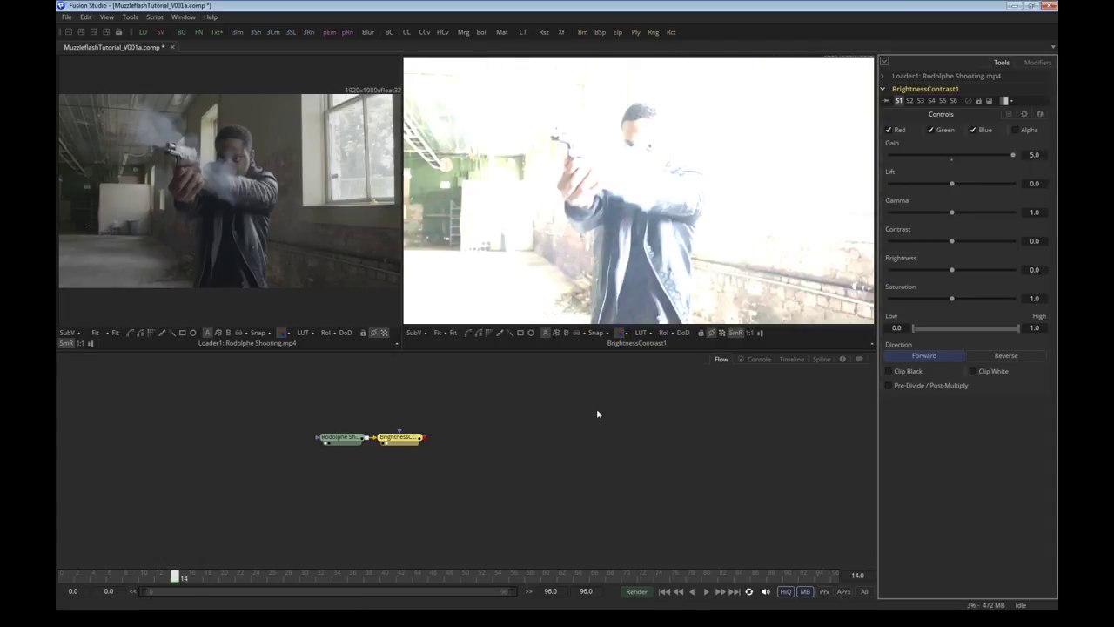
left_click(431, 476)
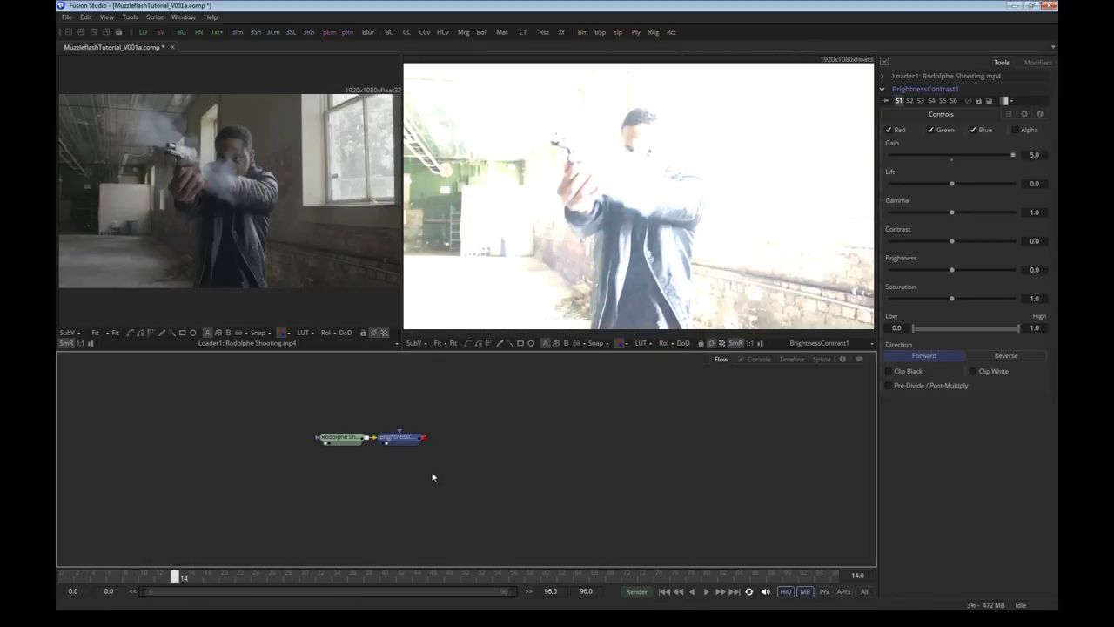
left_click(396, 436)
key("Delete")
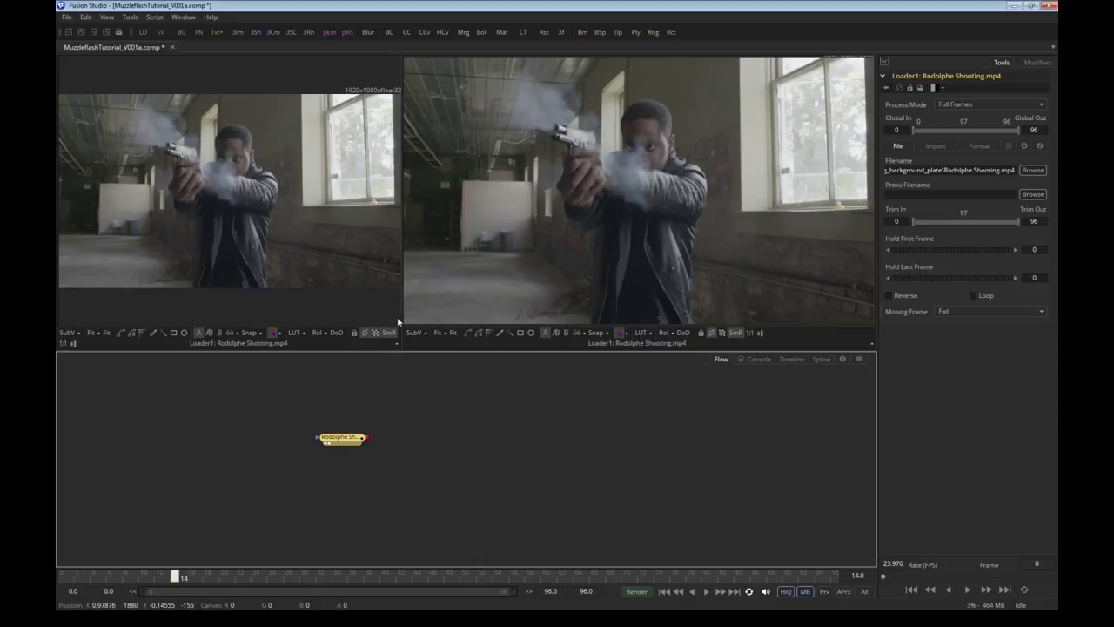
Remove the clip from the smaller viewer and collapse it so a single large viewer remains
left_click(325, 443)
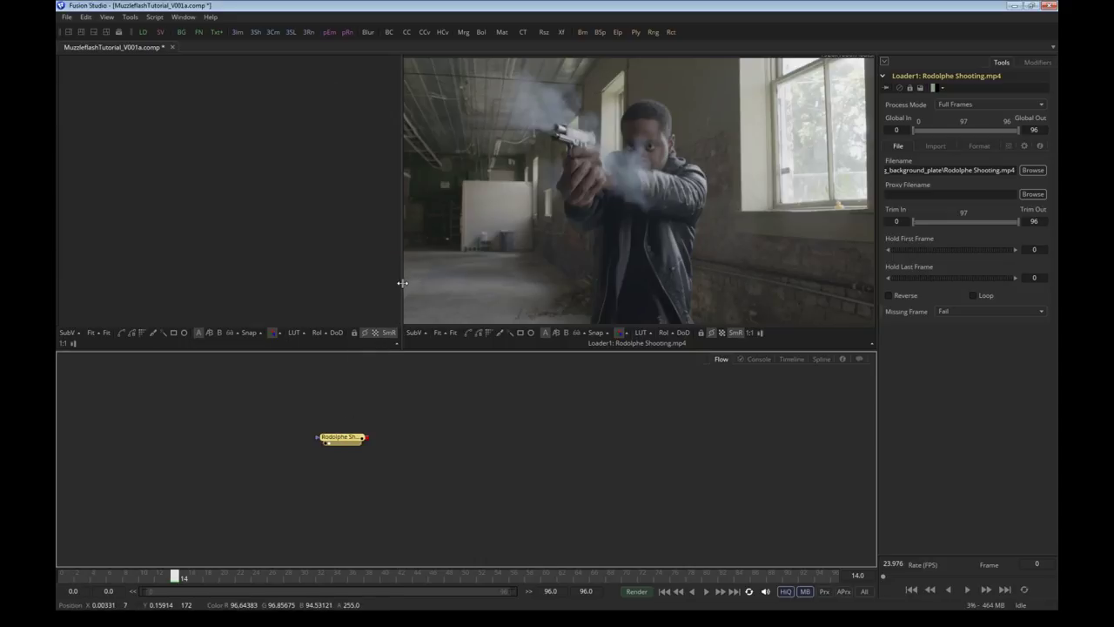
left_click_drag(402, 283, 59, 288)
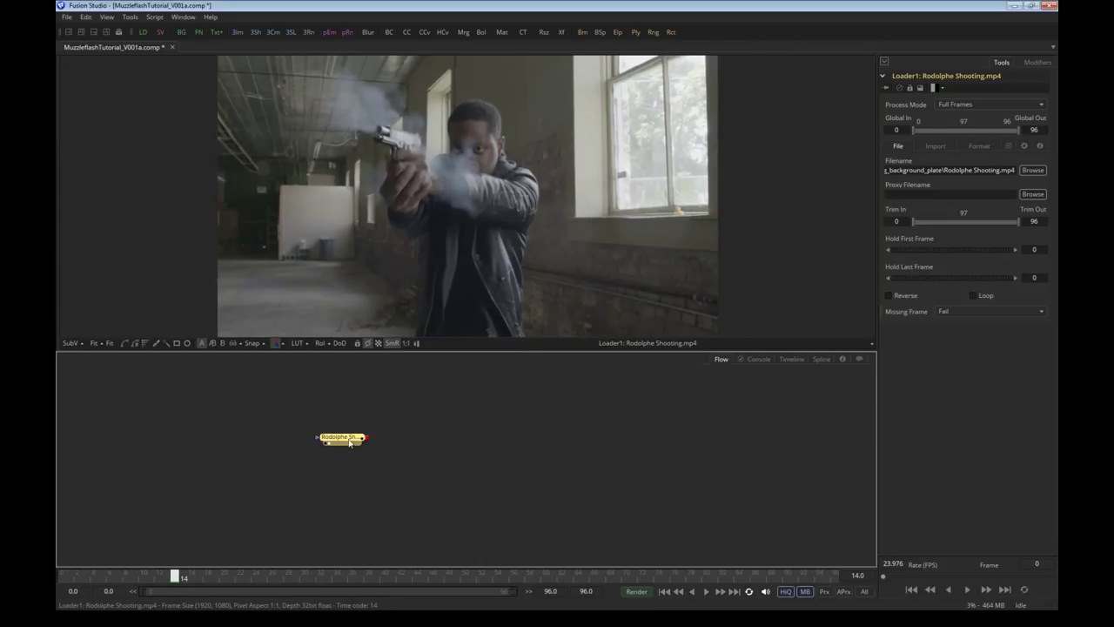
left_click(124, 343)
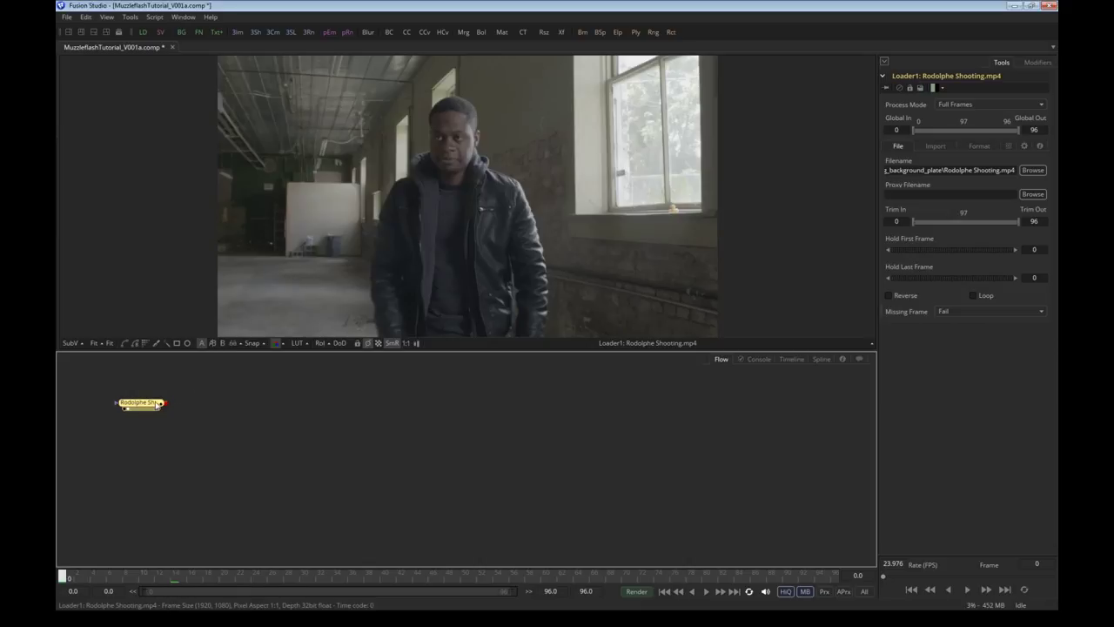
Check the clip node's image information and the composition's frame format and color depth preferences
mouse_move(159, 403)
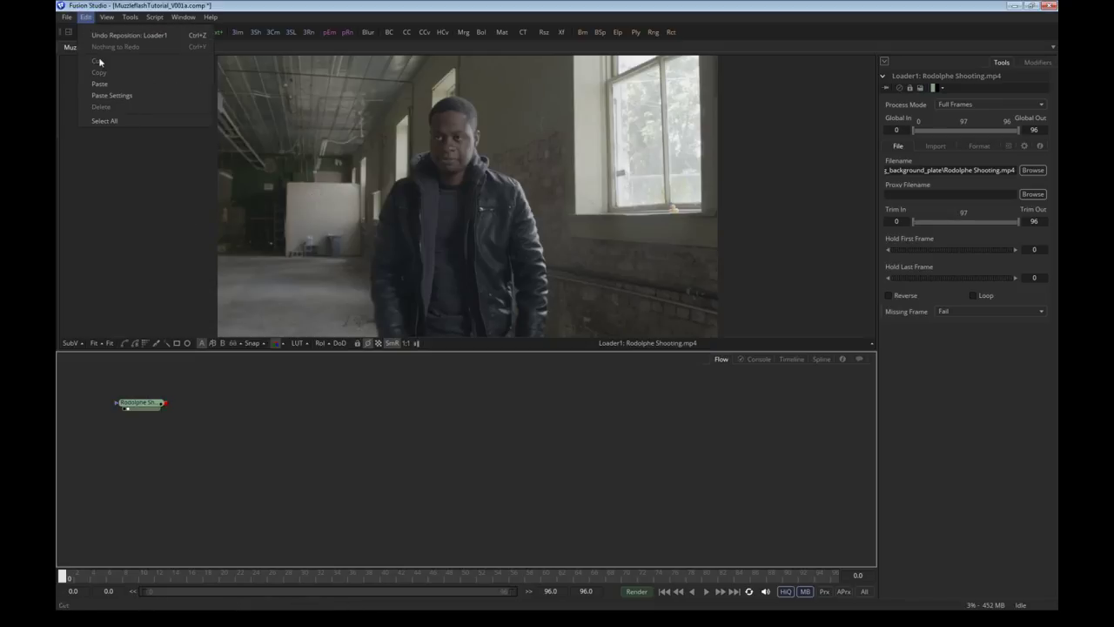
left_click(68, 18)
left_click(81, 199)
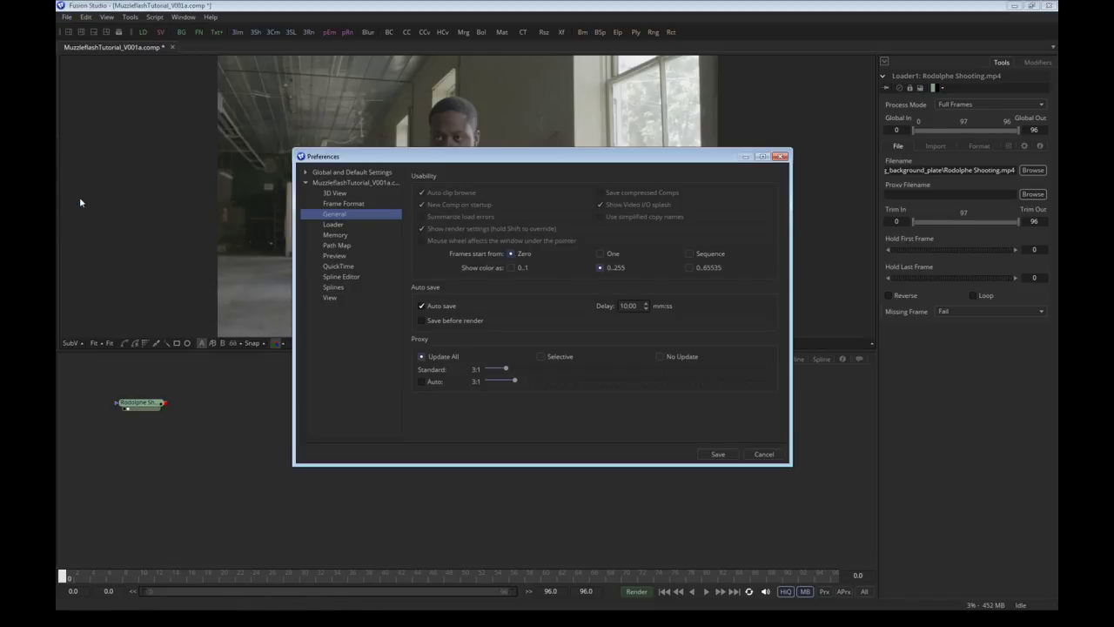
left_click(346, 203)
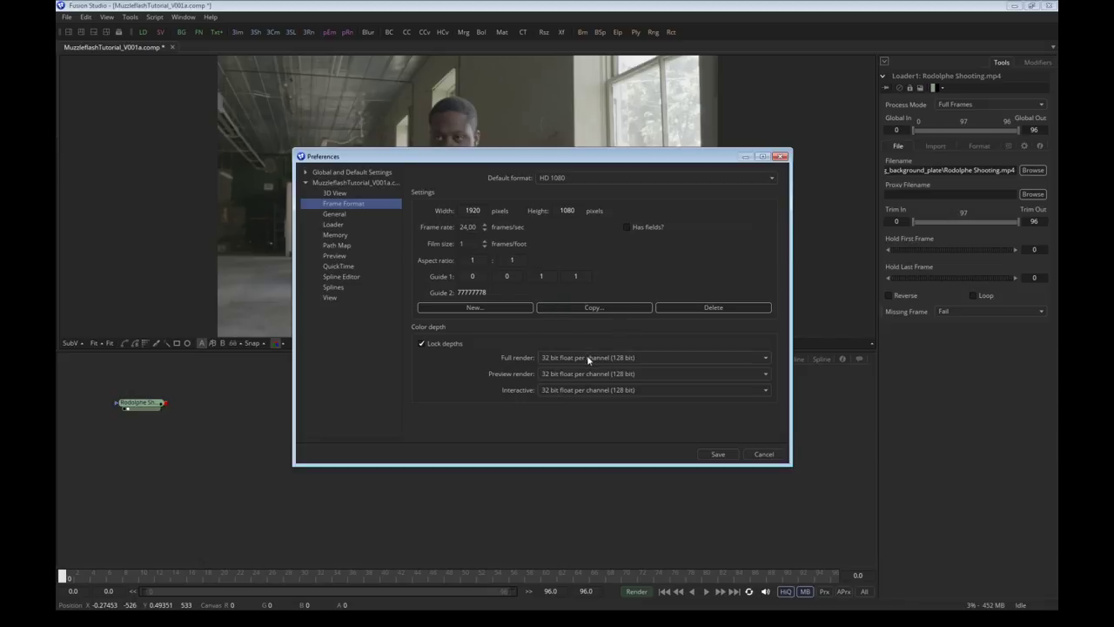
left_click(716, 456)
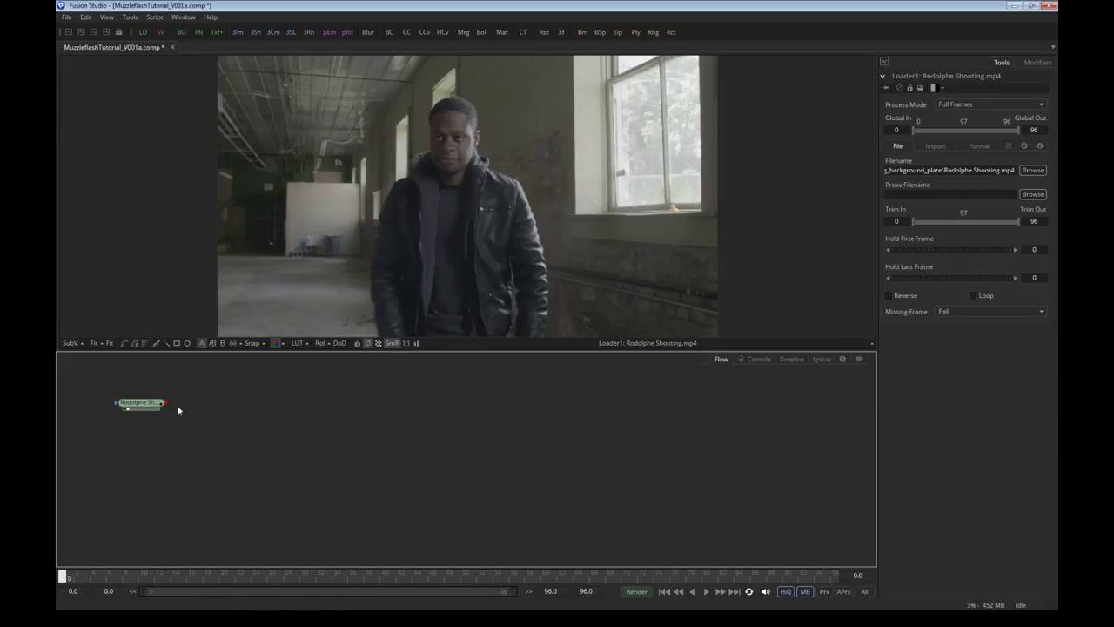
Set the composition's locked color depths to 8 bit int per channel (32 bit) and save the preferences
left_click(153, 404)
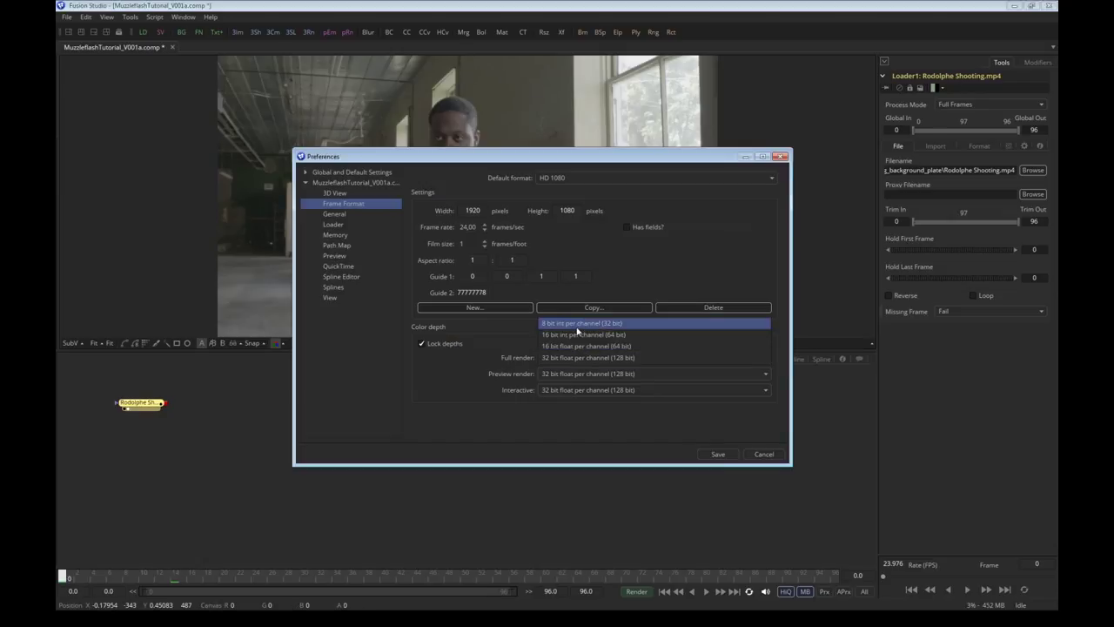
left_click(584, 327)
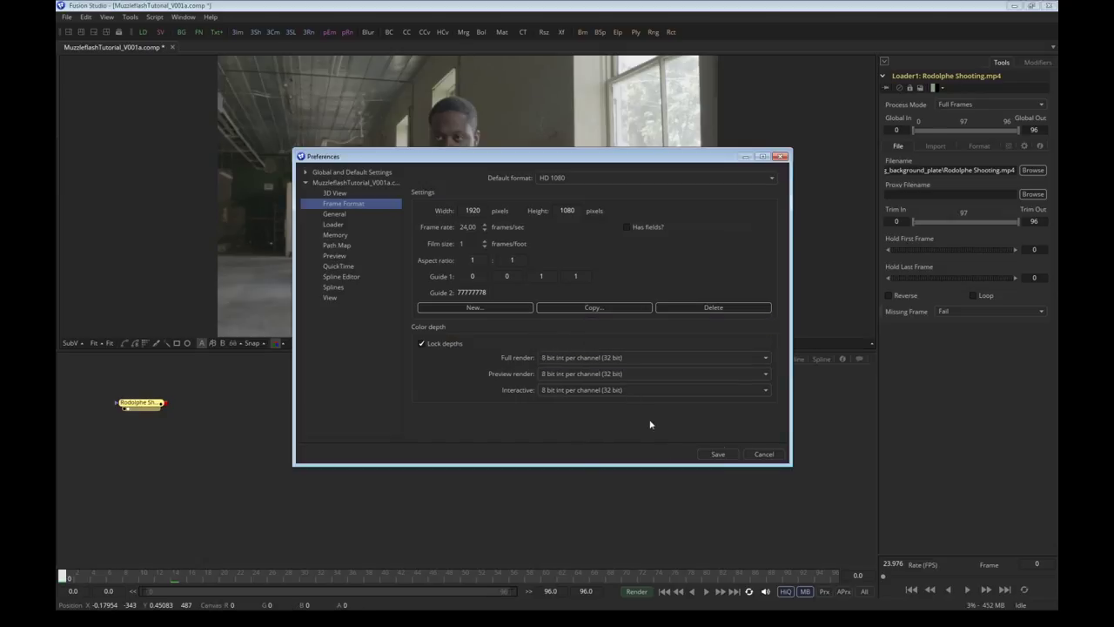
left_click(719, 455)
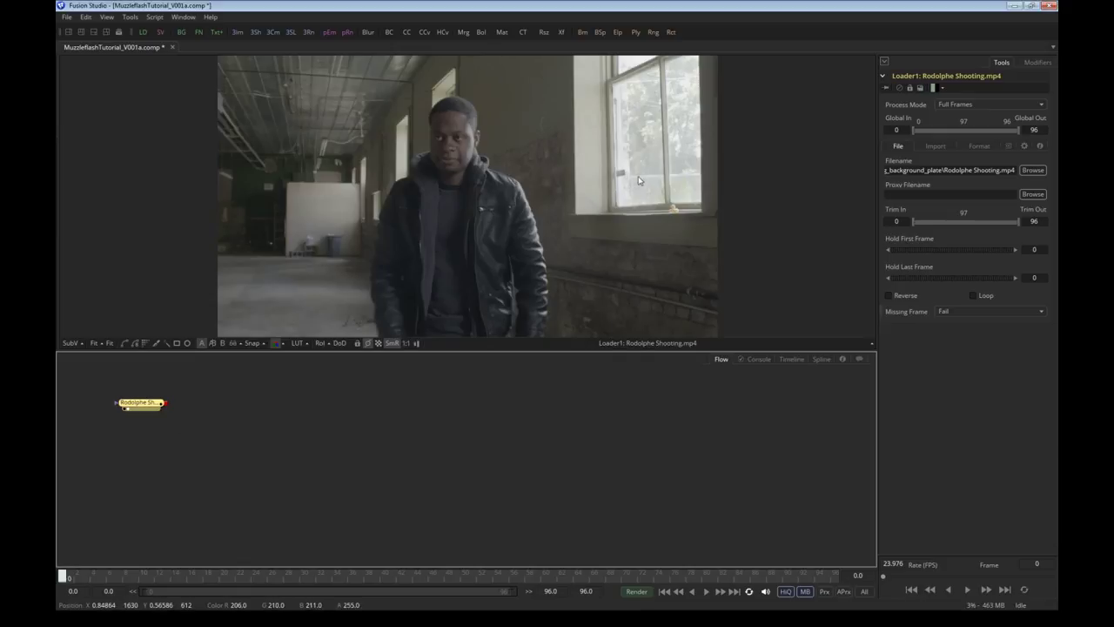
Add a Brightness/Contrast node after the clip loader and raise its gain to 5.0
left_click(389, 32)
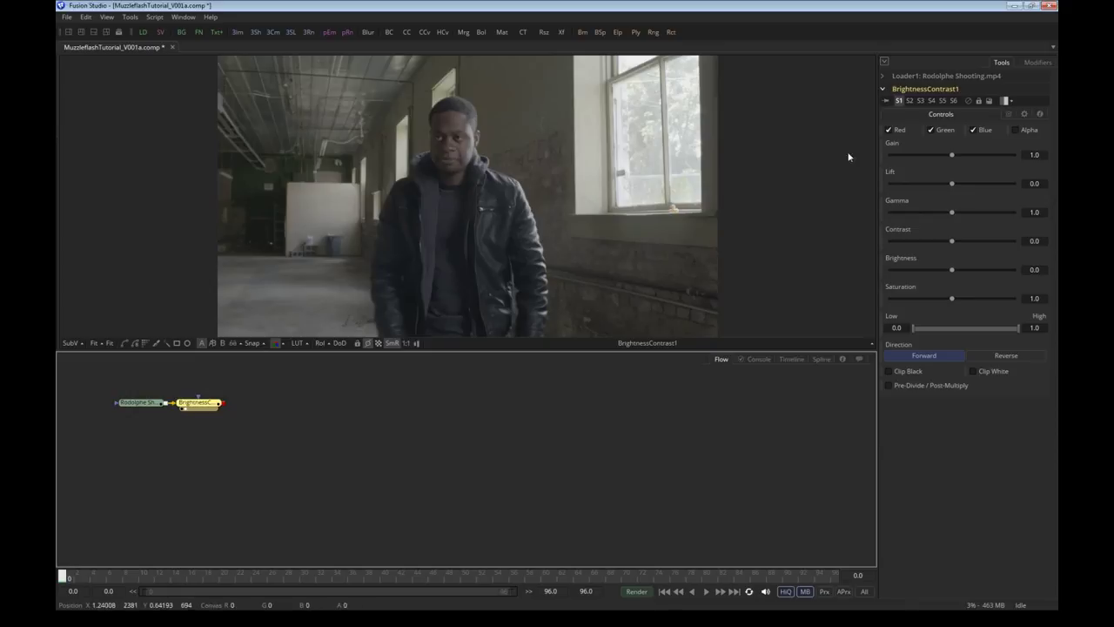
left_click_drag(951, 157, 1023, 150)
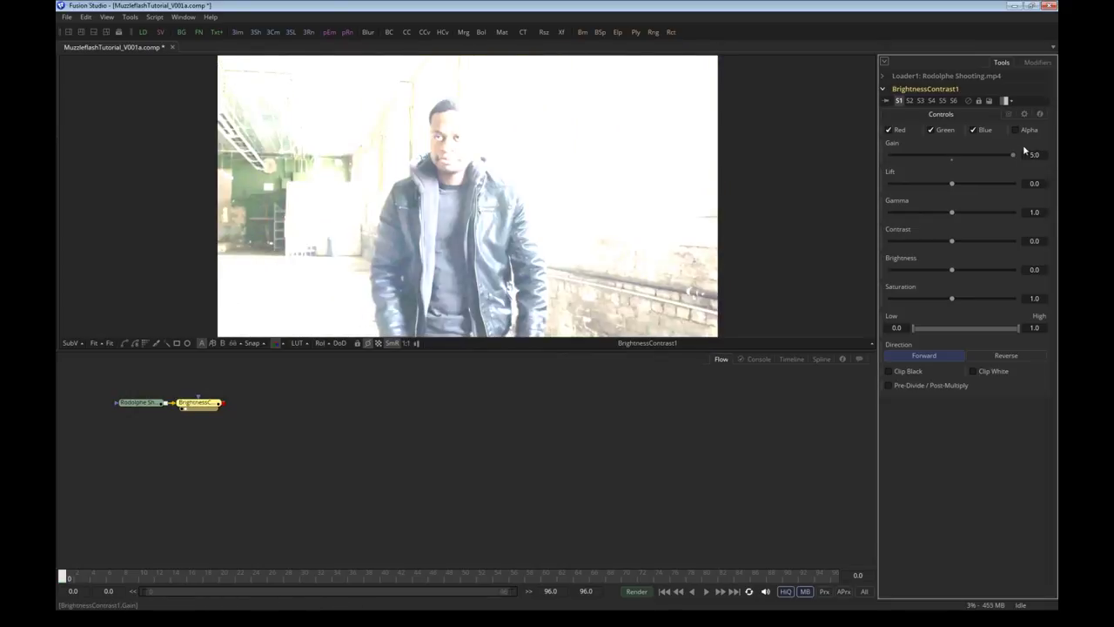
Add a second Brightness/Contrast node after the first, view its output and lower its gain to about 0.187
left_click(389, 32)
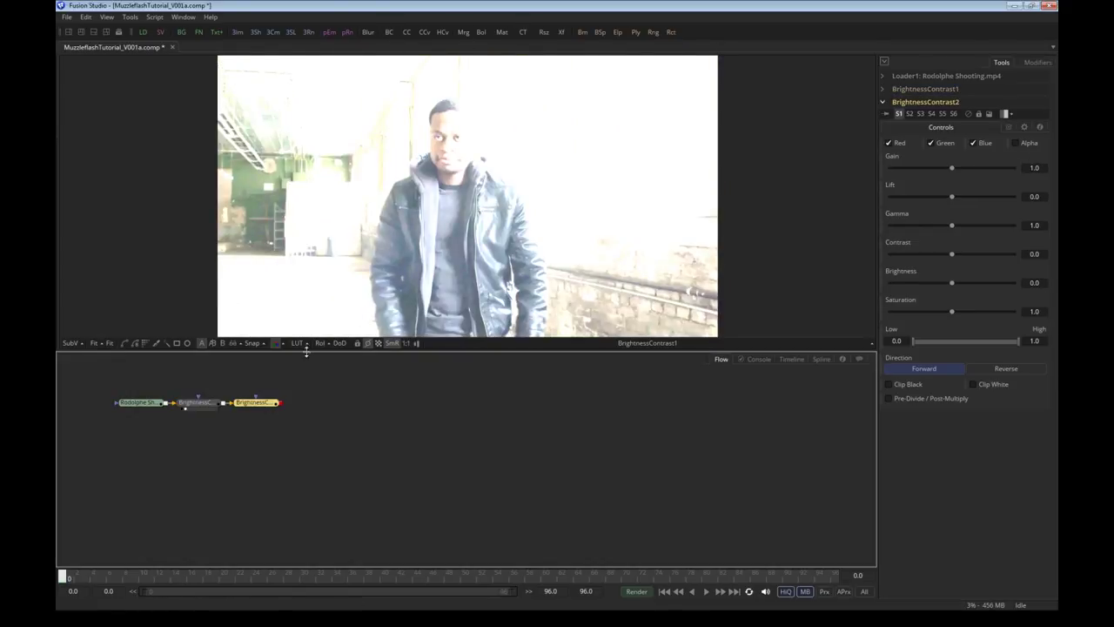
left_click_drag(261, 402, 435, 261)
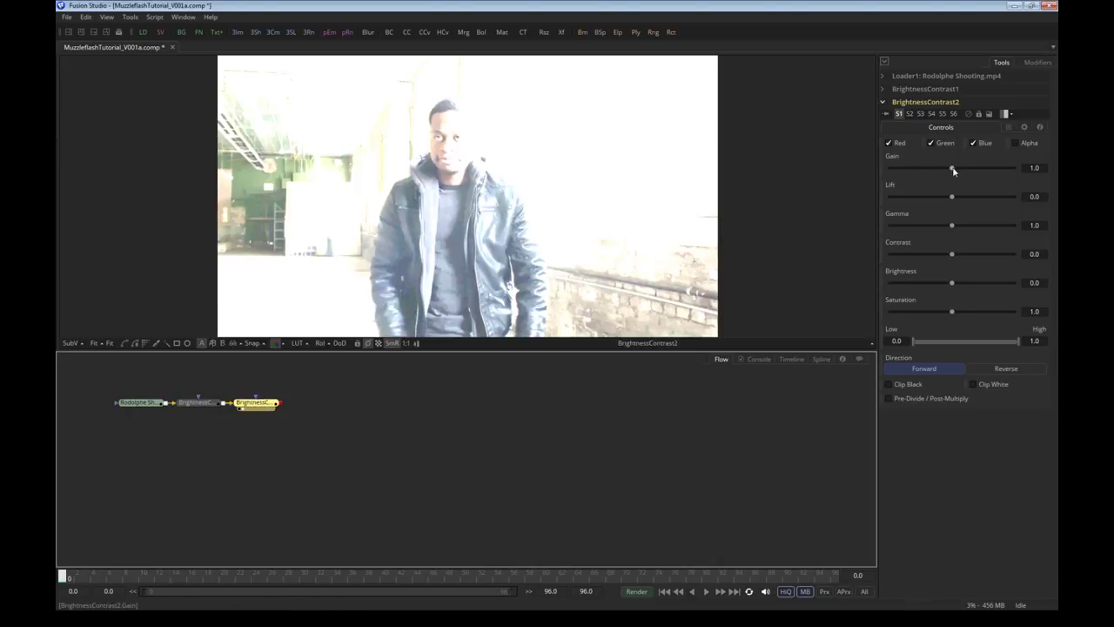
left_click_drag(952, 169, 903, 171)
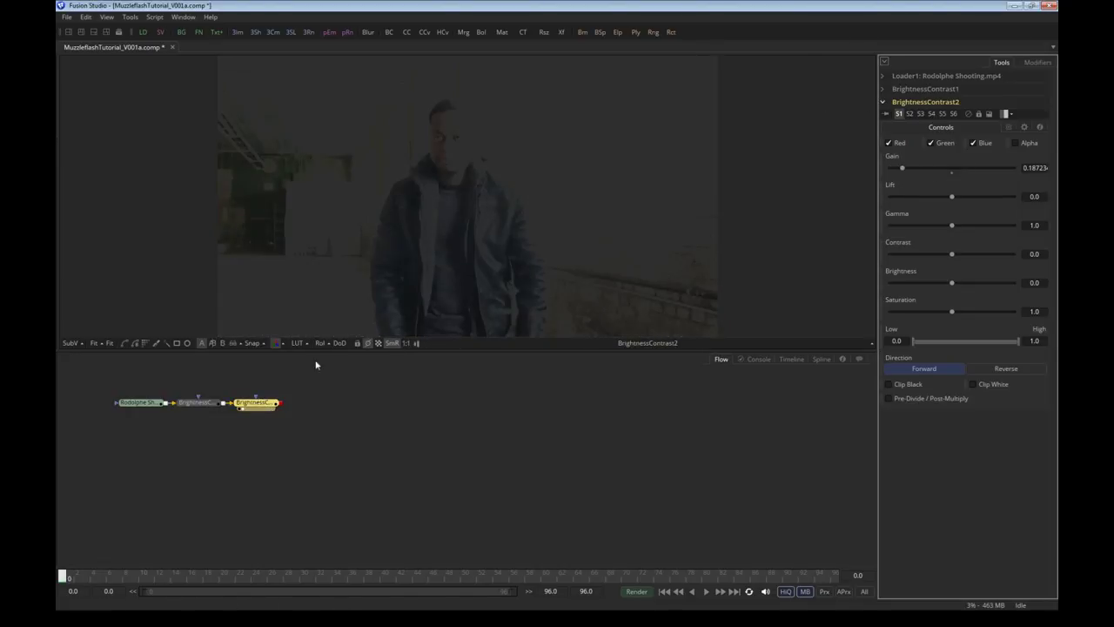
Set the composition's locked color depths to 32 bit float per channel (128 bit) and save the preferences
left_click(139, 402)
left_click(68, 18)
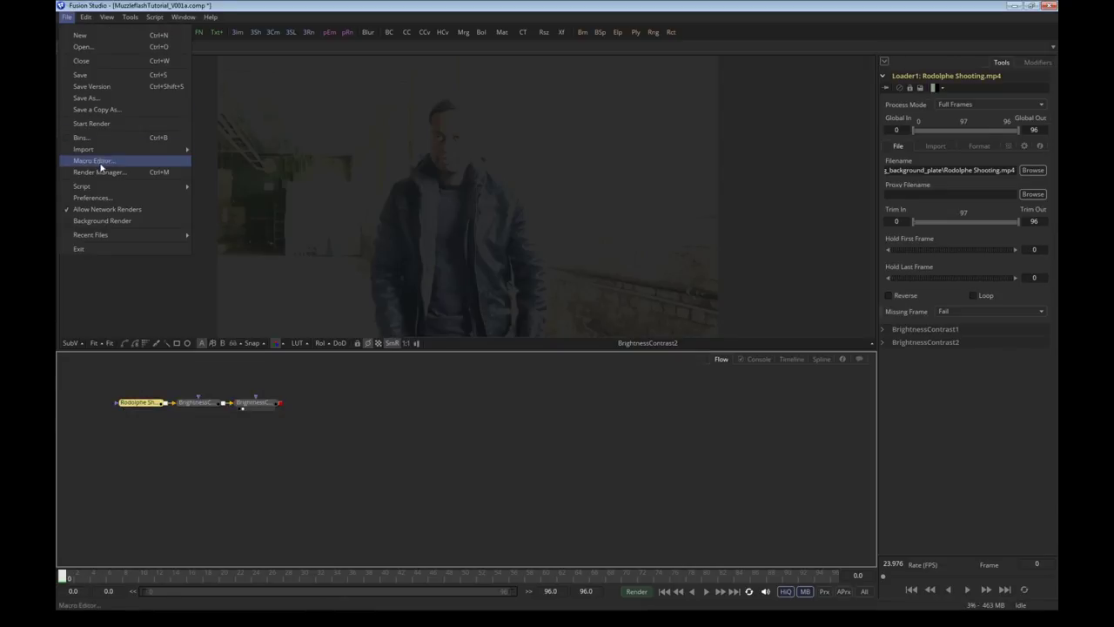
left_click(95, 198)
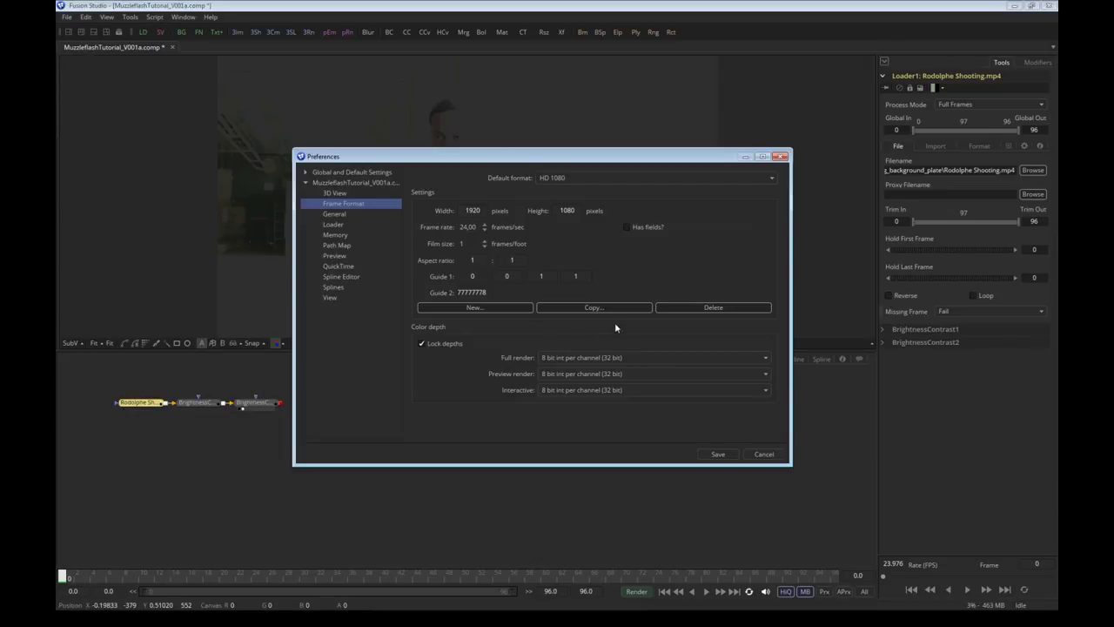
left_click(606, 357)
left_click(590, 387)
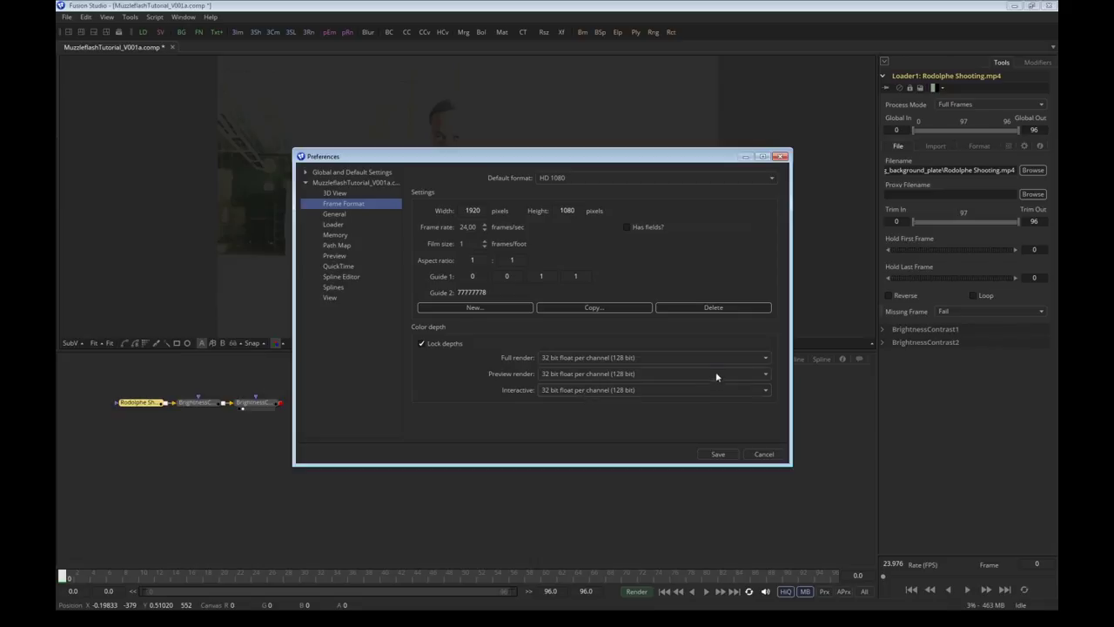
left_click(715, 456)
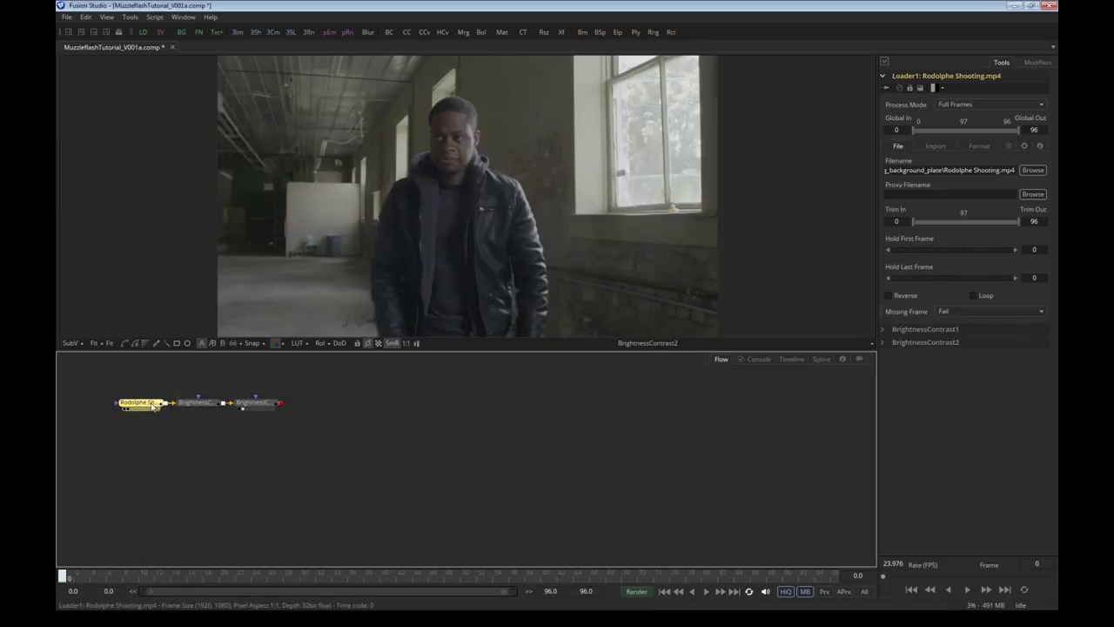
View the first and then the second Brightness/Contrast node's output to compare the gain adjustments at 32-bit float
left_click_drag(209, 406, 303, 246)
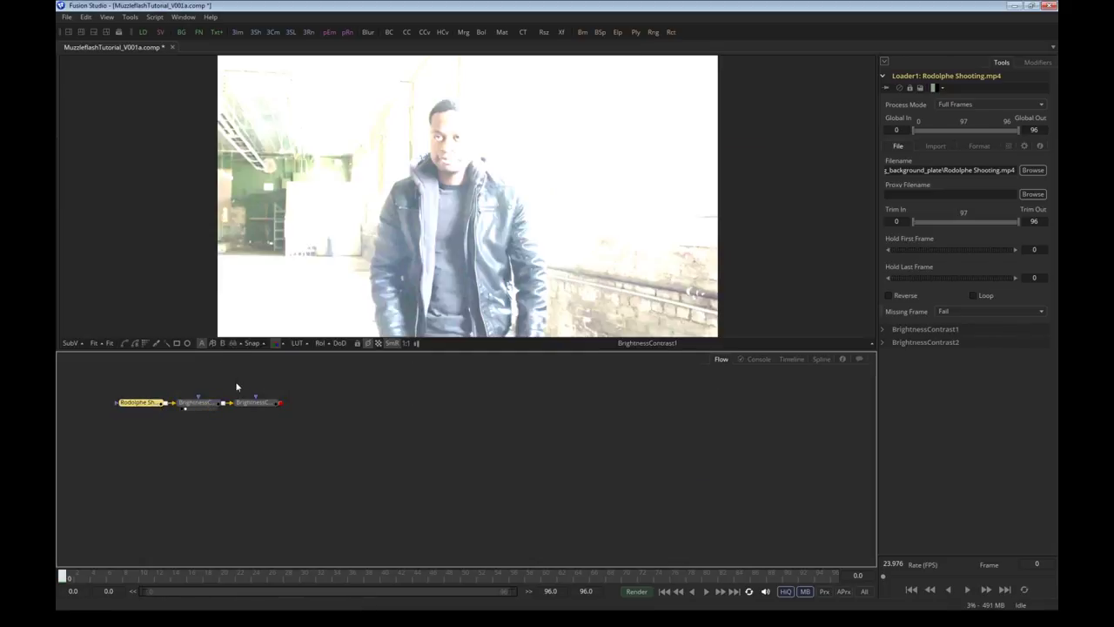
left_click_drag(254, 408, 402, 225)
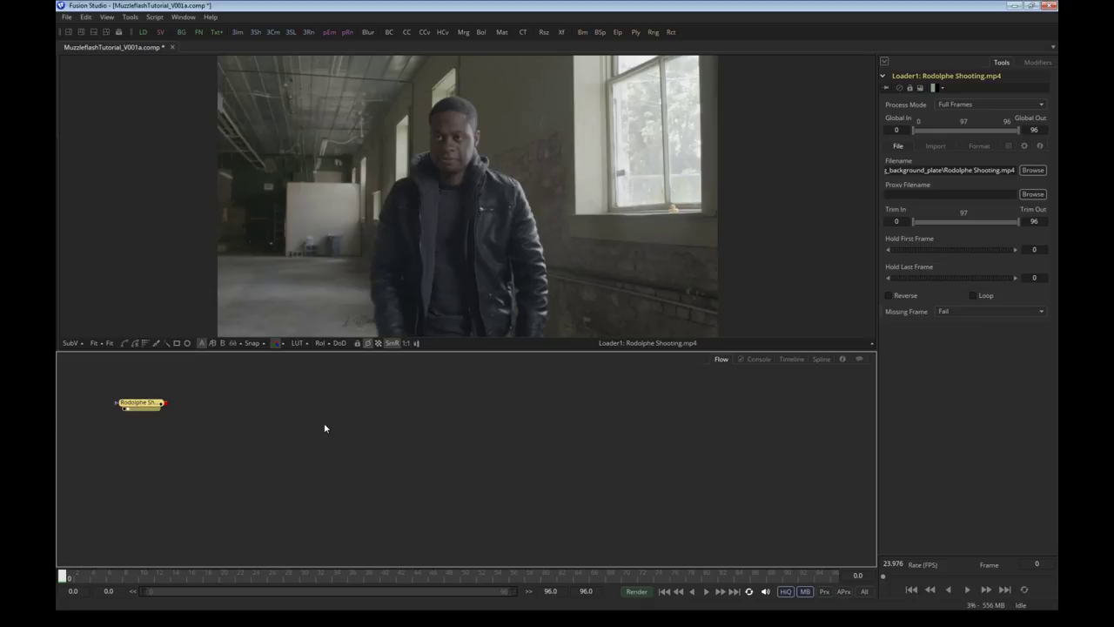
left_click(325, 427)
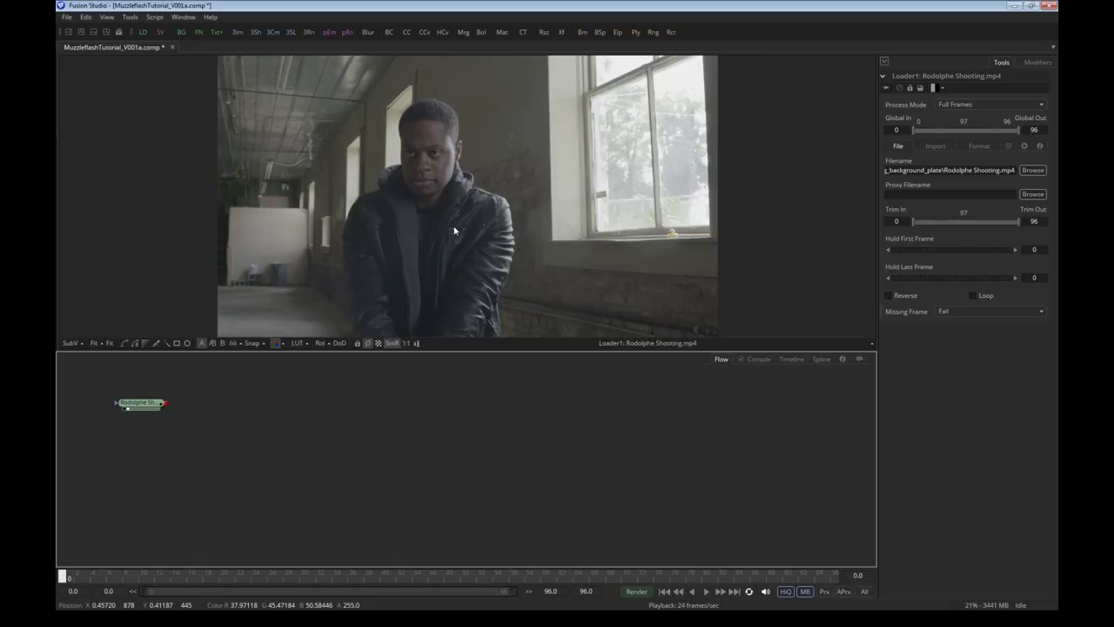
Assign the loaded shooting clip's sound as the composition's audio and play the clip through with it
right_click(765, 591)
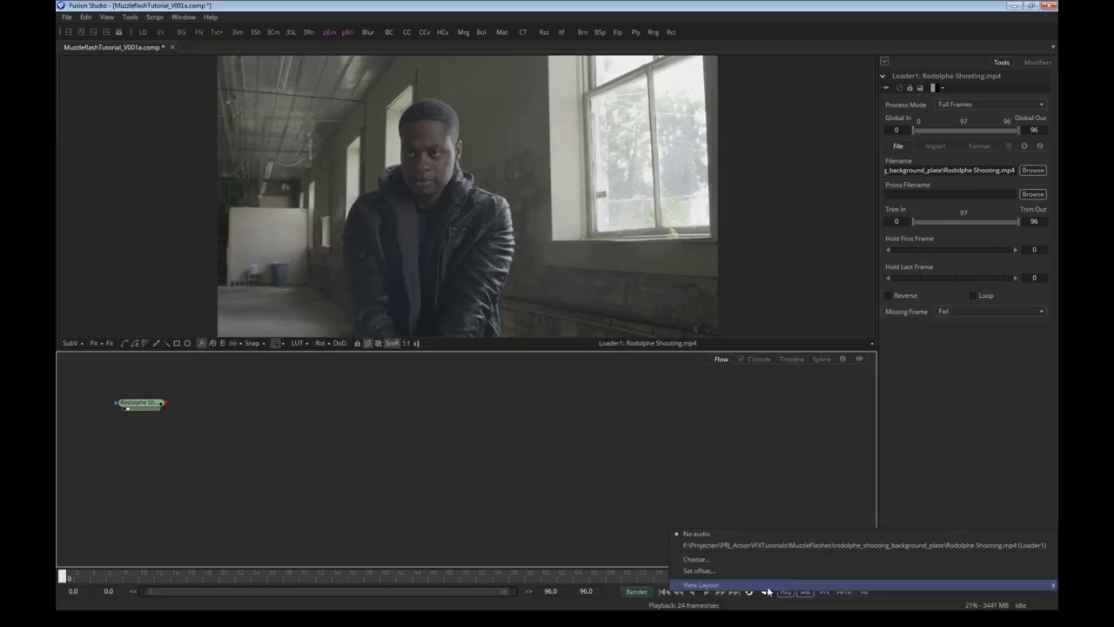
left_click(740, 545)
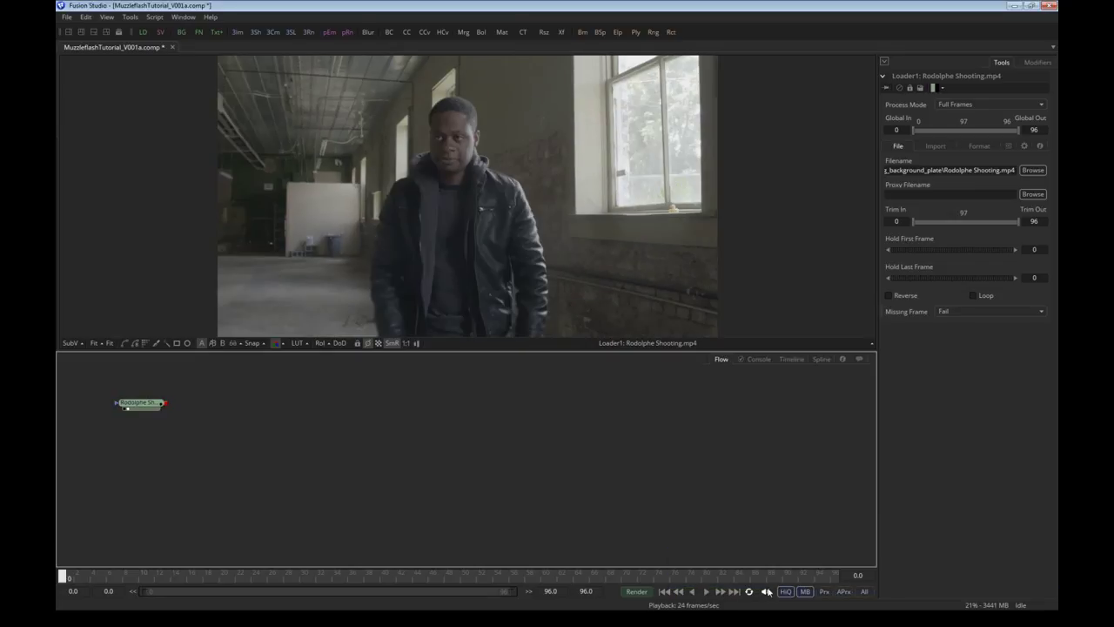
left_click(705, 592)
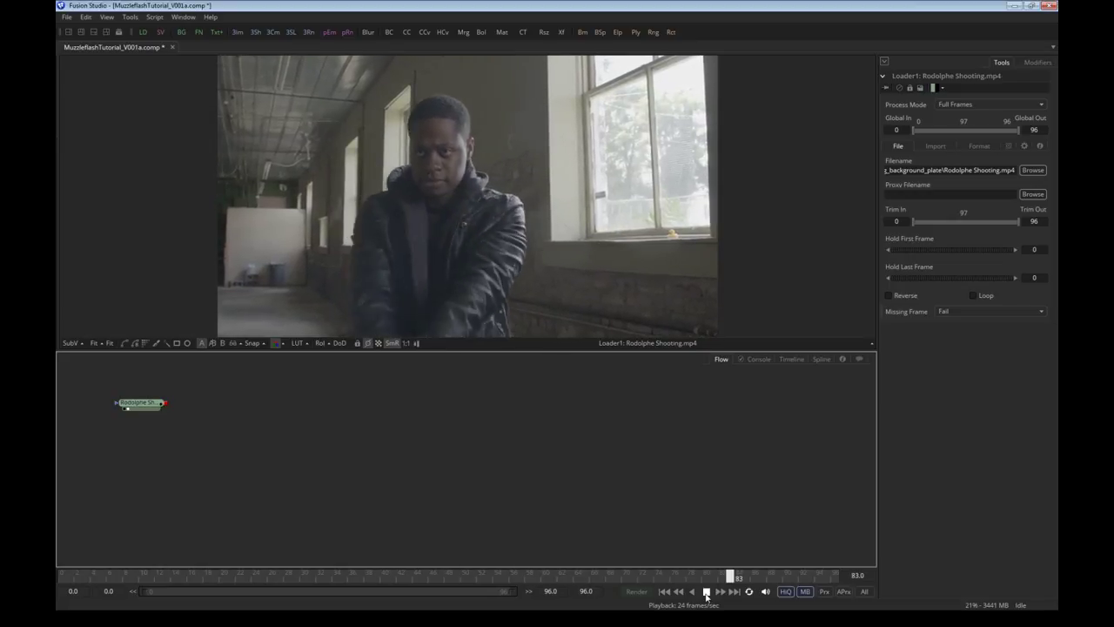
left_click(706, 592)
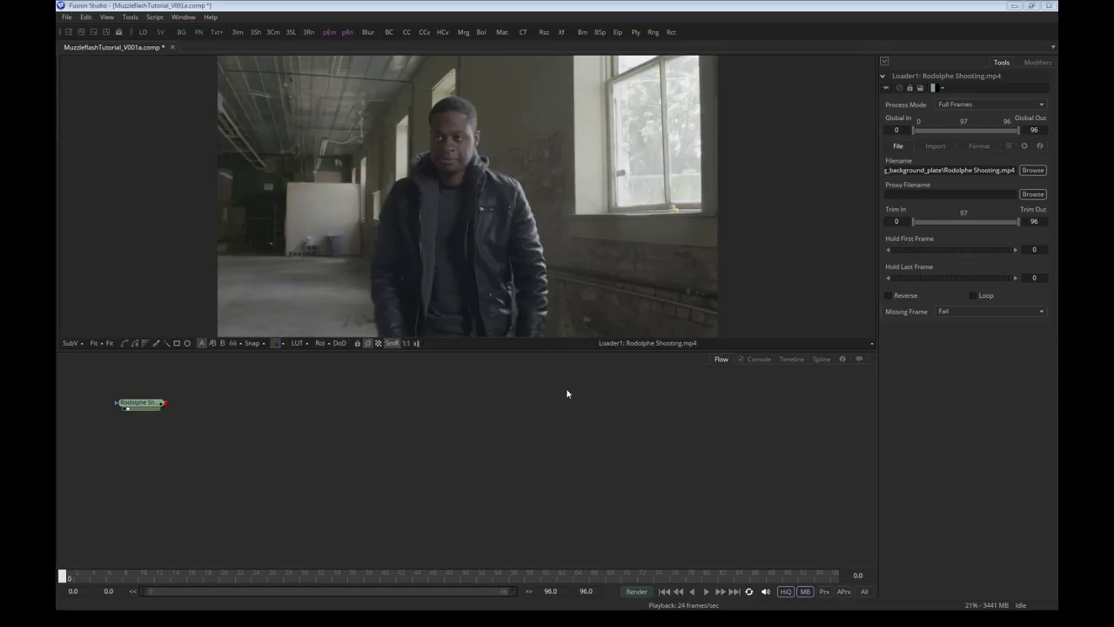
right_click(395, 576)
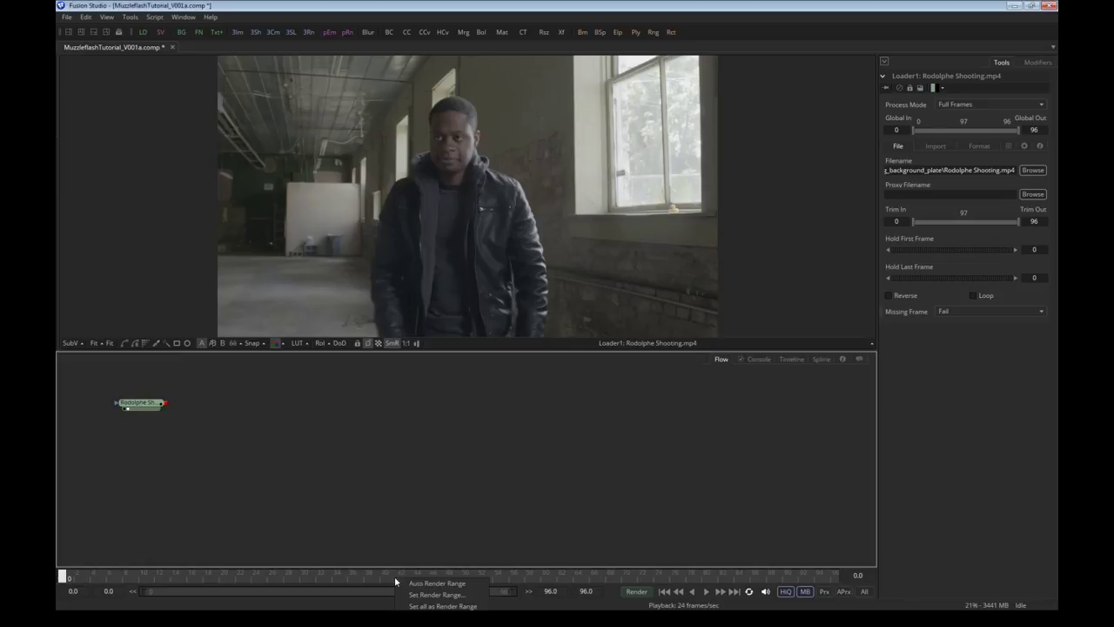
mouse_move(442, 617)
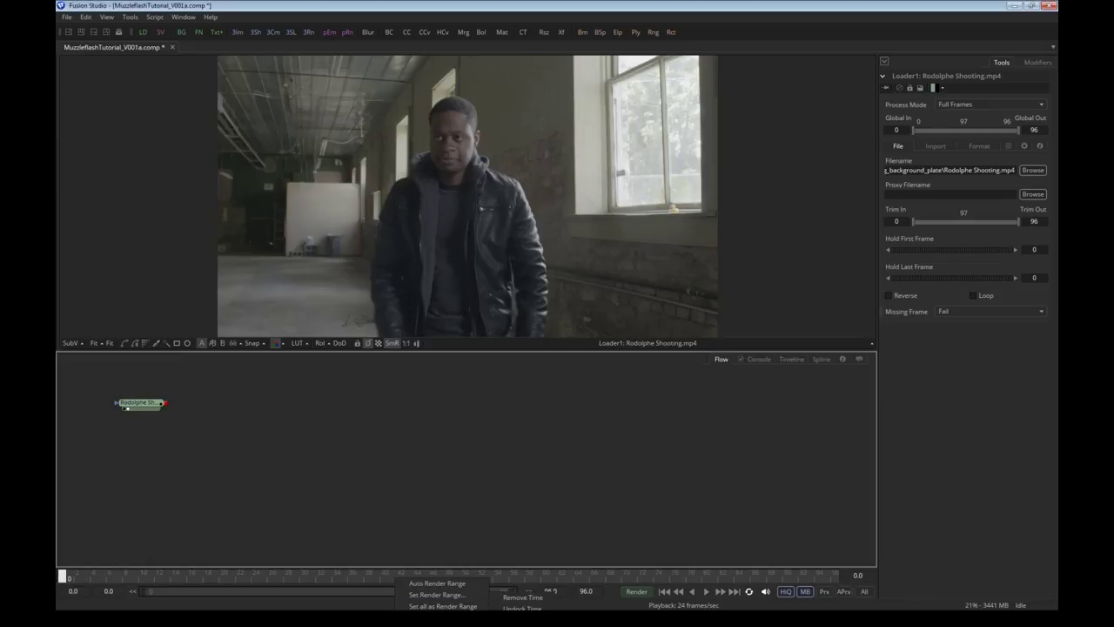
left_click(405, 528)
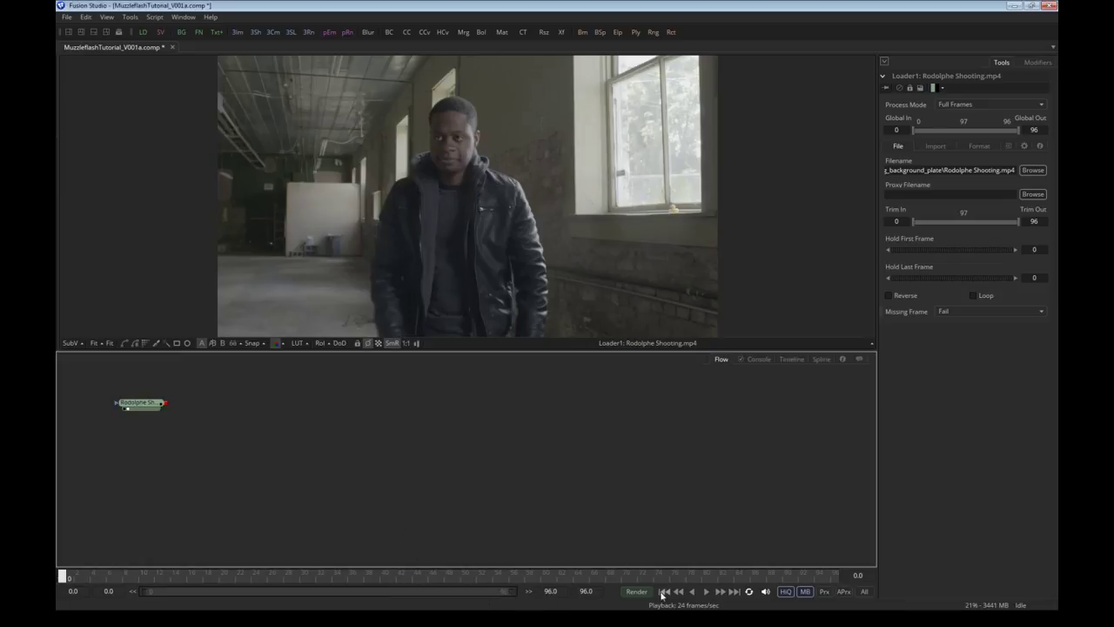
Look at the guides in the spline and timeline editors, open the Guide List and return to the node flow
left_click(792, 359)
left_click(821, 360)
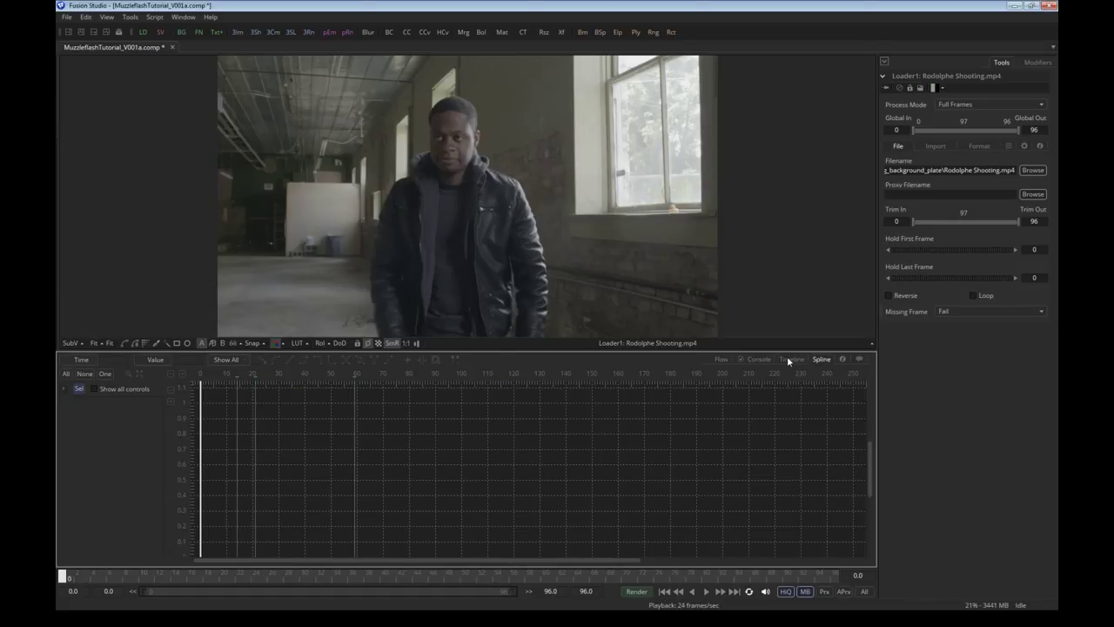
left_click(792, 360)
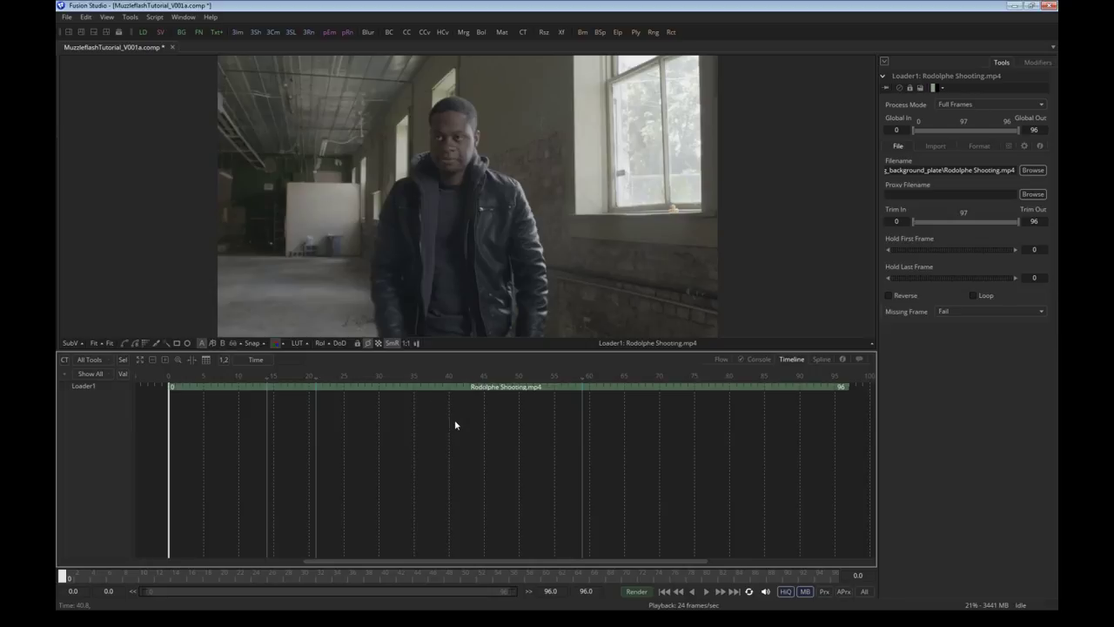
key("g")
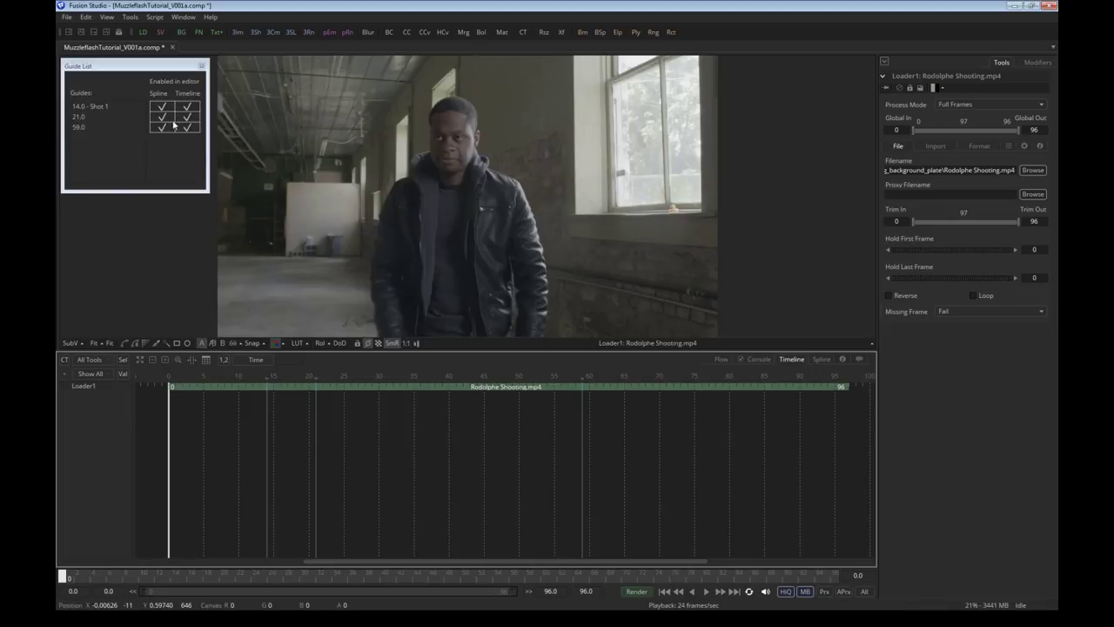
key("F5")
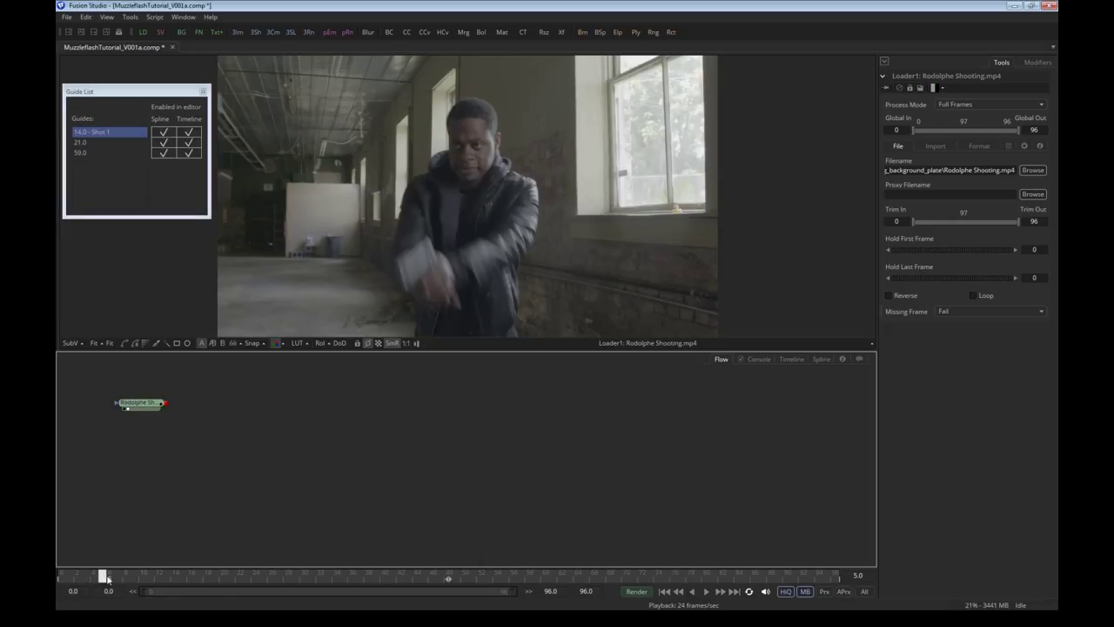
Scrub through the clip to locate the gunshots, check the guide at frame 21, and add guides at frames 37, 42 and 66
left_click_drag(101, 576, 587, 578)
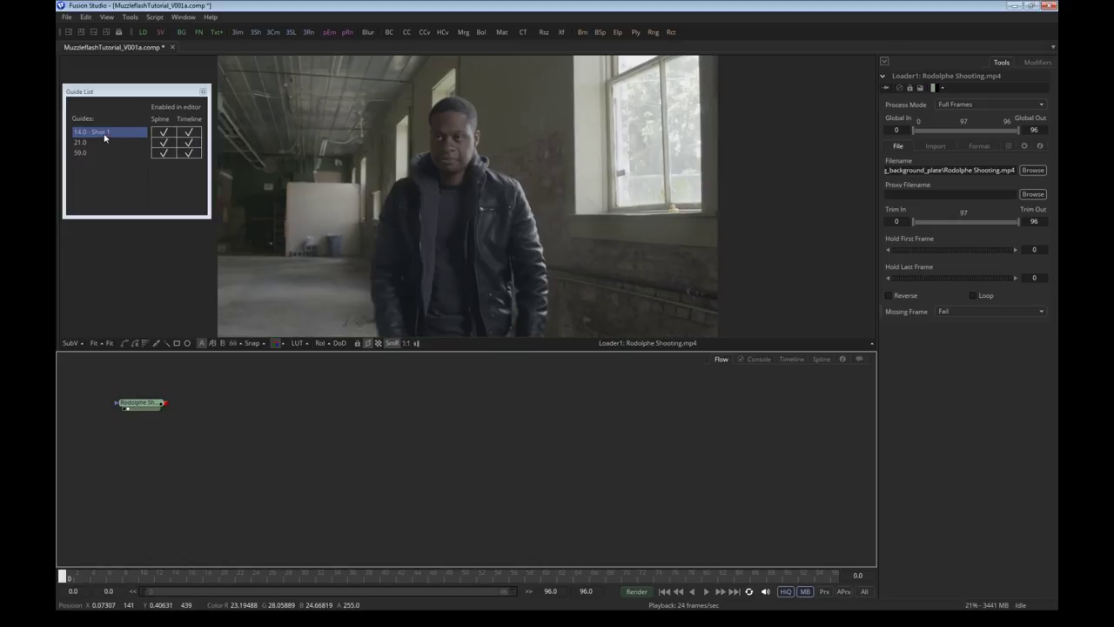
left_click(96, 143)
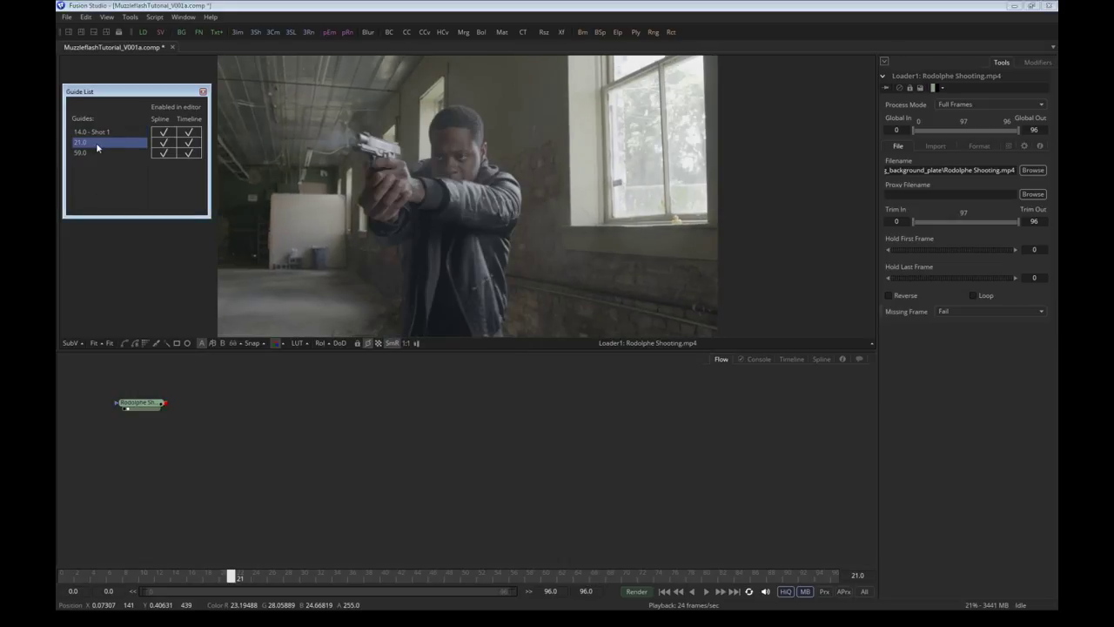
double_click(140, 182)
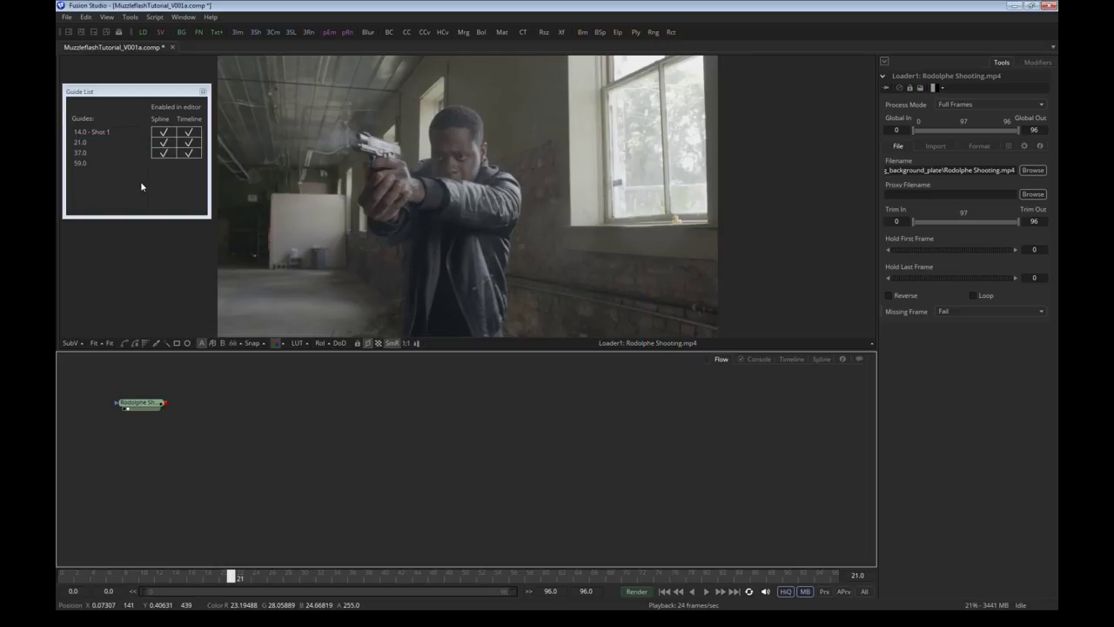
double_click(158, 197)
type("42")
key("Return")
double_click(158, 190)
type("66")
key("Return")
Jump through the guides at frames 14, 37, 42, 59 and 66 to check each gunshot, and return to the first guide
left_click(101, 135)
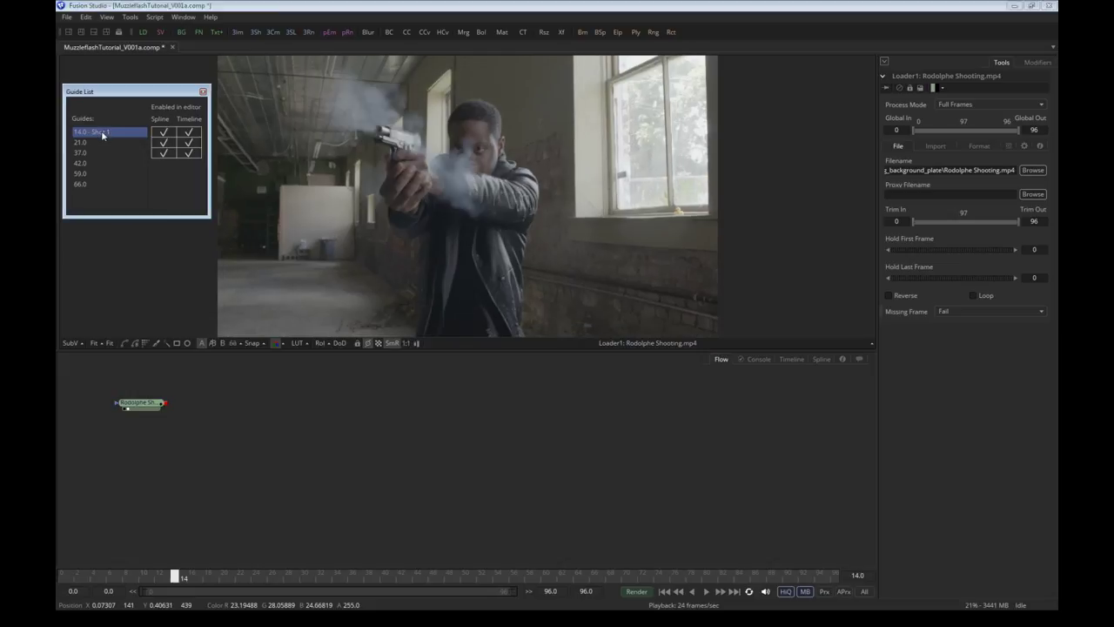
left_click(94, 153)
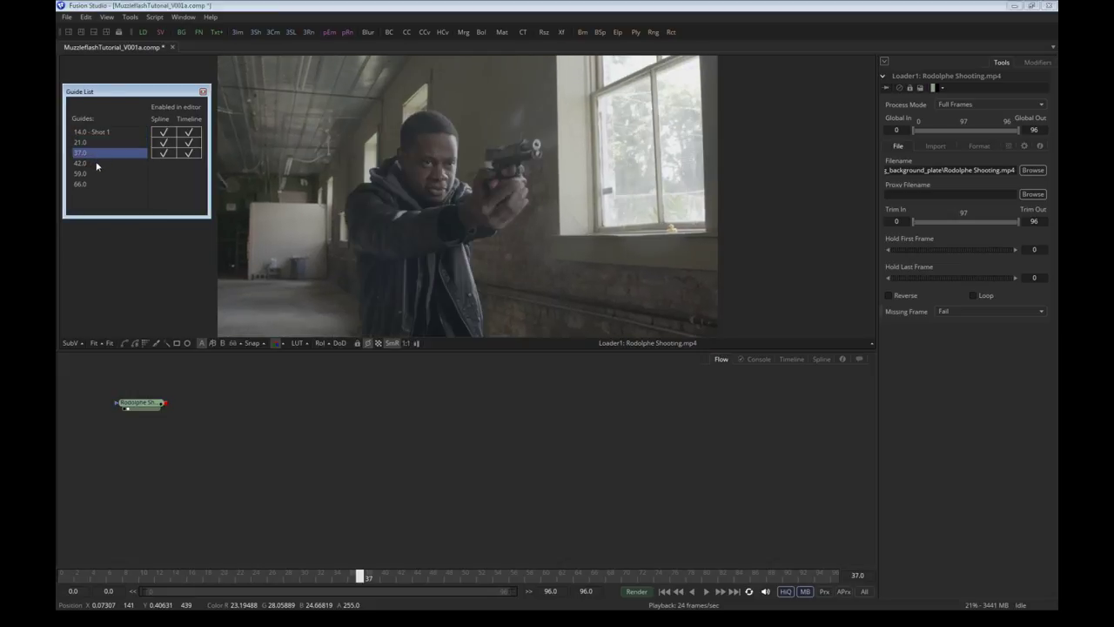
left_click(99, 164)
left_click(94, 174)
left_click(95, 185)
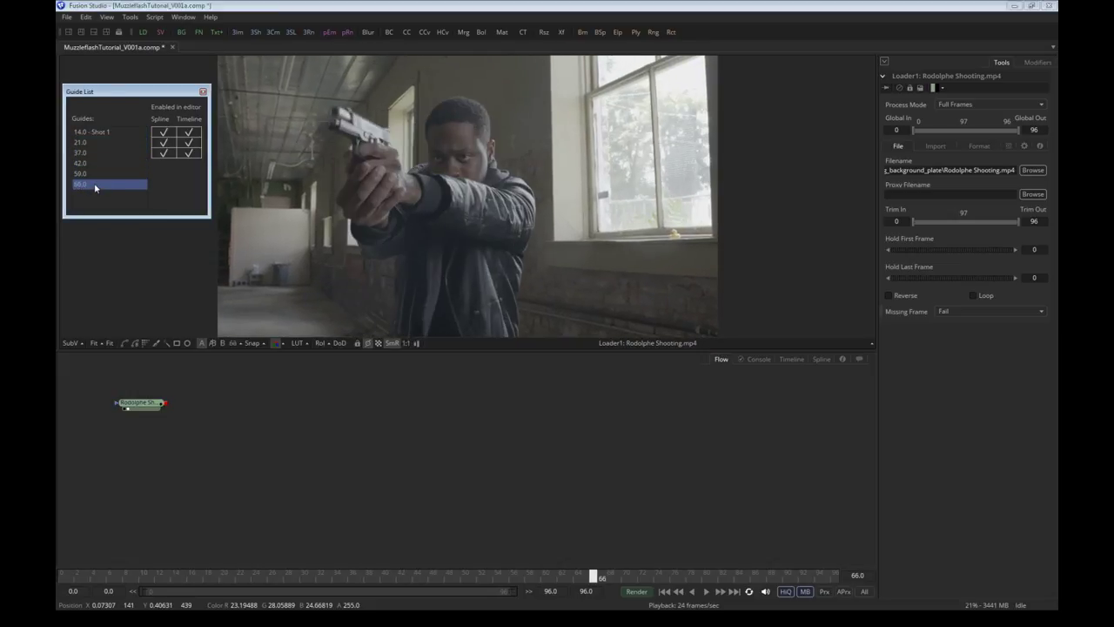
left_click(90, 133)
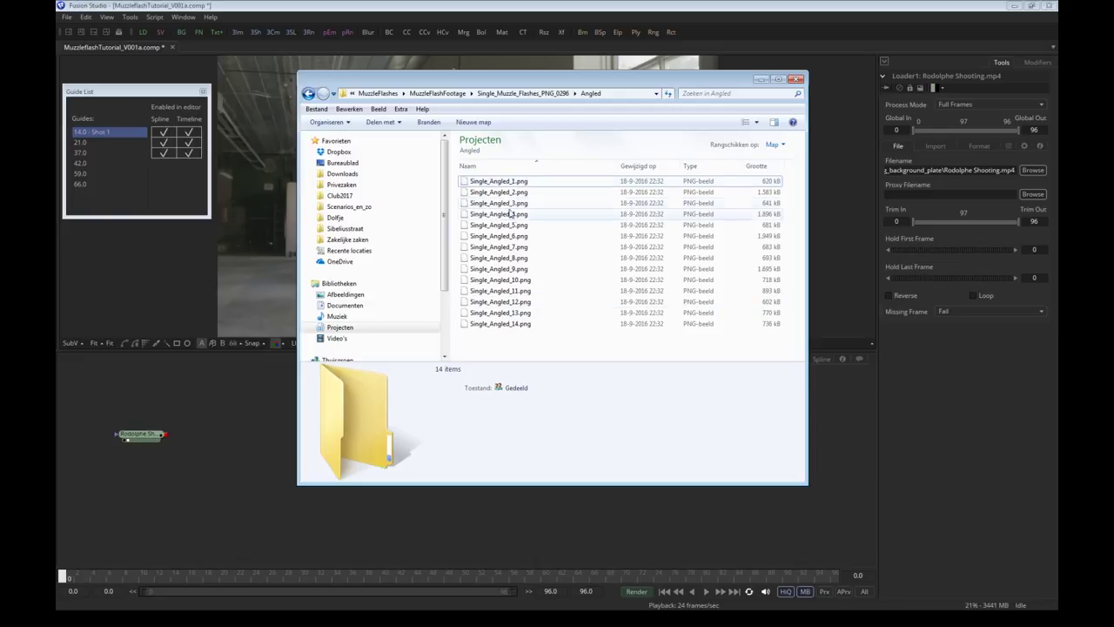
Try loading Single_Angled_1.png from the Angled muzzle flash folder into the flow, and delete the image-sequence loader this creates
left_click_drag(499, 181, 212, 376)
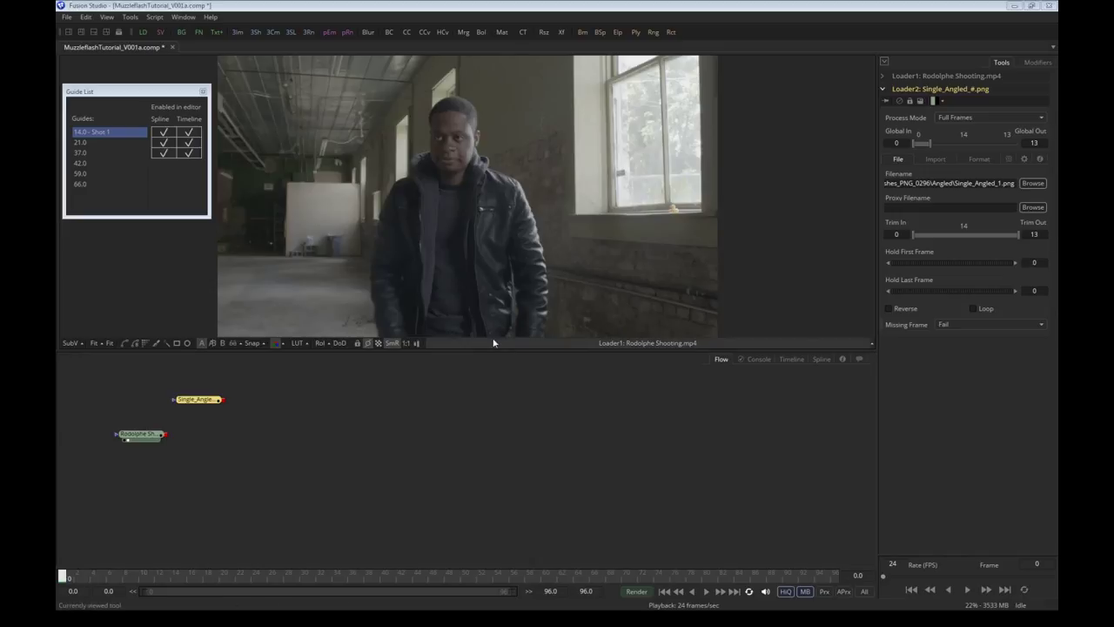
left_click(233, 394)
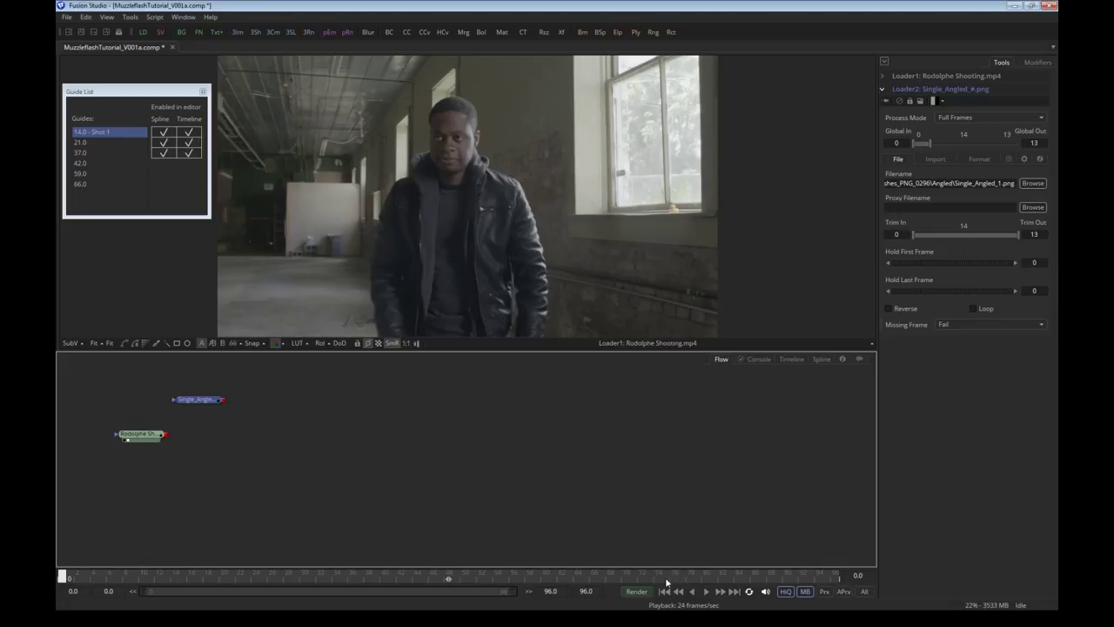
left_click_drag(178, 382, 236, 415)
key("Delete")
Load Single_Angled_1.png from the file manager into the flow as a single-frame loader and turn off its looping
key("alt+Tab")
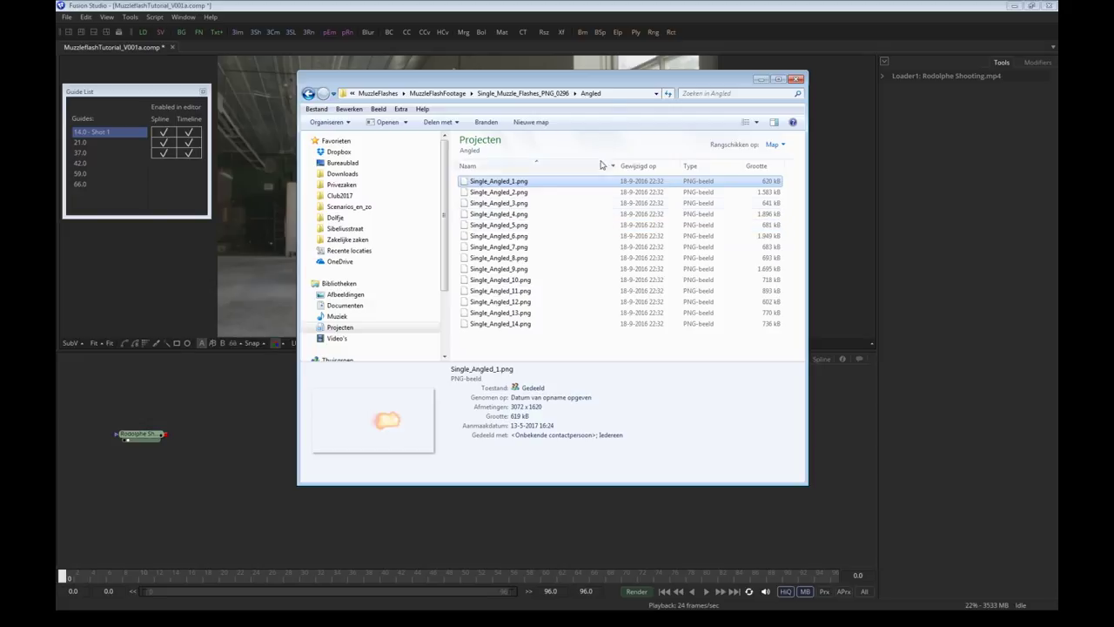
left_click_drag(616, 84, 714, 85)
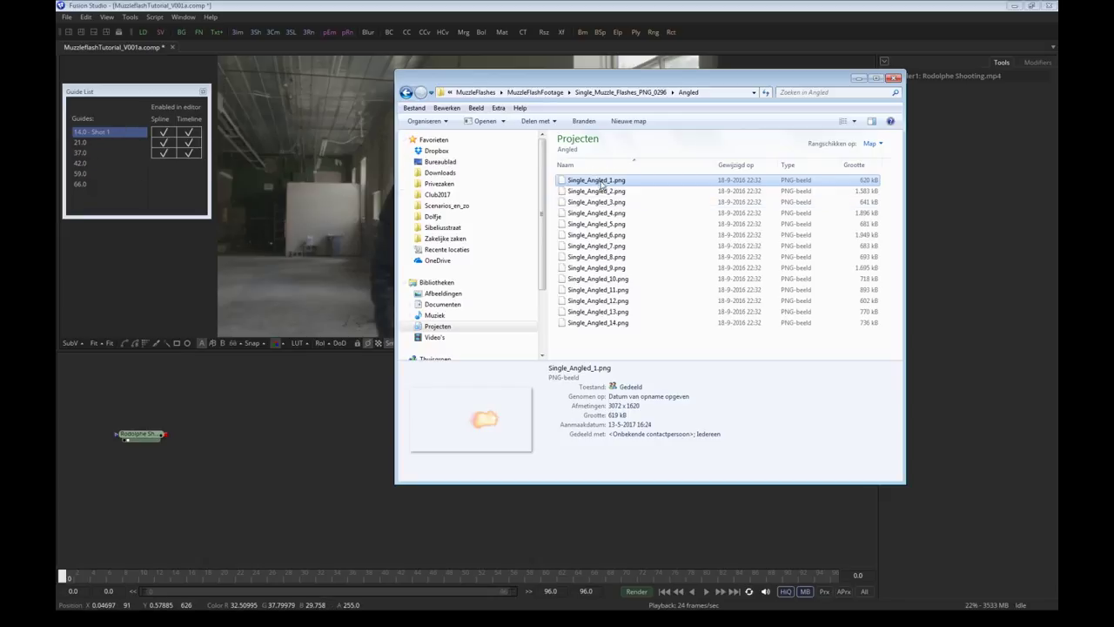
left_click_drag(601, 182, 209, 397)
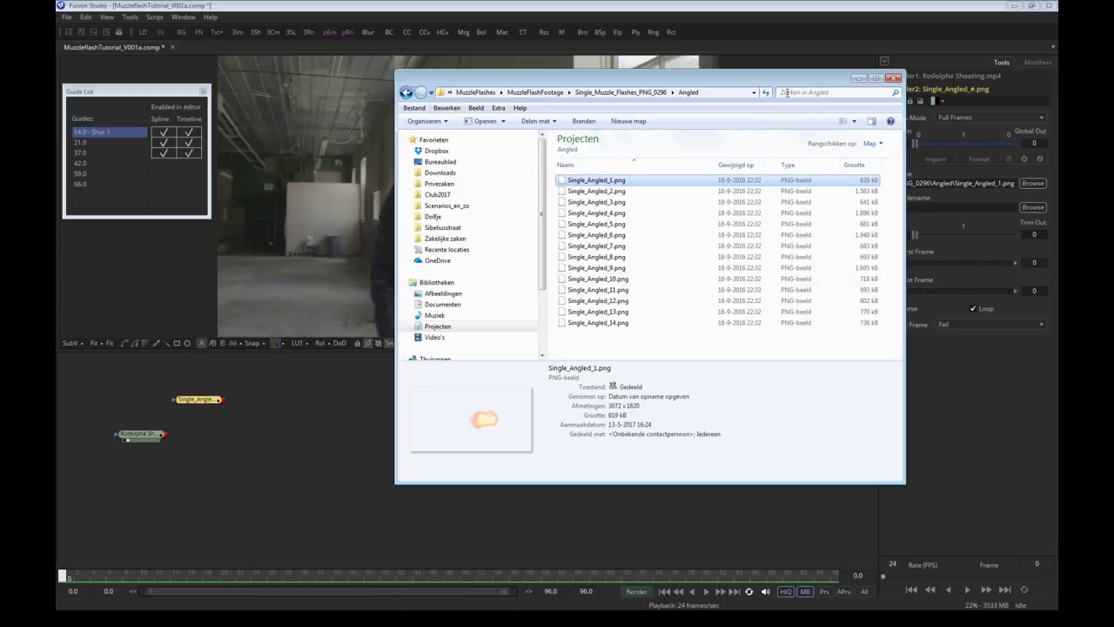
left_click_drag(778, 81, 669, 114)
left_click(925, 231)
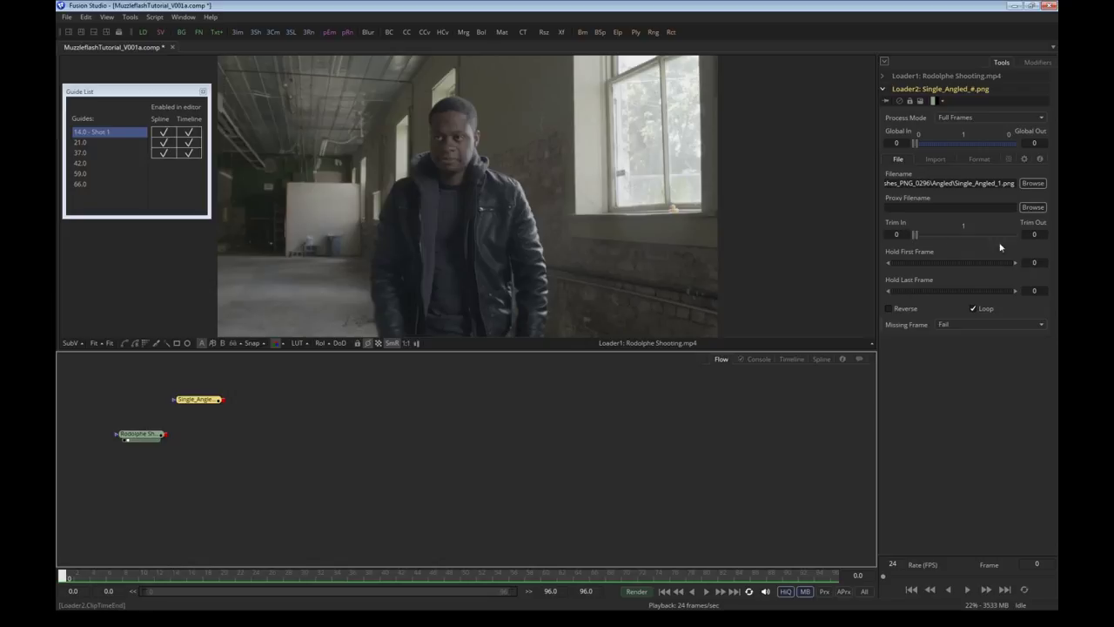
left_click(983, 309)
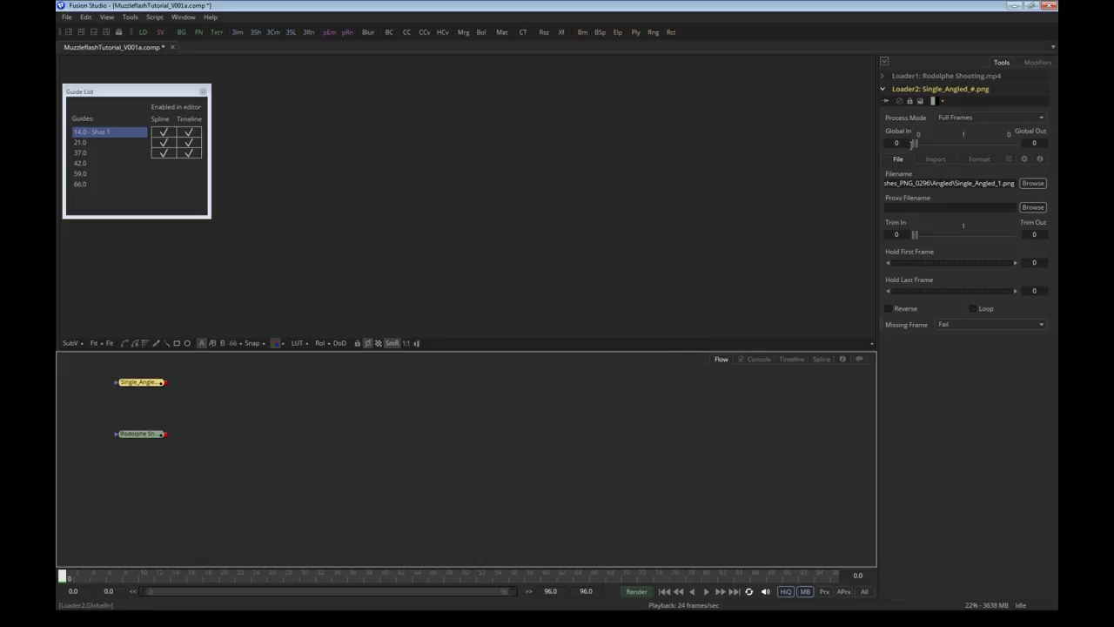
Set the Single_Angled_1 loader's global range to frame 14 and view the shooting clip at the Shot 1 guide
mouse_move(913, 142)
left_mouse_down()
mouse_move(1019, 145)
mouse_move(928, 143)
left_mouse_up()
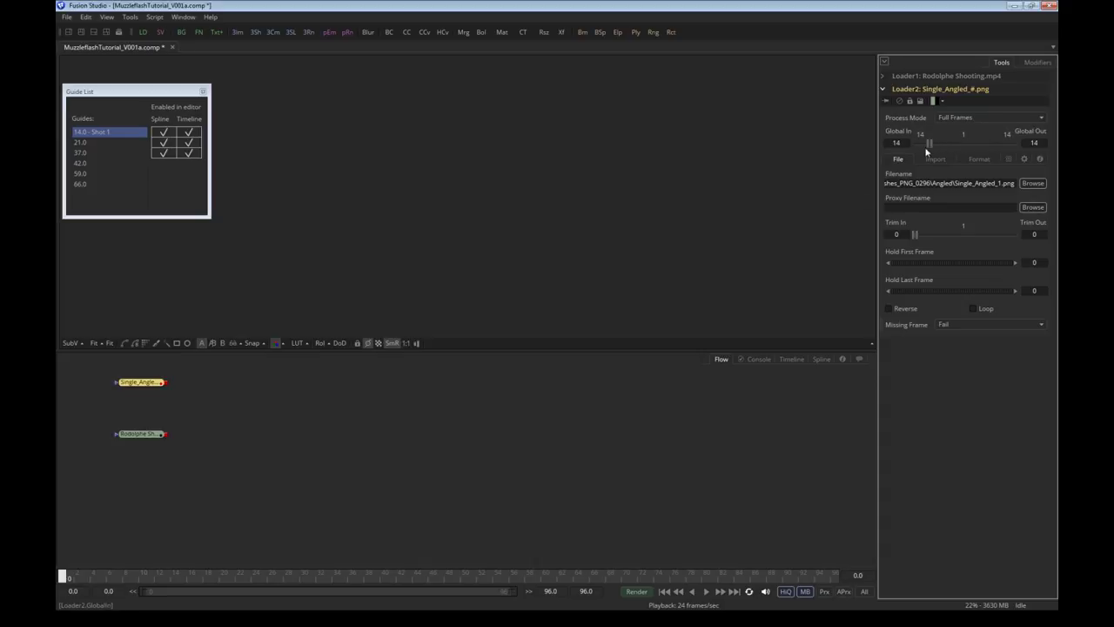
left_click(120, 136)
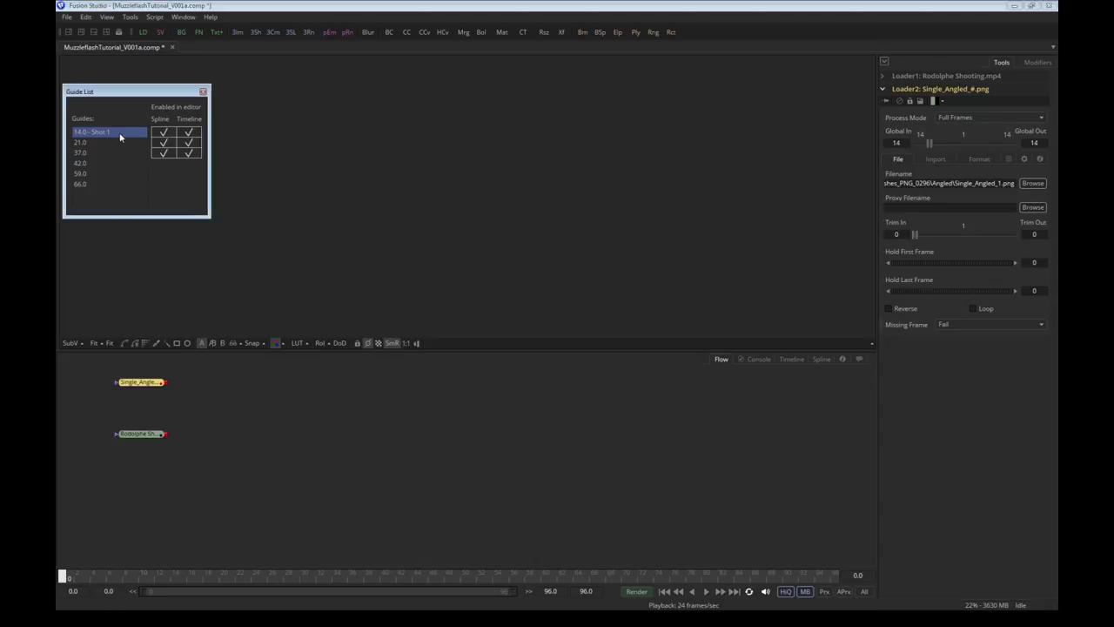
left_click(127, 439)
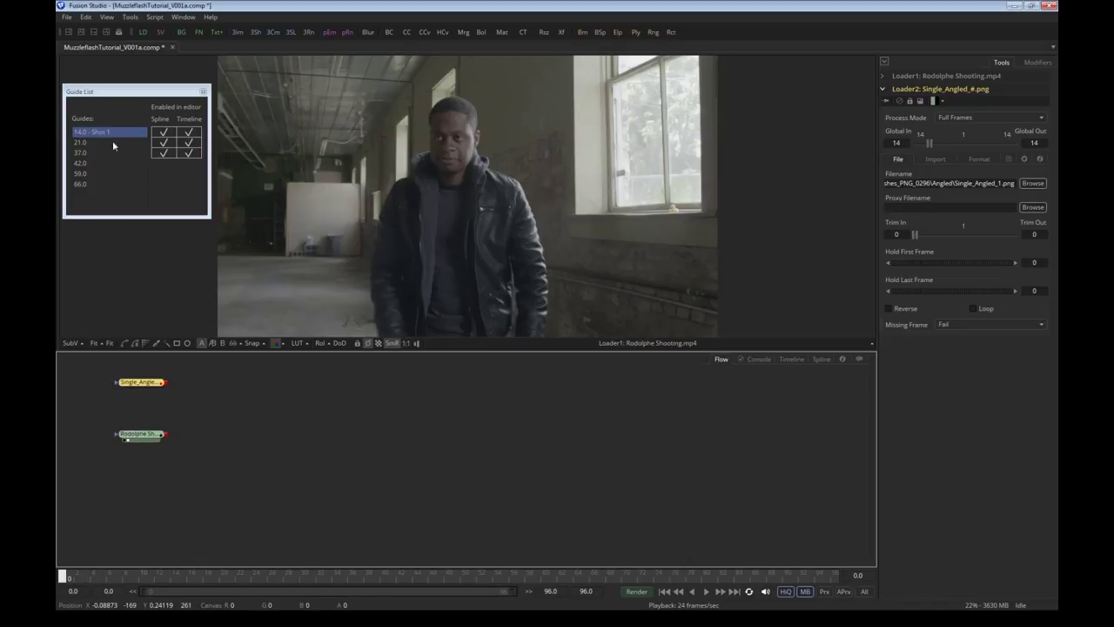
double_click(109, 134)
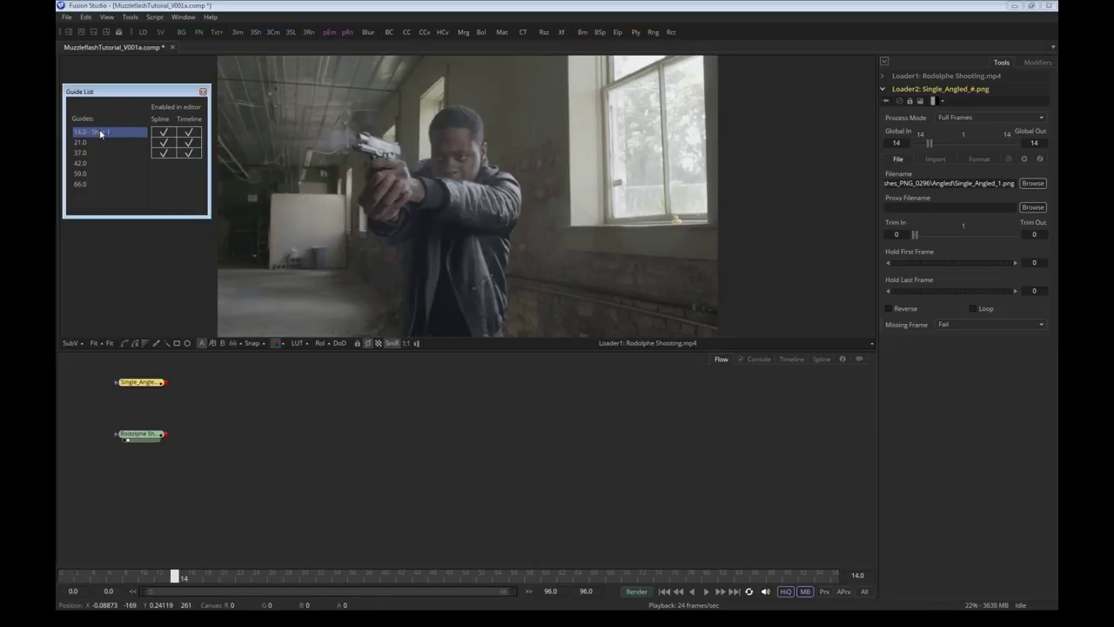
left_click(155, 439)
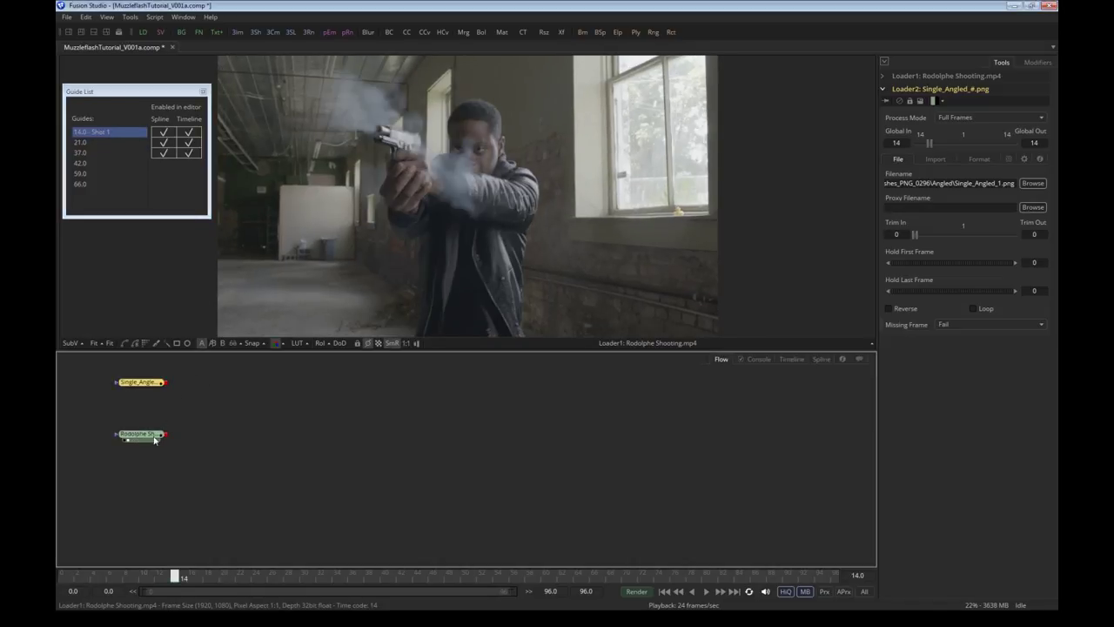
View the muzzle flash image on its own at frame 14, checking its alpha channel and returning to color
left_click_drag(142, 383, 486, 185)
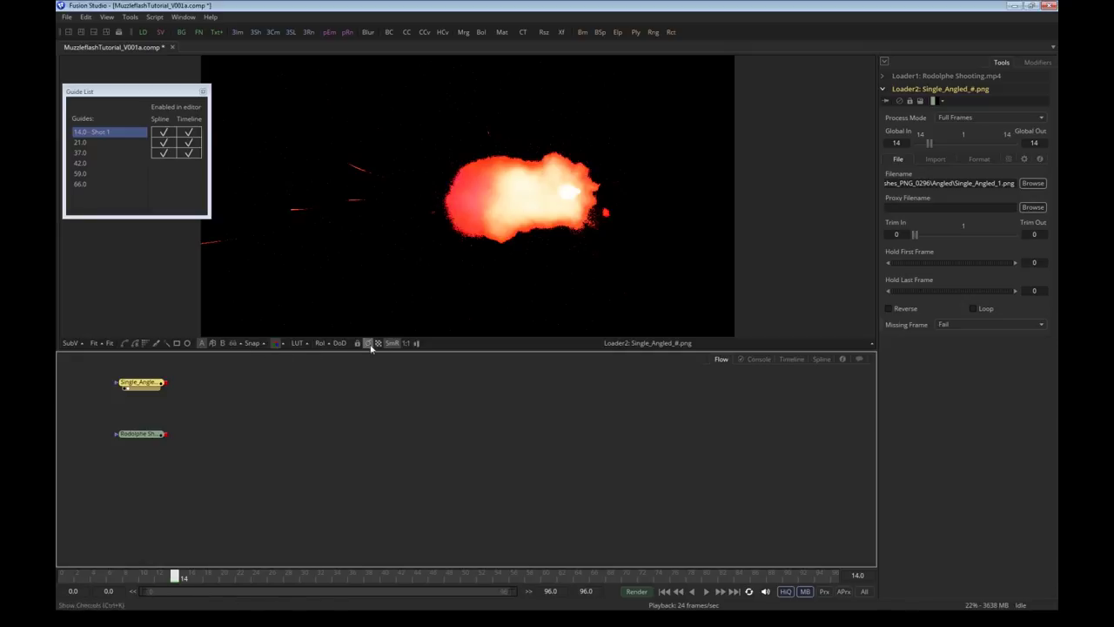
left_click(276, 343)
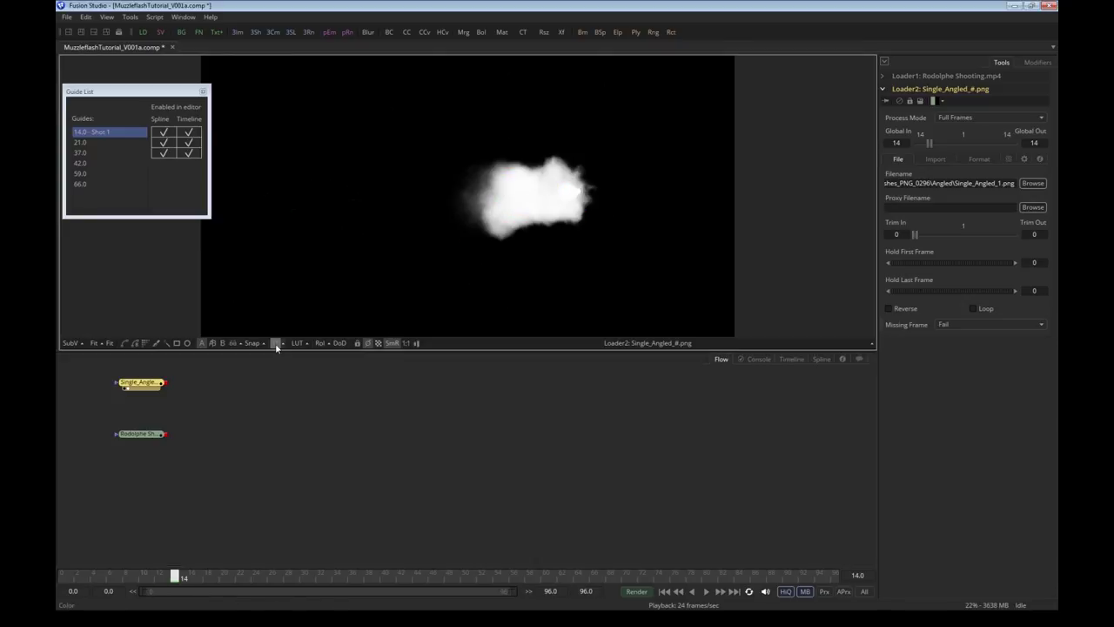
left_click(276, 343)
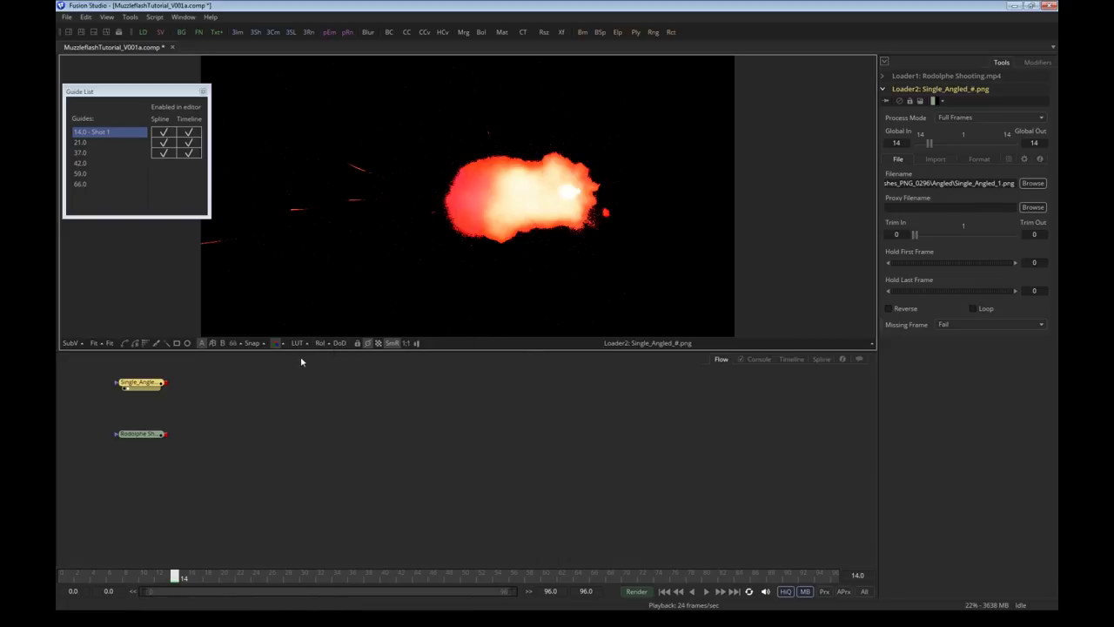
Turn on Post-Multiply by Alpha in the muzzle flash loader's import settings
left_click(930, 161)
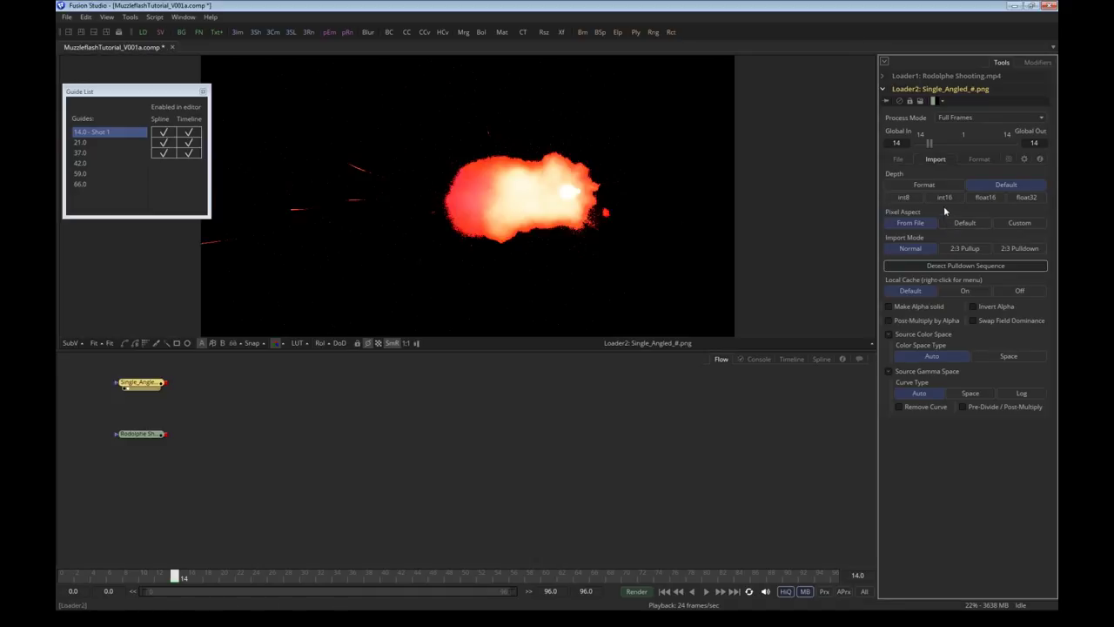
left_click(897, 159)
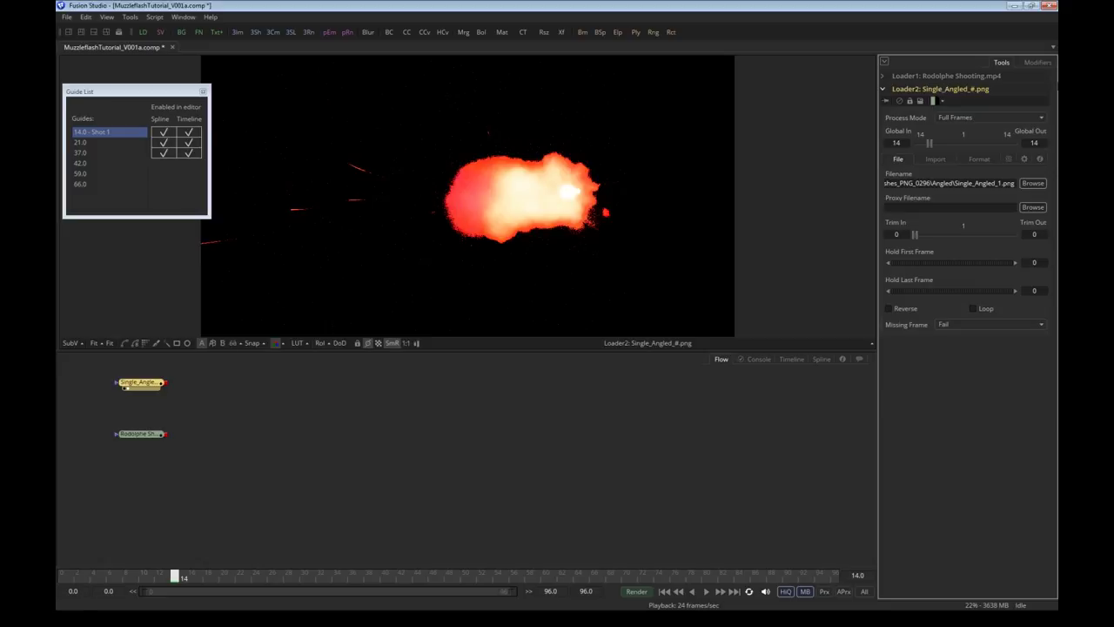
left_click(936, 159)
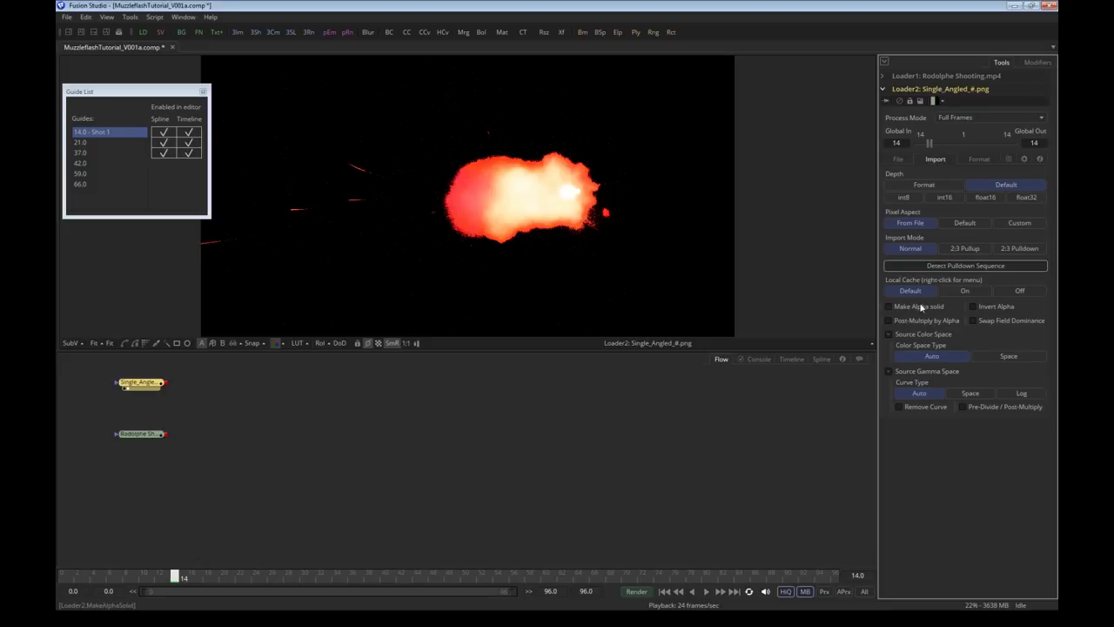
left_click(896, 321)
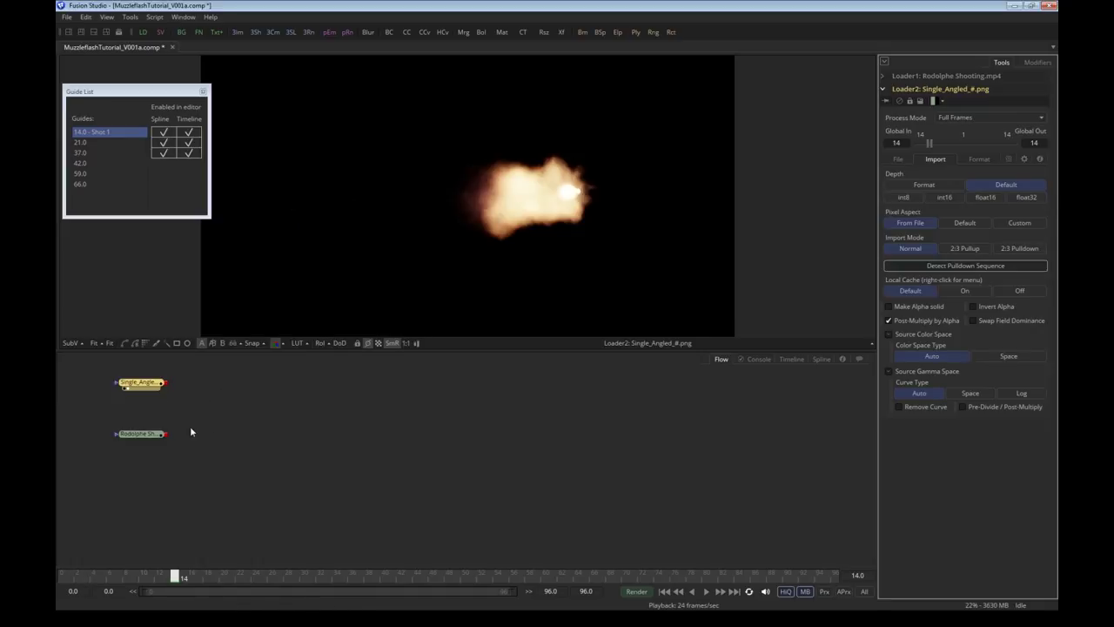
Try merging the muzzle flash over the shooting clip by joining their outputs directly, and delete the Merge this creates
left_click_drag(164, 388, 166, 433)
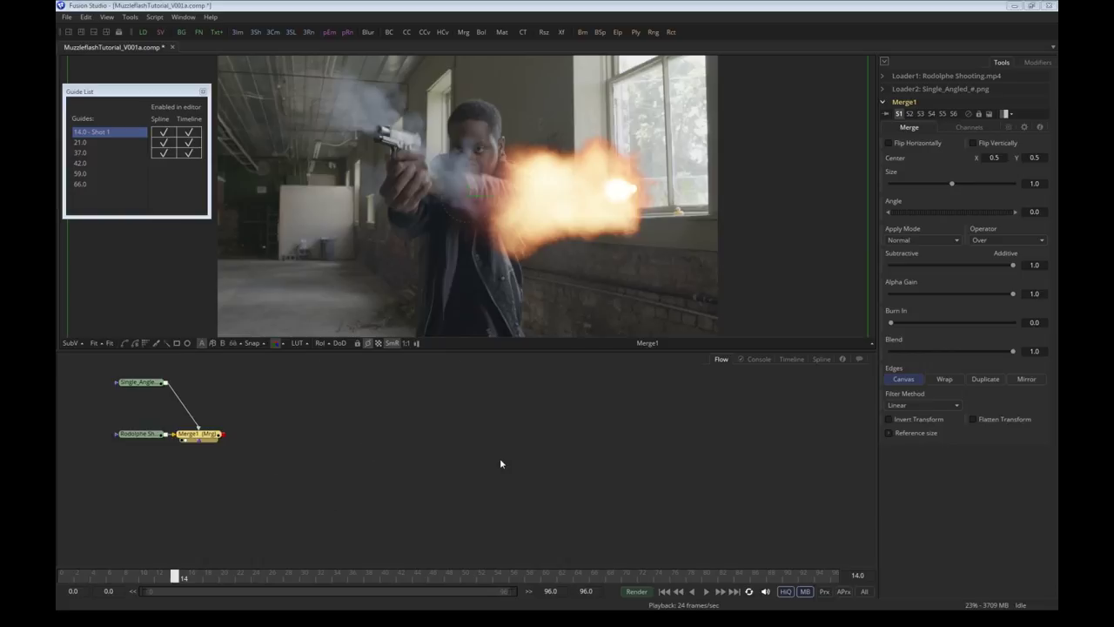
mouse_move(177, 431)
left_mouse_down()
mouse_move(576, 432)
mouse_move(628, 412)
mouse_move(174, 432)
left_mouse_up()
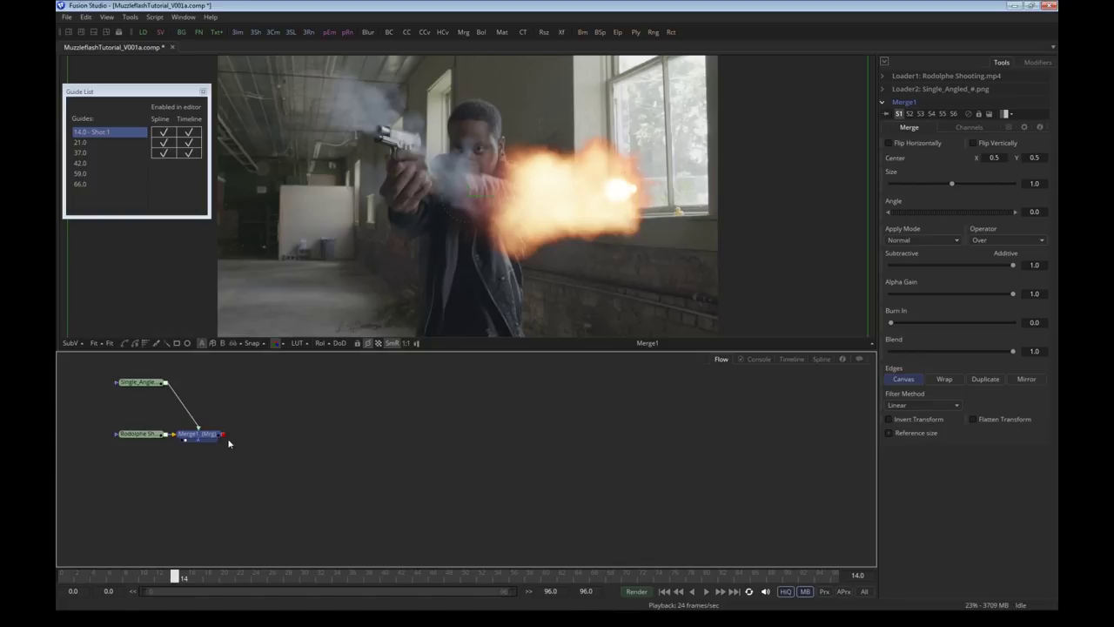
key("Delete")
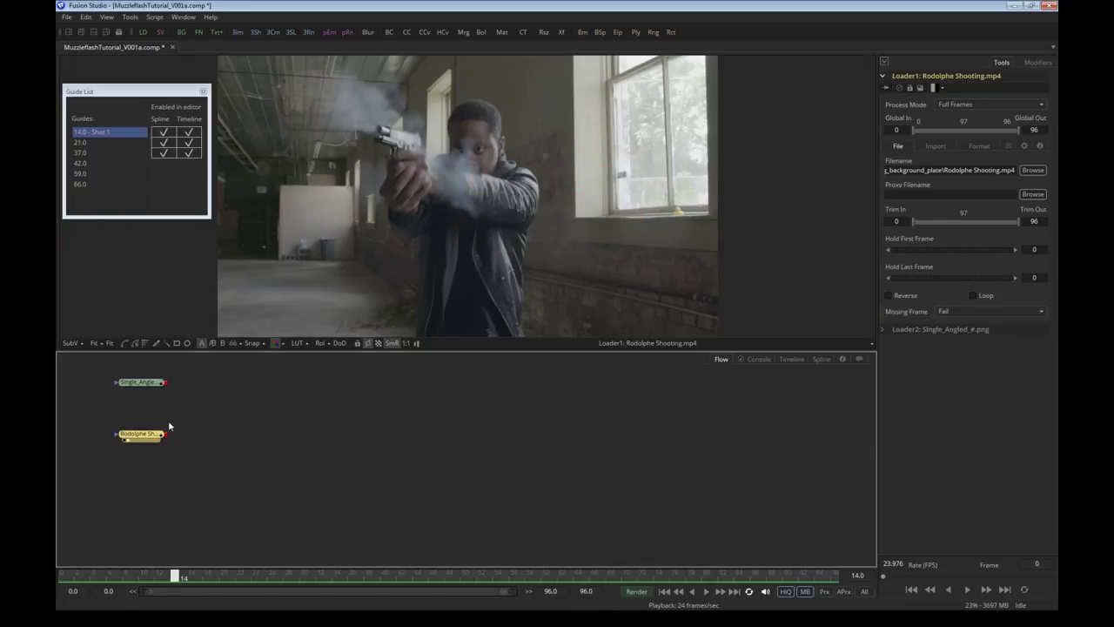
left_click(146, 383)
key("1")
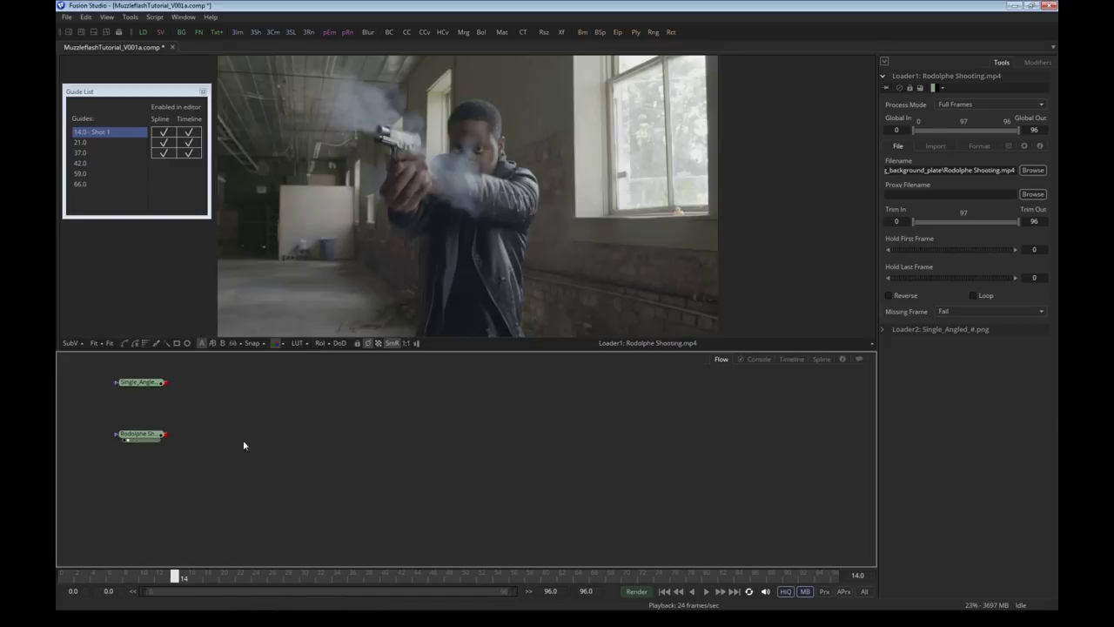
Add a Merge after the shooting clip, connect the muzzle flash as its foreground, and compare the flash alone with the merged result
left_click(140, 433)
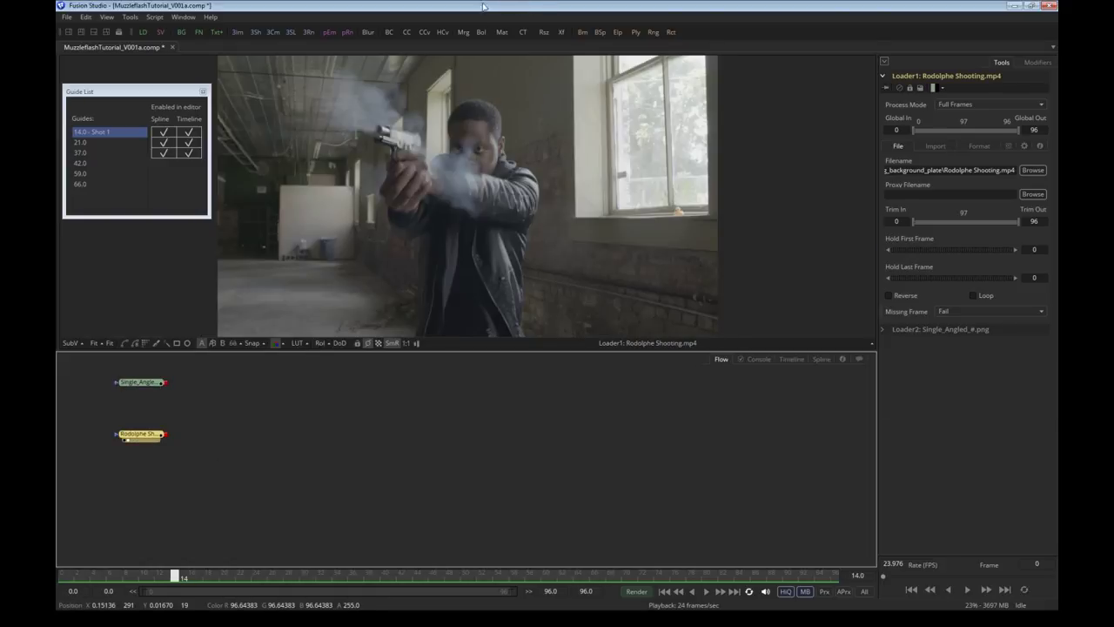
left_click(467, 33)
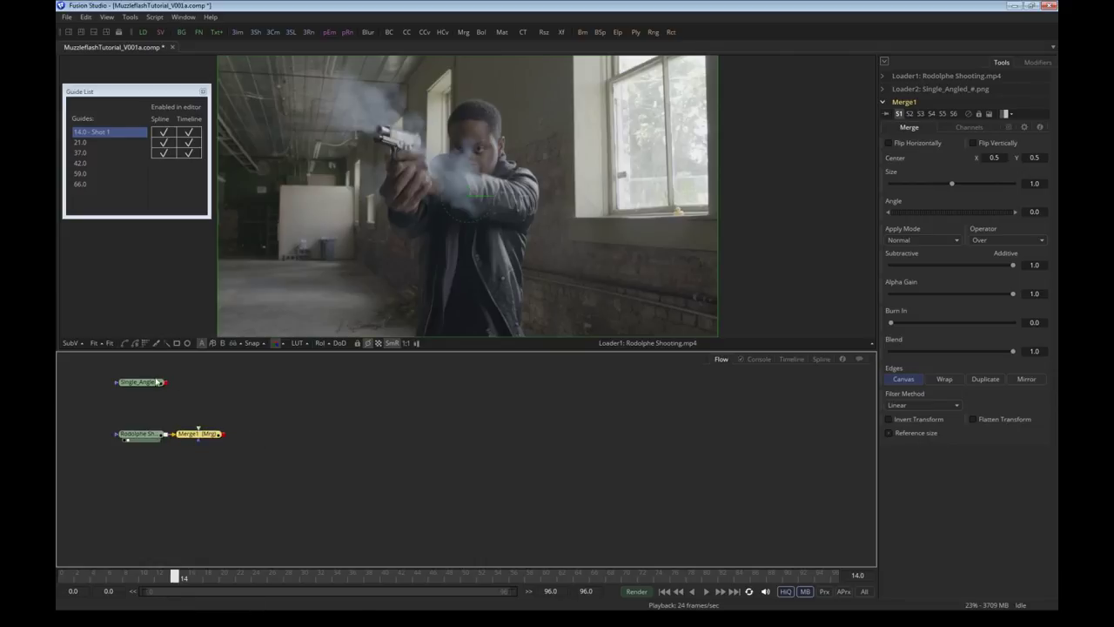
left_click_drag(163, 383, 199, 433)
key("1")
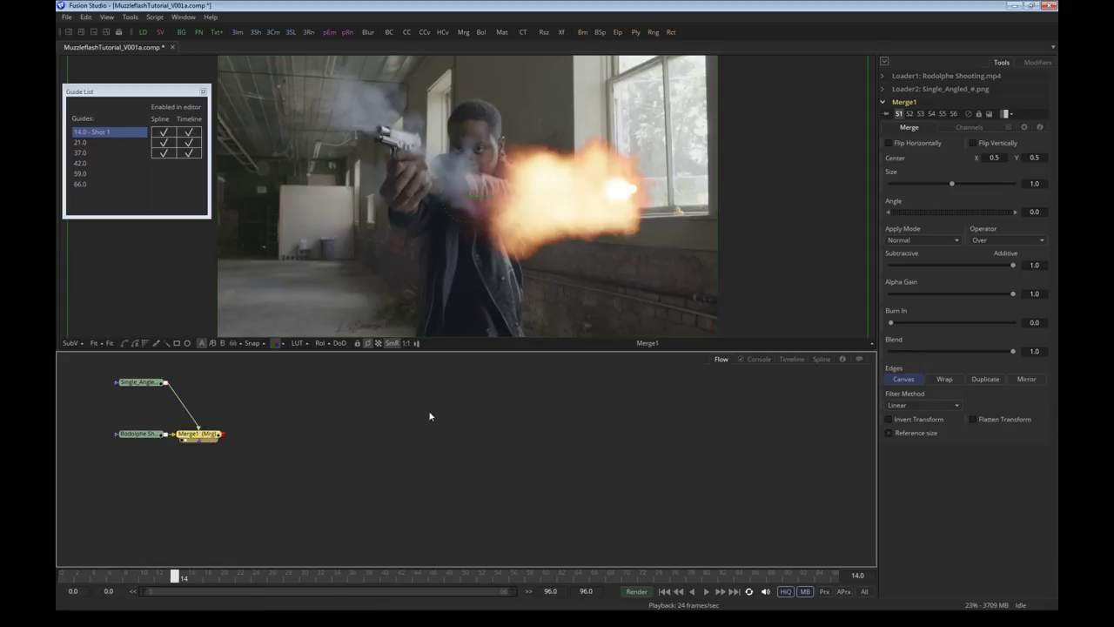
key("1")
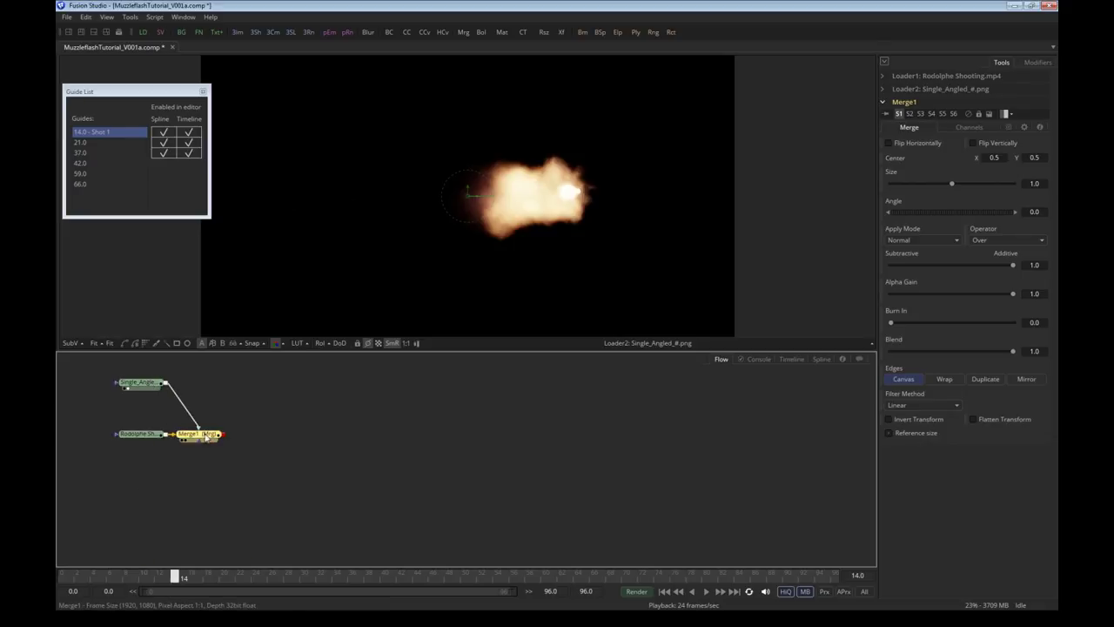
key("1")
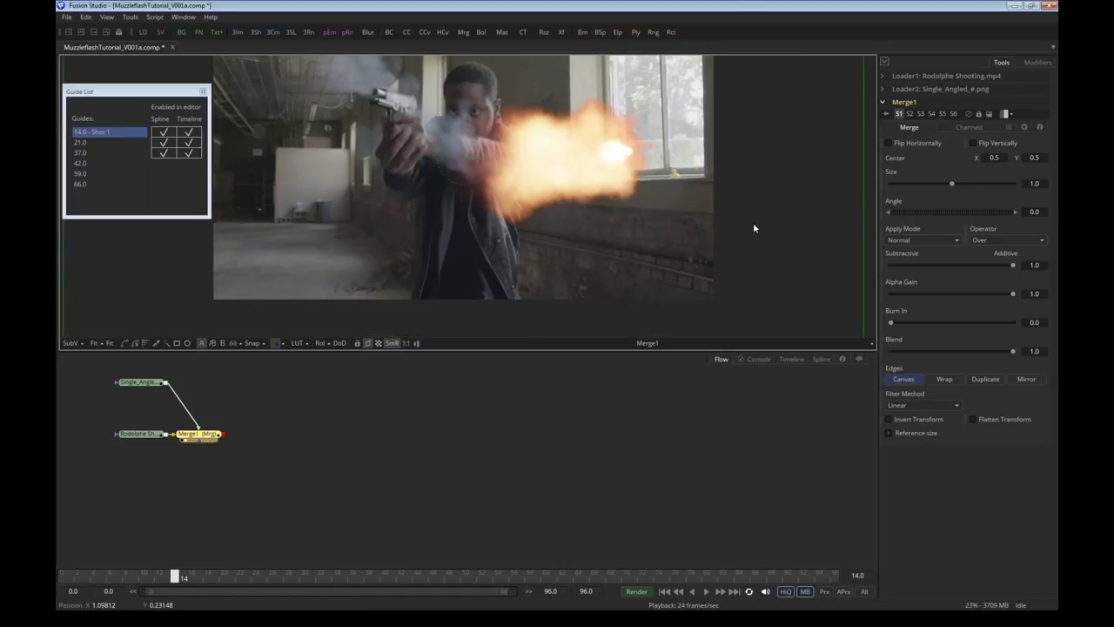
Try scaling the muzzle flash with the Merge's on-screen frame, and undo the change
scroll(744, 223, "down", 5)
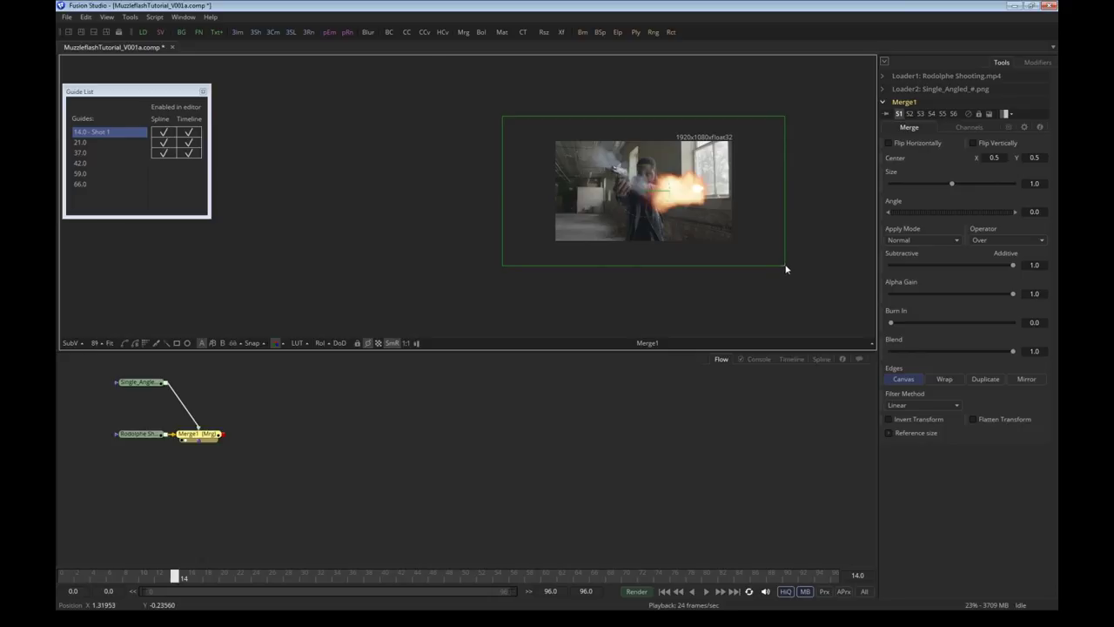
left_click_drag(785, 269, 730, 248)
key("ctrl+z")
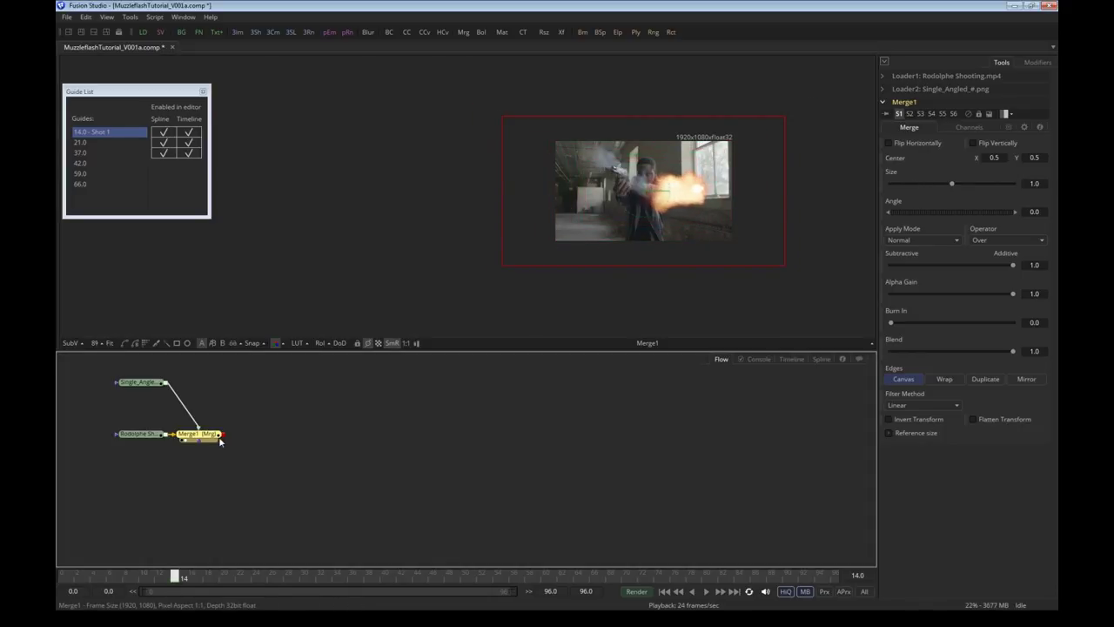
Make room before the Merge, insert a Transform between the muzzle flash loader and the Merge, and view the Transform
left_click_drag(220, 441, 248, 441)
left_click(331, 418)
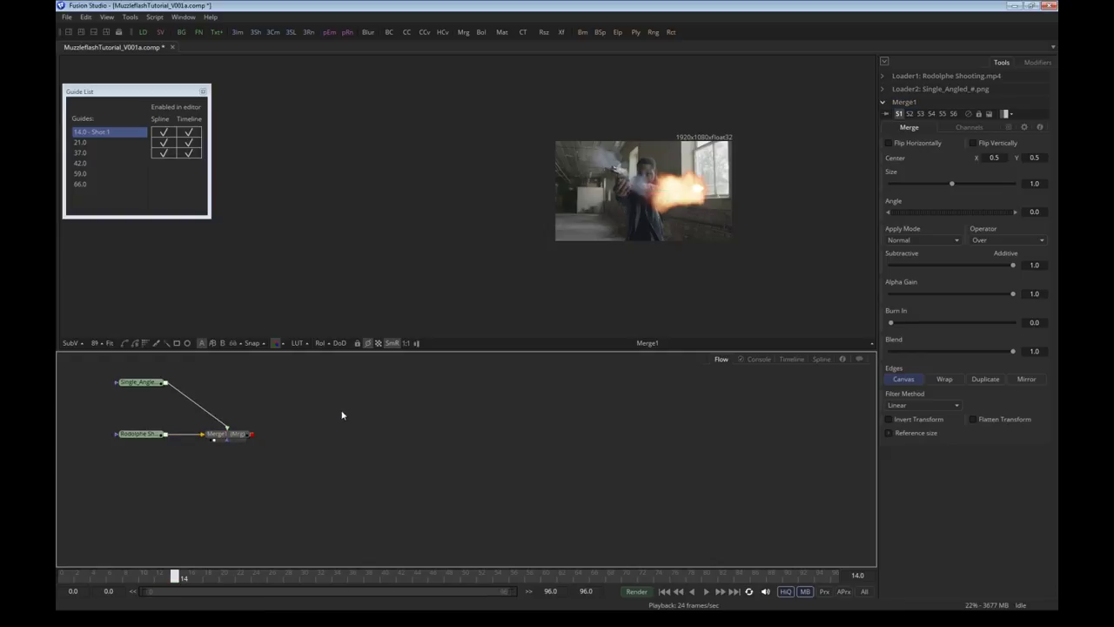
left_click(226, 433)
left_click_drag(561, 31, 717, 113)
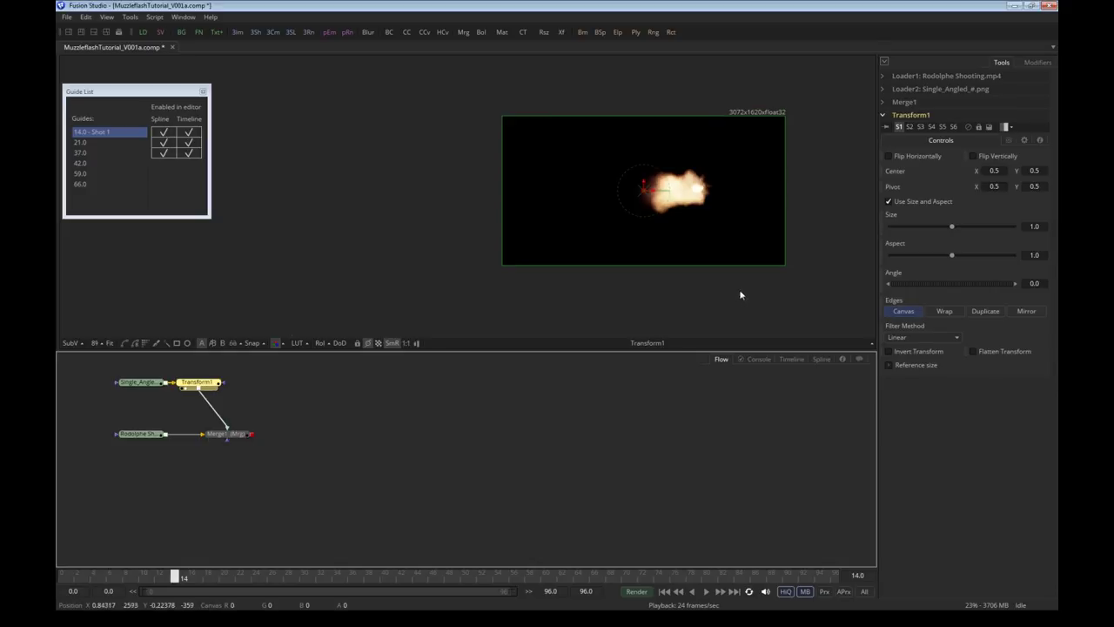
left_click(865, 342)
left_click(848, 332)
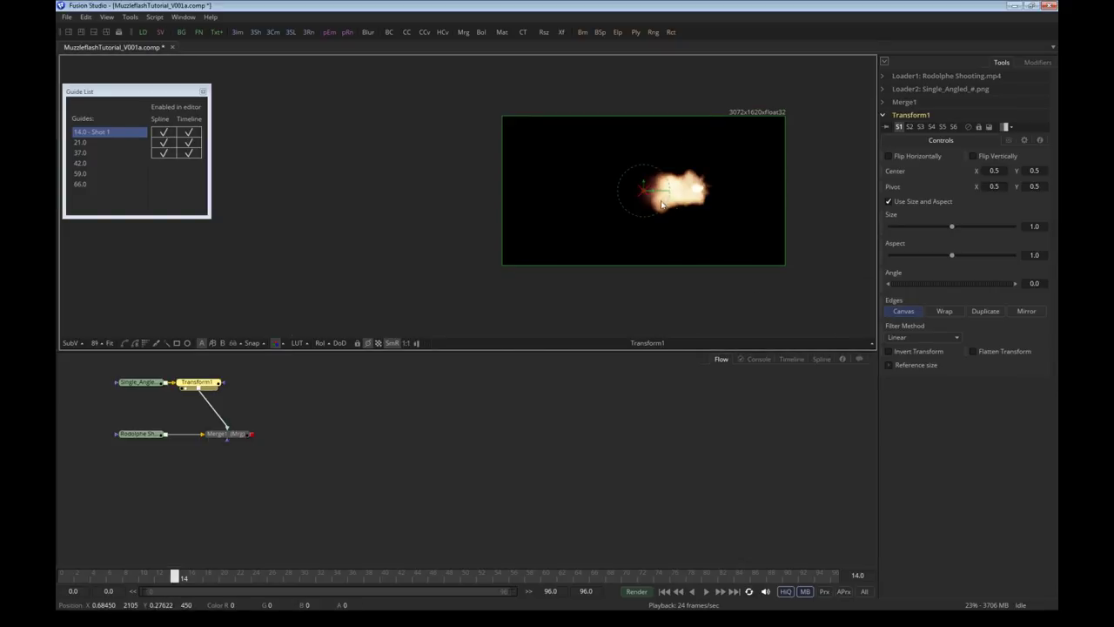
Move the Transform's pivot to the bright origin of the muzzle flash, at about X 0.709, Y 0.519
mouse_move(646, 189)
left_mouse_down()
mouse_move(704, 192)
mouse_move(641, 197)
left_mouse_up()
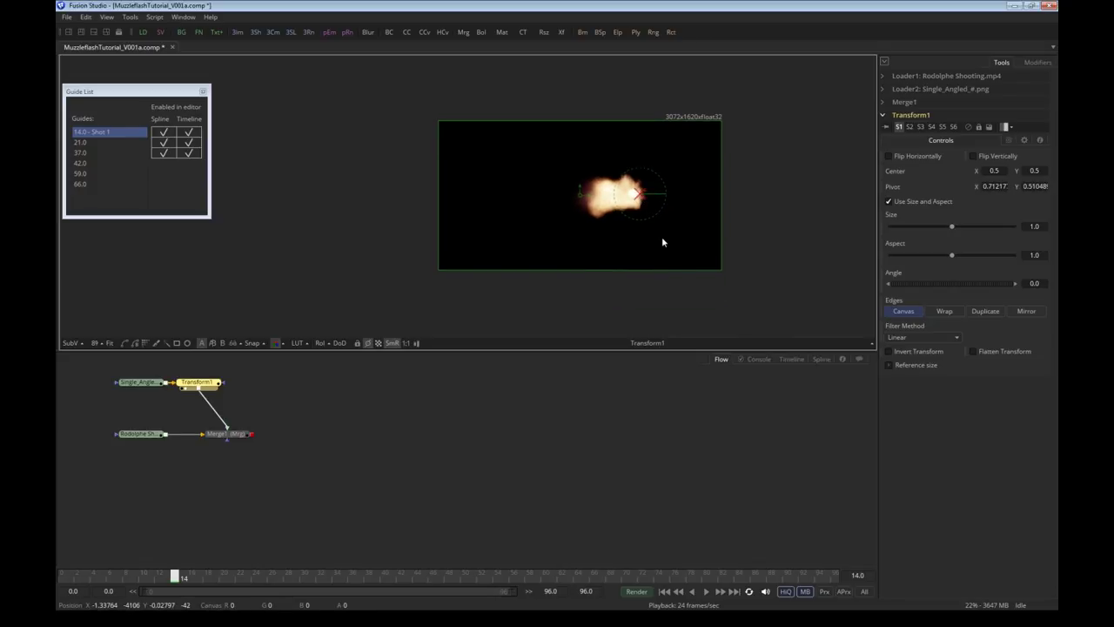
scroll(650, 204, "up", 2)
left_click_drag(607, 160, 604, 155)
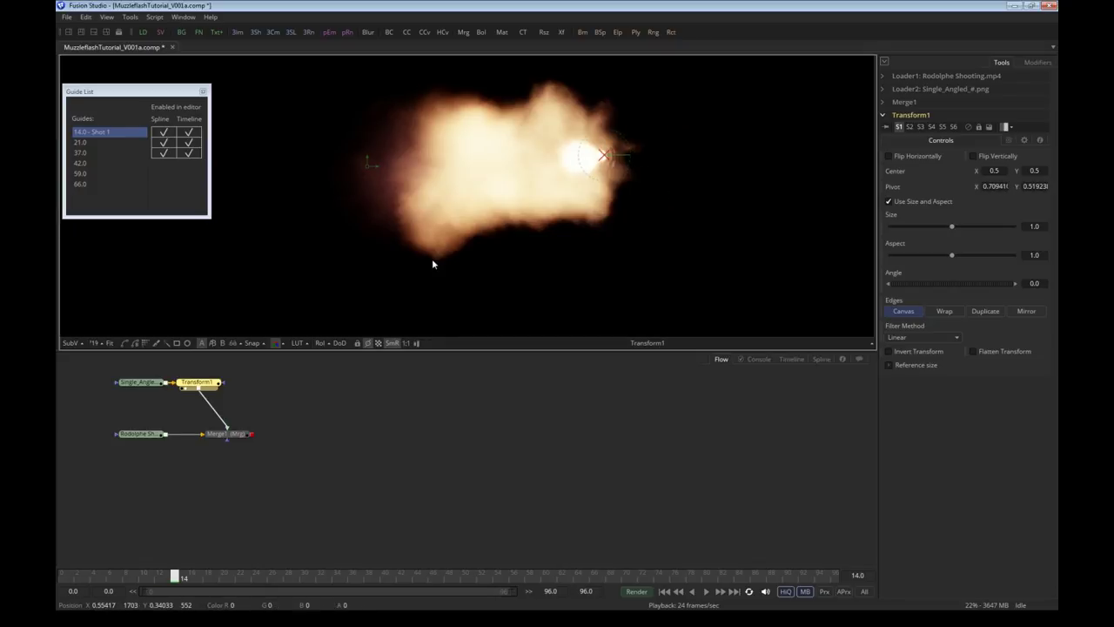
scroll(431, 259, "down", 4)
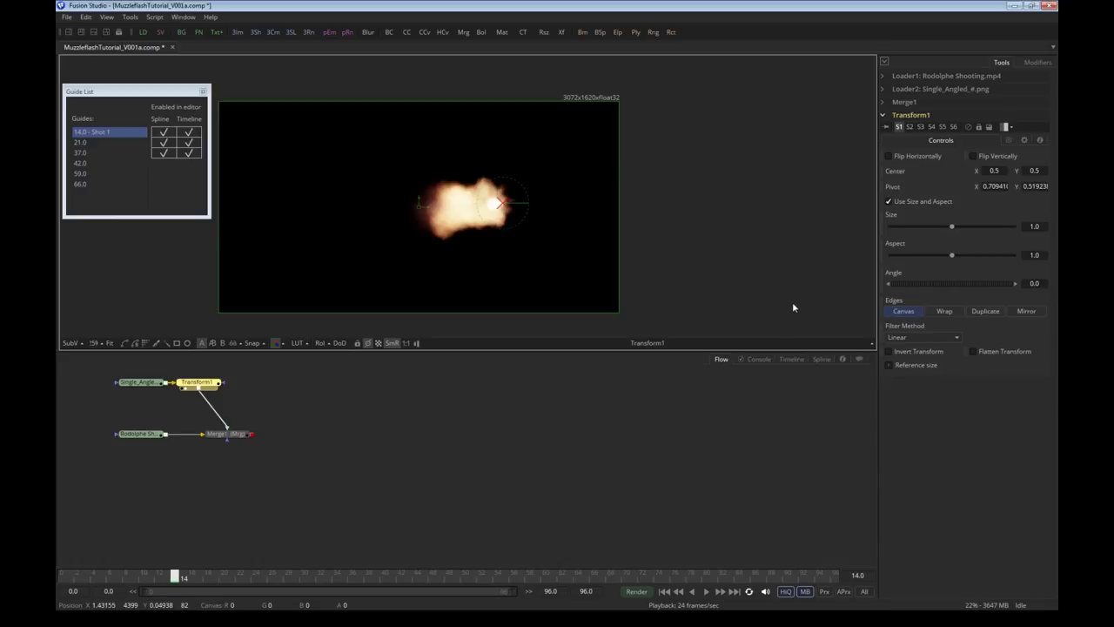
Test scaling and rotating the muzzle flash around its new pivot, and set the Transform's size back to 1
mouse_move(621, 311)
left_mouse_down()
mouse_move(511, 224)
mouse_move(632, 310)
left_mouse_up()
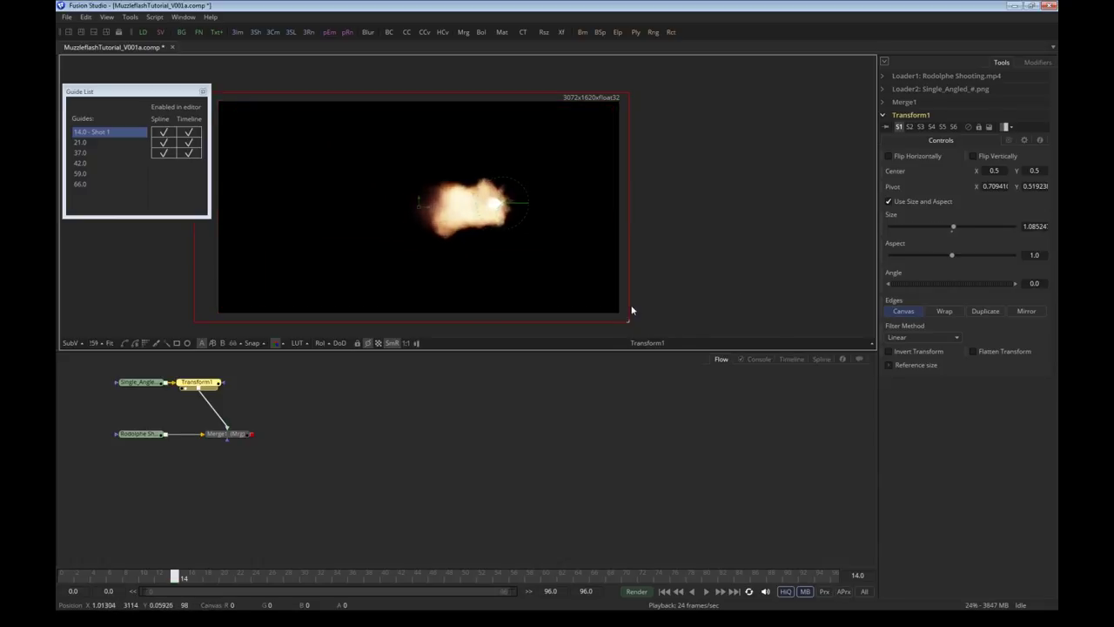
left_click_drag(528, 217, 589, 246)
double_click(996, 185)
double_click(1037, 226)
type("10")
key("Return")
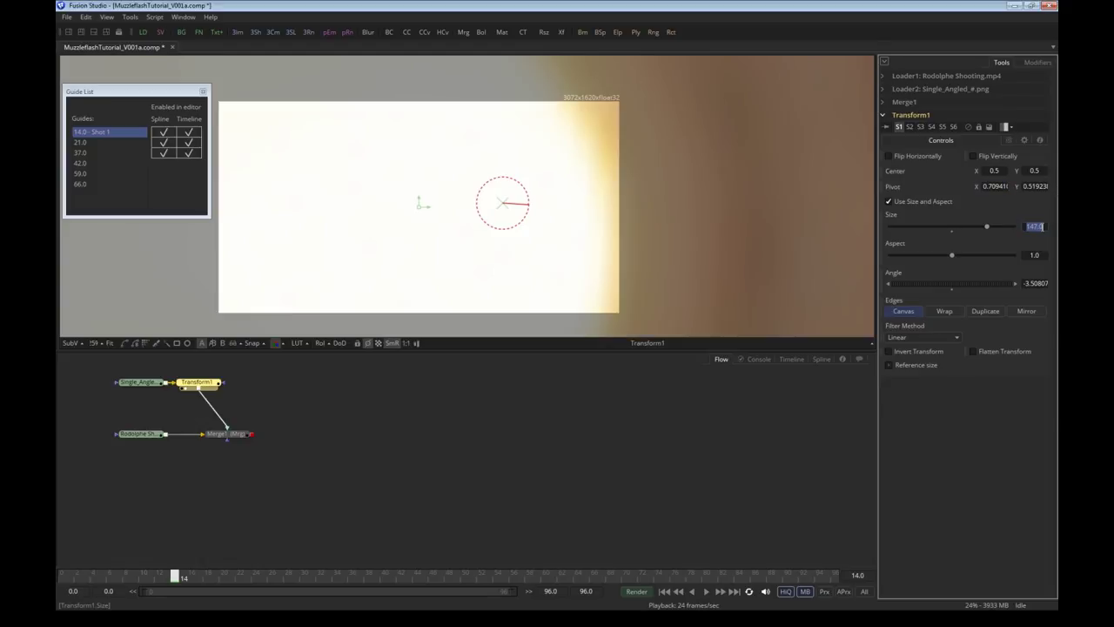
type("1")
key("Return")
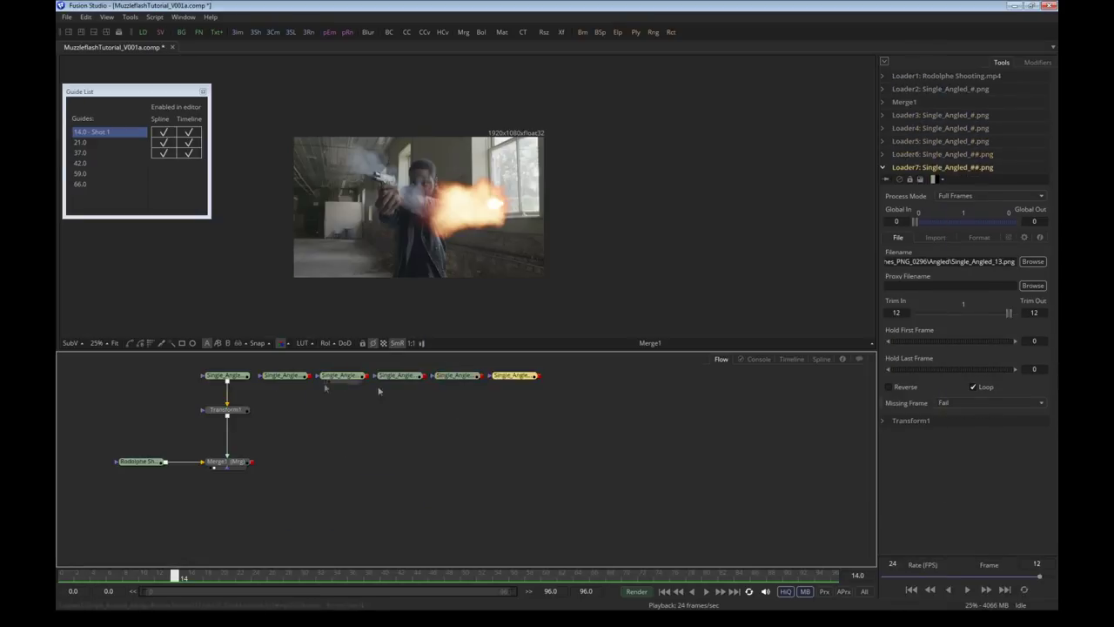
Set the Single_Angled_3.png loader to frame 21 at the second guide, turn on its Post-Multiply by Alpha, and view the last flash loader
left_click(341, 375)
left_click(80, 142)
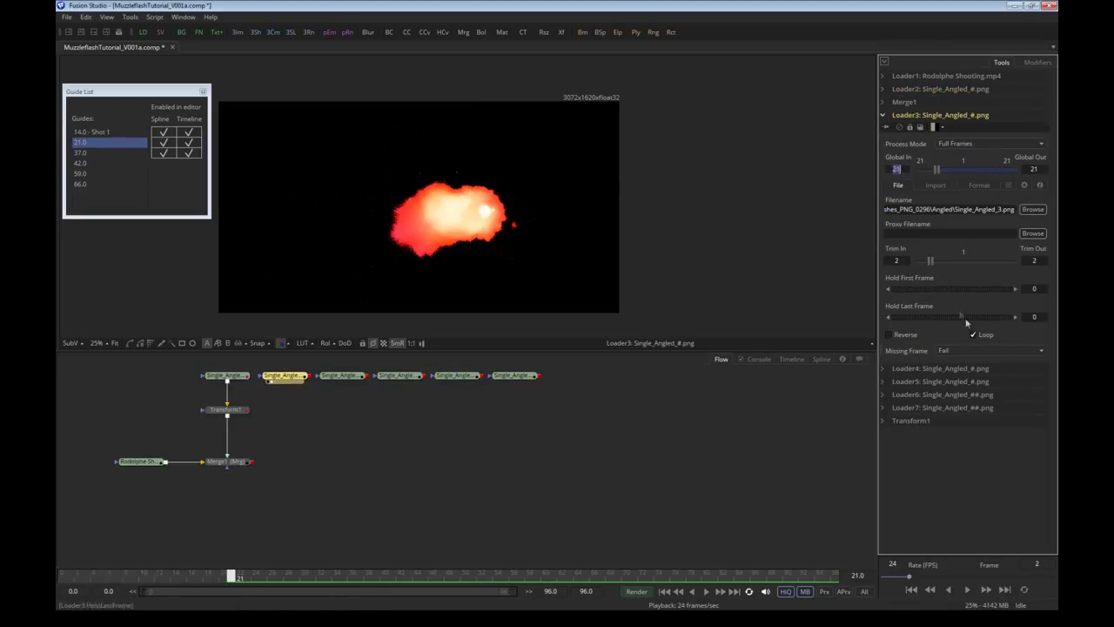
left_click(400, 375)
left_click(457, 375)
left_click(515, 375)
key("1")
left_click(227, 375)
left_click(284, 376)
left_click(268, 413)
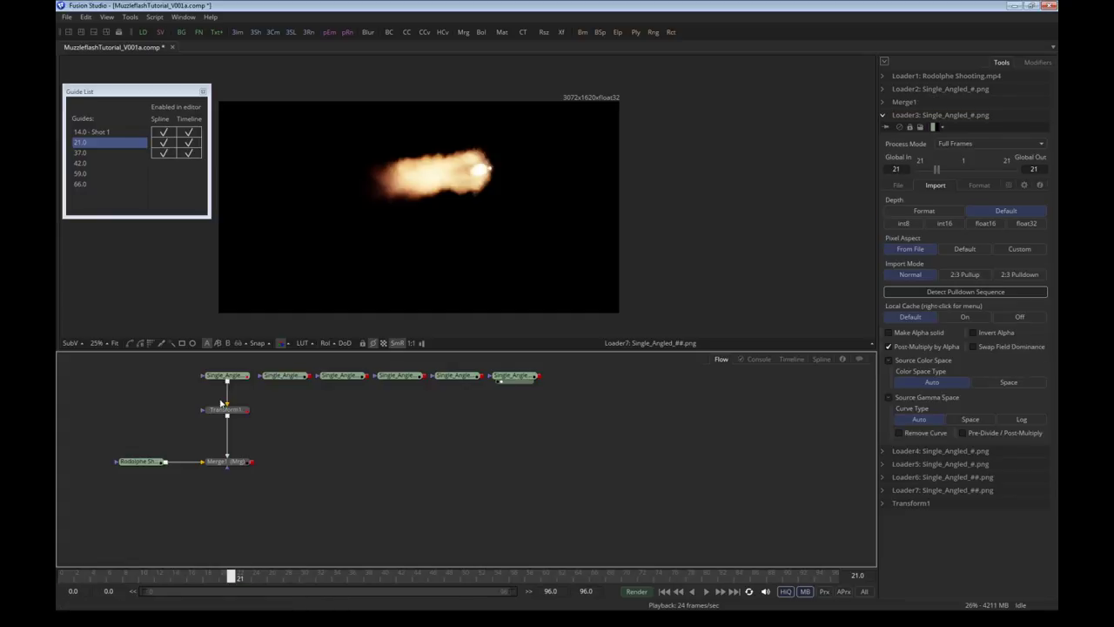
Copy the first flash's Transform and paste five copies of it, one beneath each remaining flash loader
left_click_drag(238, 415, 238, 418)
key("ctrl+c")
right_click(266, 410)
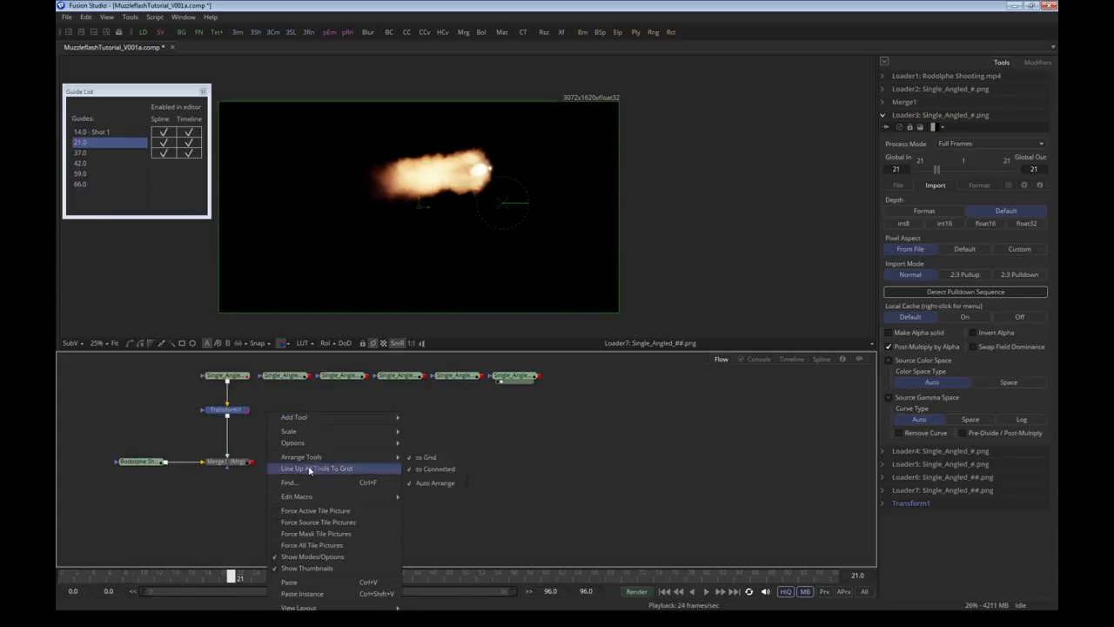
left_click(309, 581)
key("ctrl+v")
key("ctrl+v")
key("ctrl+v")
key("ctrl+v")
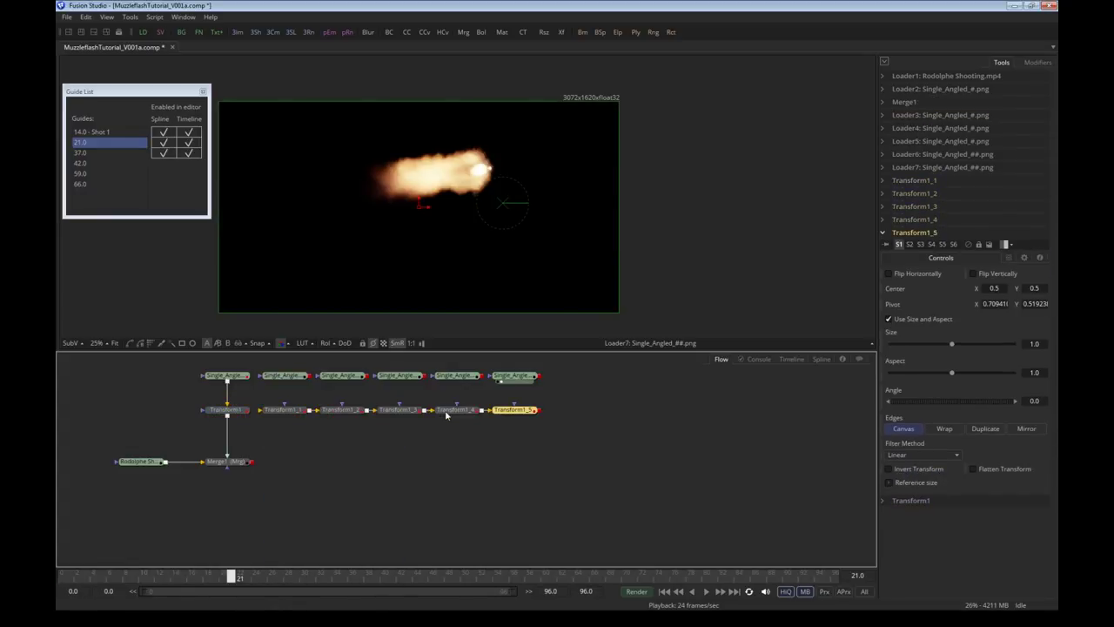
Connect each of the five remaining flash loaders to the copied Transform directly beneath it
left_click(339, 429)
left_click(340, 412)
left_click_drag(308, 377, 313, 411)
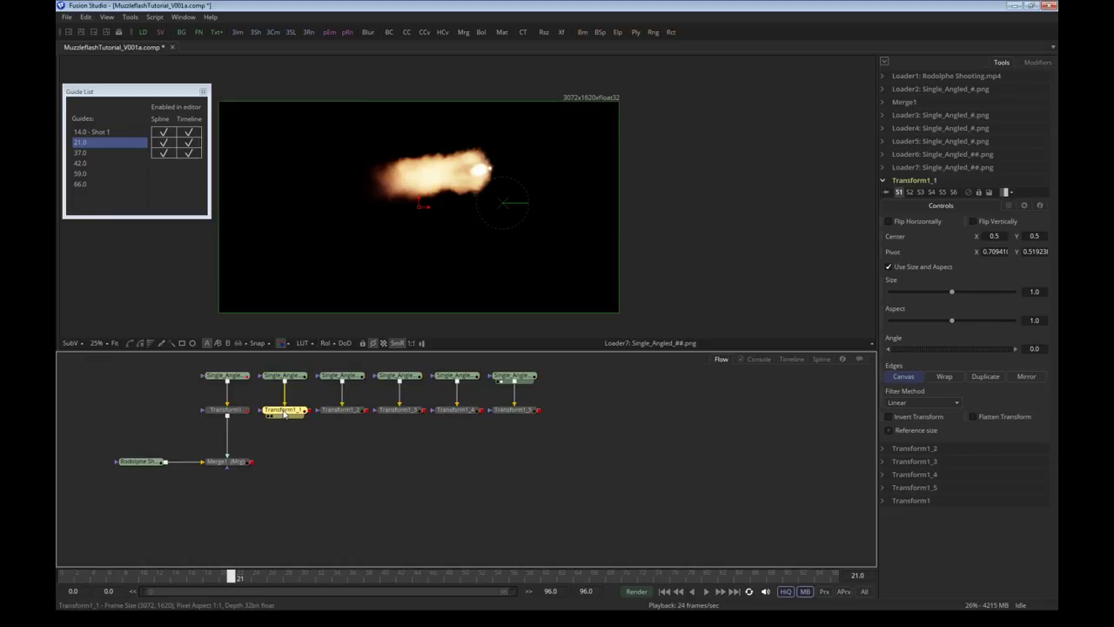
View each remaining flash loader and move its Transform's pivot to the flash's bright origin, about X 0.670, Y 0.475 for the second flash
left_click(287, 377)
key("1")
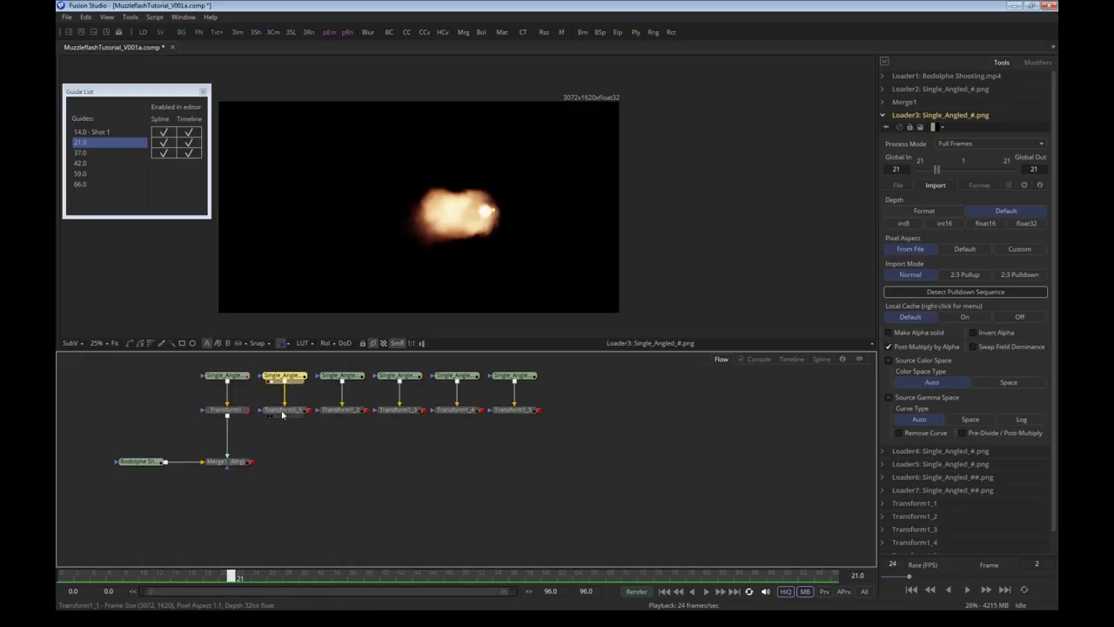
left_click(284, 411)
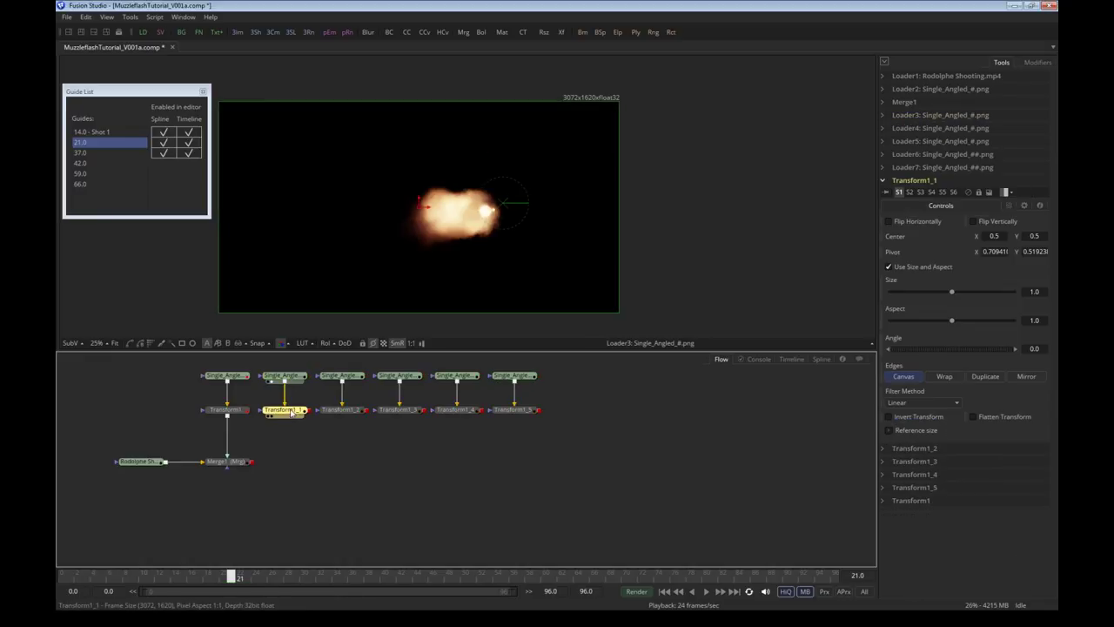
left_click(340, 409)
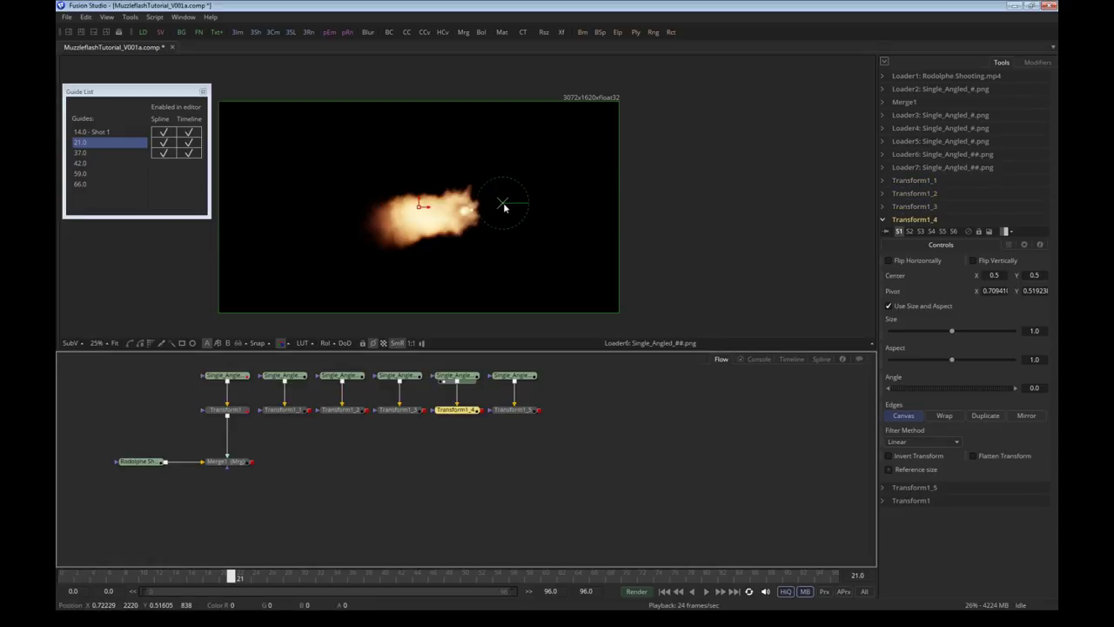
left_click_drag(503, 203, 467, 209)
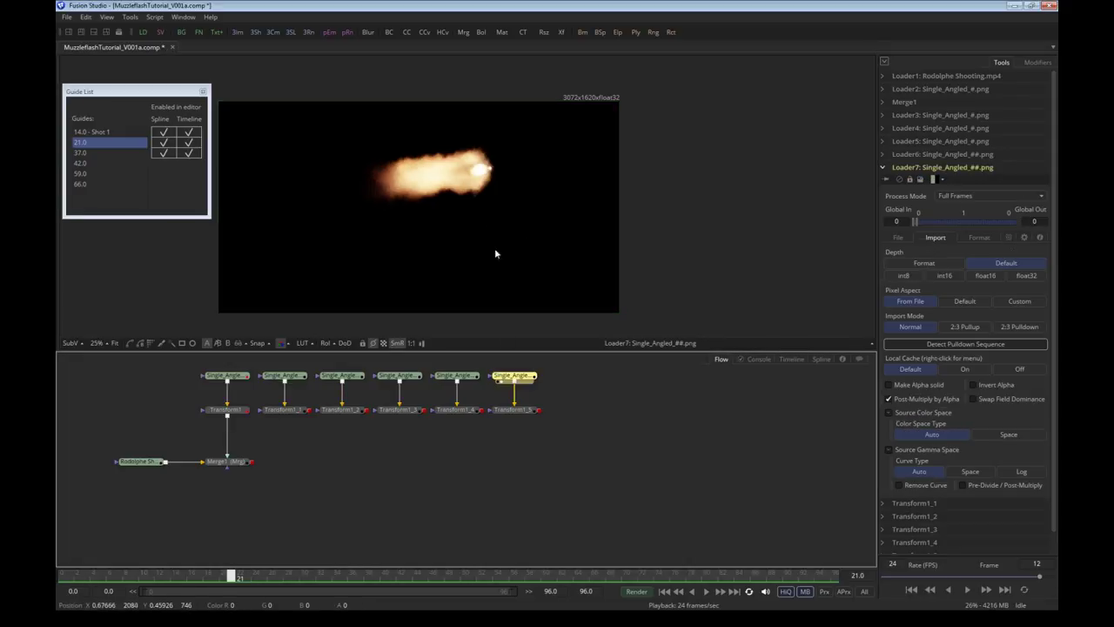
left_click(515, 409)
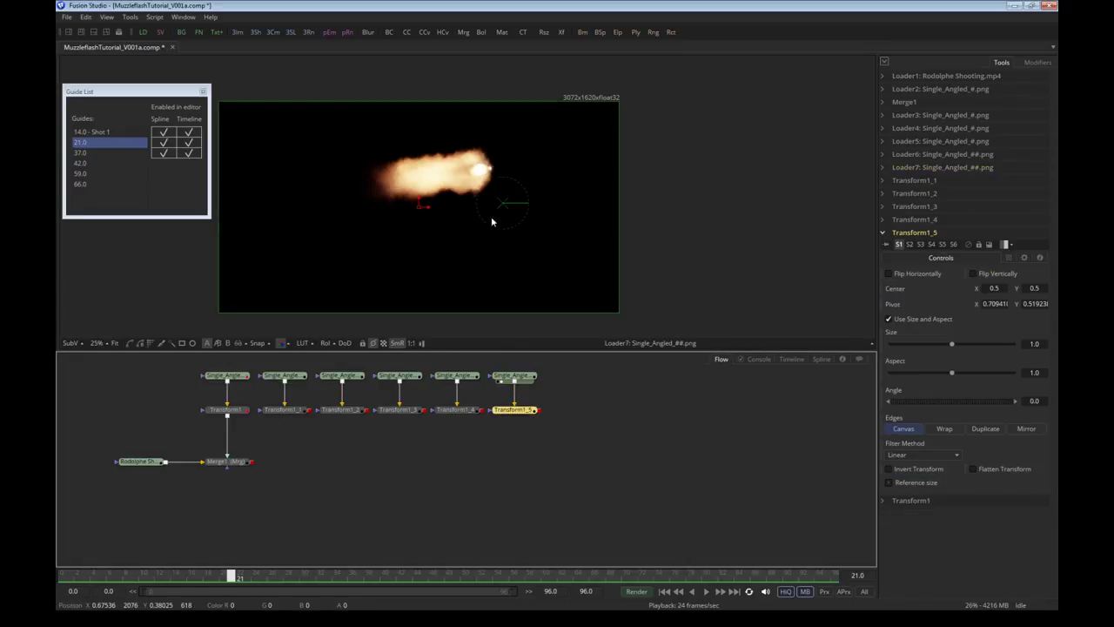
left_click_drag(505, 207, 483, 170)
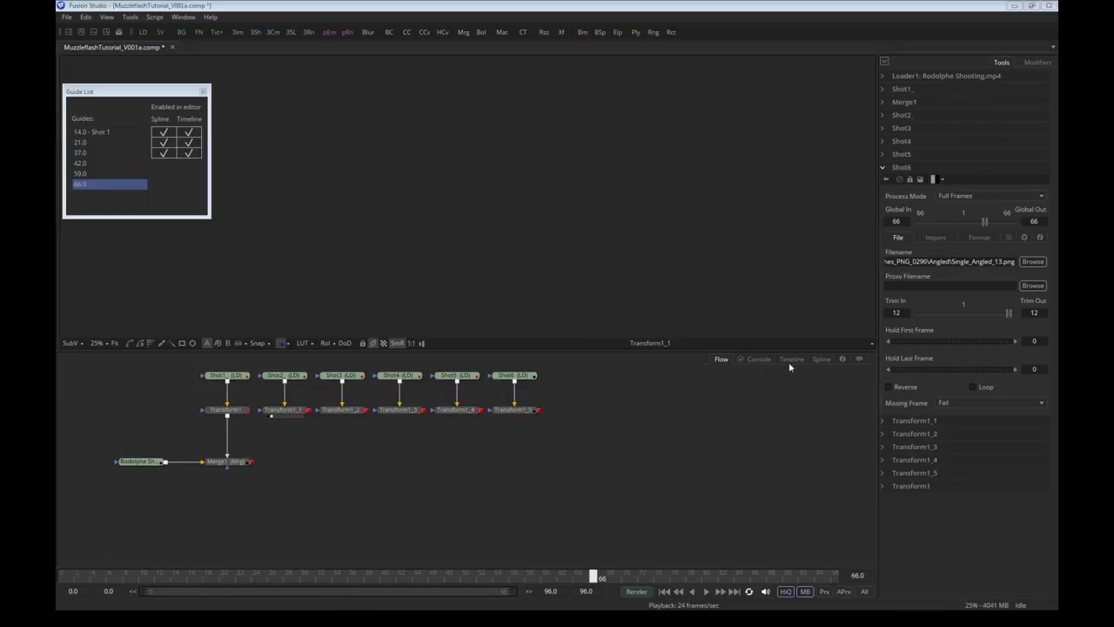
Check the timing of all six shots in the Timeline, then view Merge1 from the node flow, fitted to the viewer
left_click(791, 359)
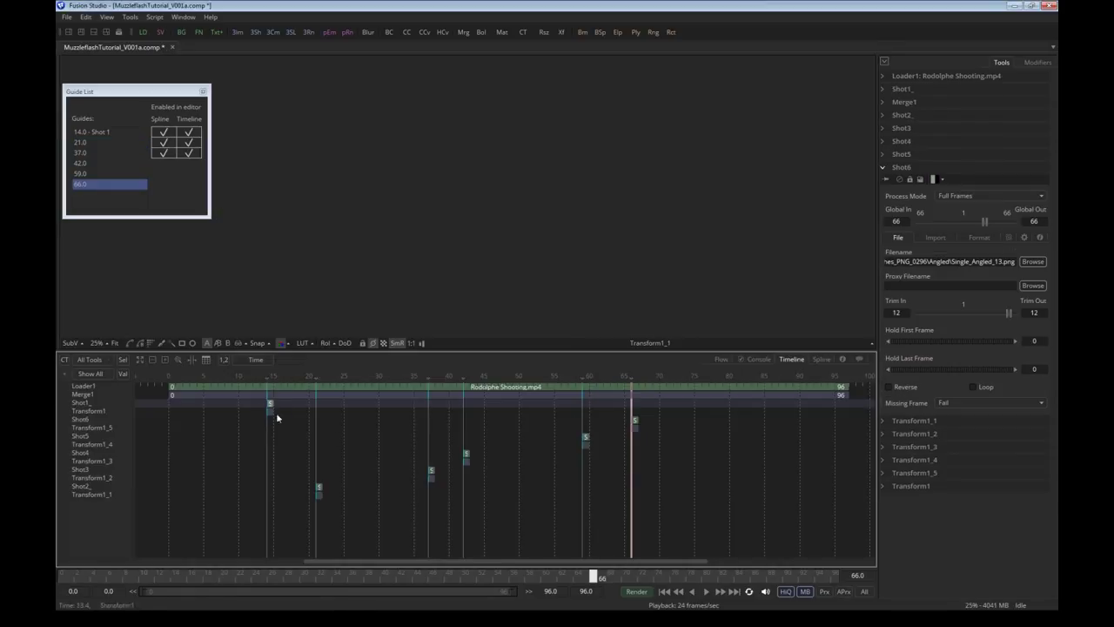
left_click(721, 359)
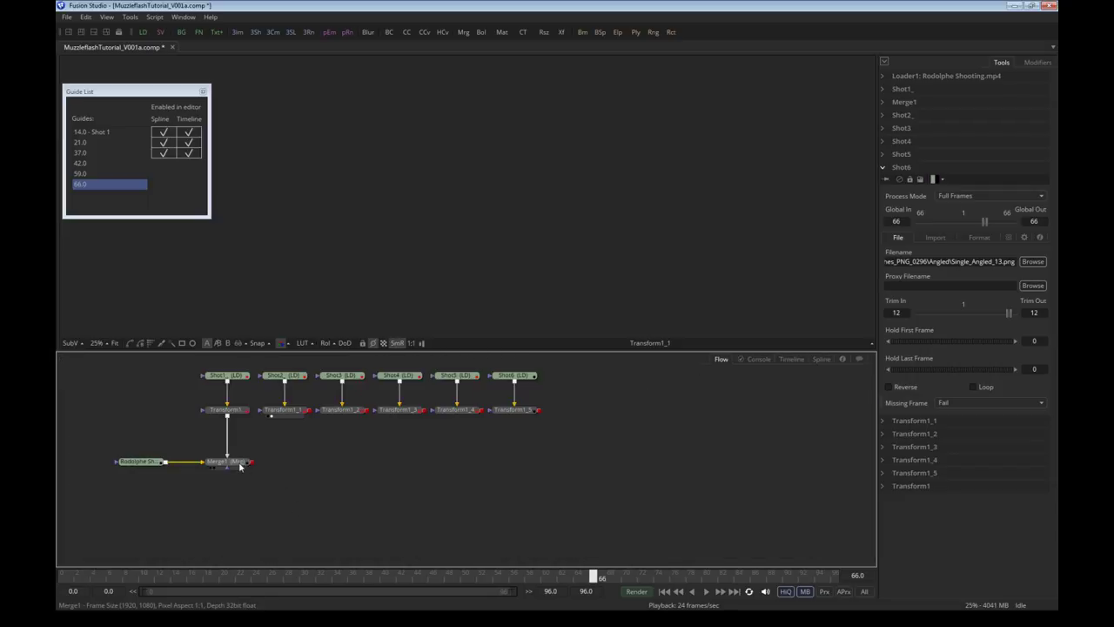
left_click_drag(241, 463, 385, 242)
left_click(114, 342)
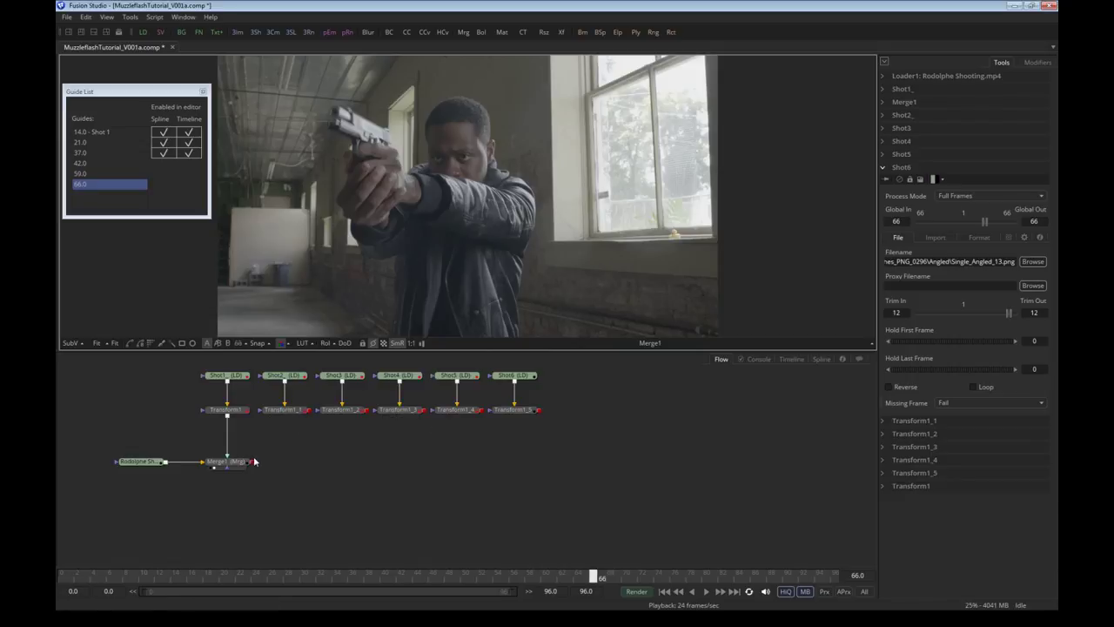
Chain five new Merges after Merge1, compositing the Transforms of Shot2 to Shot6 over the footage one after another
left_click_drag(251, 462, 307, 410)
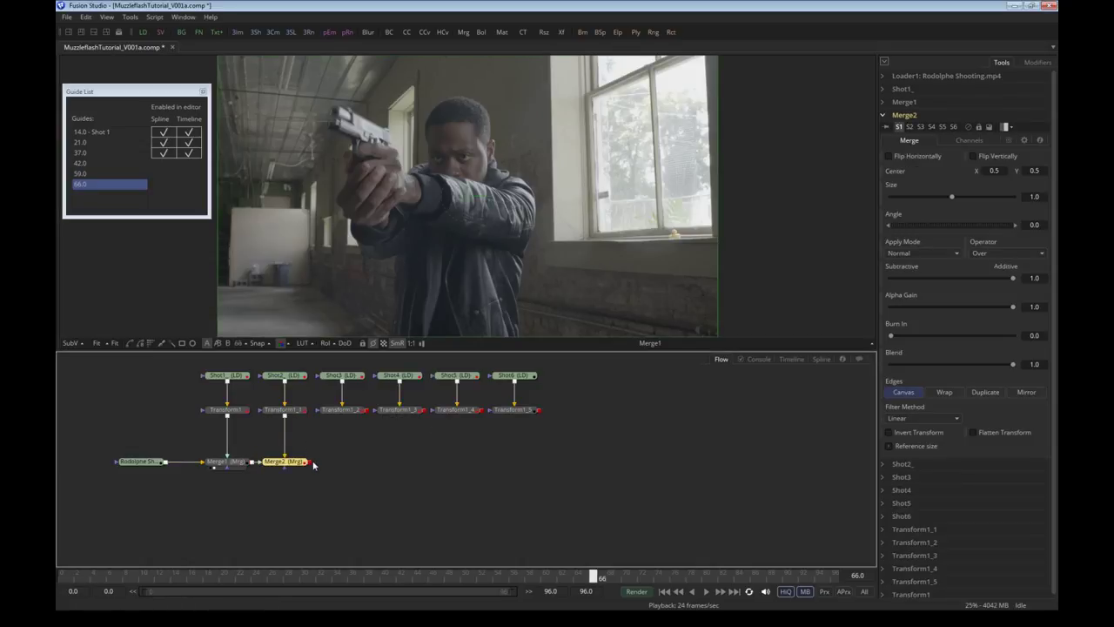
left_click_drag(313, 463, 369, 409)
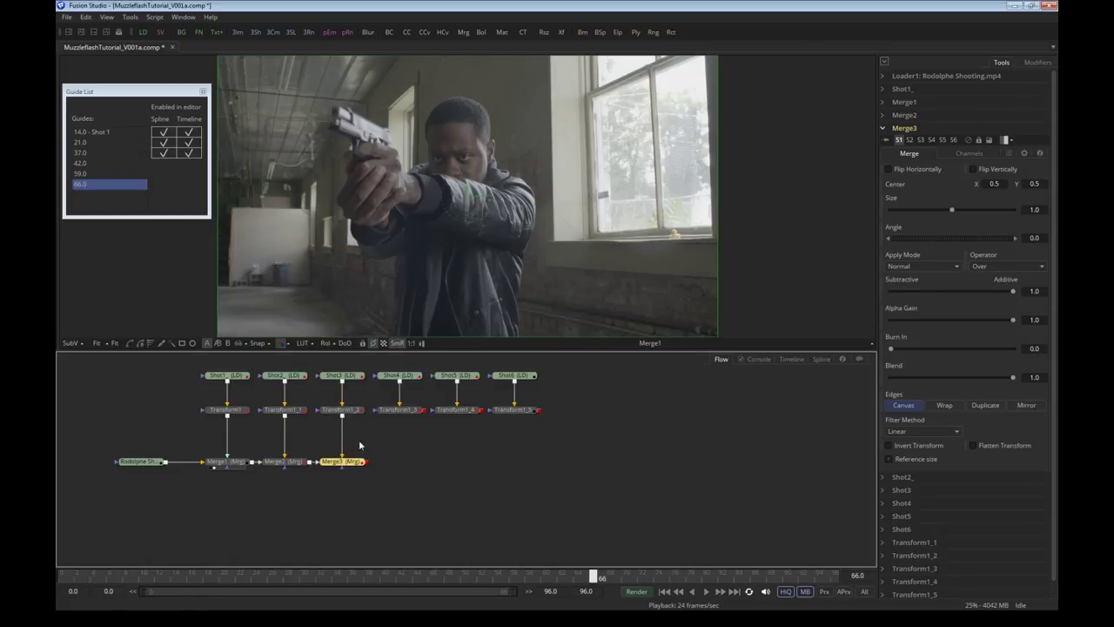
left_click_drag(368, 462, 424, 414)
left_click_drag(423, 461, 479, 416)
left_click_drag(482, 461, 538, 411)
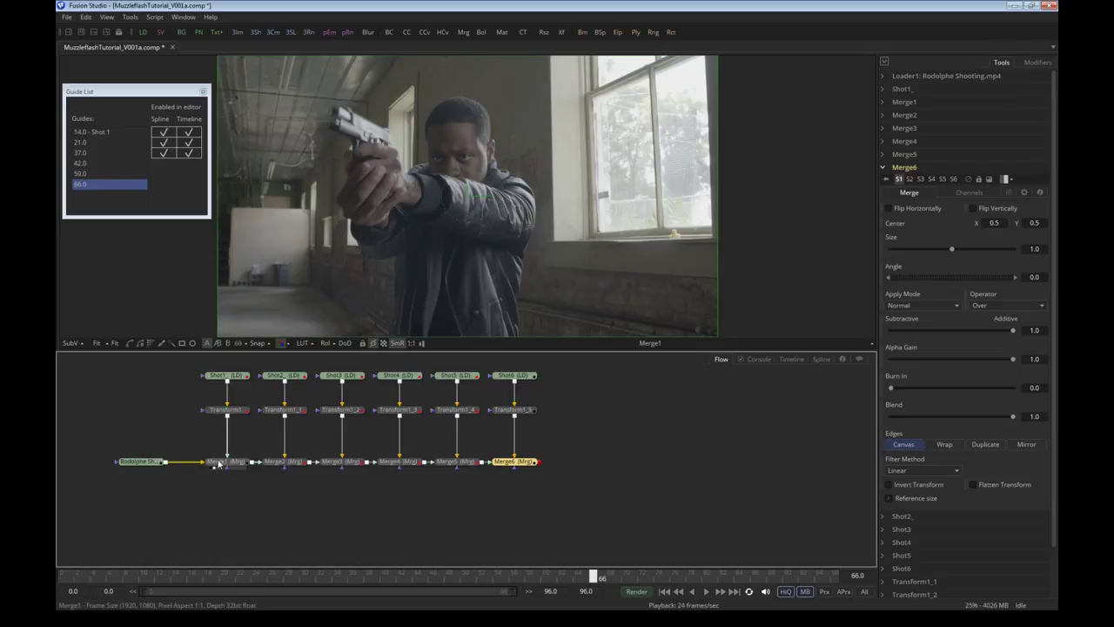
View Merge2, go through the following Merges, and put the final Merge6 in the viewer to see the whole composite
left_click(284, 462)
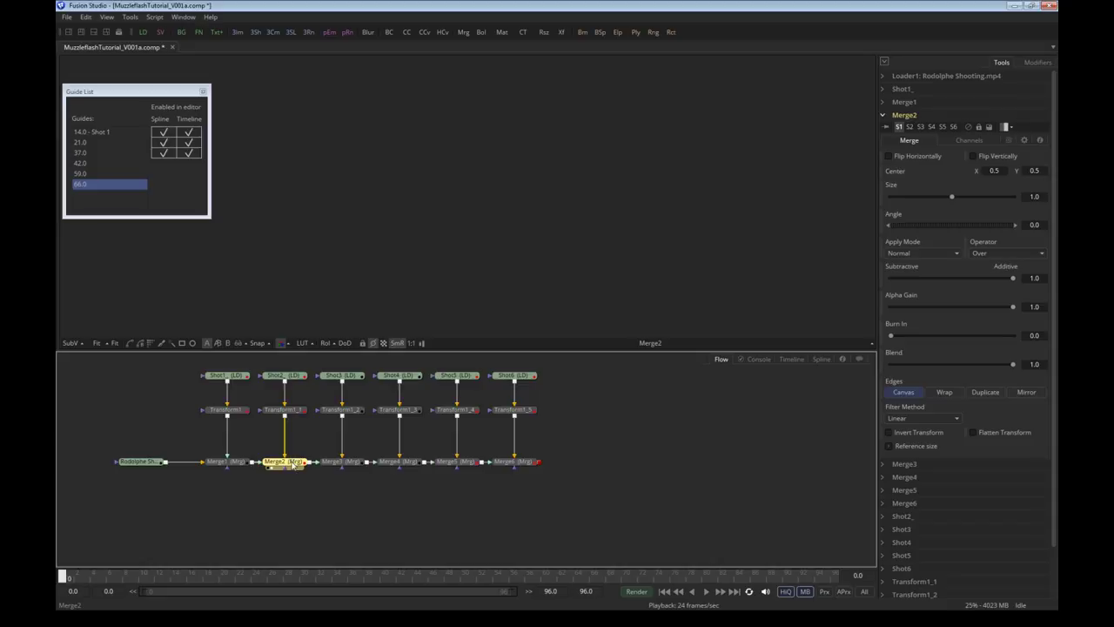
key("1")
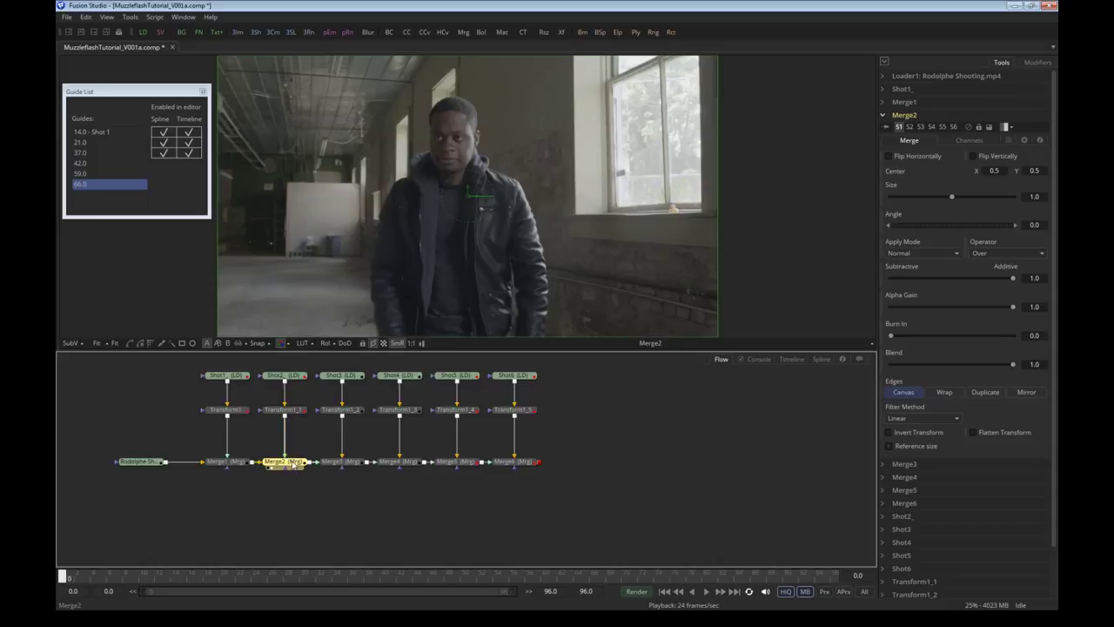
left_click(336, 463)
left_click(383, 463)
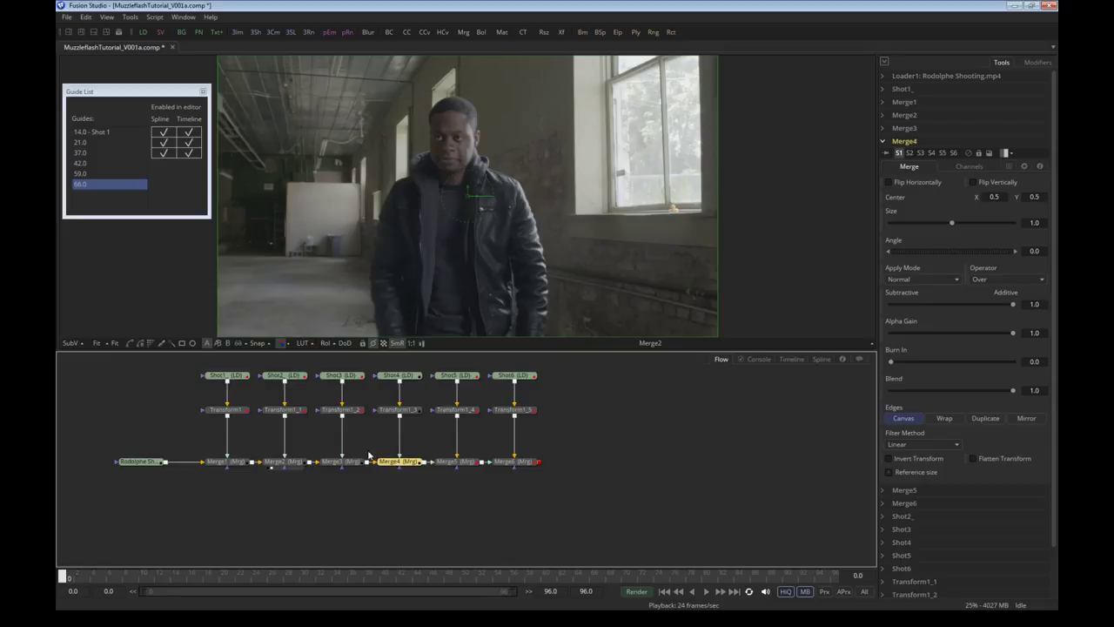
left_click(456, 462)
left_click(514, 462)
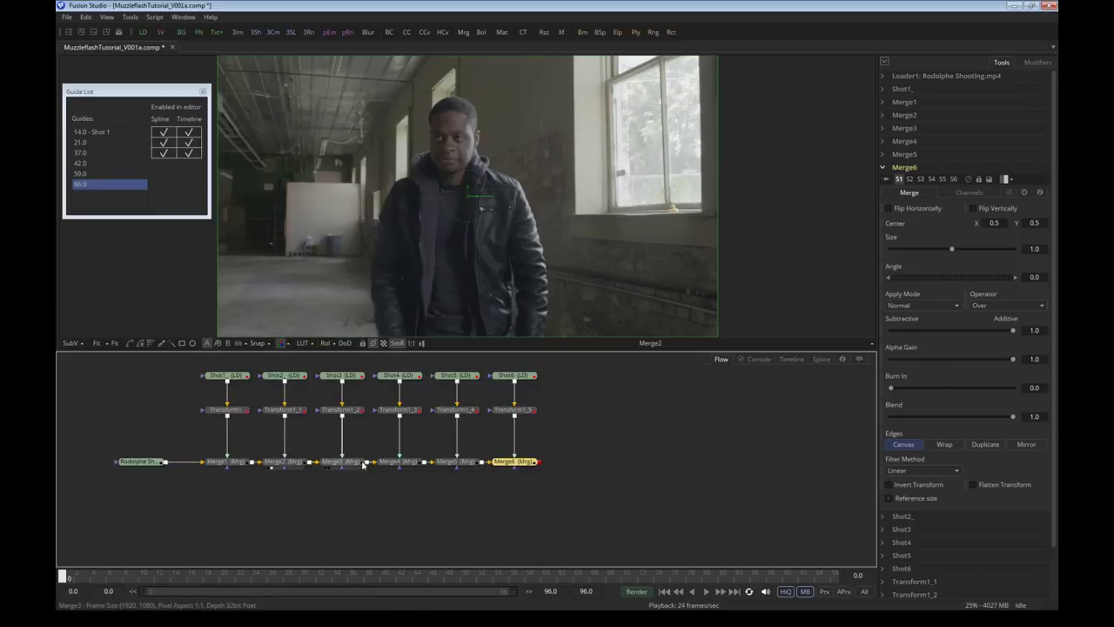
key("1")
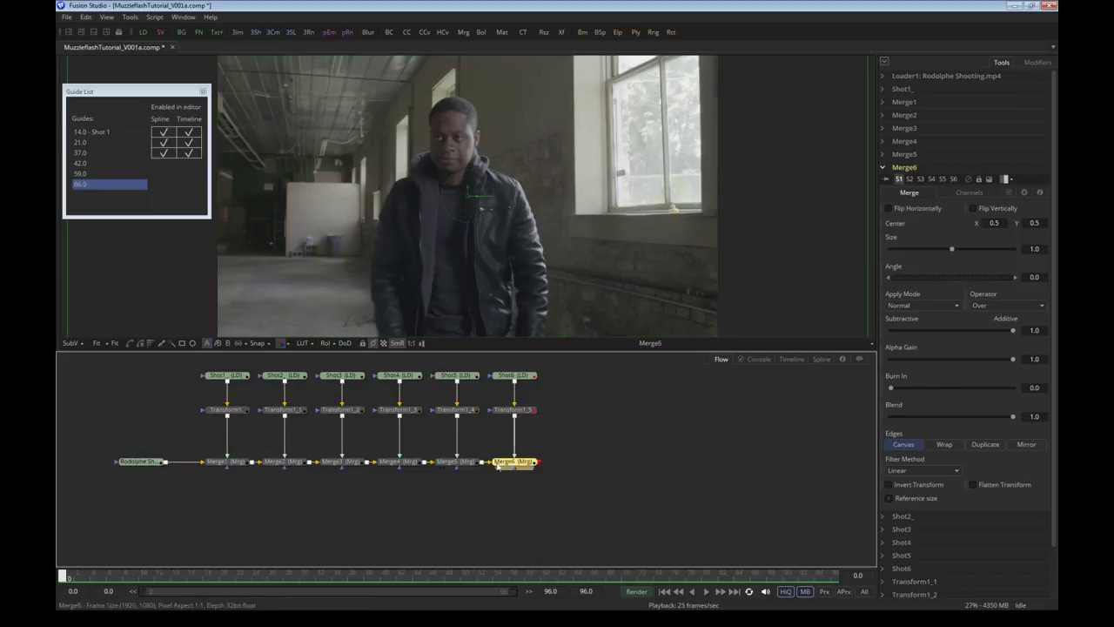
left_click(717, 592)
Go to the Shot 1 guide at frame 14 and move the first flash to the gun's muzzle, center about X 0.178, Y 0.636
left_click(100, 135)
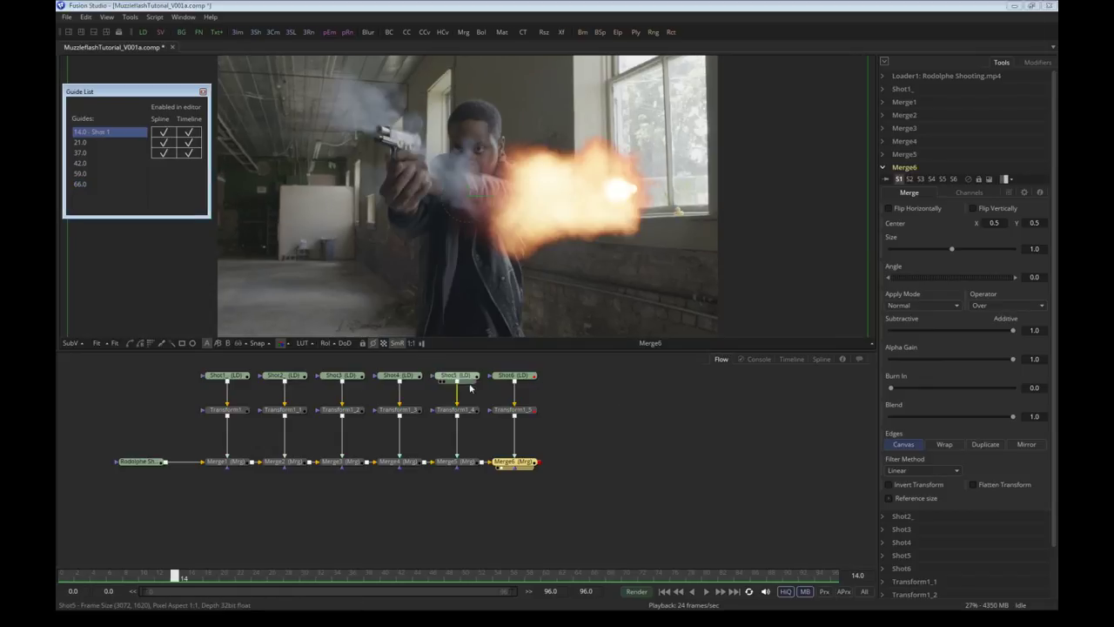
left_click(226, 410)
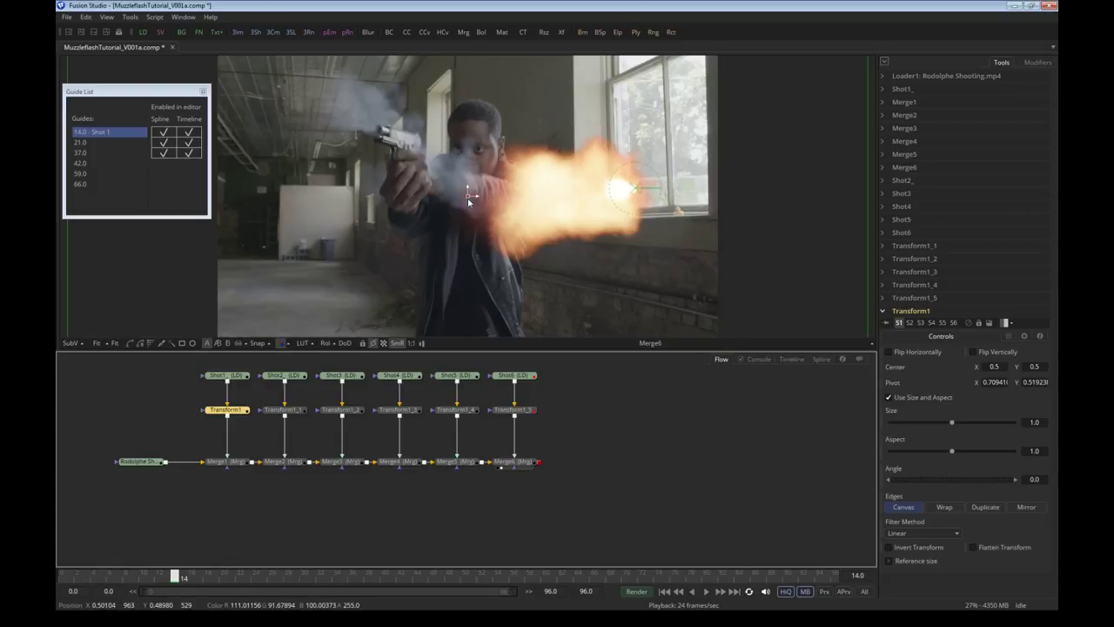
left_click(468, 199)
left_click_drag(468, 199, 211, 142)
Rotate the first flash to about -19 degrees in line with the barrel and scale it down to about 0.52
left_click_drag(400, 146, 399, 157)
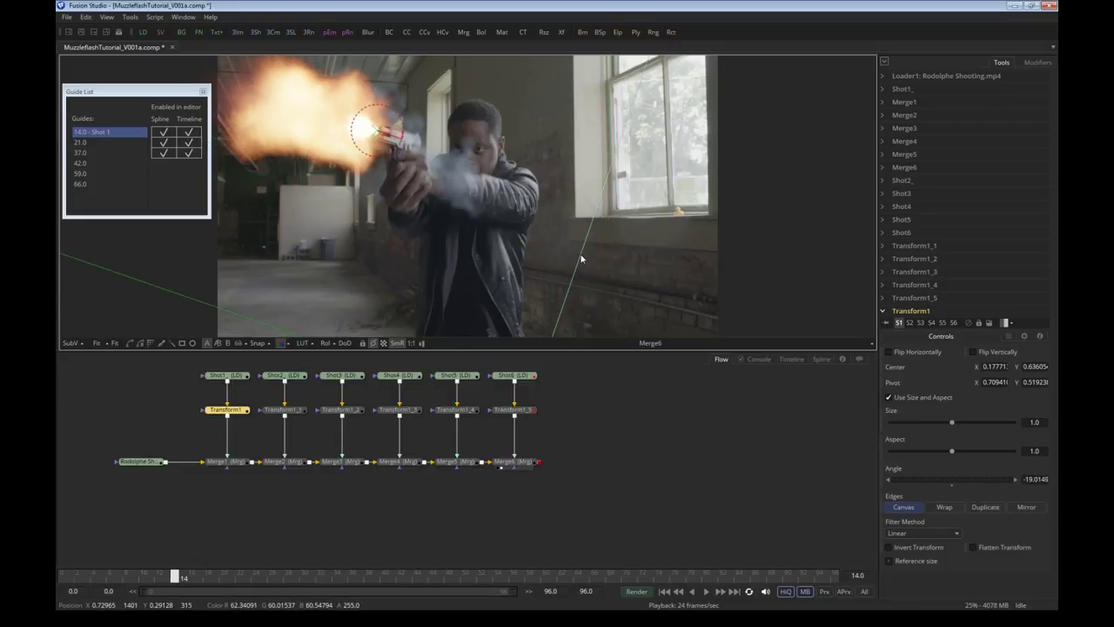
left_click_drag(581, 259, 480, 190)
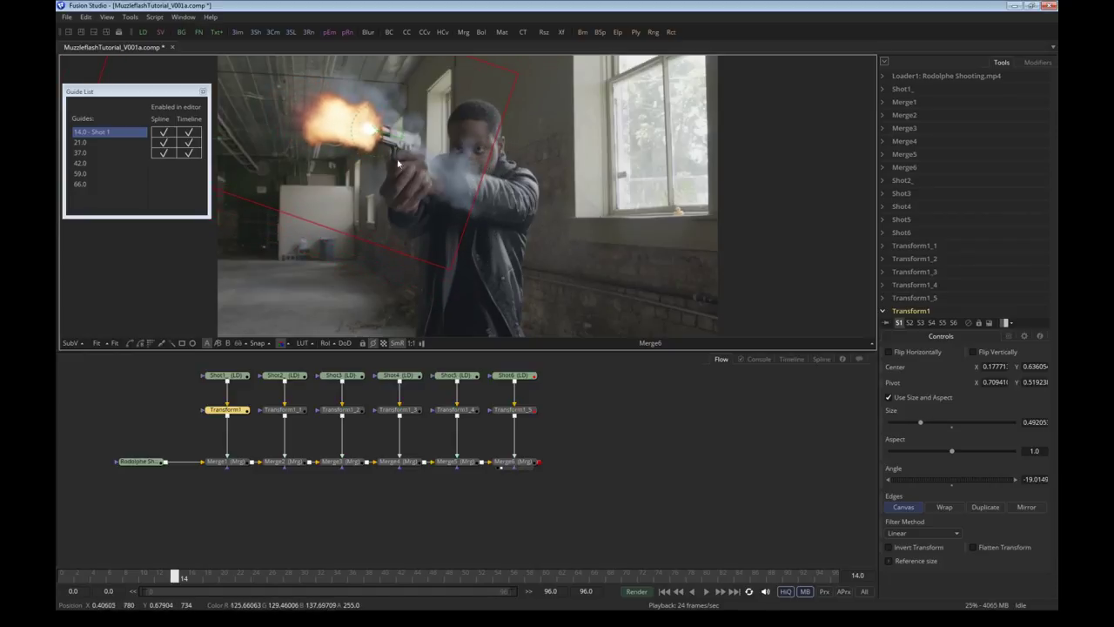
left_click_drag(473, 204, 481, 212)
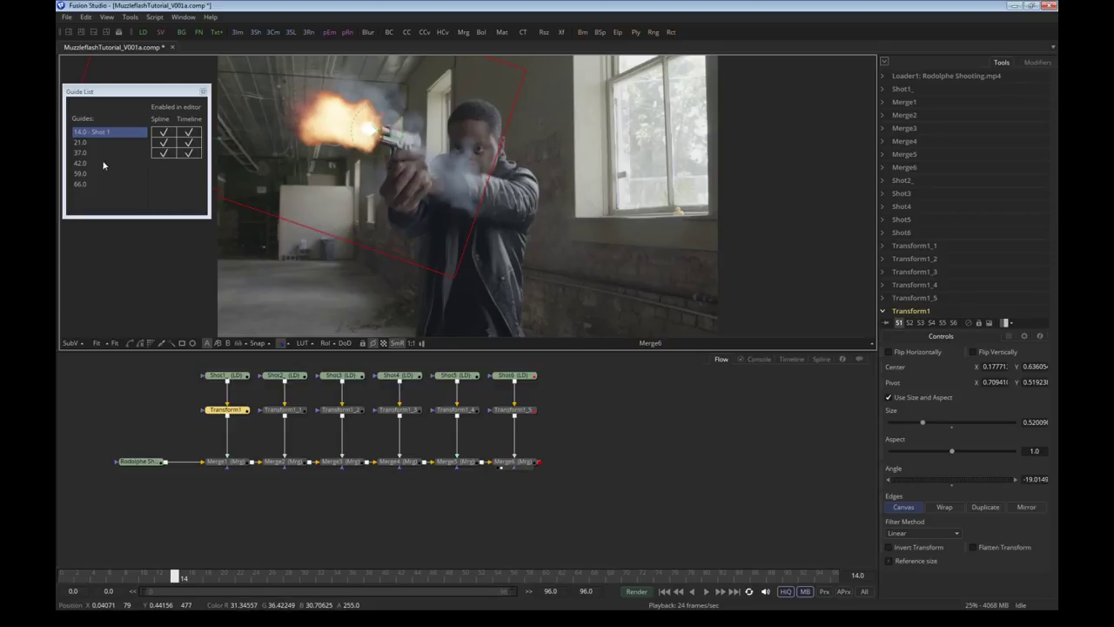
Go to the guide at frame 21 and shift the second flash toward the gun, center about X 0.34, Y 0.51
left_click(87, 141)
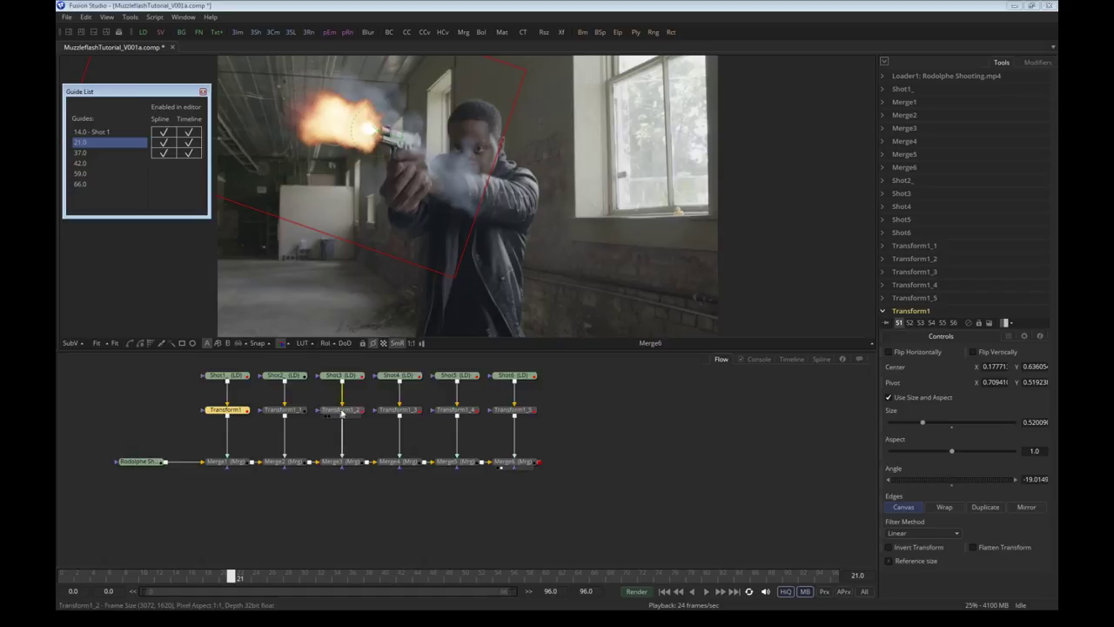
left_click(294, 412)
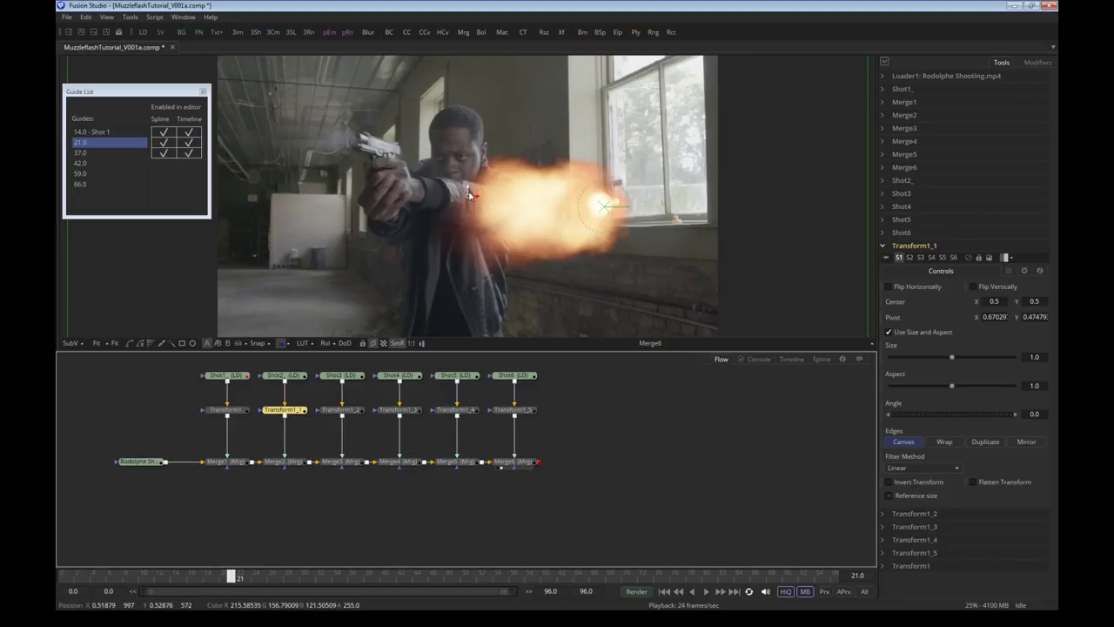
left_click_drag(287, 464, 450, 249)
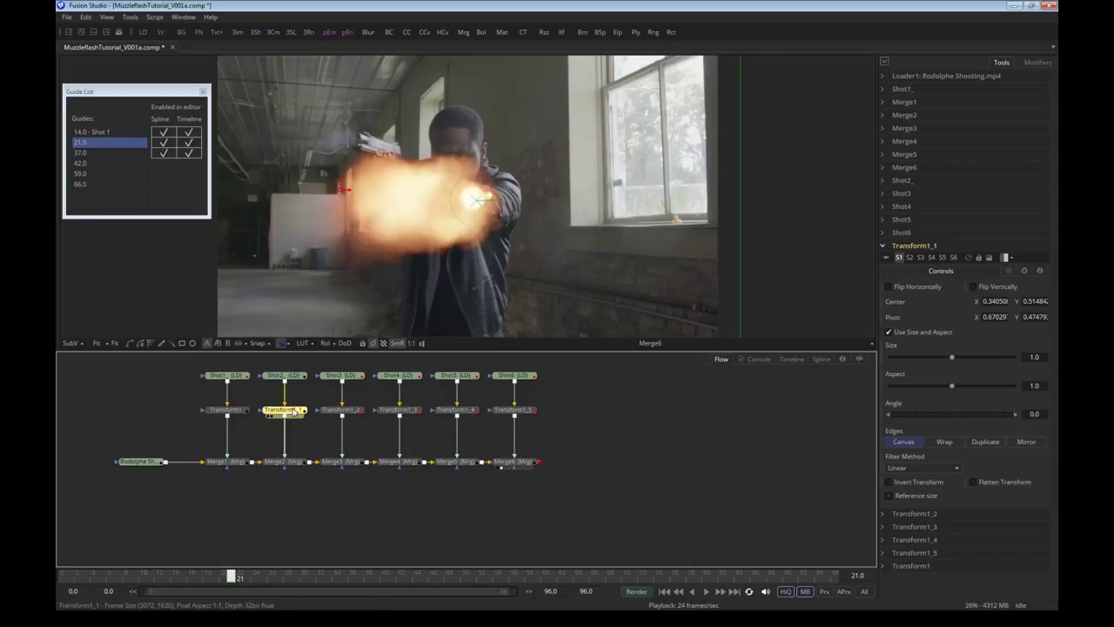
Compare the outputs of Shot2, Shot3, Transform1_1, Merge2 and Merge3, and put Merge6 back in the viewer
left_click_drag(291, 381, 330, 291)
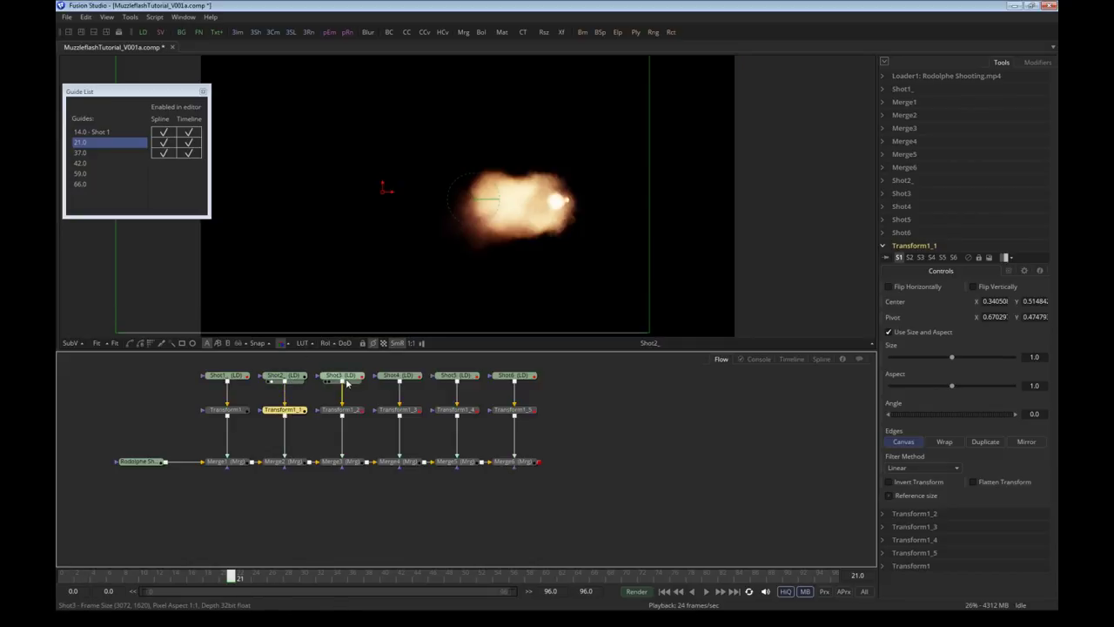
left_click_drag(347, 380, 396, 305)
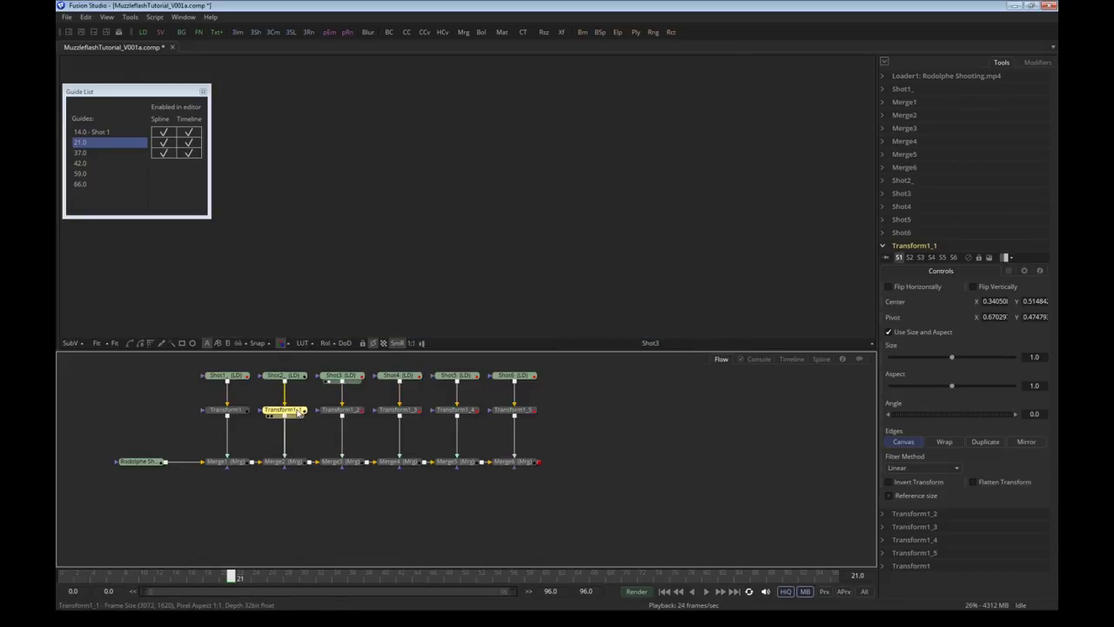
left_click_drag(296, 410, 317, 300)
left_click_drag(290, 463, 346, 305)
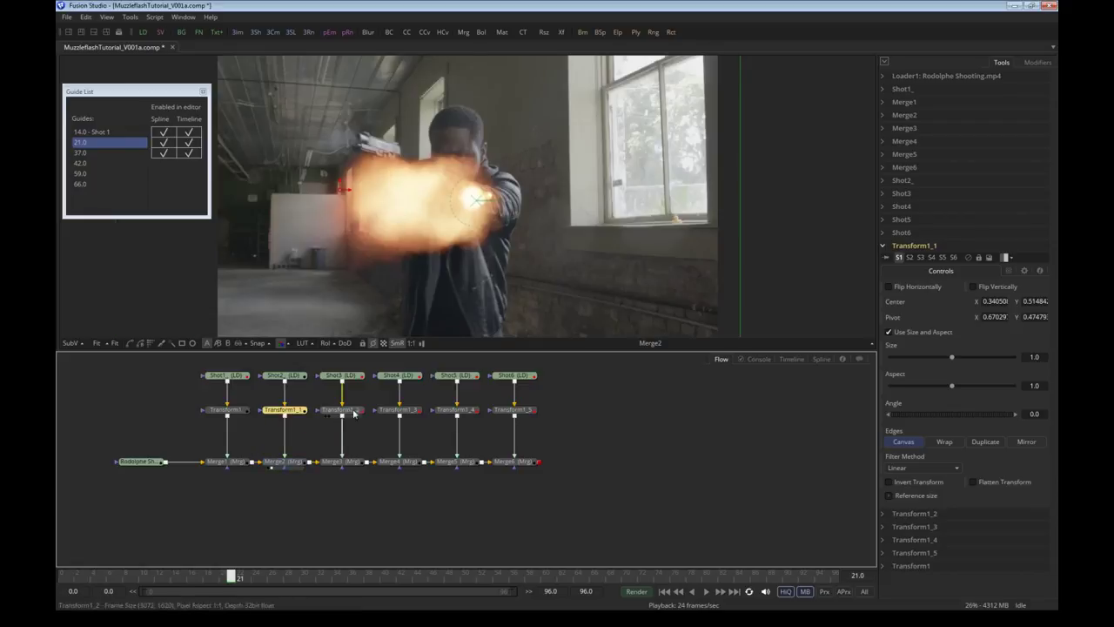
mouse_move(350, 460)
left_mouse_down()
mouse_move(381, 362)
mouse_move(342, 461)
left_mouse_up()
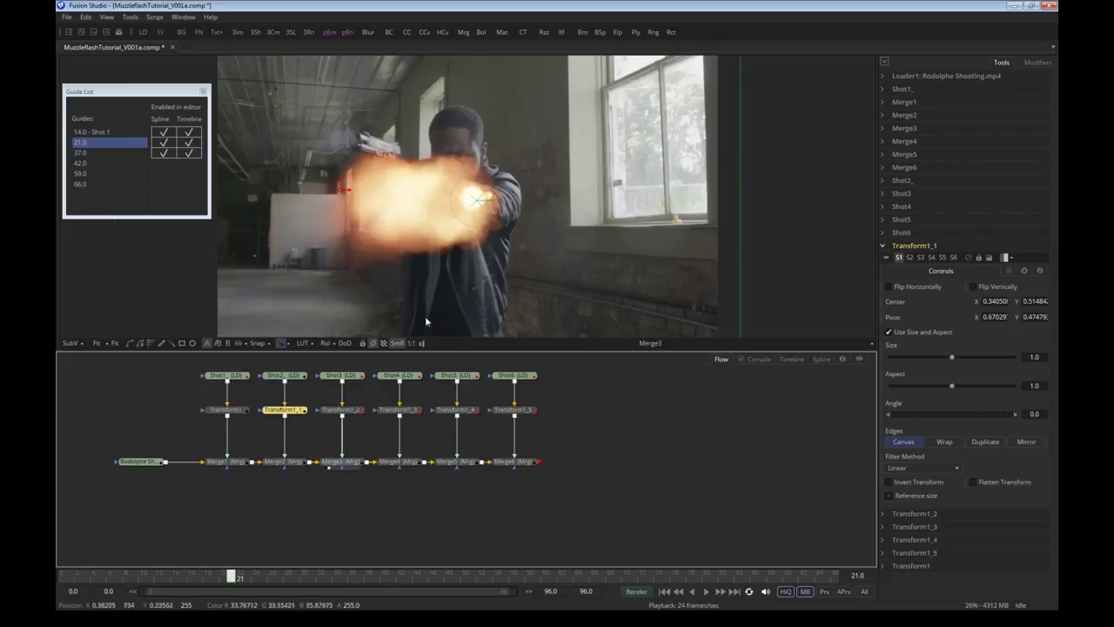
left_click(513, 461)
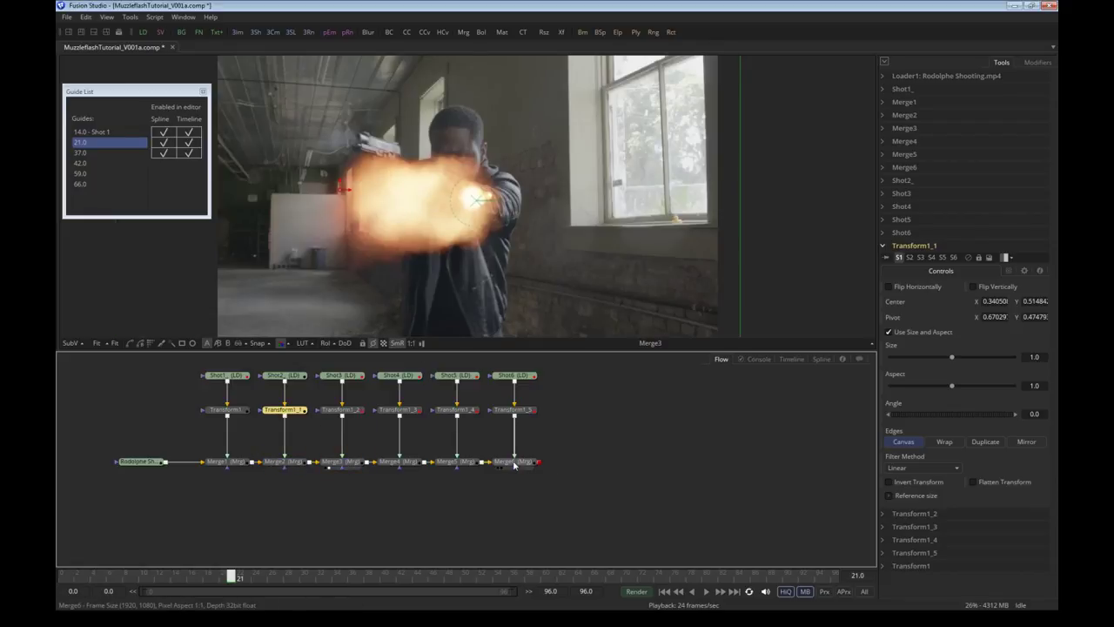
Align the second flash with the gun's muzzle at about X 0.183, Y 0.653, with angle about -13.7 degrees and size about 0.53
left_click(284, 409)
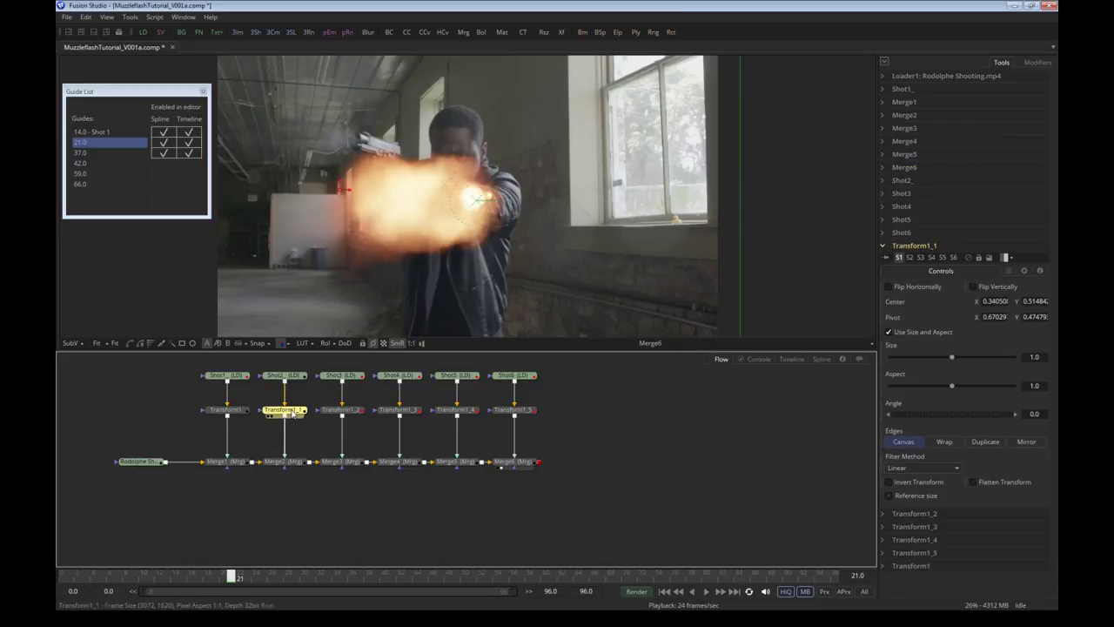
left_click_drag(342, 194, 215, 129)
left_click_drag(376, 142, 391, 172)
left_click_drag(584, 281, 473, 218)
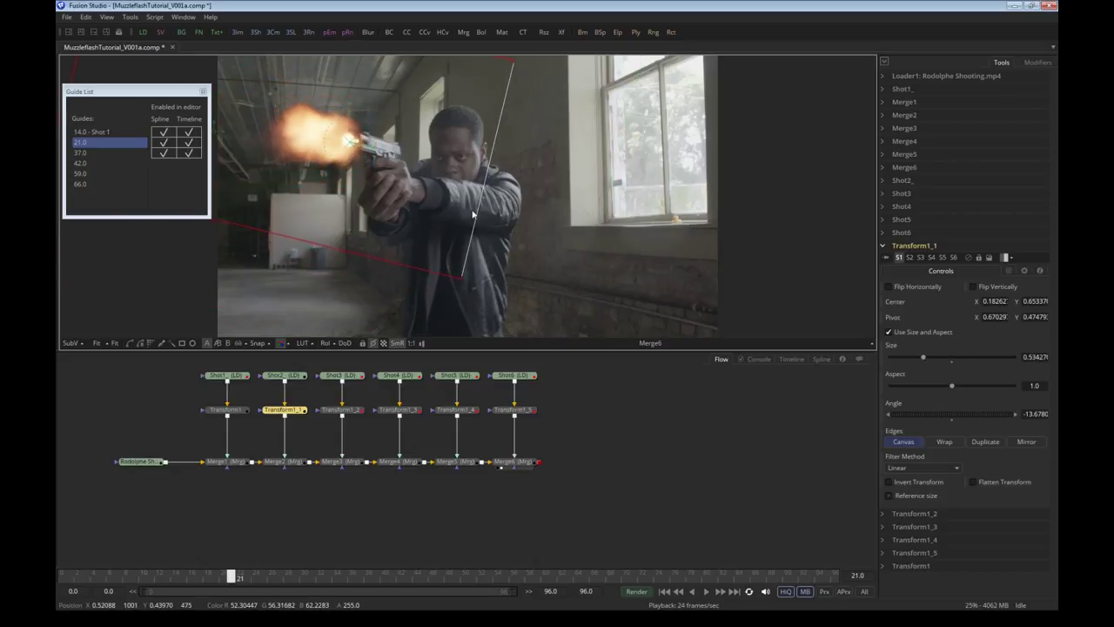
Refine the second flash to center about X 0.186, Y 0.662 and size about 0.57, and compare it with the first at frame 14
left_click_drag(214, 131, 217, 128)
left_click_drag(463, 273, 472, 283)
left_click(108, 132)
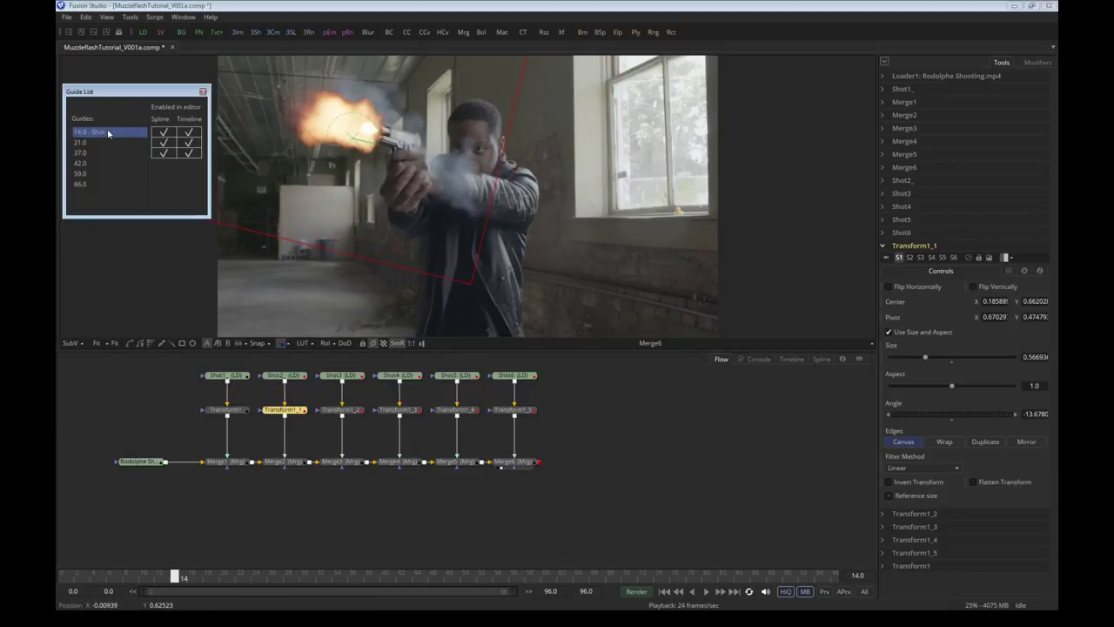
left_click(102, 142)
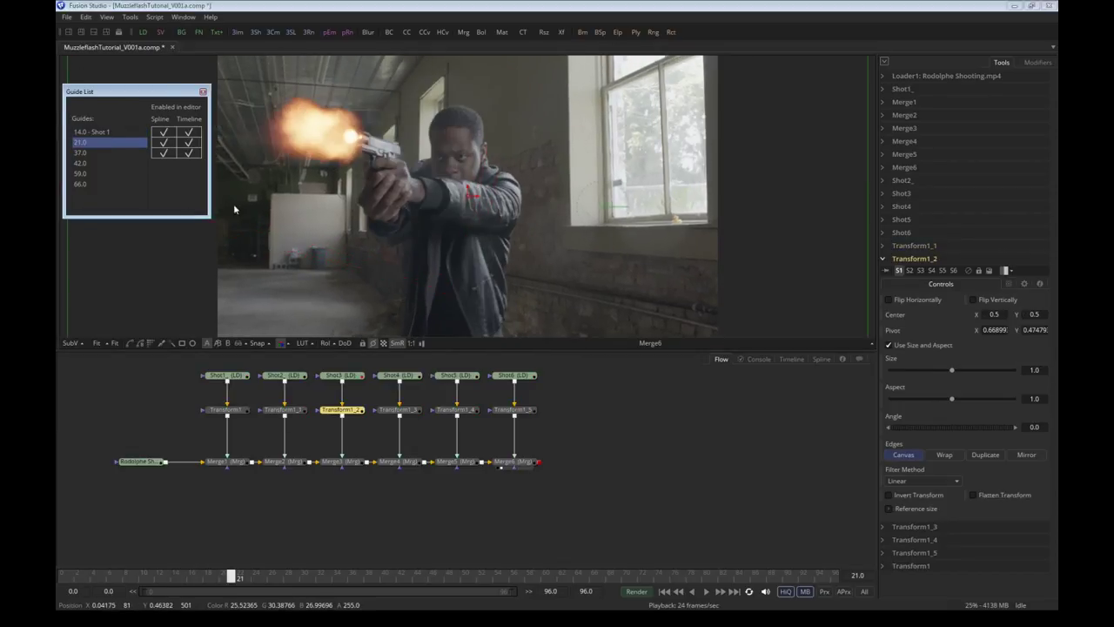
At the guide on frame 37, flip the third flash horizontally about pivot X 0.5, Y 0.5 in Transform1_2
left_click(92, 153)
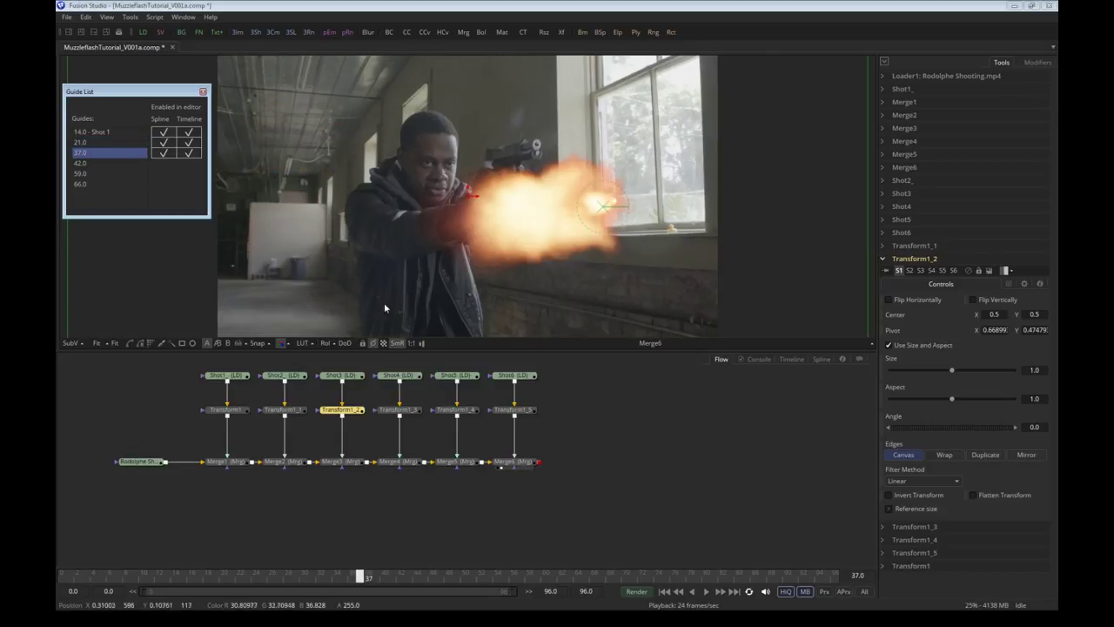
left_click(348, 414)
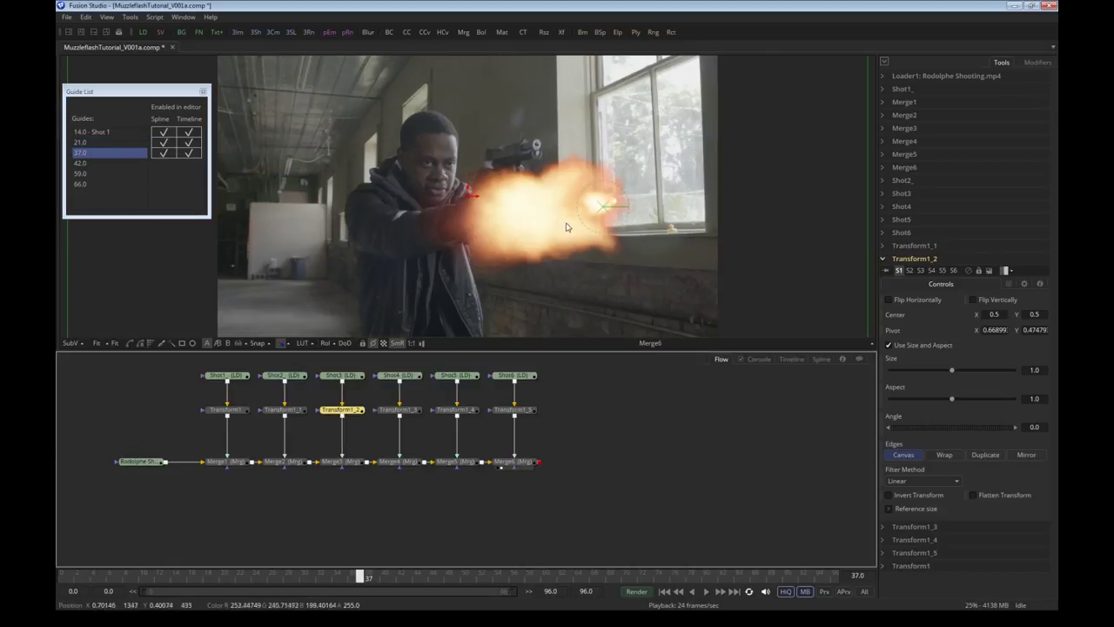
left_click_drag(568, 224, 347, 137)
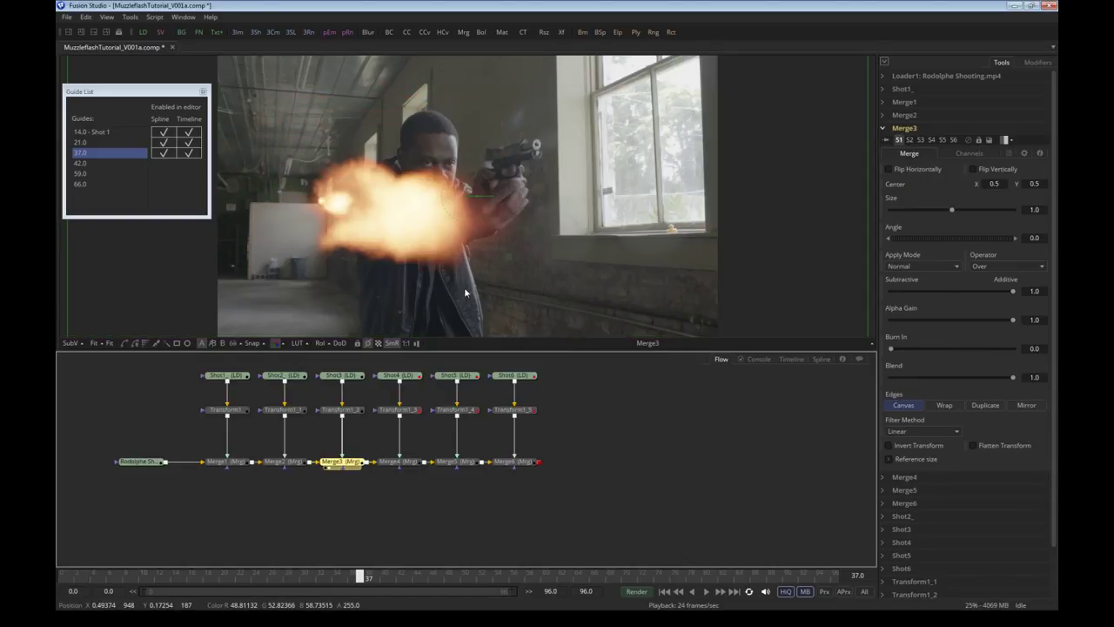
left_click(347, 409)
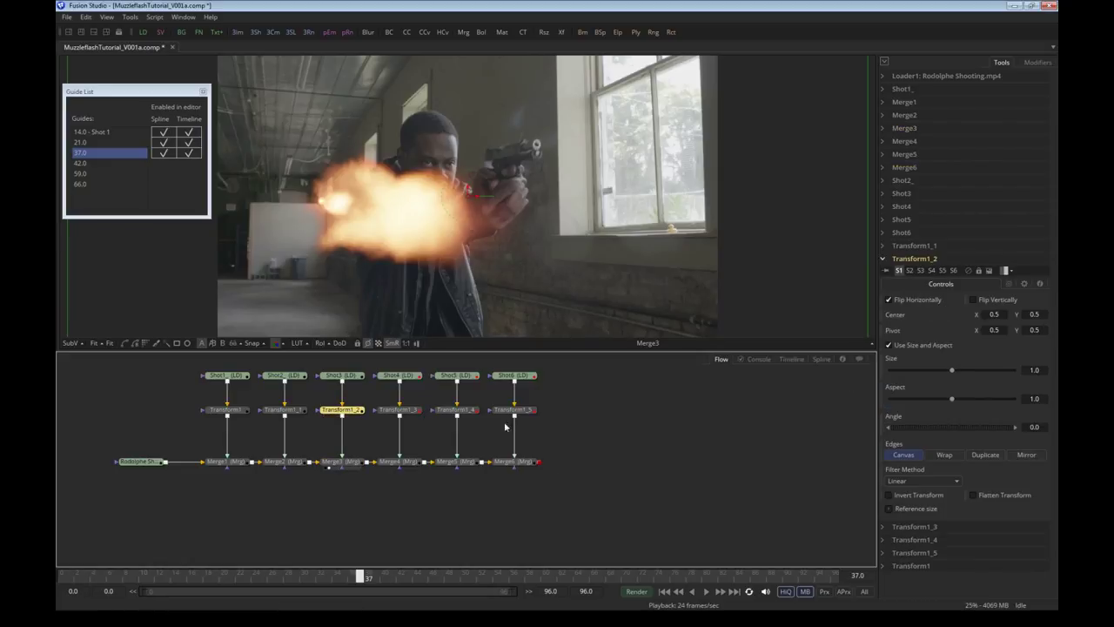
View Shot3 and Transform1_2, and move the flipped flash's pivot to its muzzle end at about X 0.316, Y 0.491
left_click(341, 376)
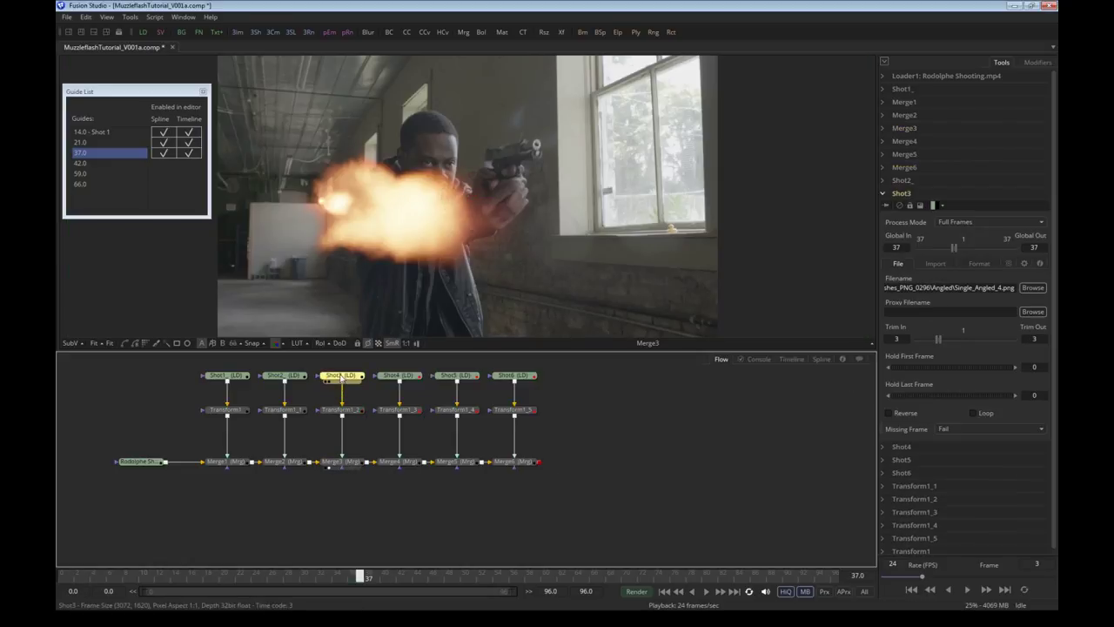
left_click_drag(341, 377, 447, 221)
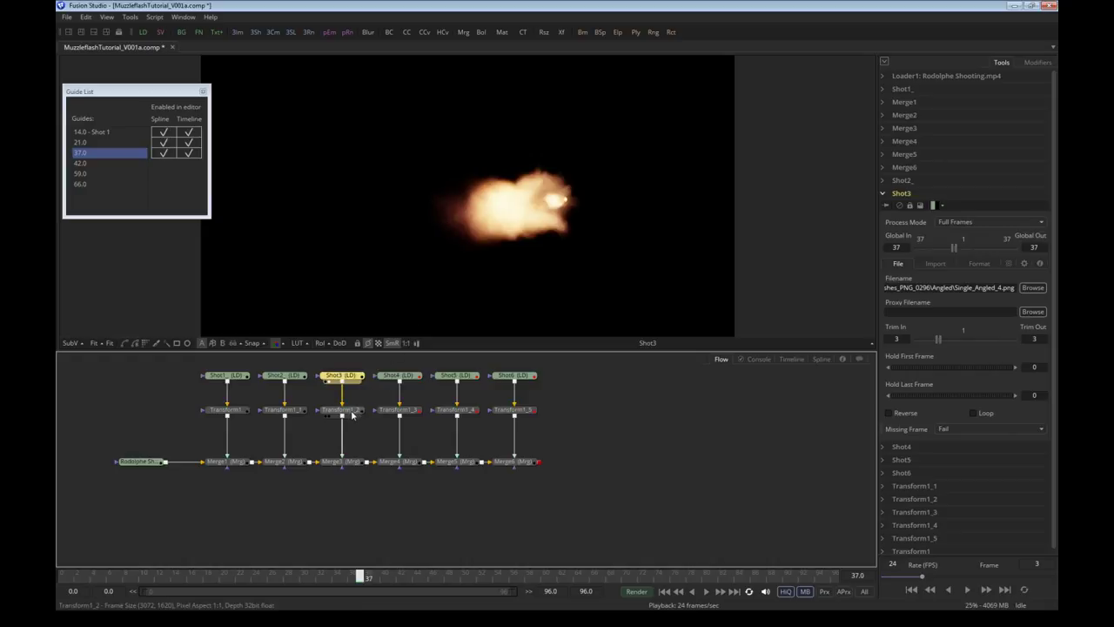
left_click_drag(351, 411, 457, 212)
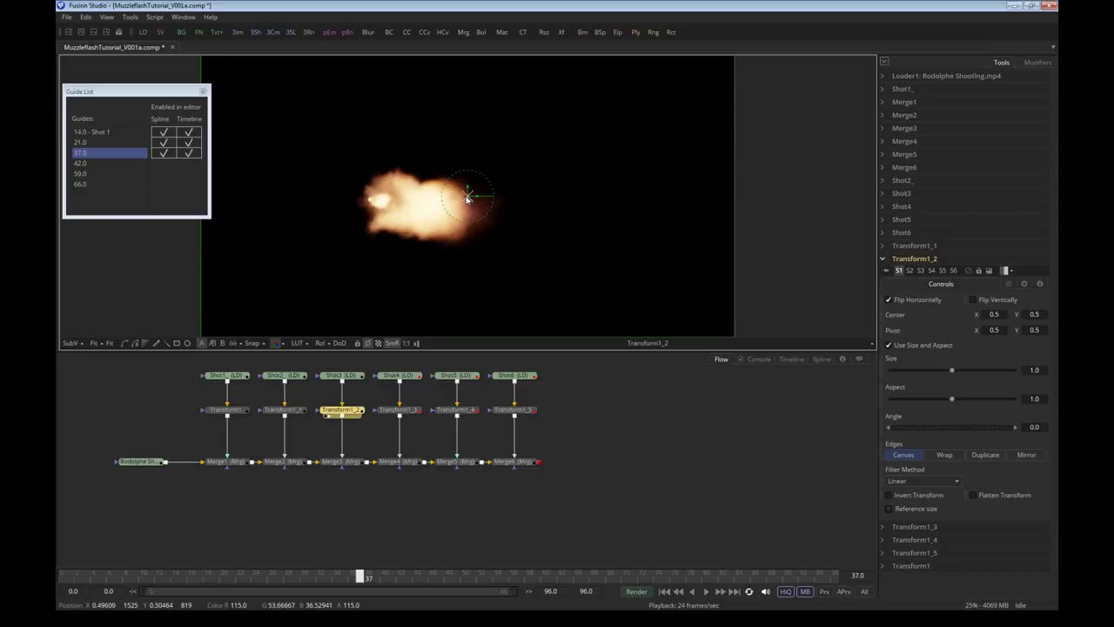
left_click_drag(468, 198, 370, 199)
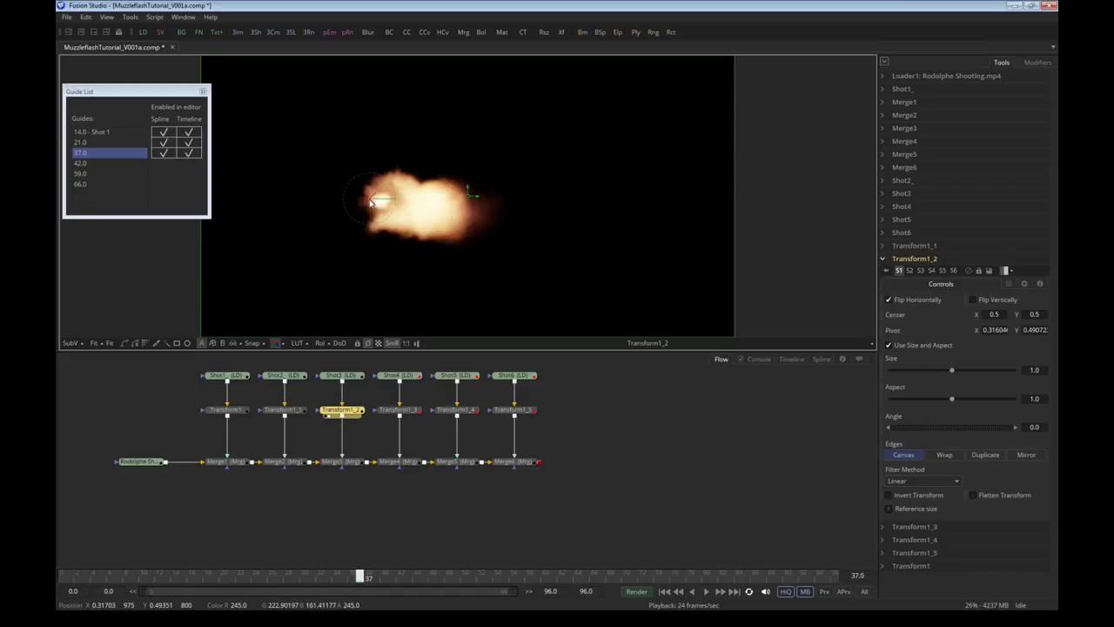
At the guide on frame 42, flip the fourth flash horizontally and move its pivot to the muzzle end, about X 0.313, Y 0.474
left_click(517, 461)
key("1")
left_click(87, 165)
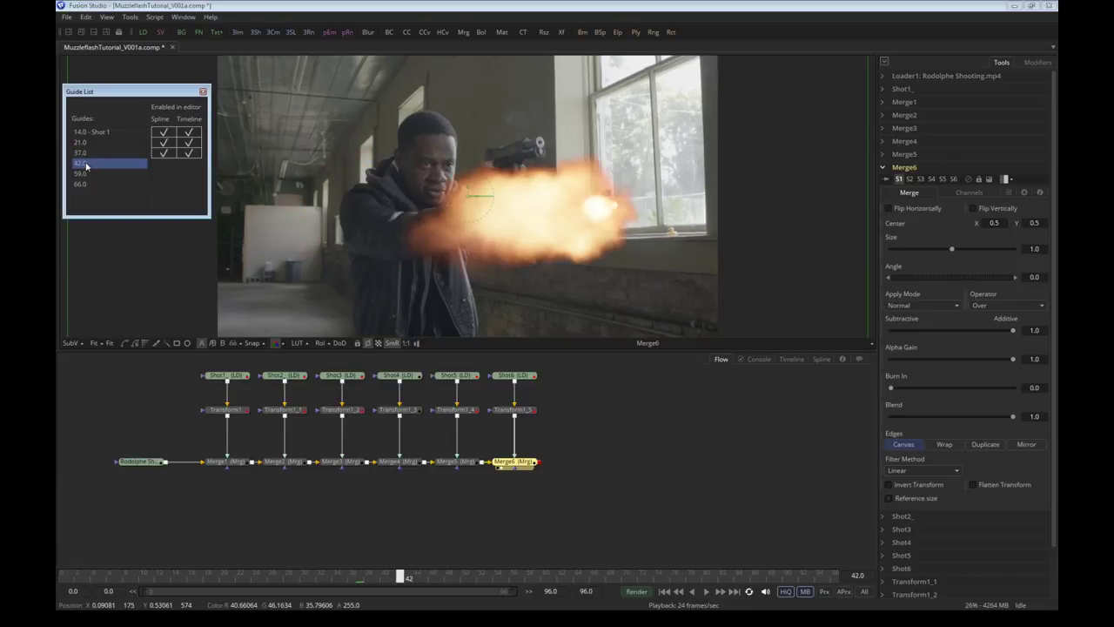
left_click(399, 409)
key("1")
left_click_drag(560, 206, 370, 205)
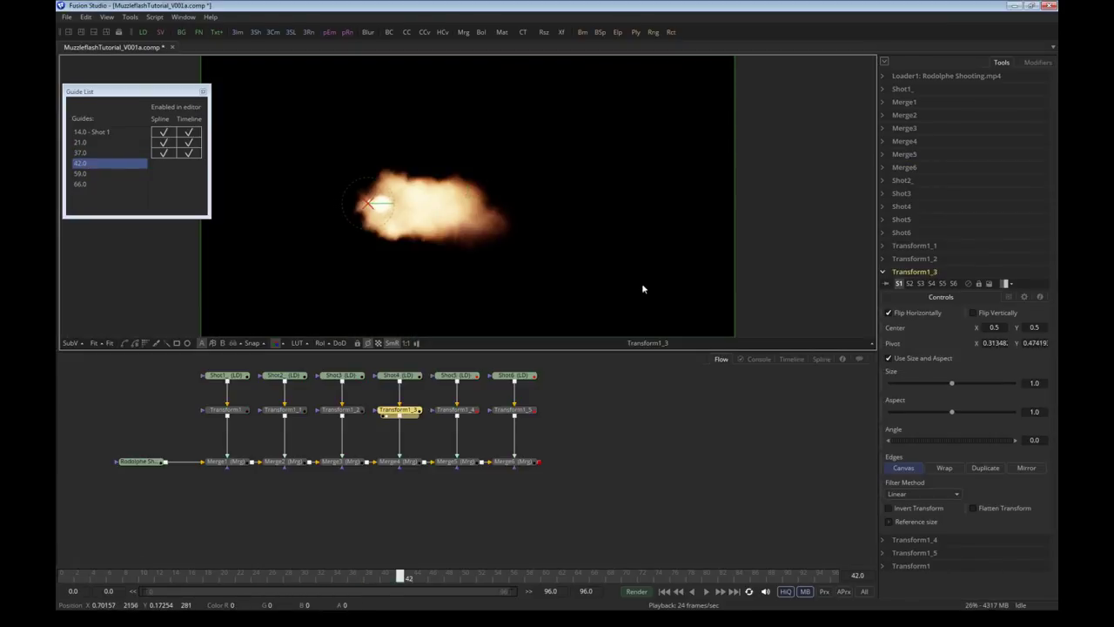
Check Merge4, put Merge6 back in the viewer, and return to frame 37 with the third flash's Transform selected
left_click(399, 461)
key("1")
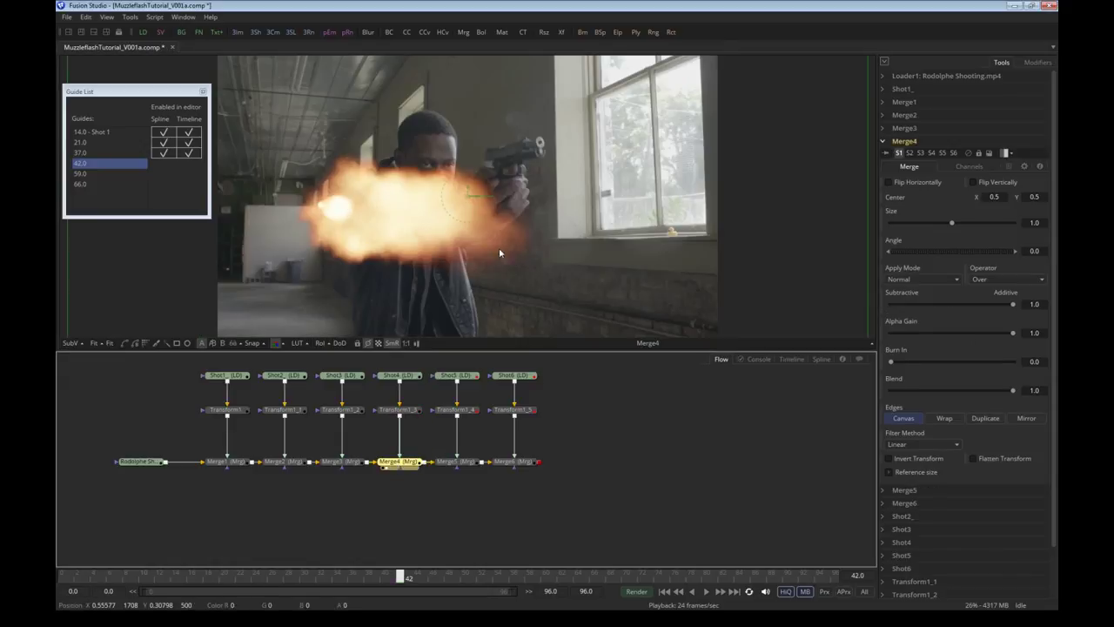
left_click(527, 461)
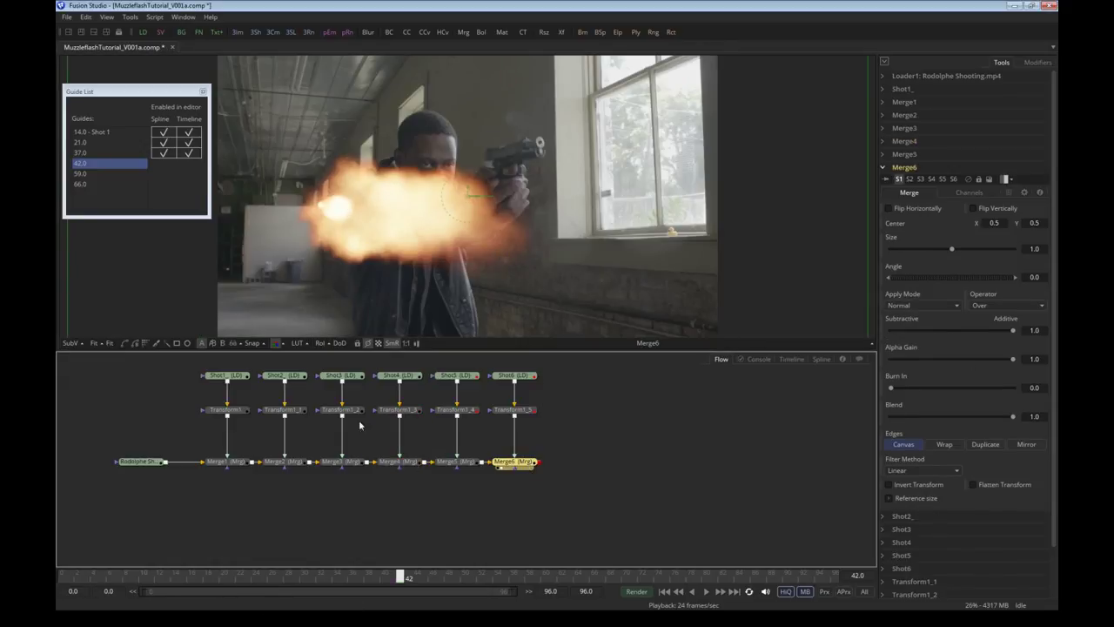
left_click(83, 152)
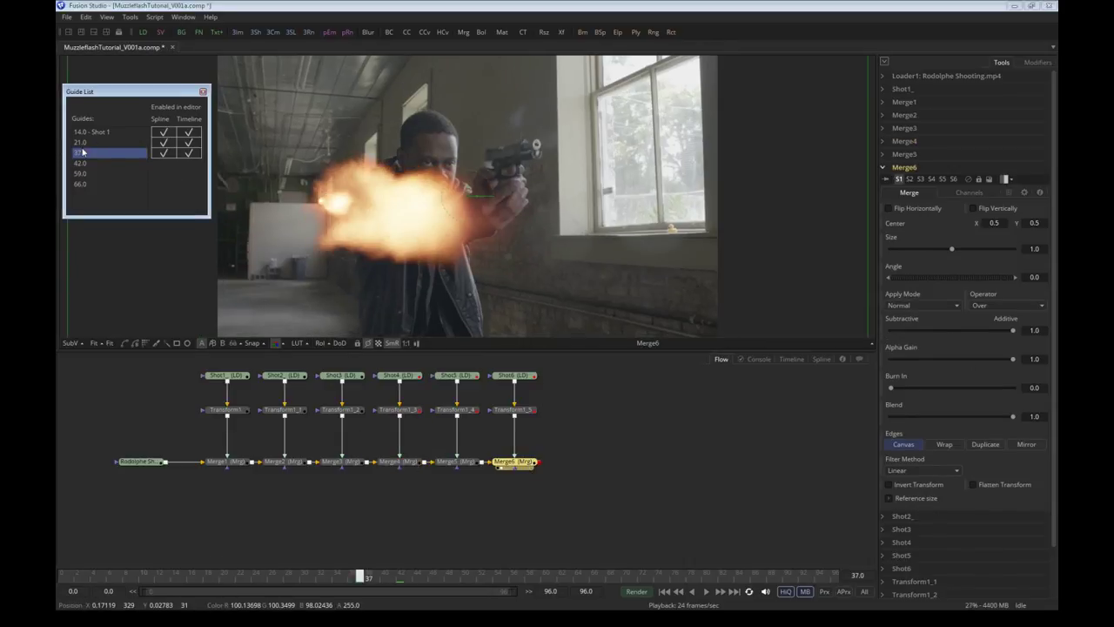
left_click(345, 411)
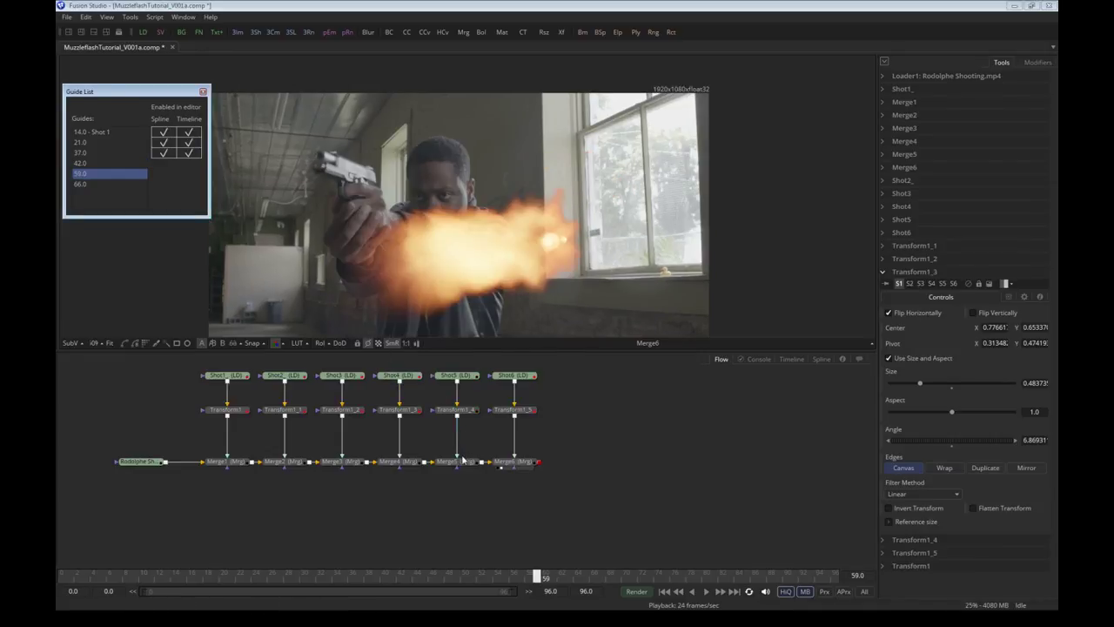
Align the fifth flash with the muzzle at frame 59: center about X 0.205, Y 0.708, angle about -22.8 degrees, size about 0.47
left_click(459, 411)
left_click_drag(459, 233, 210, 154)
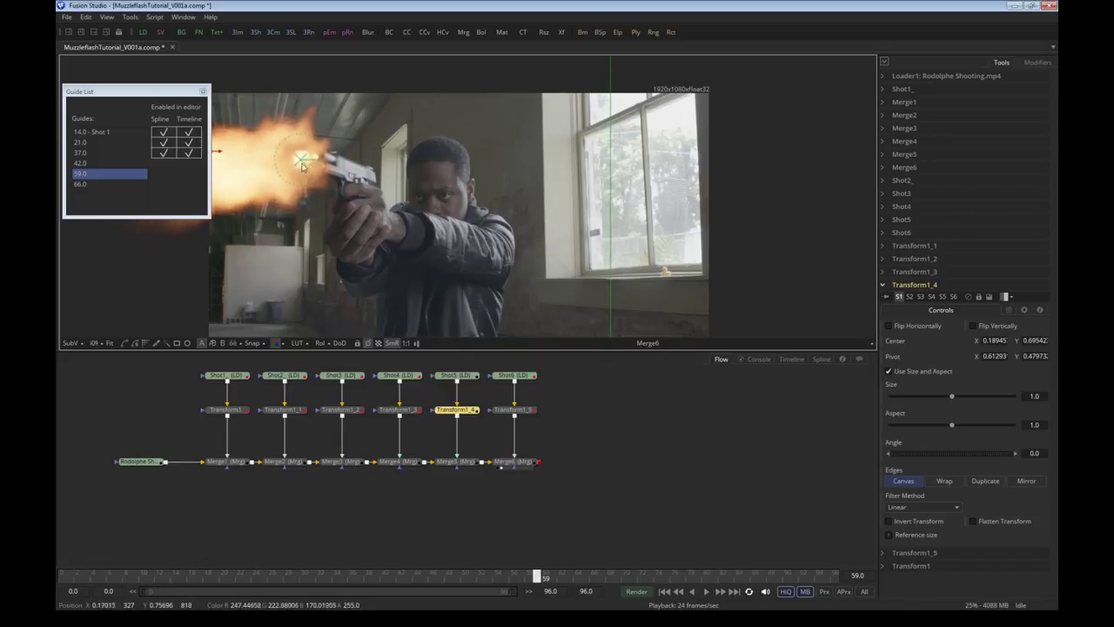
left_click_drag(322, 168, 472, 198)
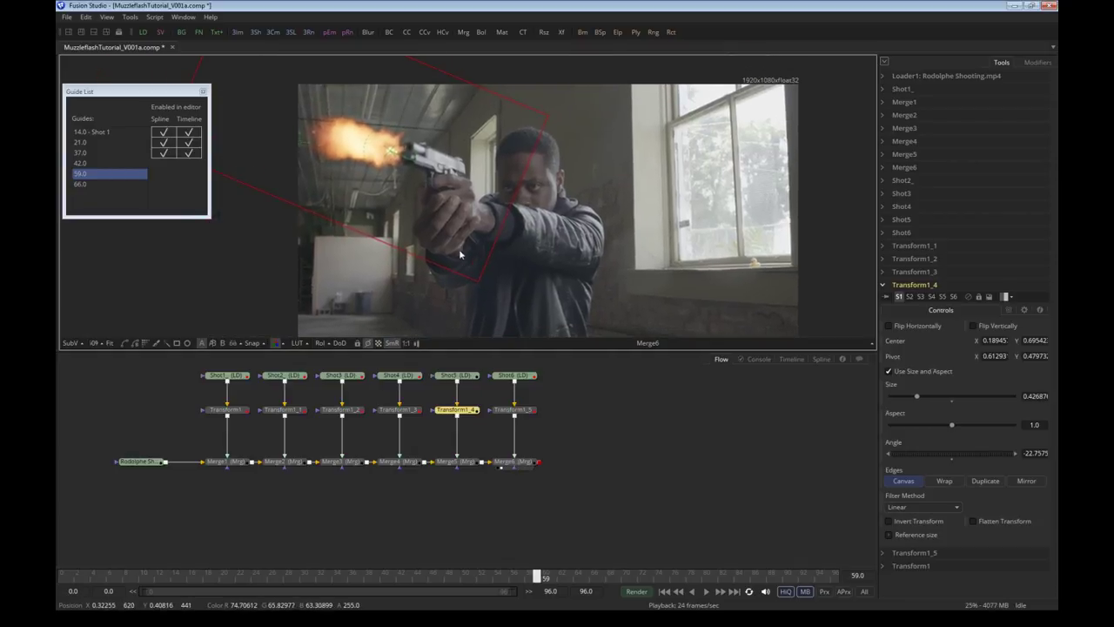
left_click_drag(305, 150, 314, 139)
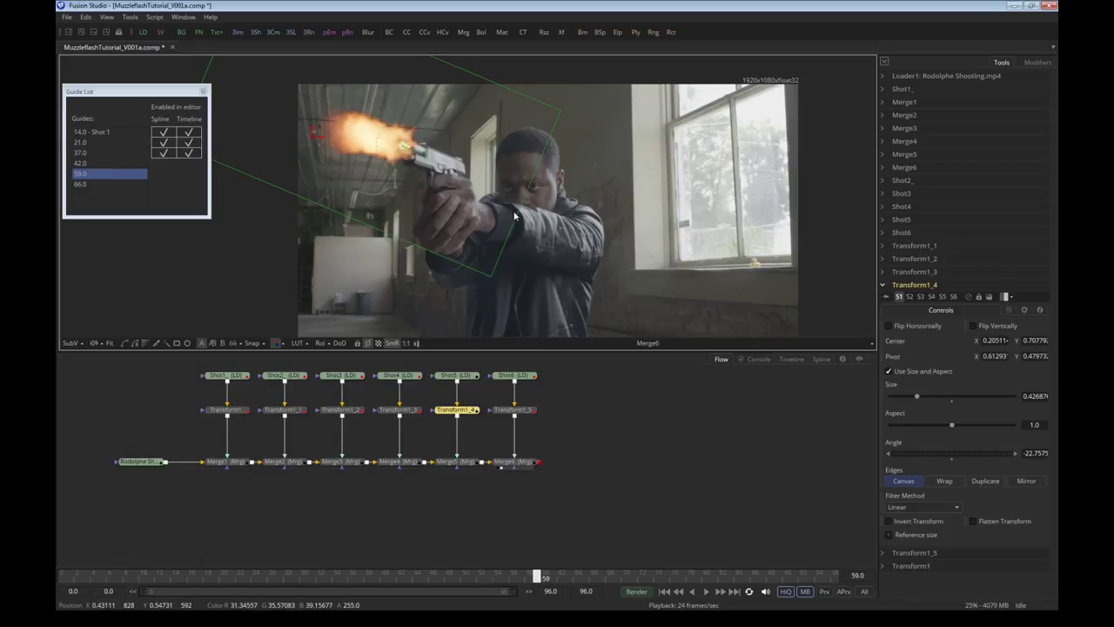
left_click_drag(515, 216, 532, 212)
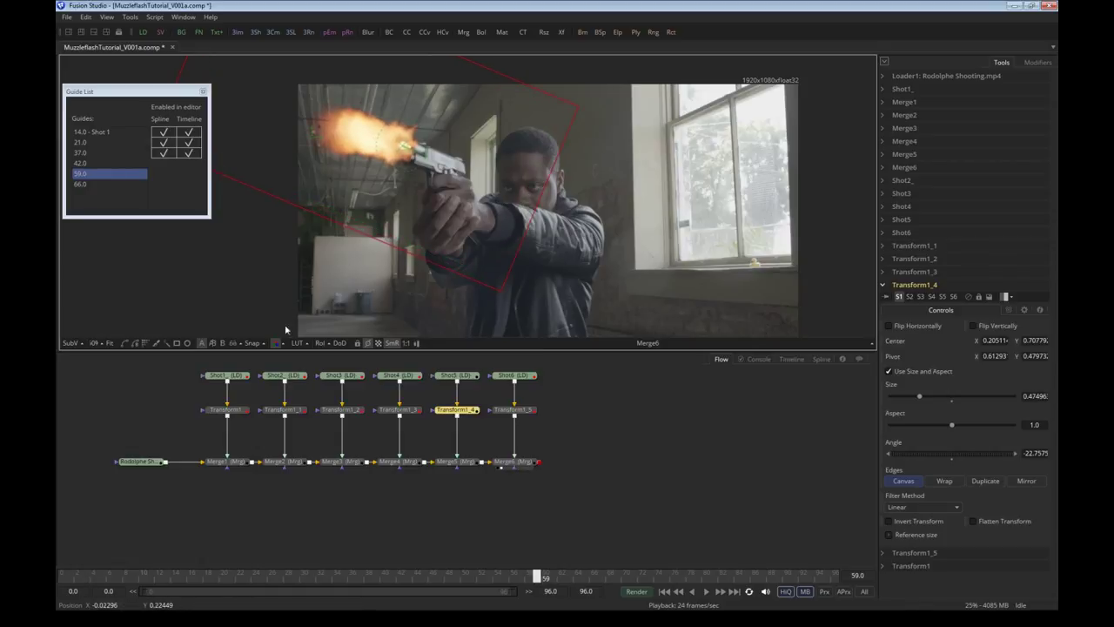
Align the sixth flash with the muzzle at frame 66: center about X 0.169, Y 0.526, angle about -24.4 degrees, size about 0.42
left_click_drag(547, 225, 272, 215)
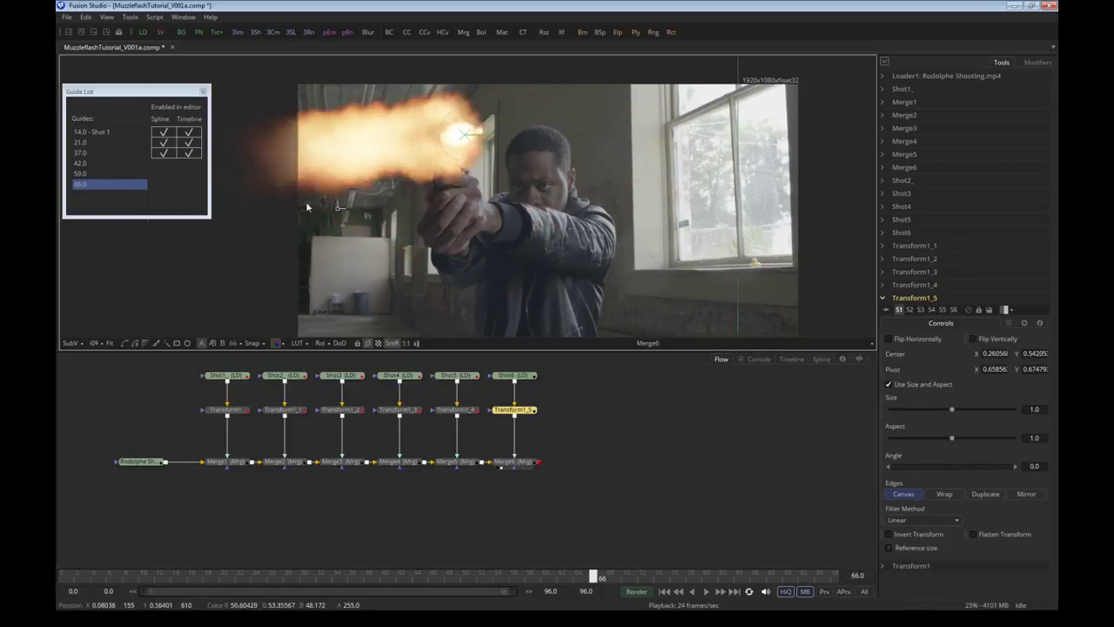
left_click_drag(674, 213, 513, 178)
left_click_drag(423, 143, 422, 162)
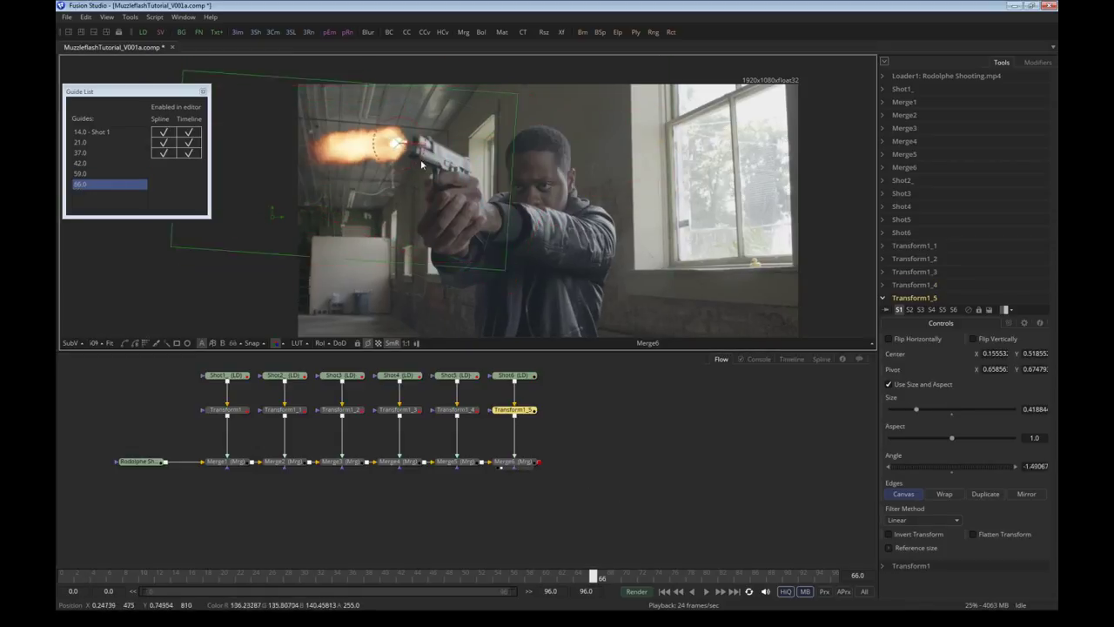
left_click(652, 435)
Scrub through the composite from frame 0 to review all six flashes, and play it from the start
left_click(61, 576)
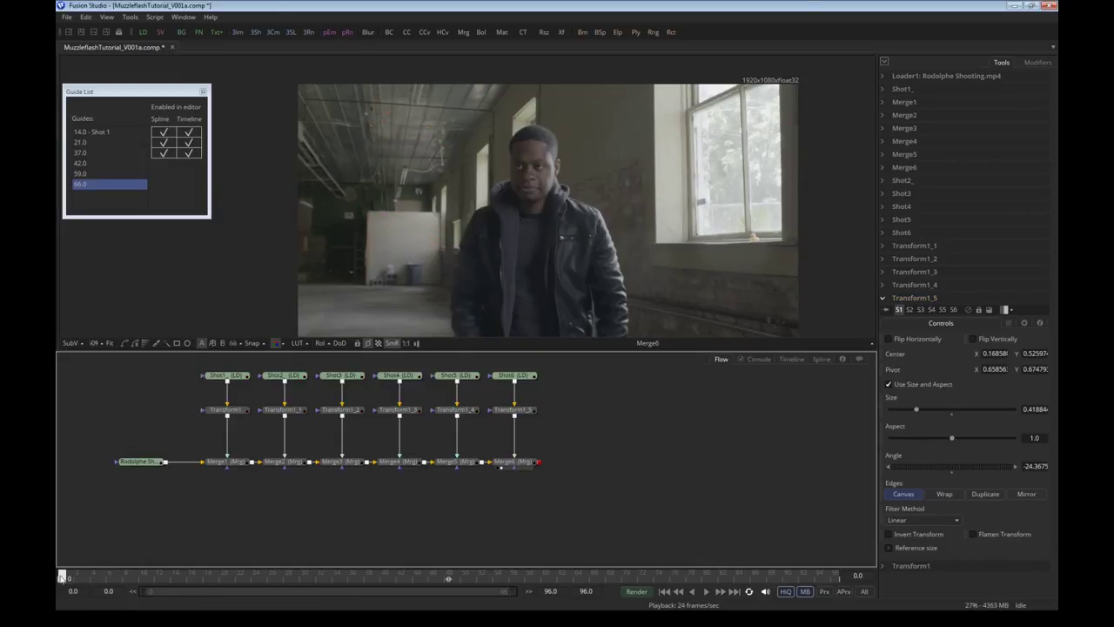
left_click_drag(61, 576, 648, 574)
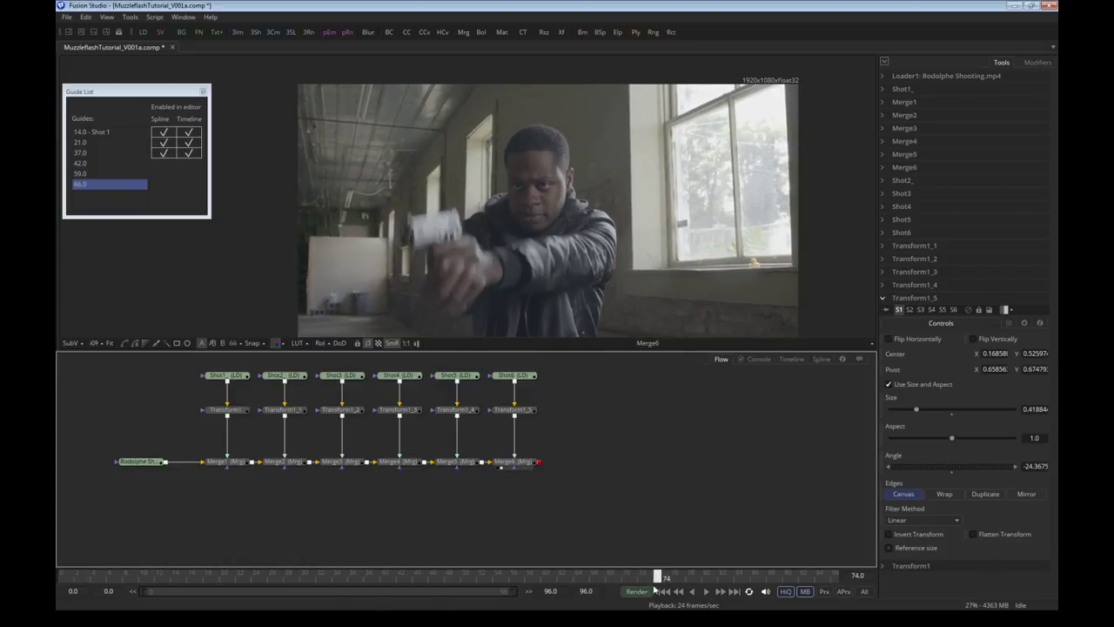
left_click(664, 591)
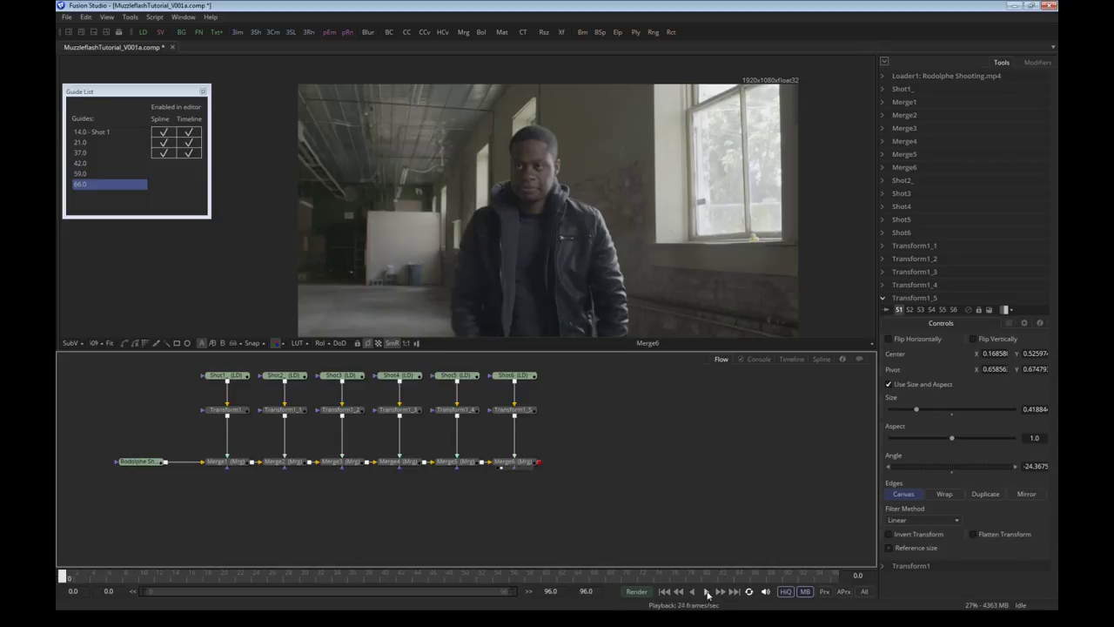
left_click(707, 592)
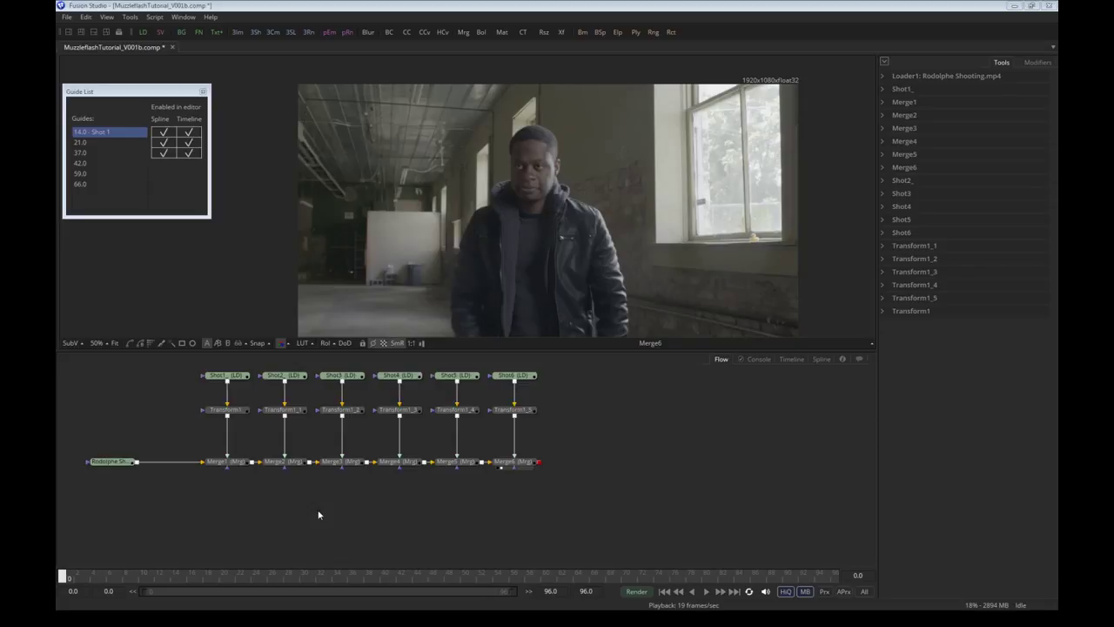
Compare the first two flashes at frames 14 and 21, and return to the first frame
left_click(174, 577)
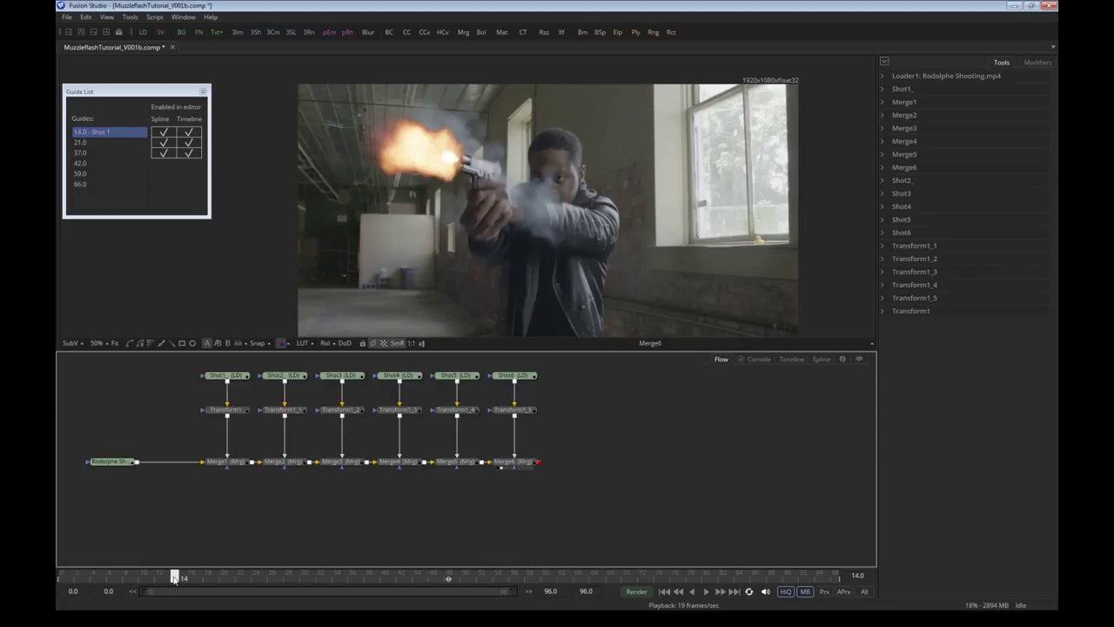
left_click(222, 577)
left_click(231, 578)
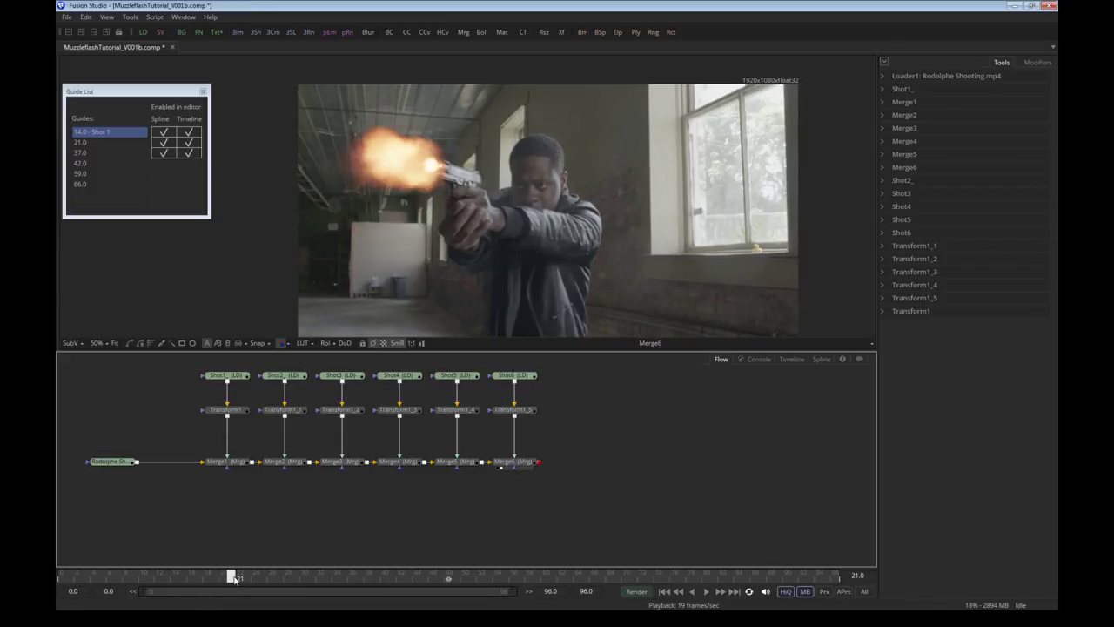
left_click(180, 578)
left_click(175, 578)
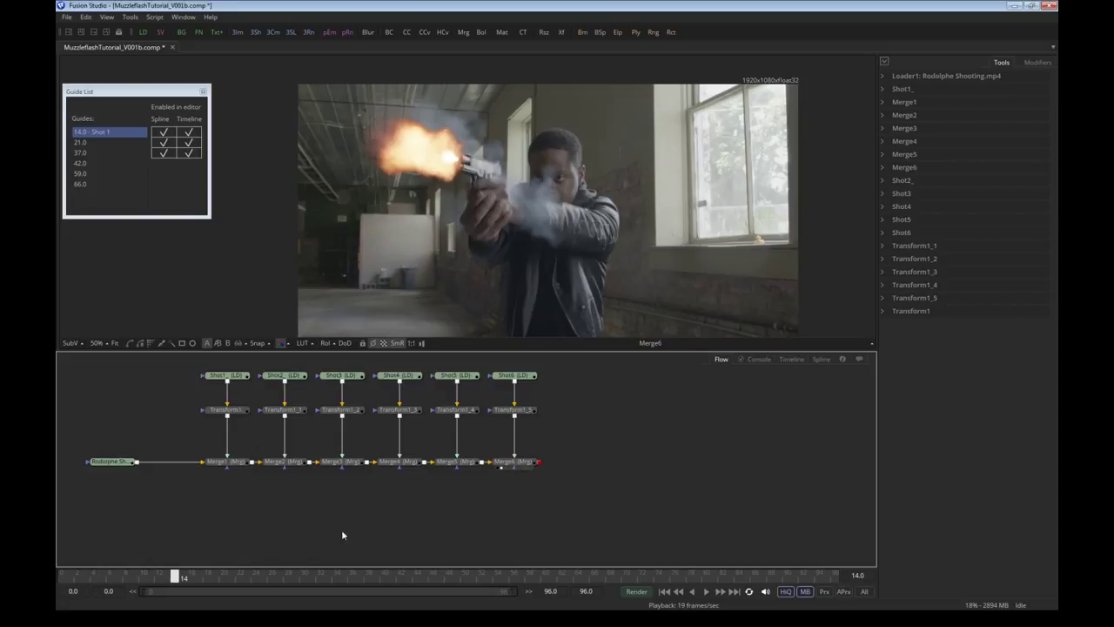
left_click(664, 591)
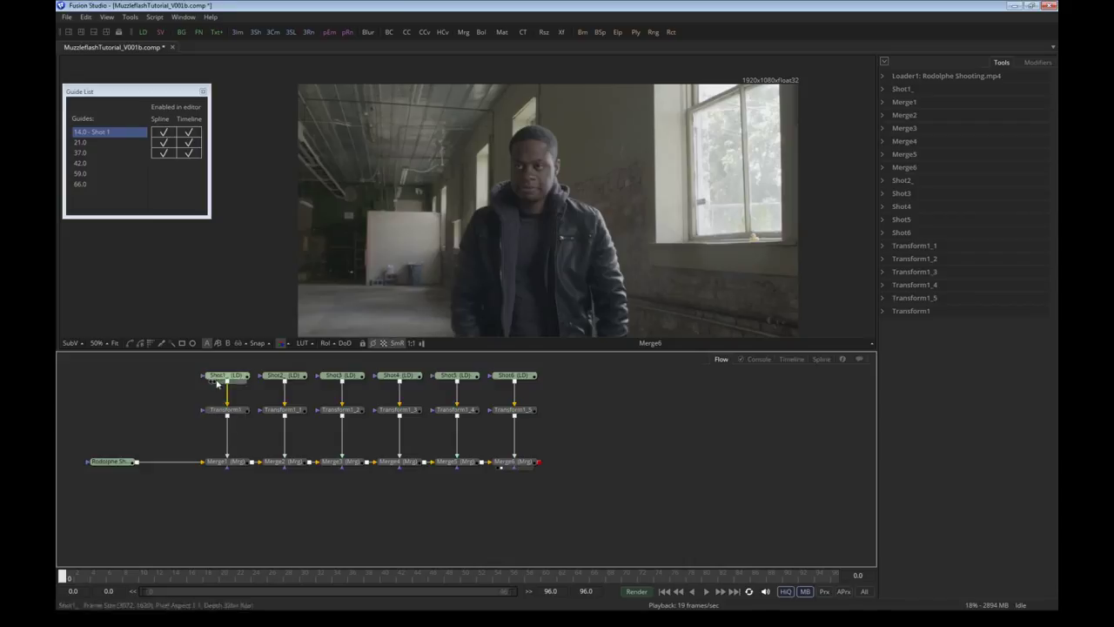
At frame 13, duplicate the Shot1 loader with its Transform, place the copies beside the originals, and select the copied loader
left_click(858, 574)
type("13")
key("Return")
left_click_drag(261, 425, 161, 365)
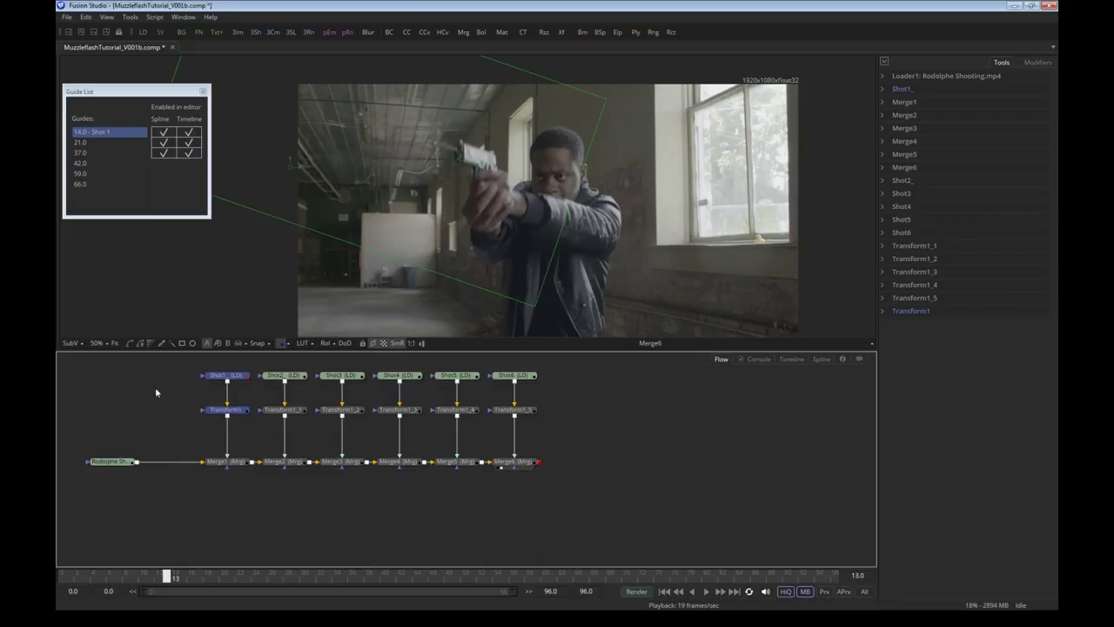
right_click(155, 392)
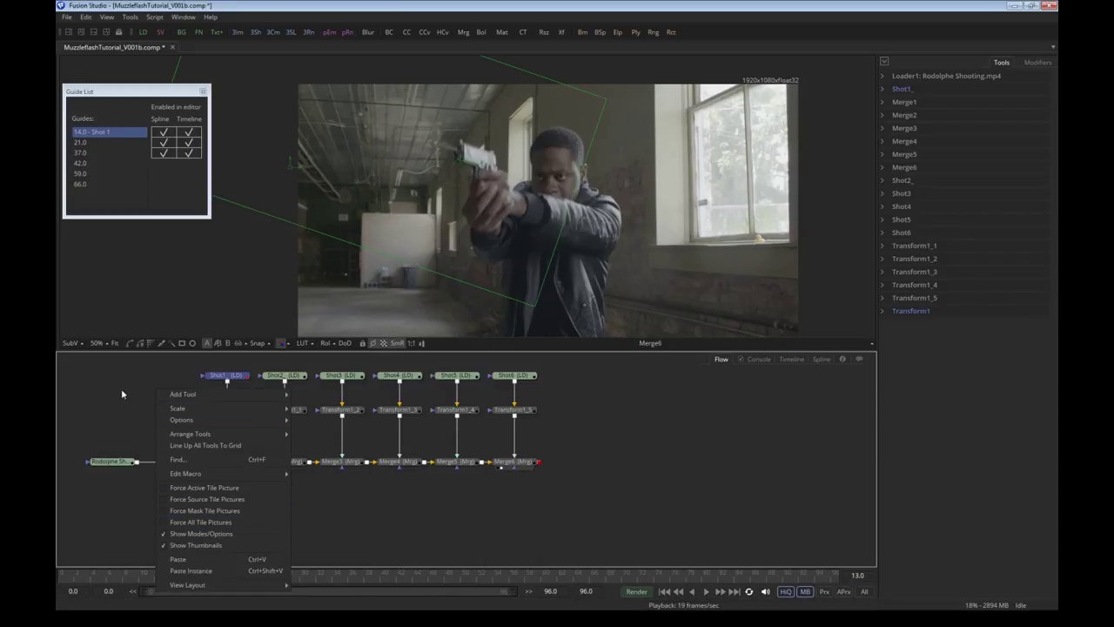
left_click(139, 391)
left_click_drag(181, 371, 235, 431)
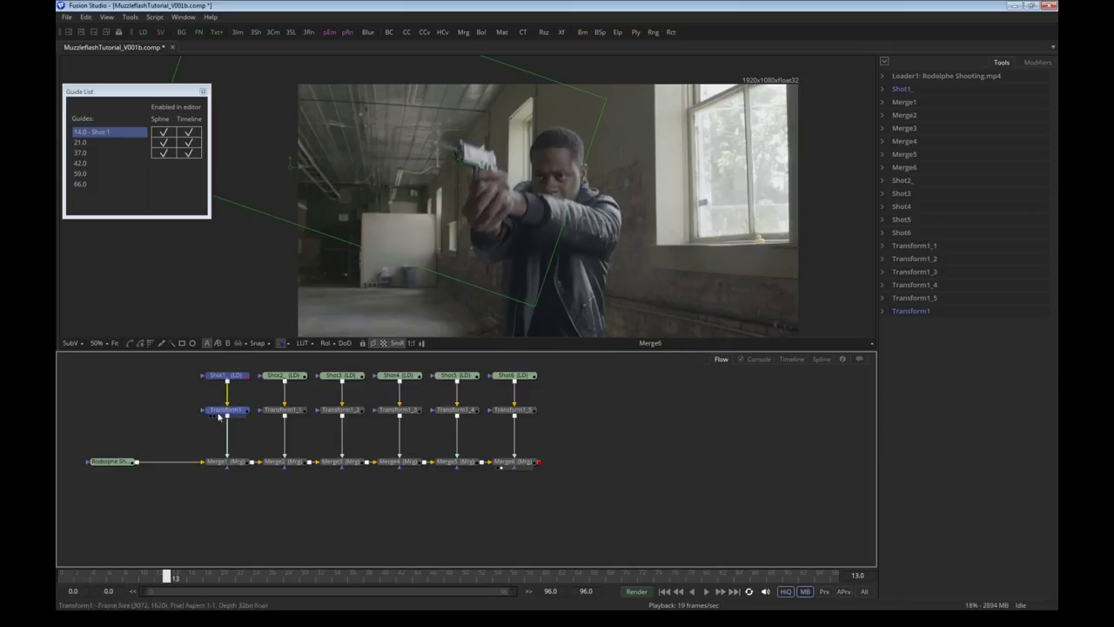
left_click(124, 393)
key("ctrl+v")
left_click_drag(115, 397, 170, 383)
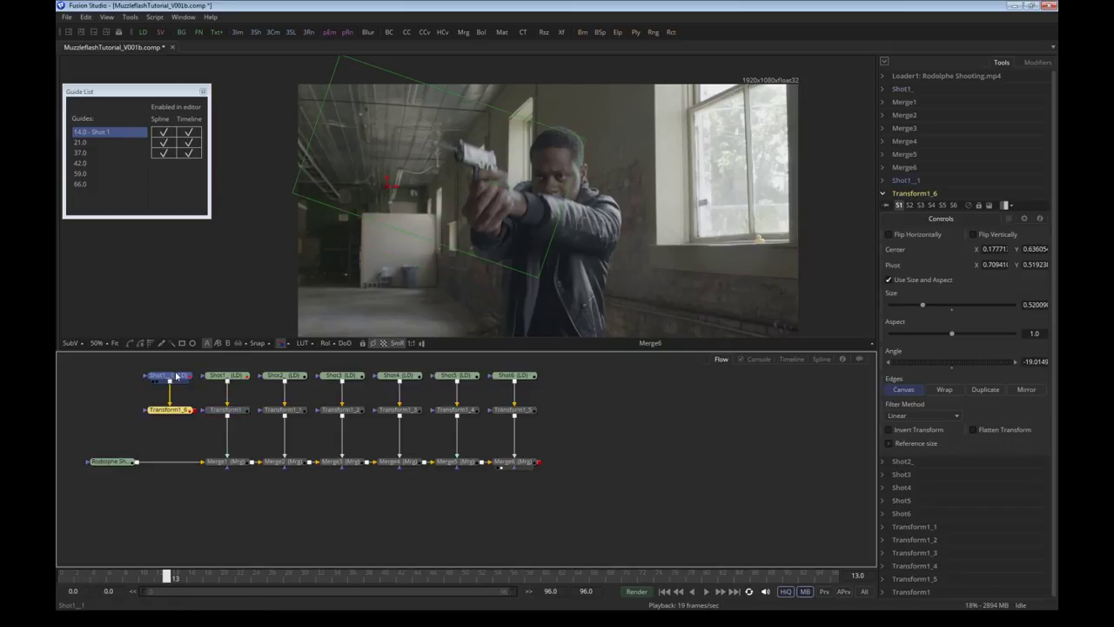
left_click(169, 383)
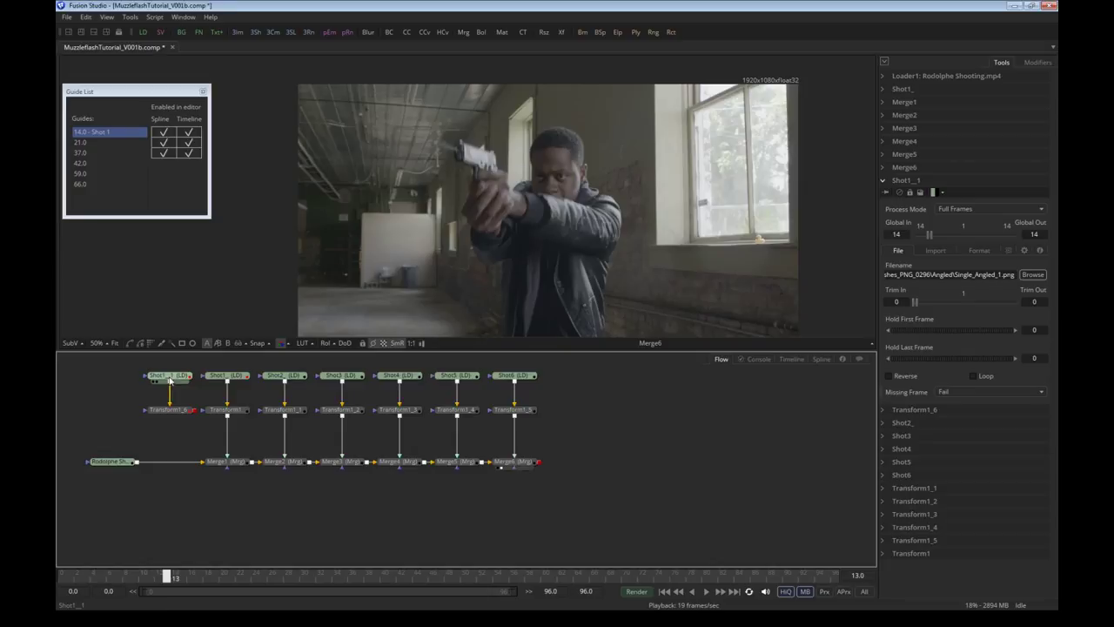
Rename the copied loader Shot1Preflash, set its Global In to frame 13, and display it in the viewer
key("F2")
type("Shot1Pref")
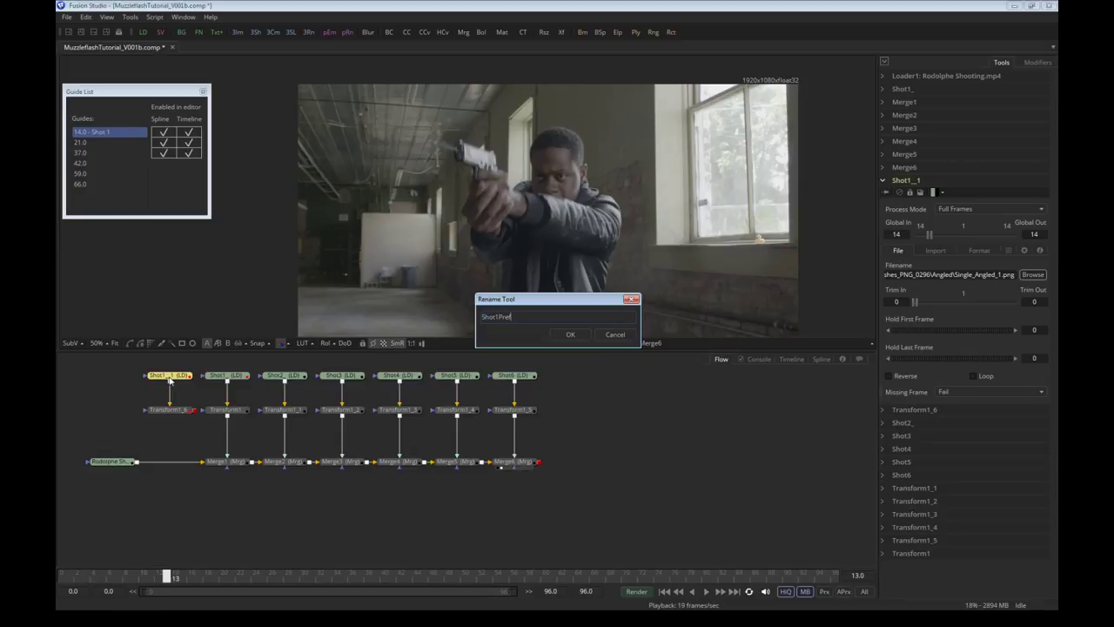
type("lash")
key("Return")
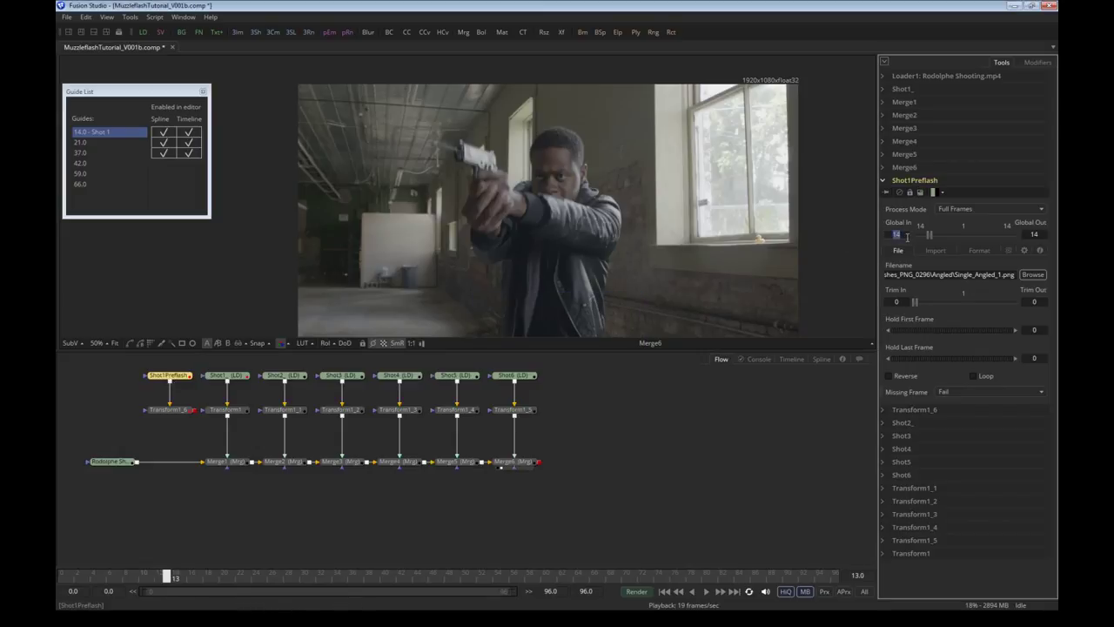
key("1")
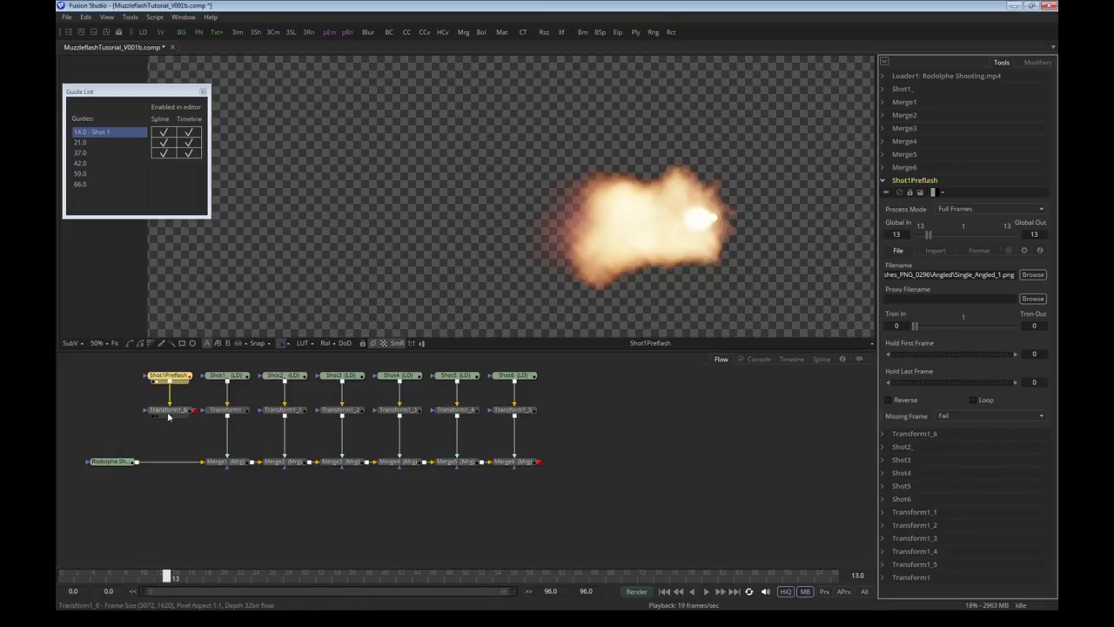
Insert a Merge right after the background plate, connect the copied Transform as its foreground, and view the final Merge6 output
left_click(170, 411)
key("1")
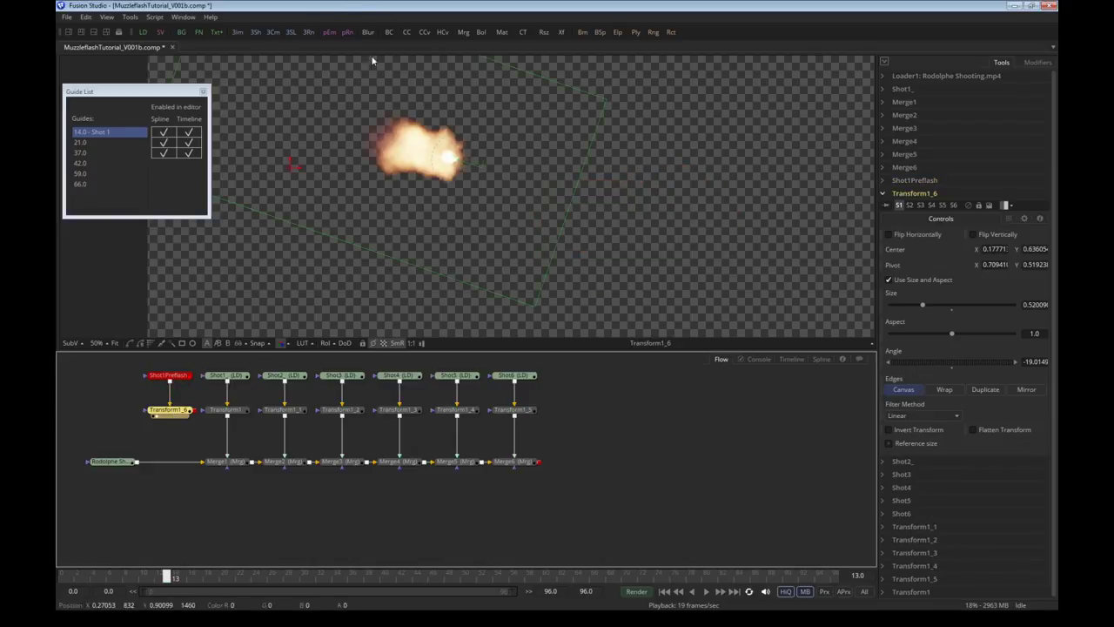
left_click_drag(463, 32, 172, 463)
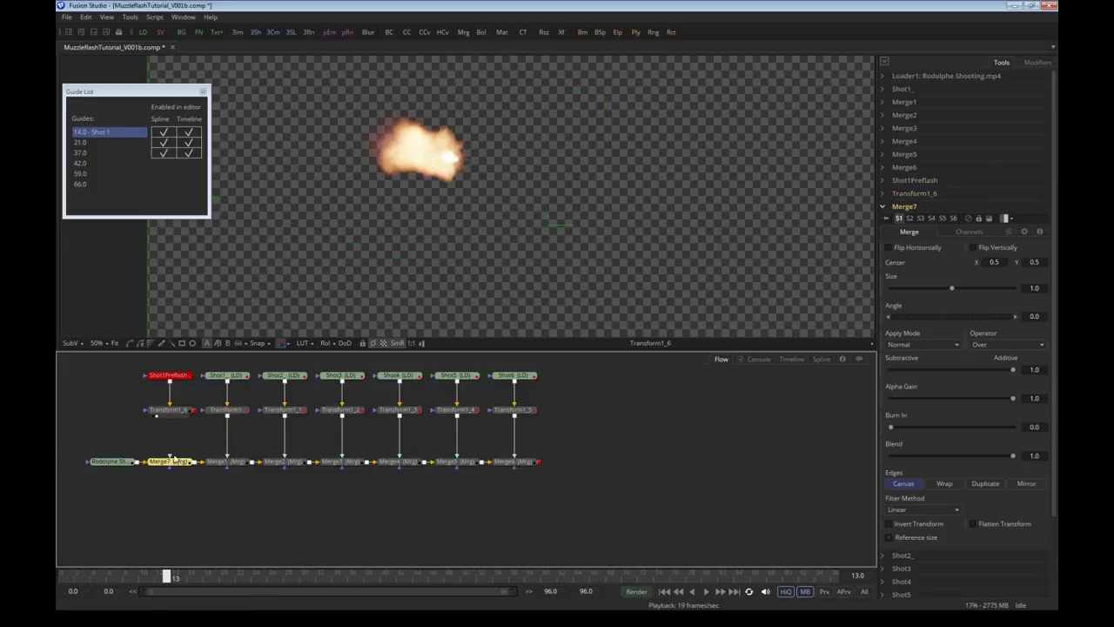
left_click_drag(194, 409, 174, 461)
key("1")
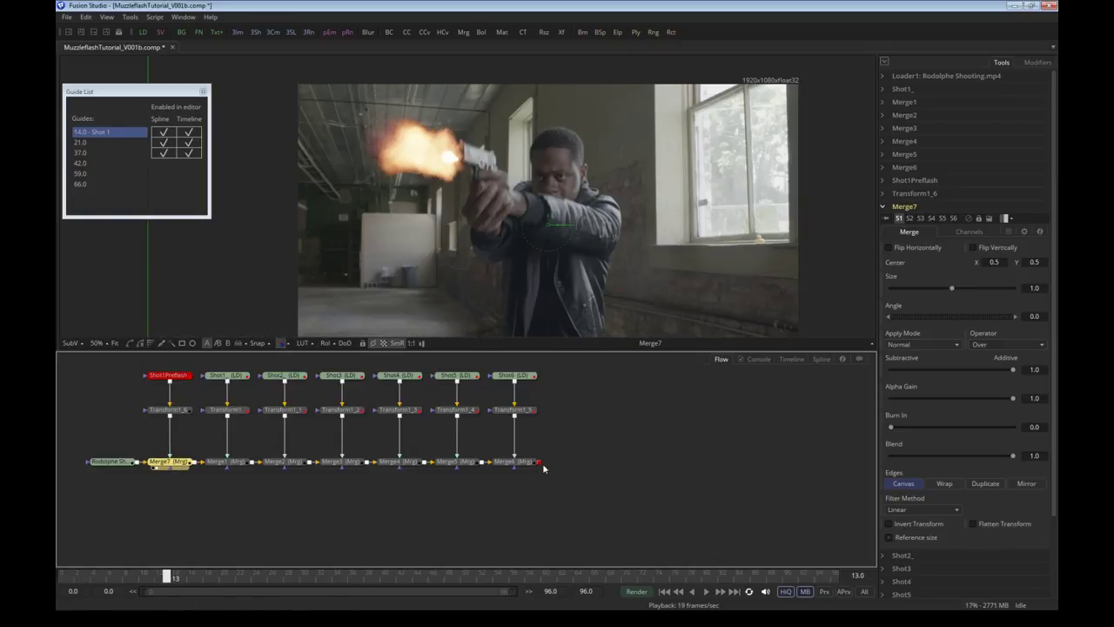
left_click(522, 461)
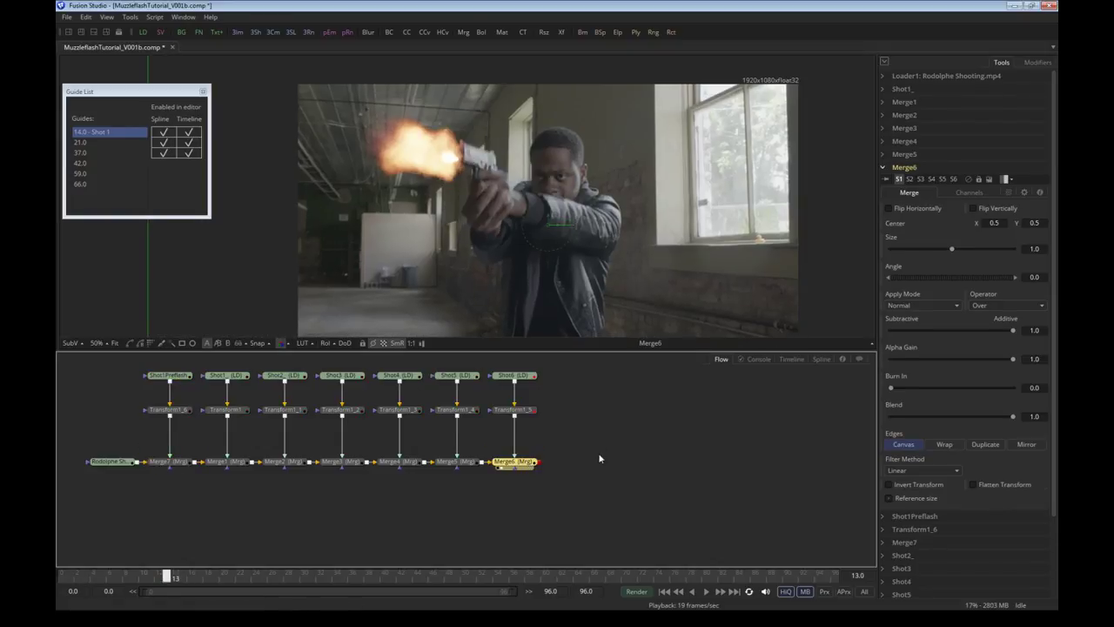
Shrink the first preflash to size about 0.12, center it at about X 0.179, Y 0.662, and check it against frames 14 to 21
left_click(172, 411)
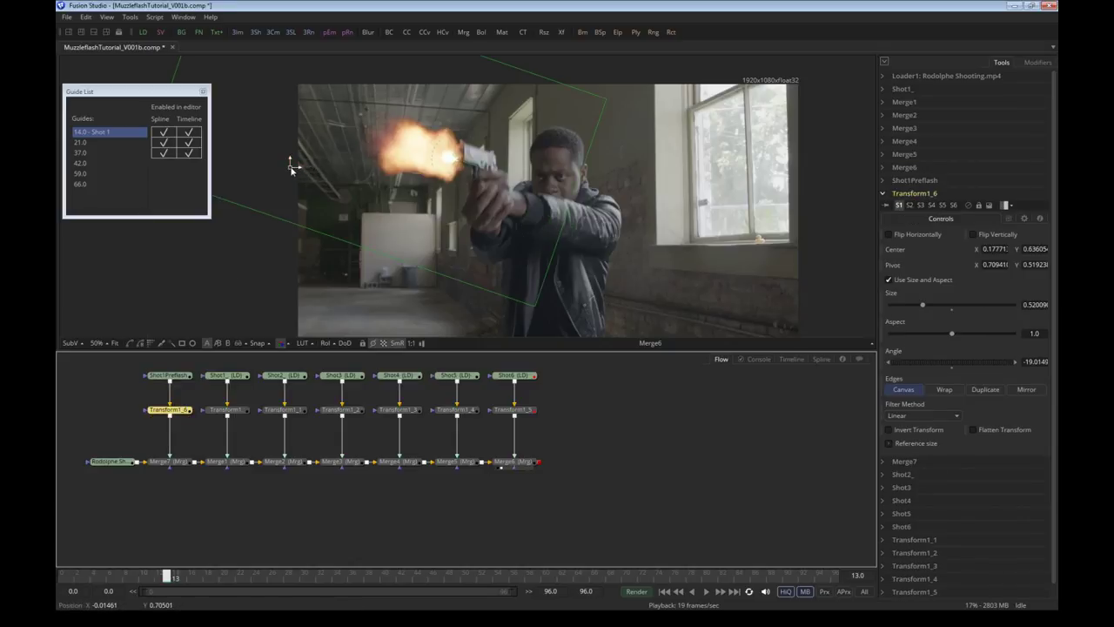
left_click_drag(291, 168, 279, 157)
left_click_drag(284, 156, 287, 155)
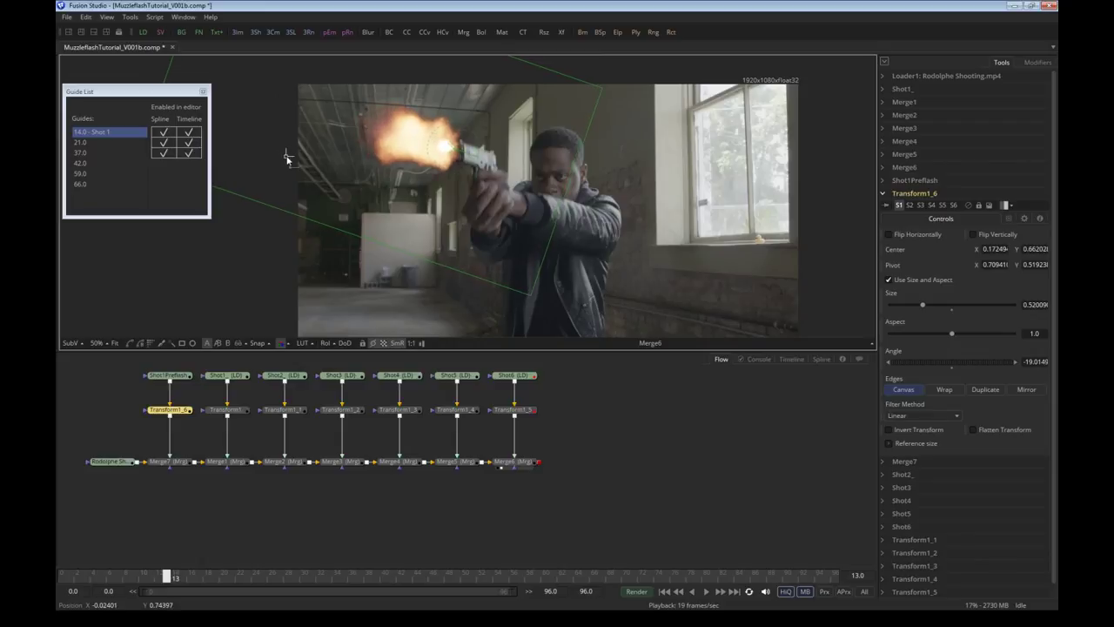
left_click_drag(533, 301, 441, 175)
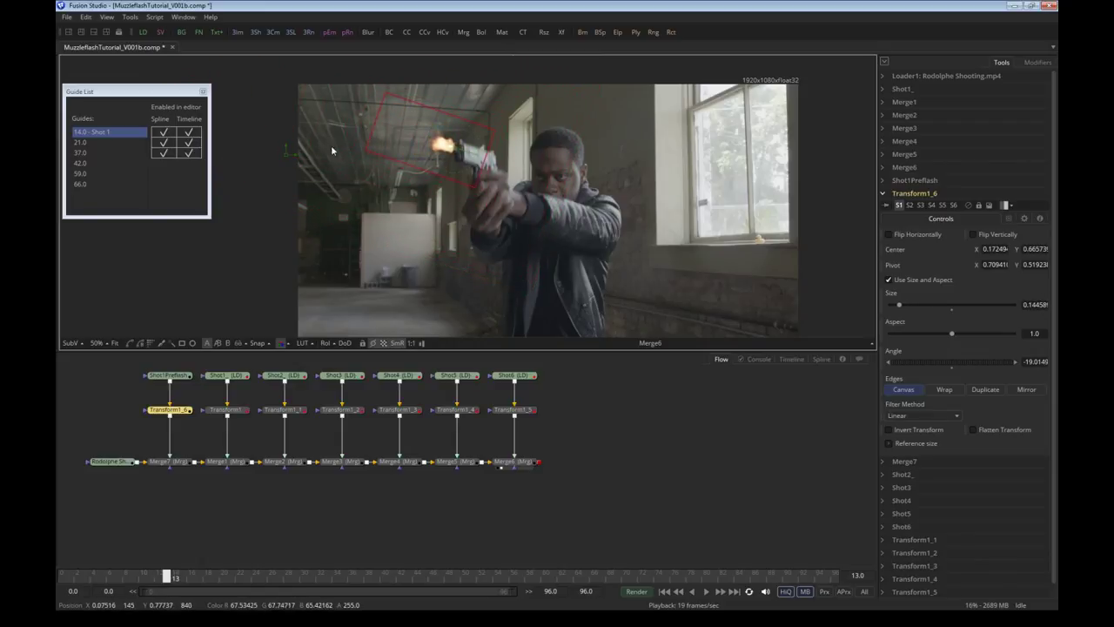
left_click_drag(286, 155, 292, 157)
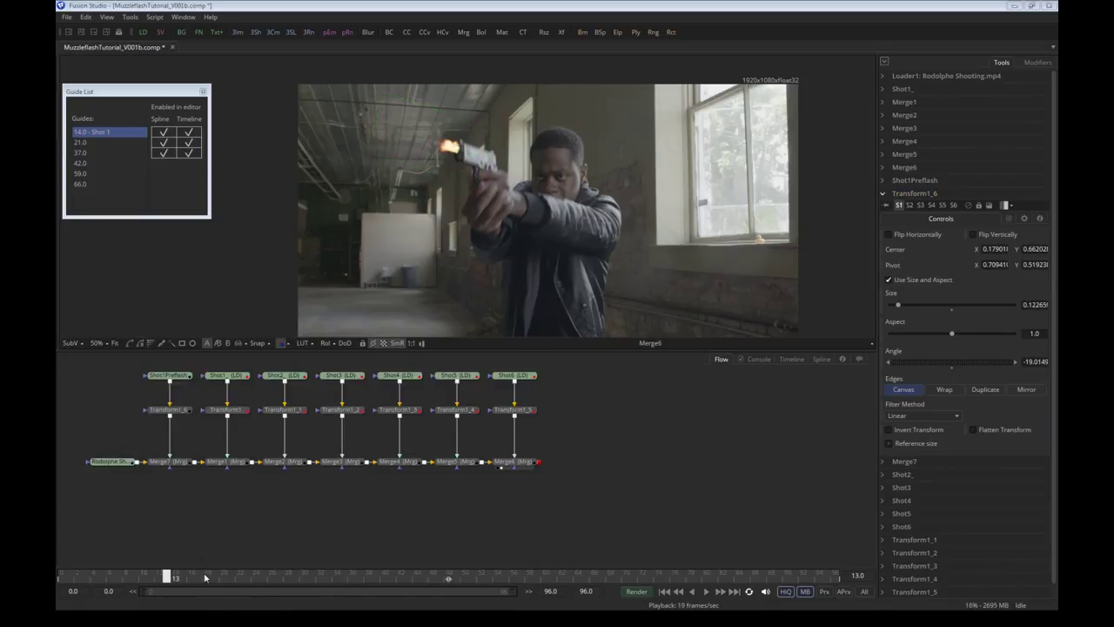
left_click(174, 580)
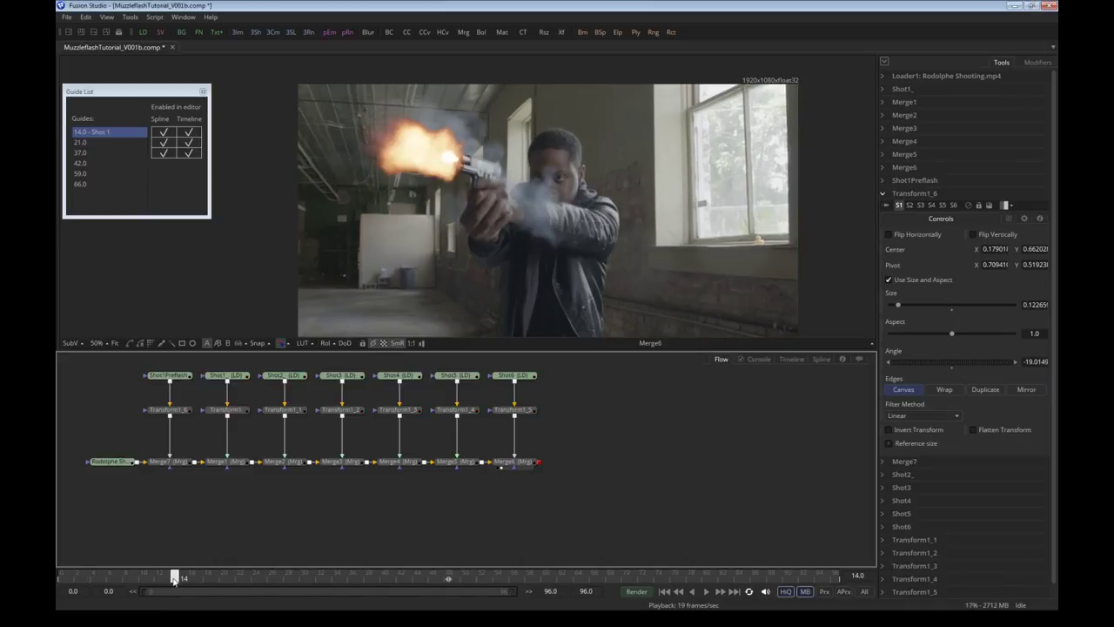
left_click_drag(174, 580, 232, 580)
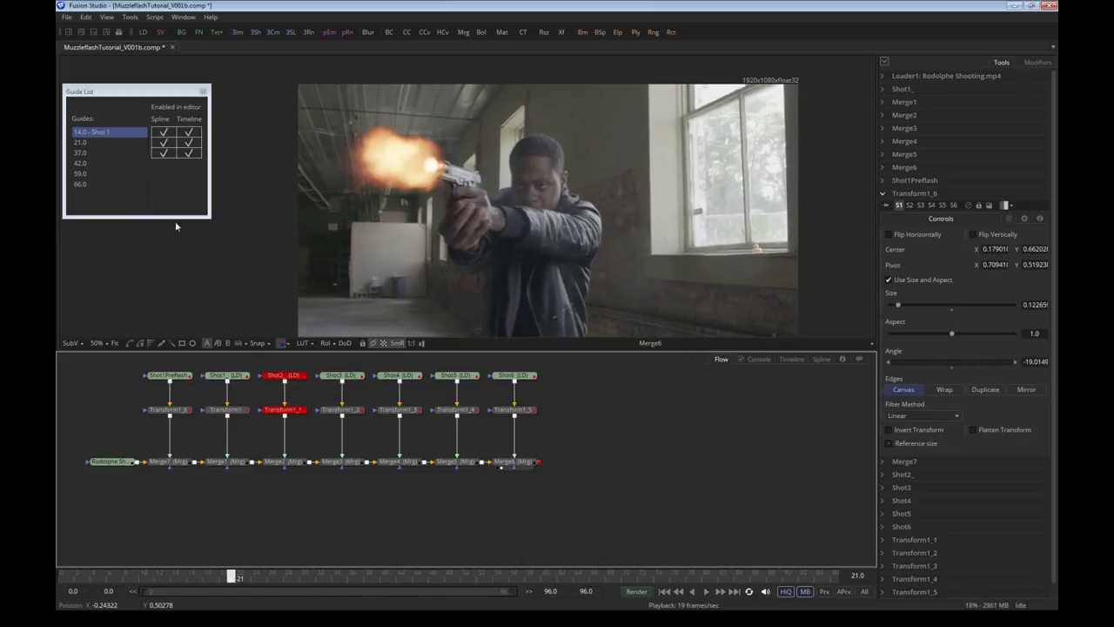
At frame 66, make room before the sixth flash branch and duplicate its loader and Transform there, naming the copied loader Shot6preflash
left_click(80, 184)
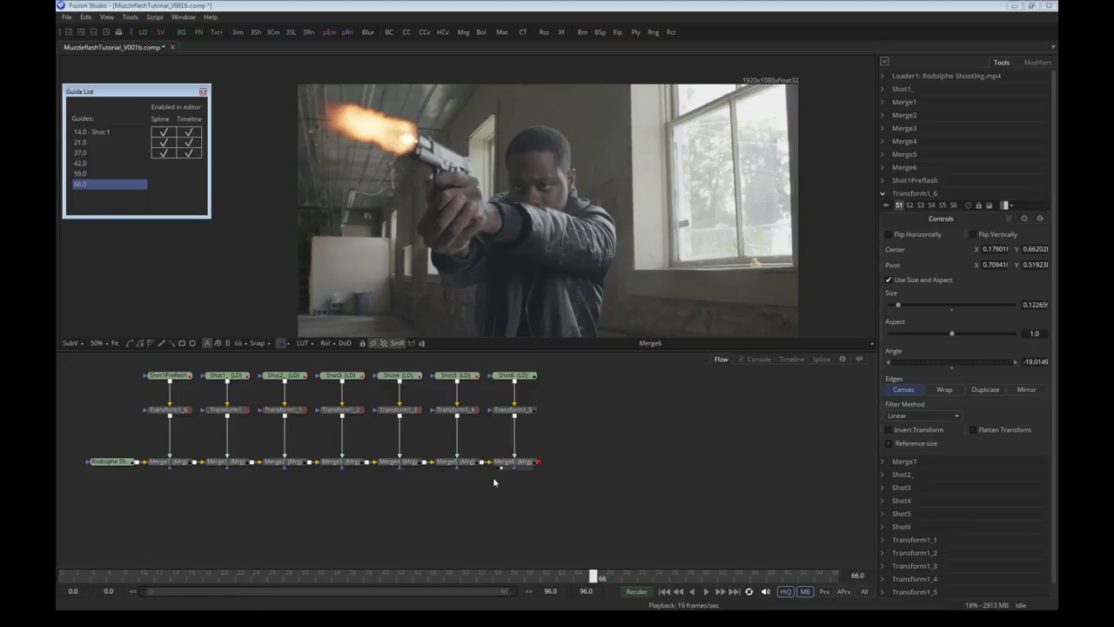
left_click_drag(503, 360, 571, 462)
left_click(535, 383)
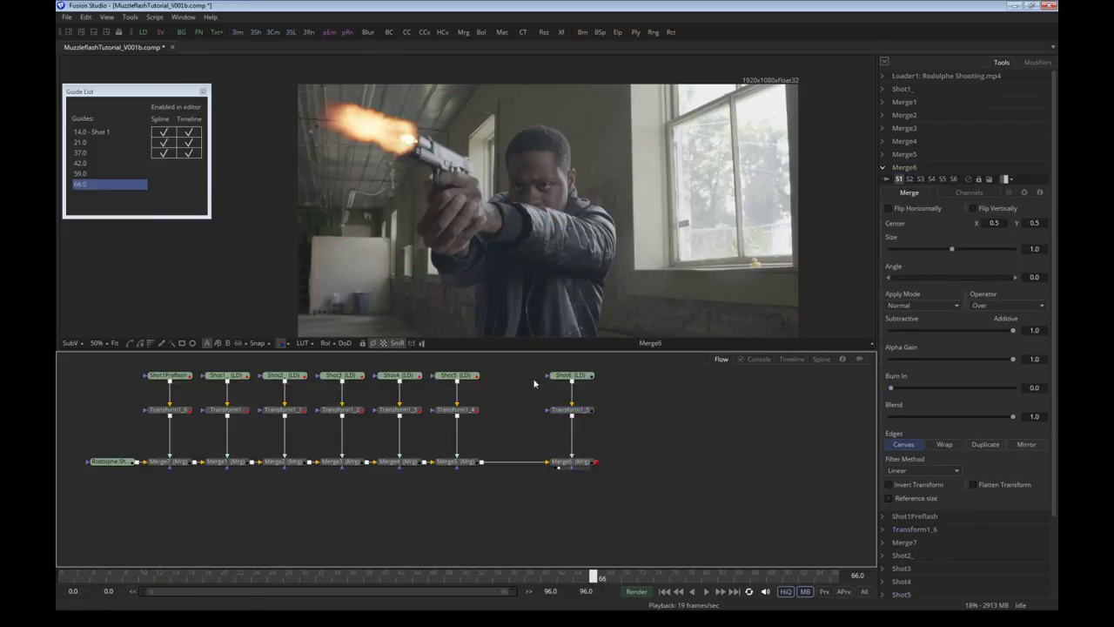
left_click_drag(533, 371, 590, 423)
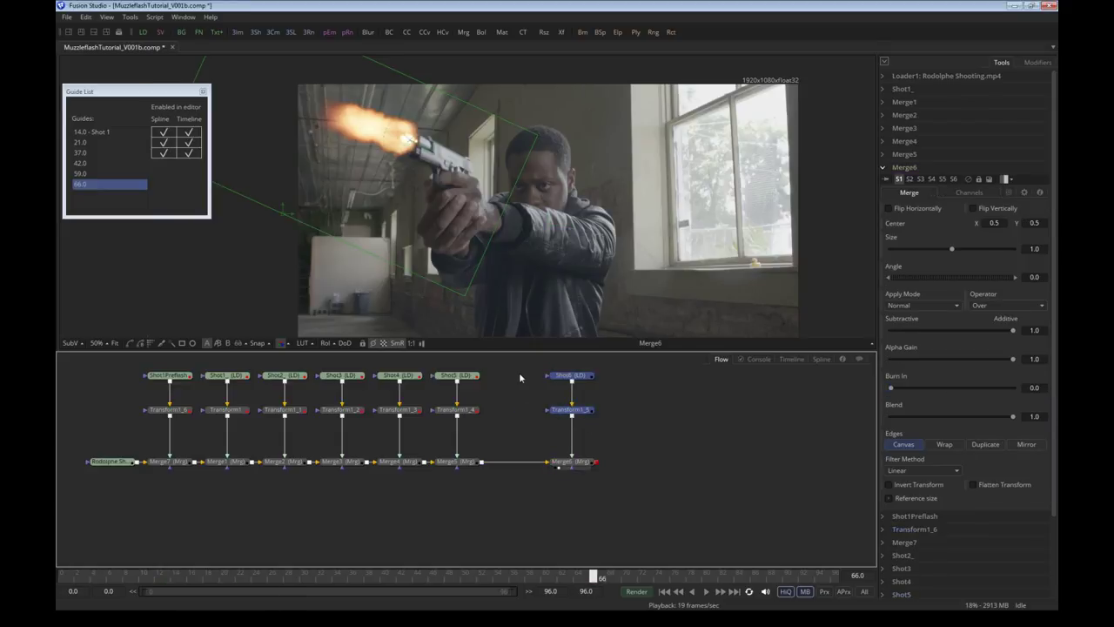
key("ctrl+c")
key("ctrl+v")
left_click(537, 424)
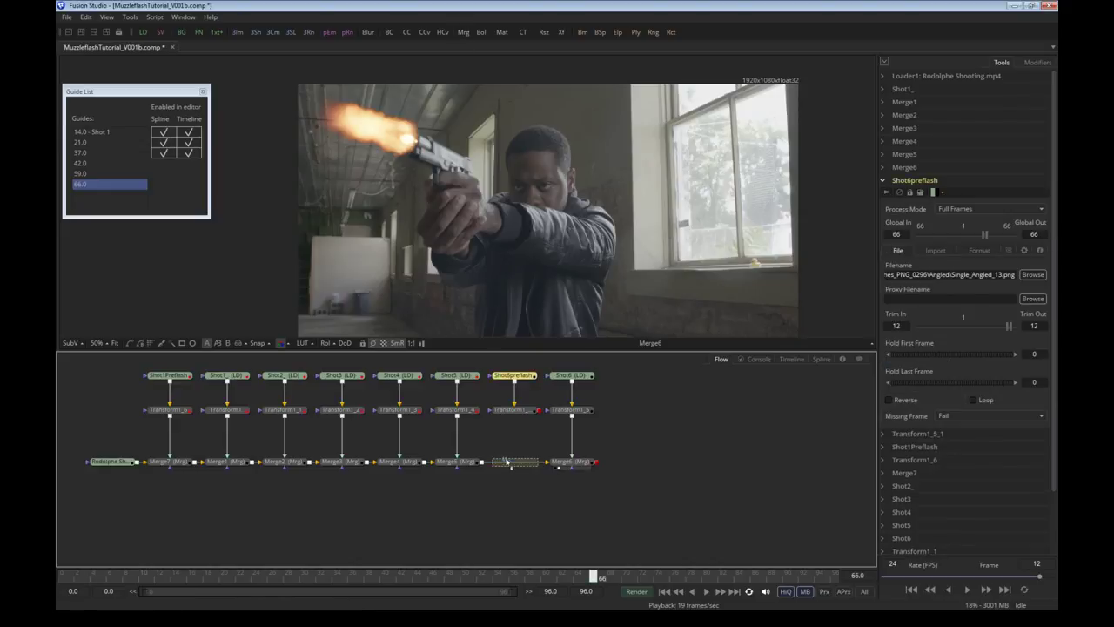
Merge the duplicated flash into the chain just before Merge6, and set Shot6preflash's Global In to frame 65
left_click(514, 461)
left_click(514, 375)
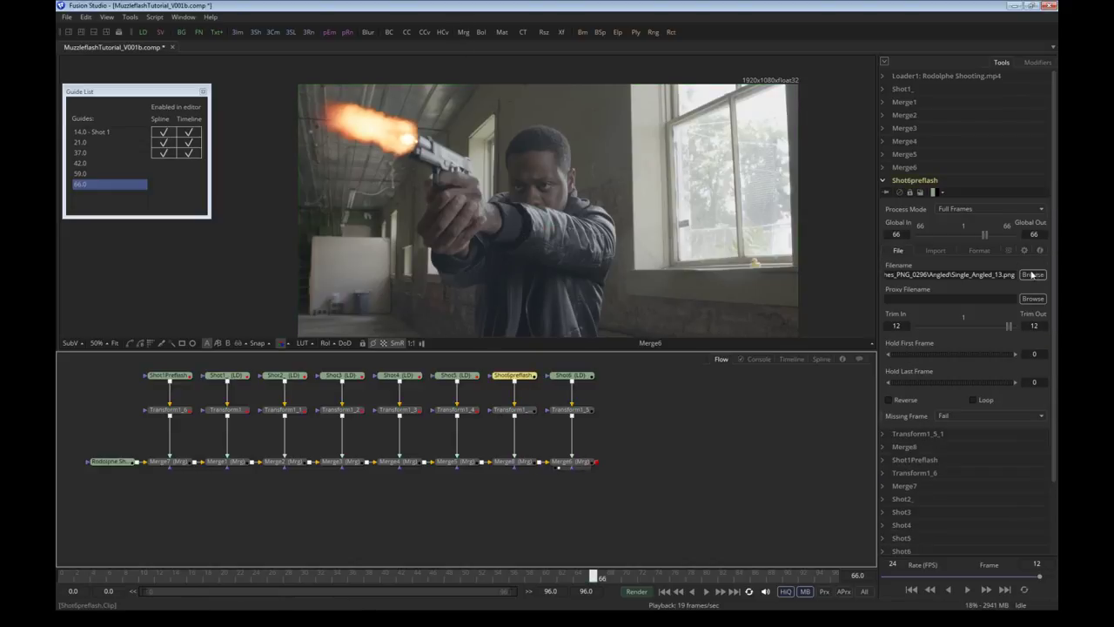
left_click(903, 235)
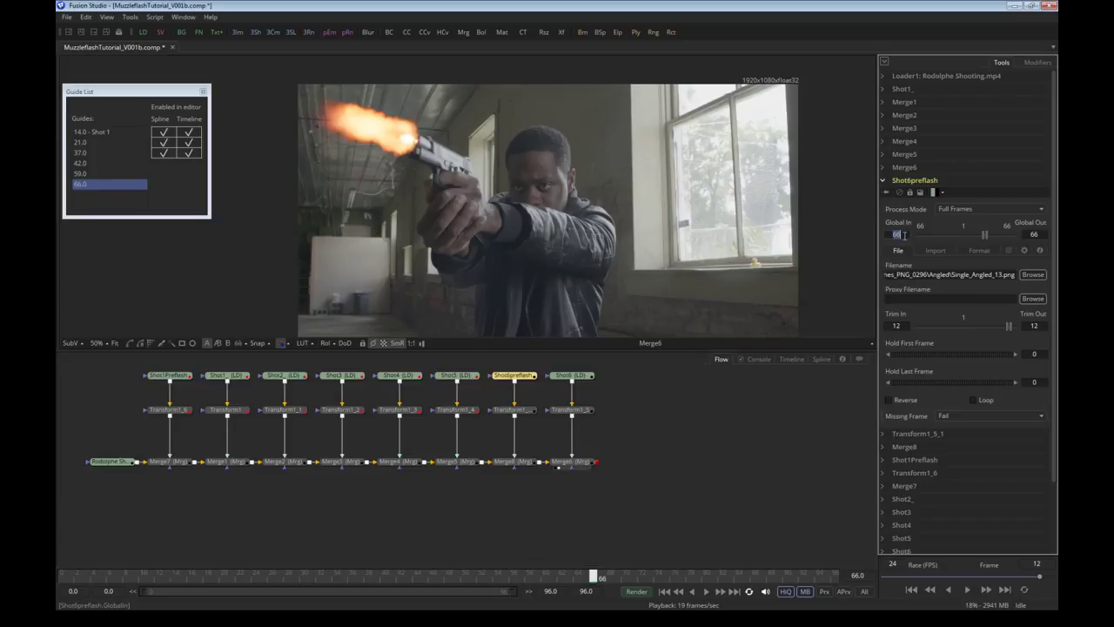
type("65")
key("Return")
At frame 65, fit the preflash to the muzzle: center about X 0.171, Y 0.515, size about 0.11, angle about -21.9 degrees
left_click(570, 462)
left_click(587, 577)
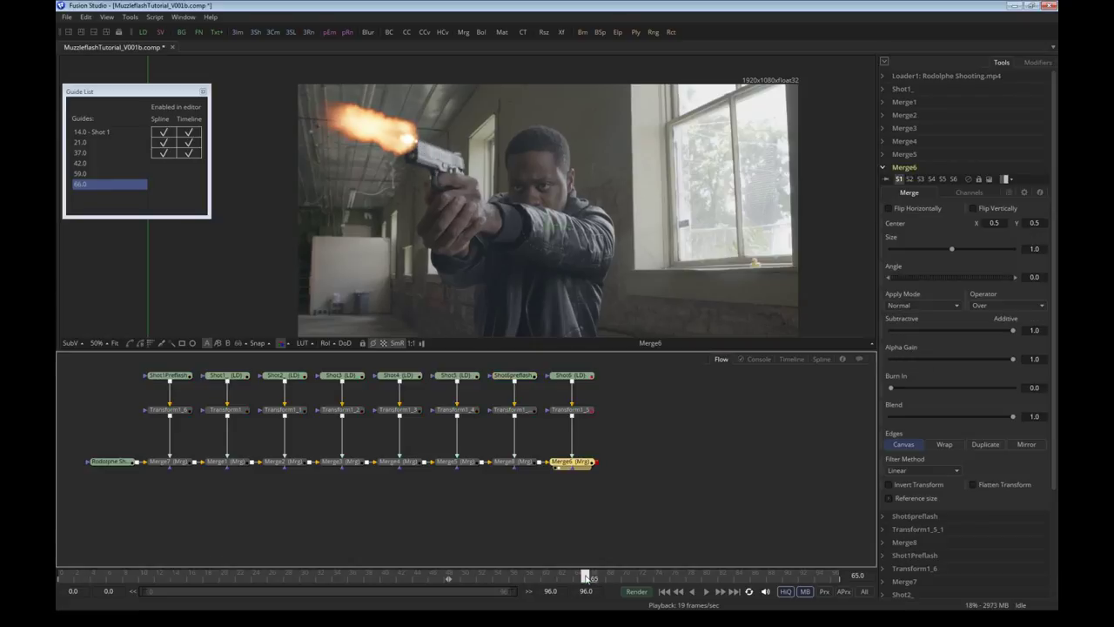
left_click(512, 409)
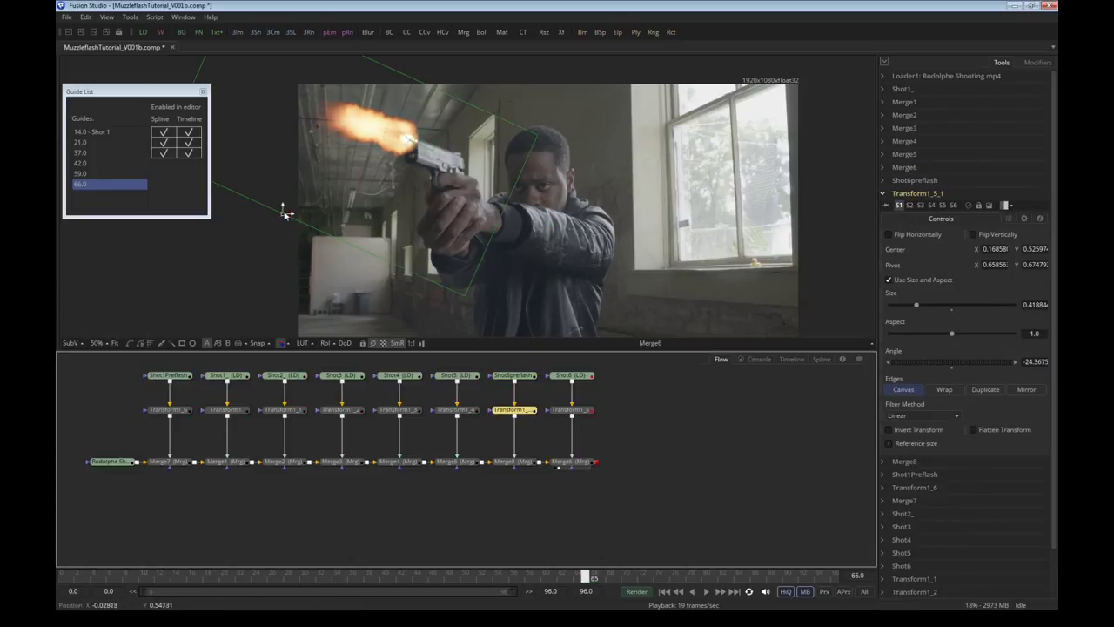
left_click_drag(284, 213, 281, 222)
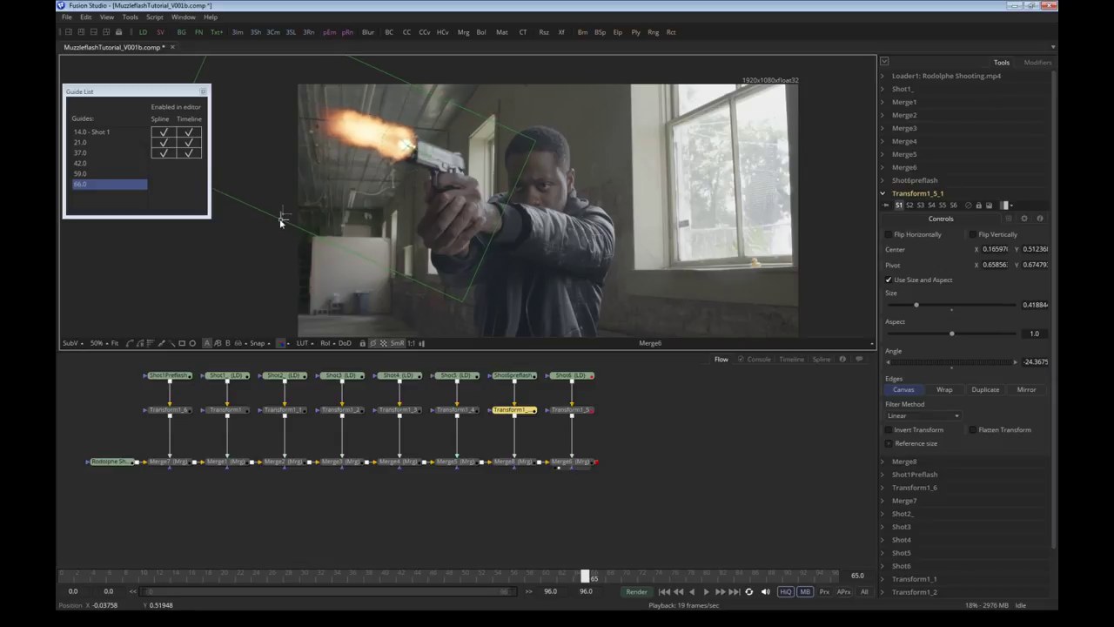
left_click_drag(426, 167, 281, 219)
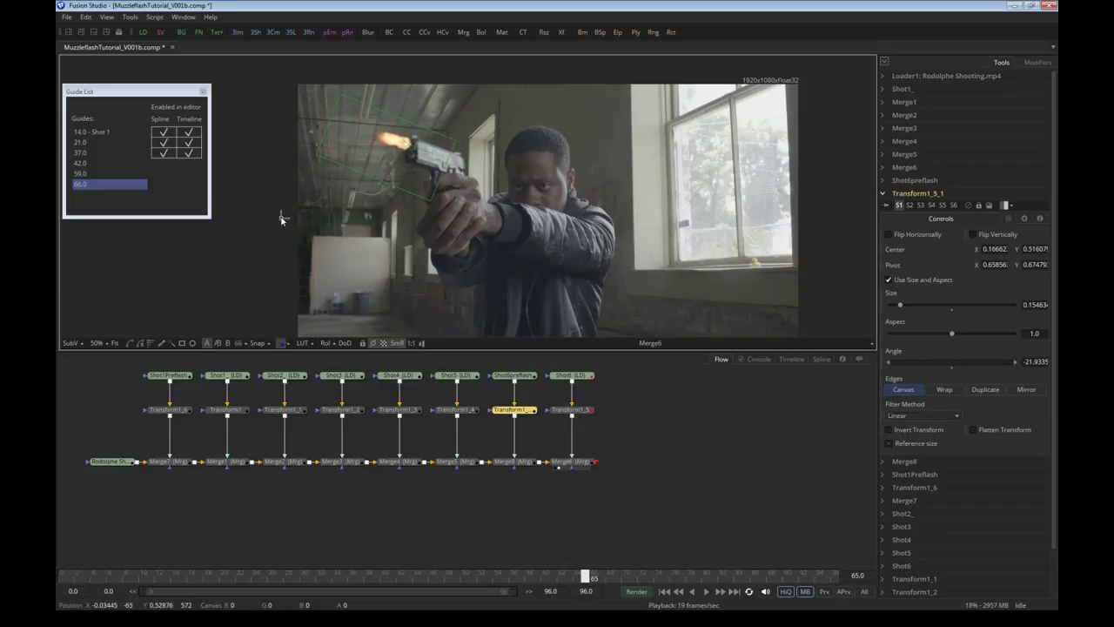
Play the composite to review all flashes with both preflashes, stop playback, and save the composition
left_click(668, 507)
key("space")
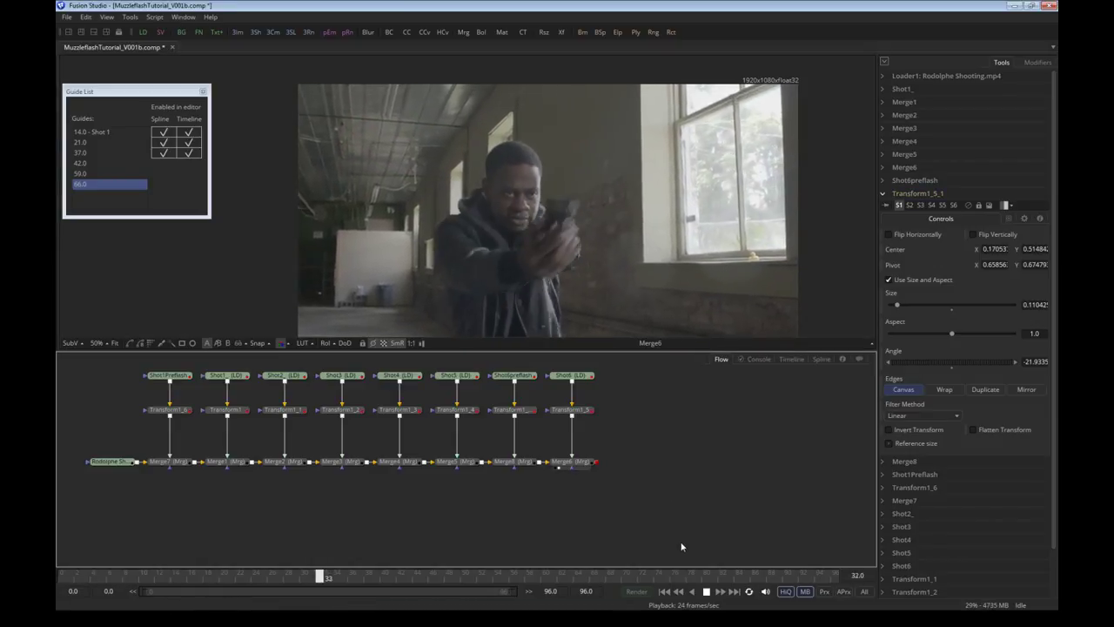
left_click(705, 591)
key("ctrl+s")
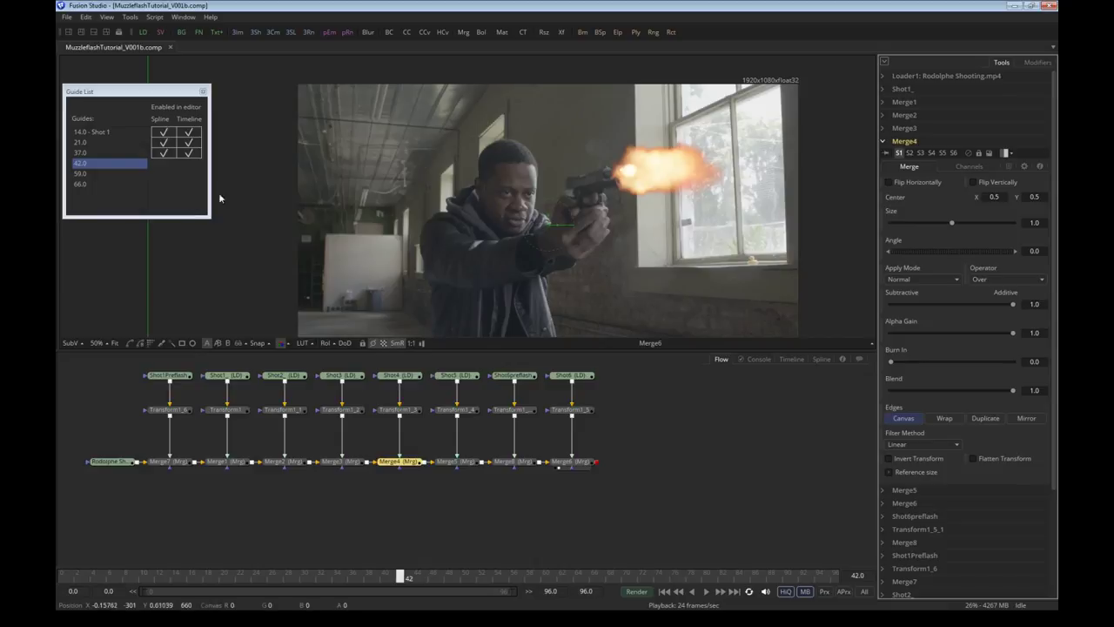
Try the Screen apply mode on Merge4 at frame 42, inspect the flash against the window up close, and restore Normal
left_click(413, 465)
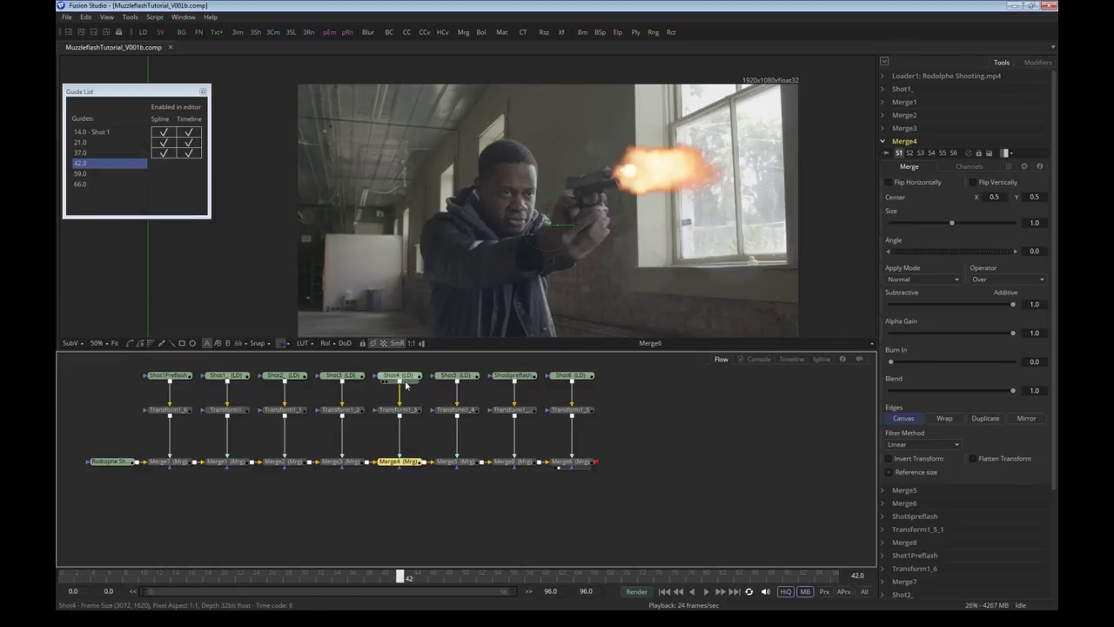
left_click(921, 279)
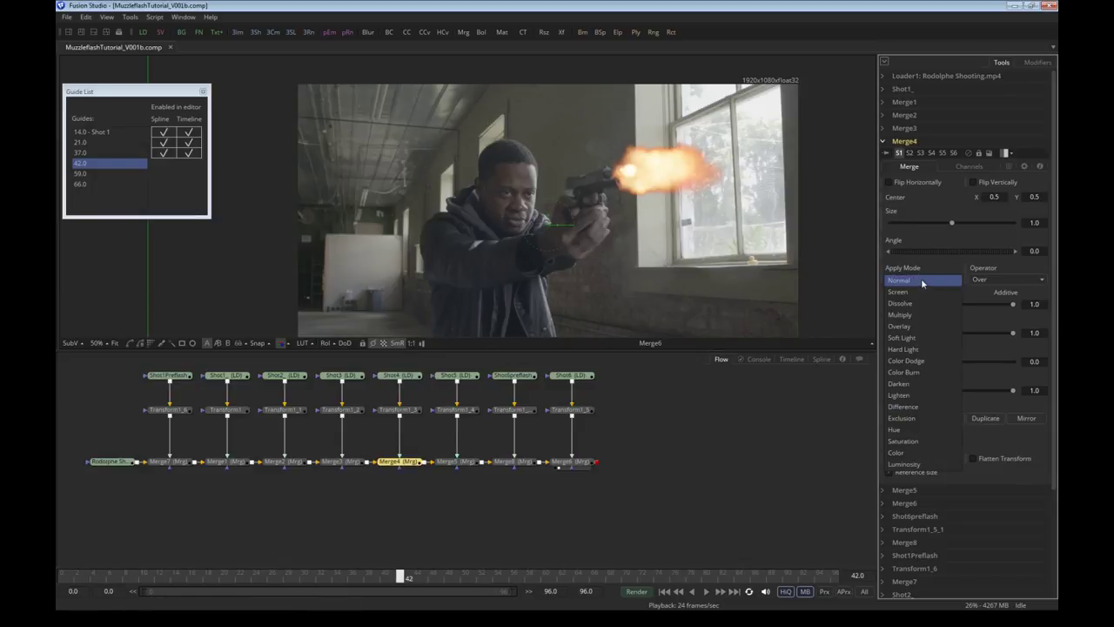
left_click(915, 294)
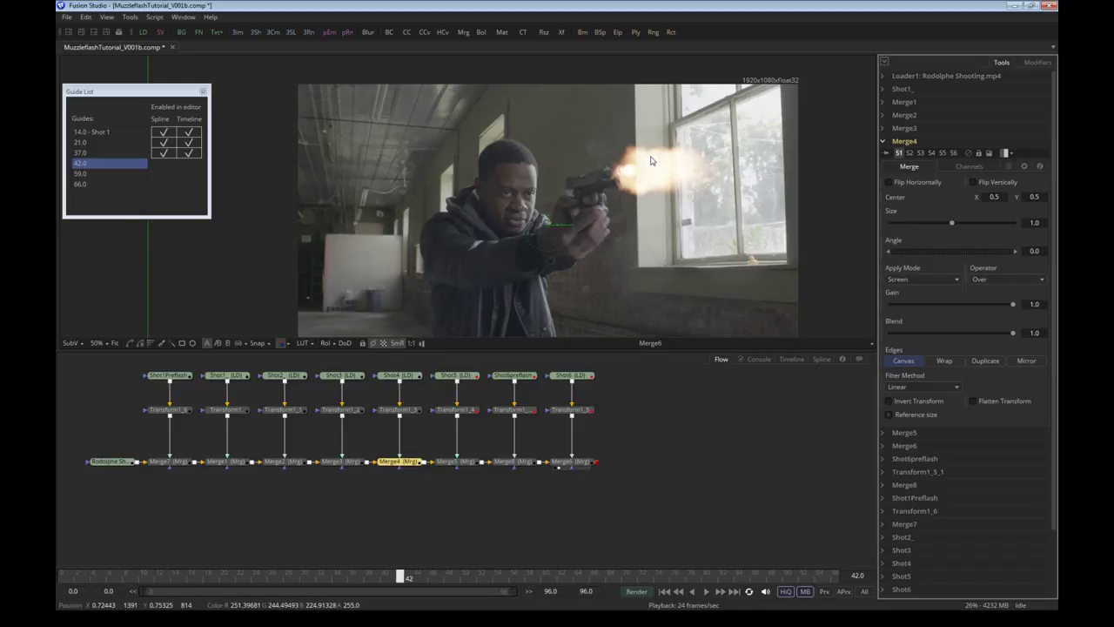
left_click_drag(648, 185, 568, 156)
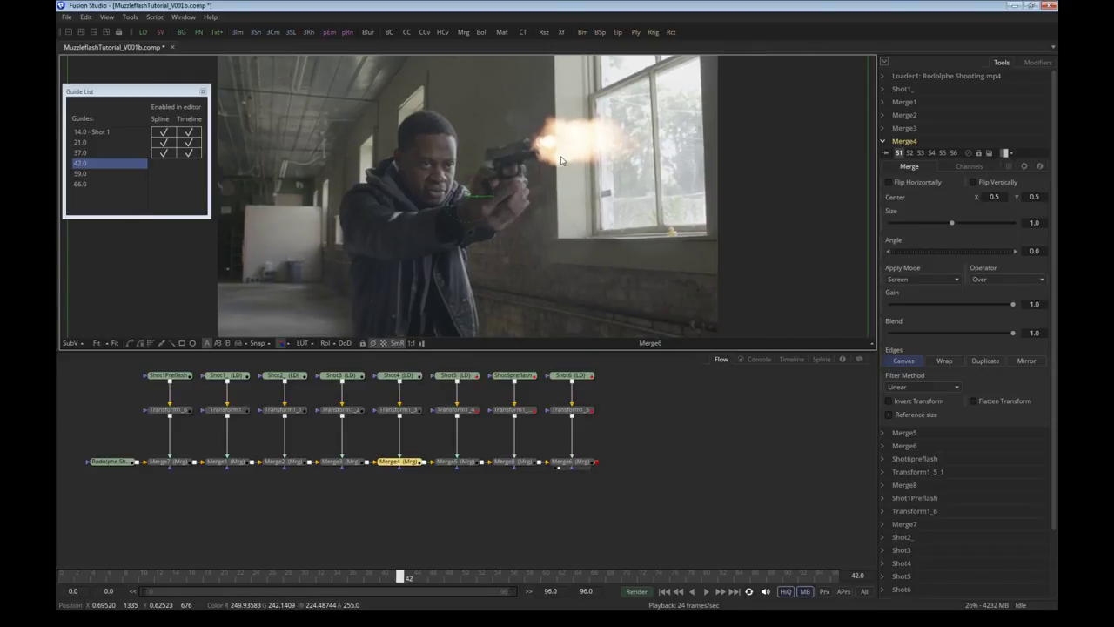
scroll(564, 155, "up", 3)
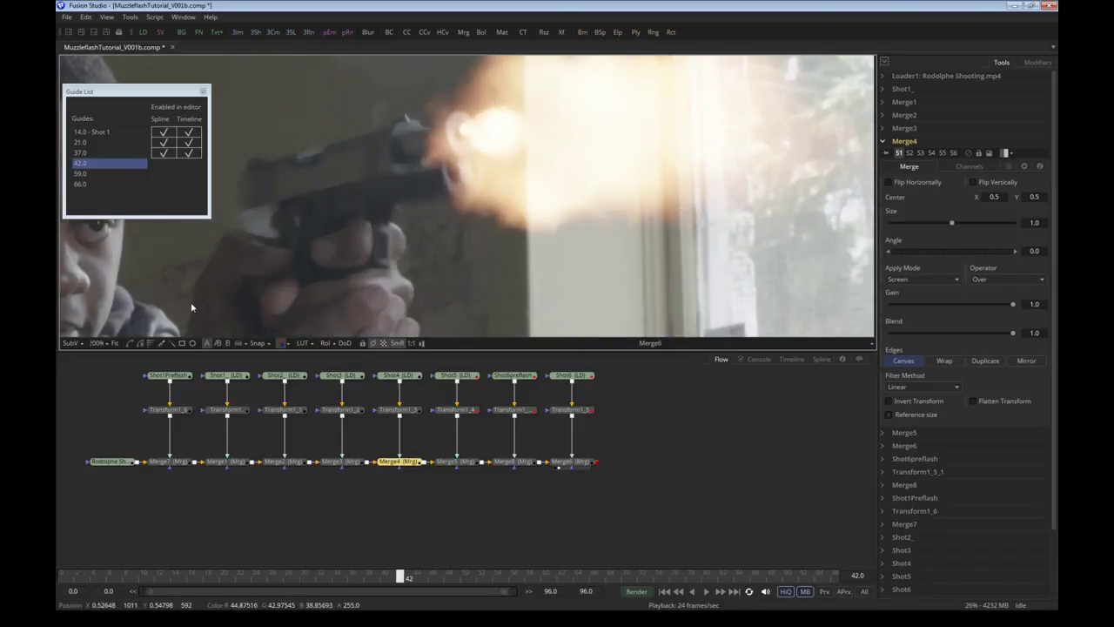
left_click(114, 343)
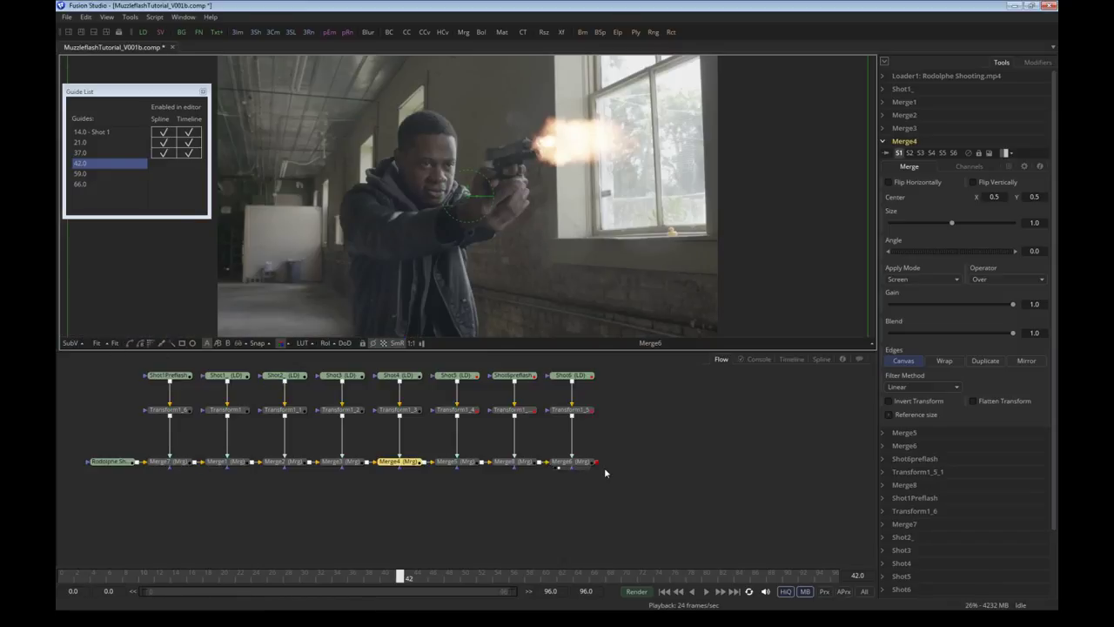
left_click(924, 278)
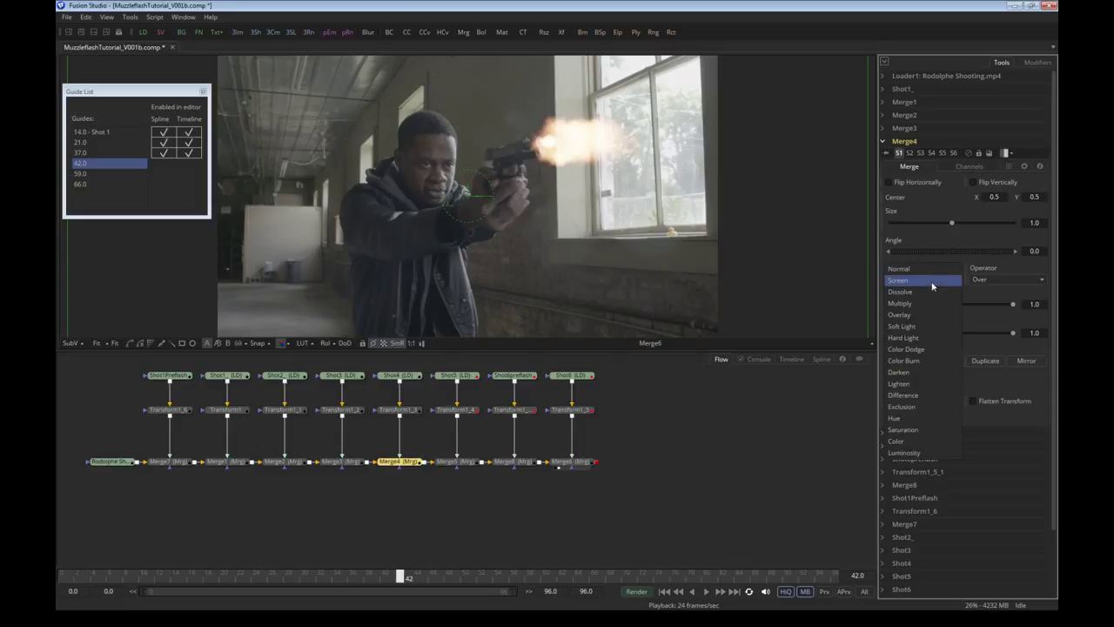
left_click(925, 275)
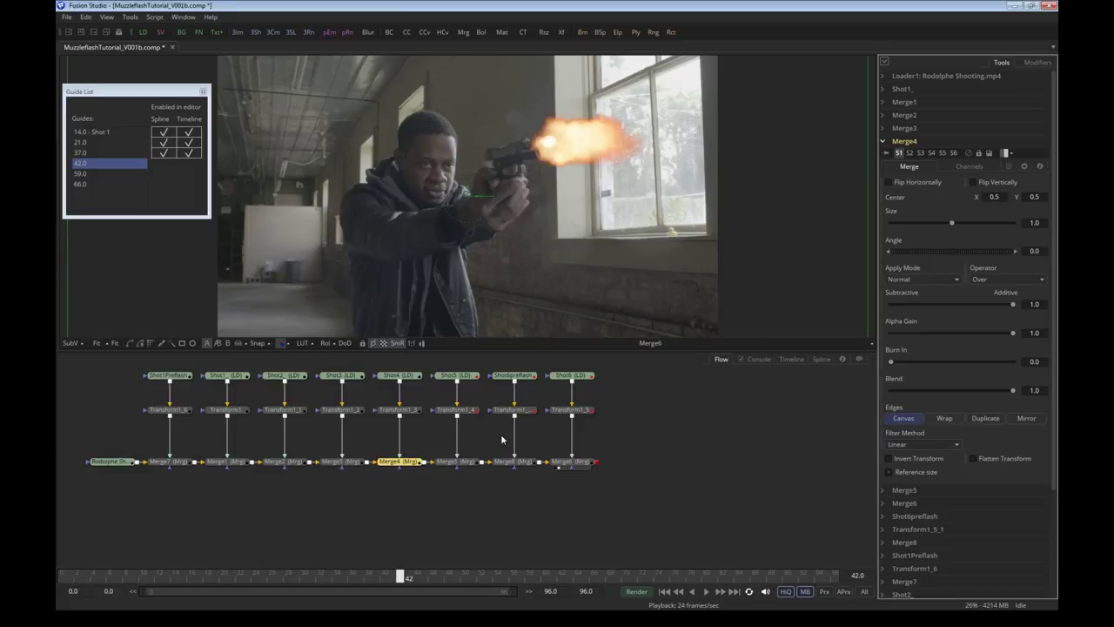
Detach the Rodolphe Shooting loader from the merge chain and add a Background node as Merge7's background input
left_click(112, 461)
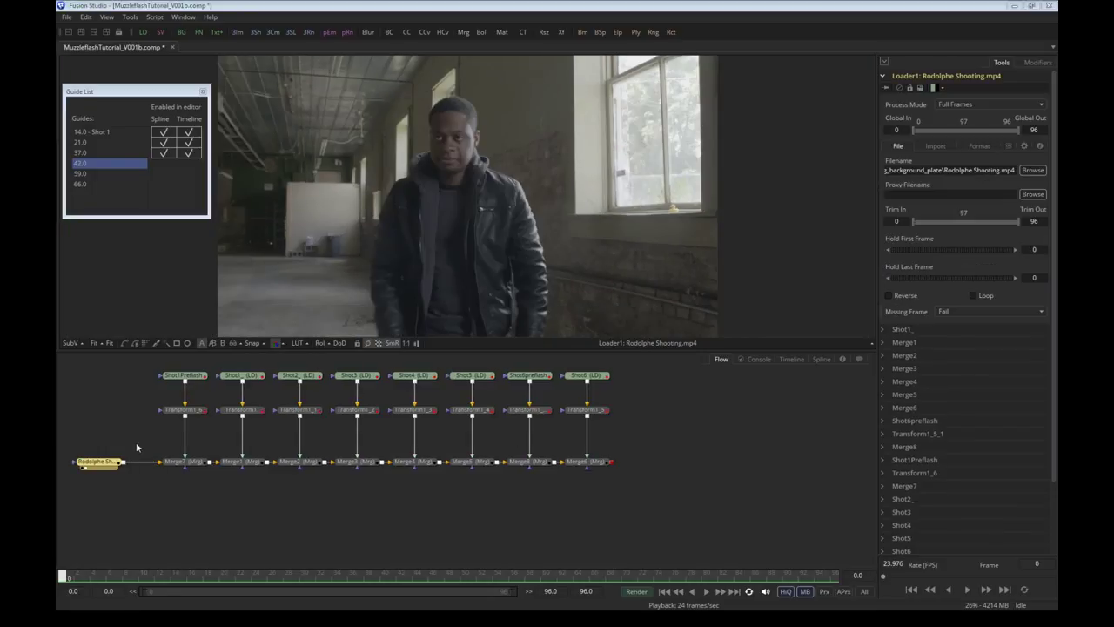
left_click(119, 523)
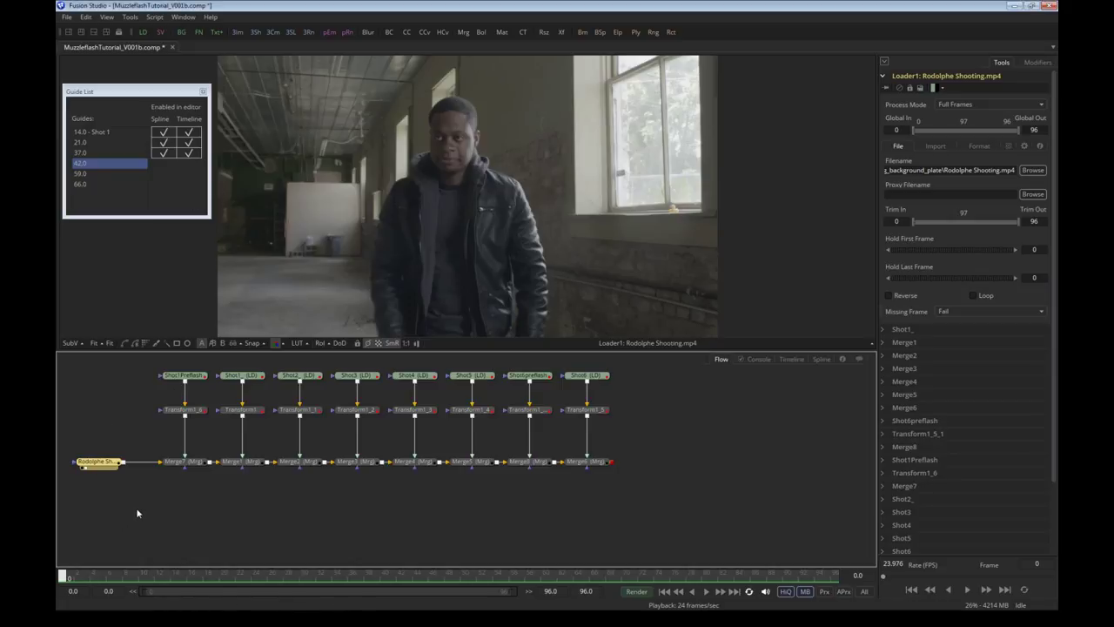
key("shift+space")
type("back")
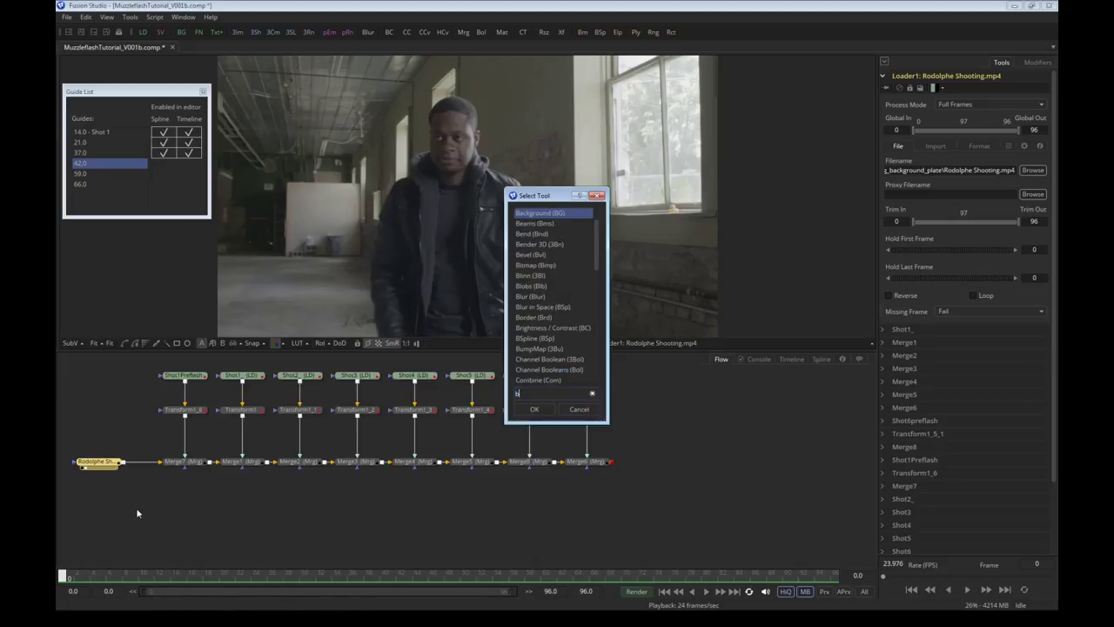
left_click(555, 215)
left_click(534, 413)
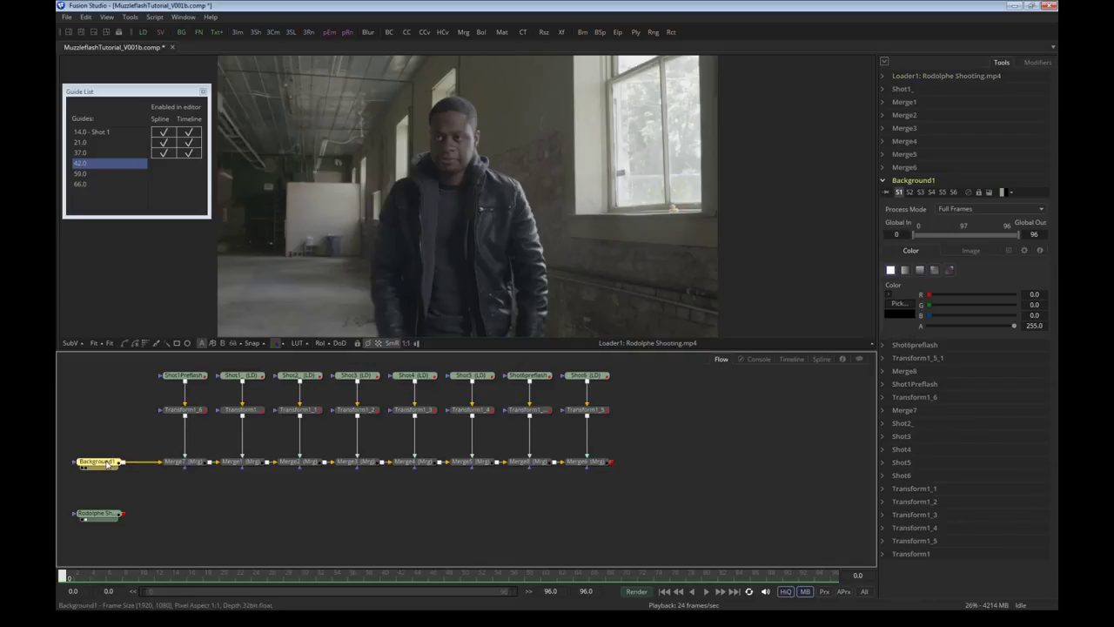
Make Background1 fully transparent with alpha 0, then view Merge6's flashes-only output and advance to frame 50
left_click_drag(104, 464, 644, 179)
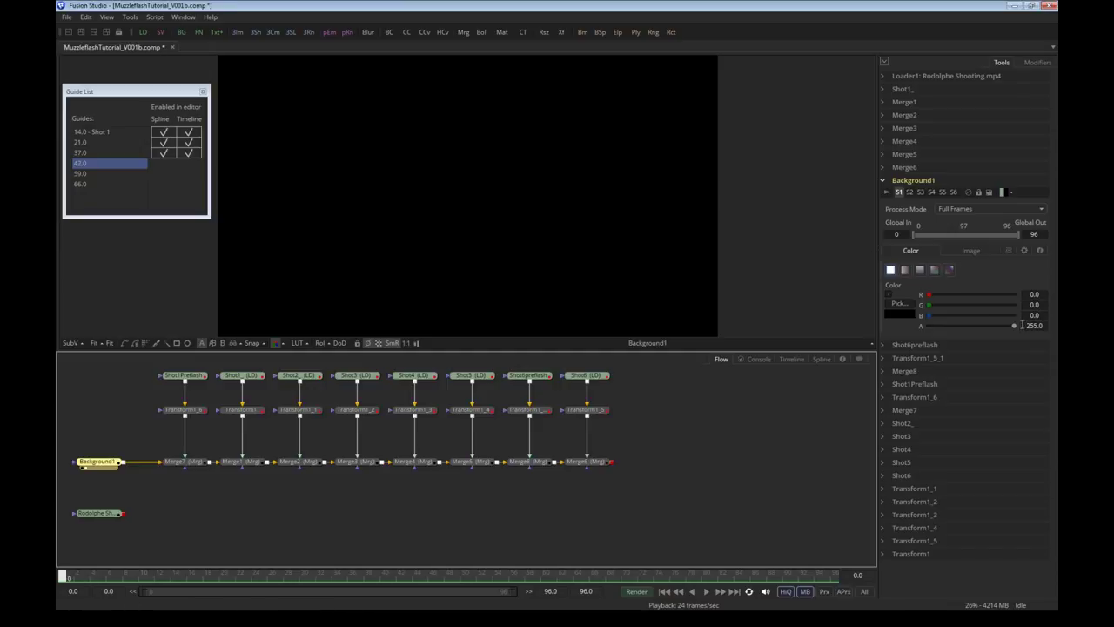
left_click_drag(1015, 327, 924, 326)
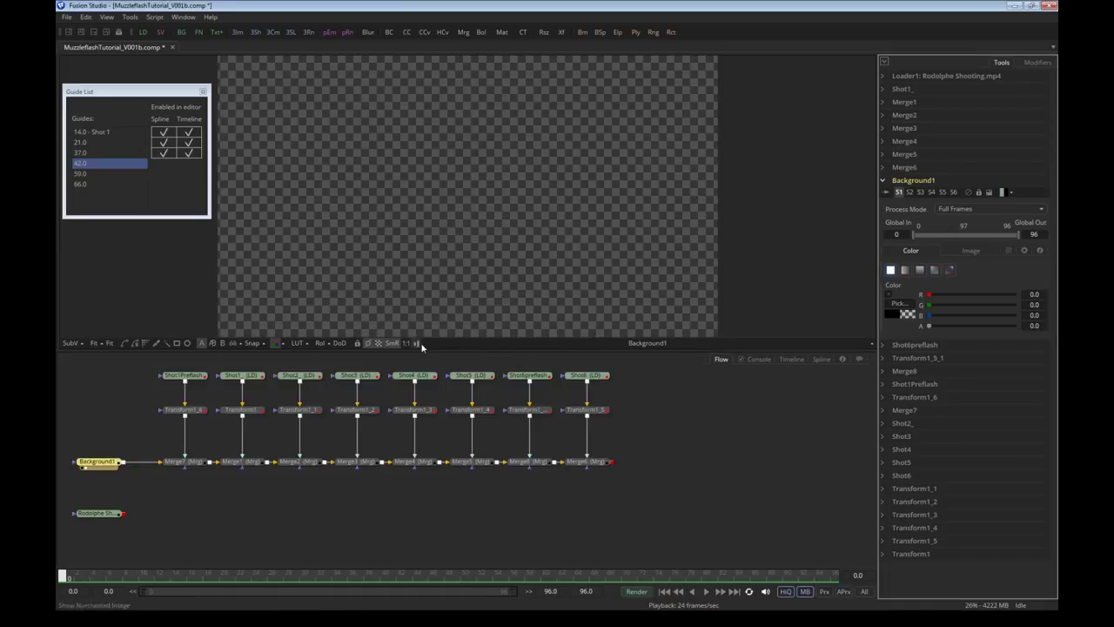
left_click_drag(595, 463, 599, 296)
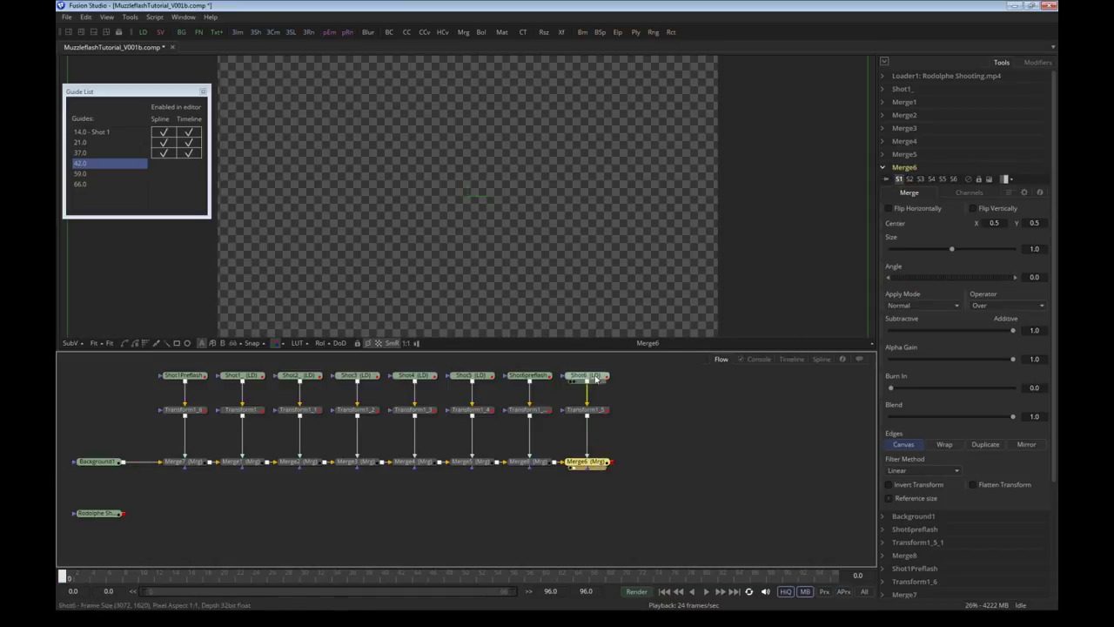
mouse_move(101, 465)
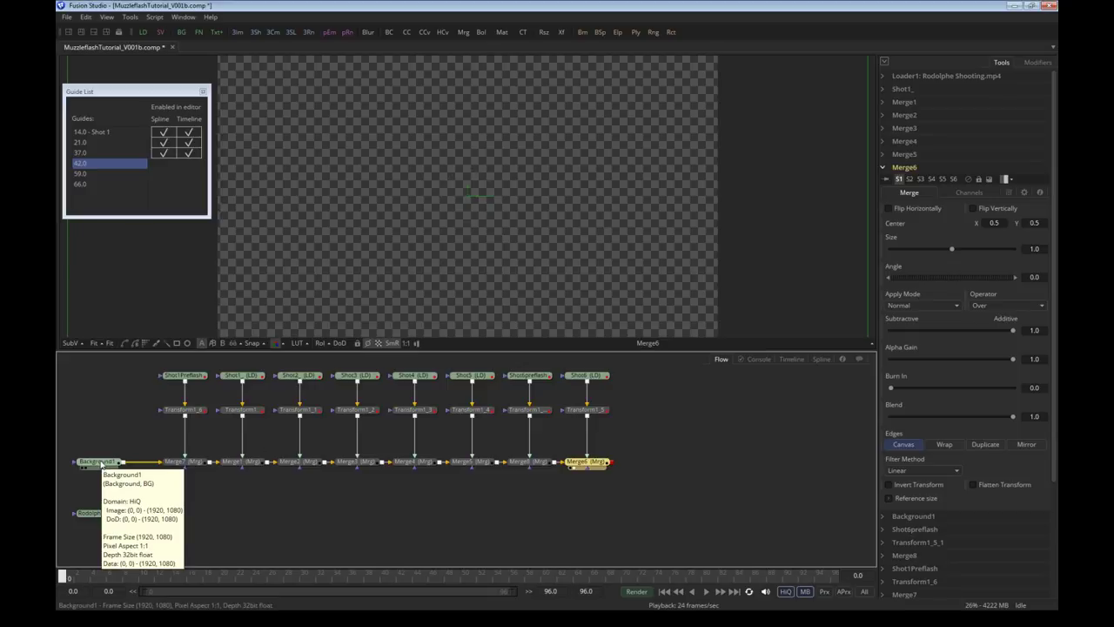
mouse_move(92, 517)
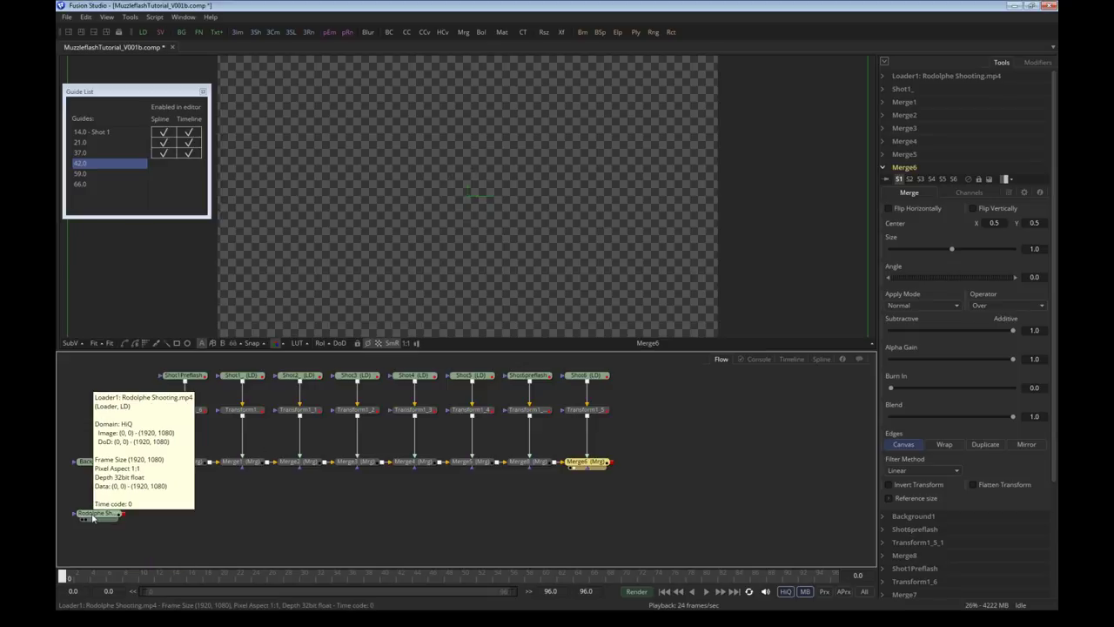
left_click(74, 475)
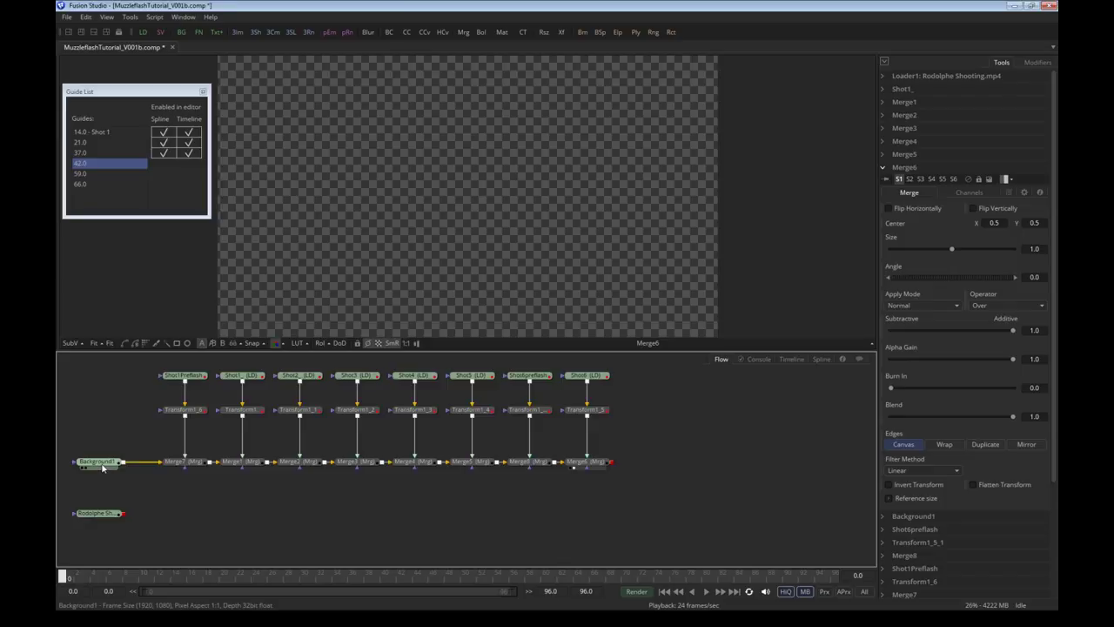
left_click(101, 465)
left_click_drag(168, 576, 465, 595)
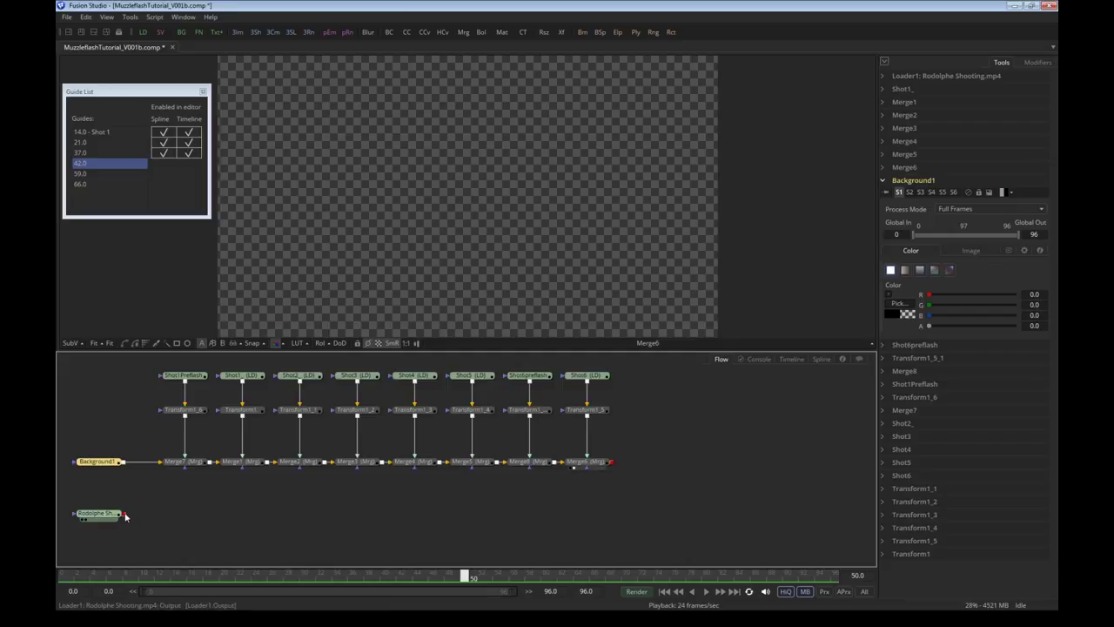
Merge the output of Merge6 over the Rodolphe Shooting plate with a new merge, and view it at frame 42
left_click_drag(124, 515, 614, 466)
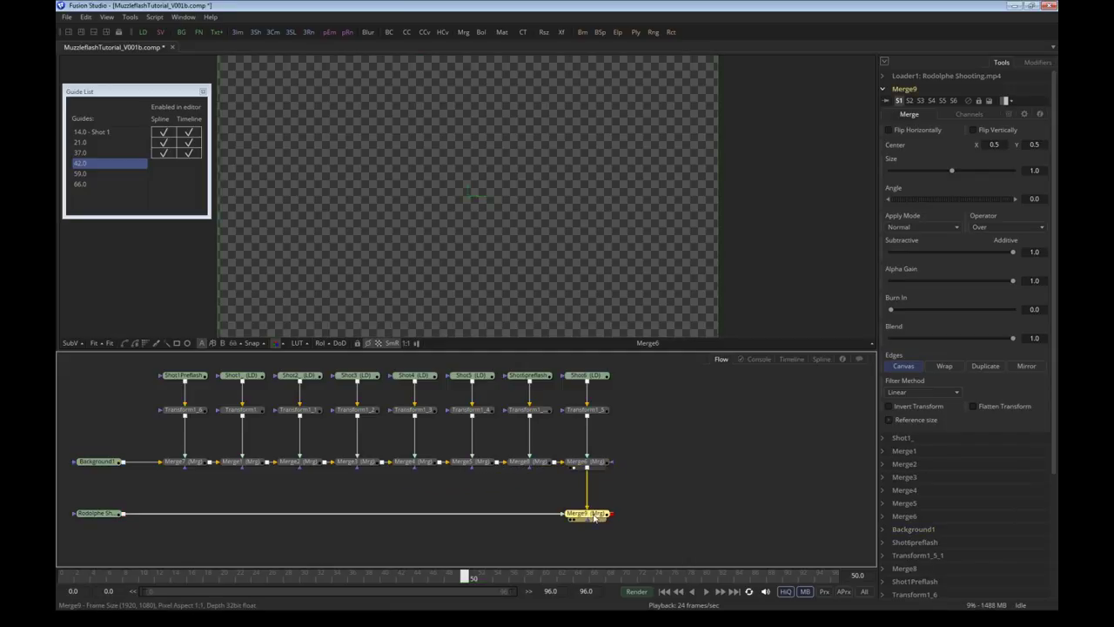
key("2")
left_click(410, 576)
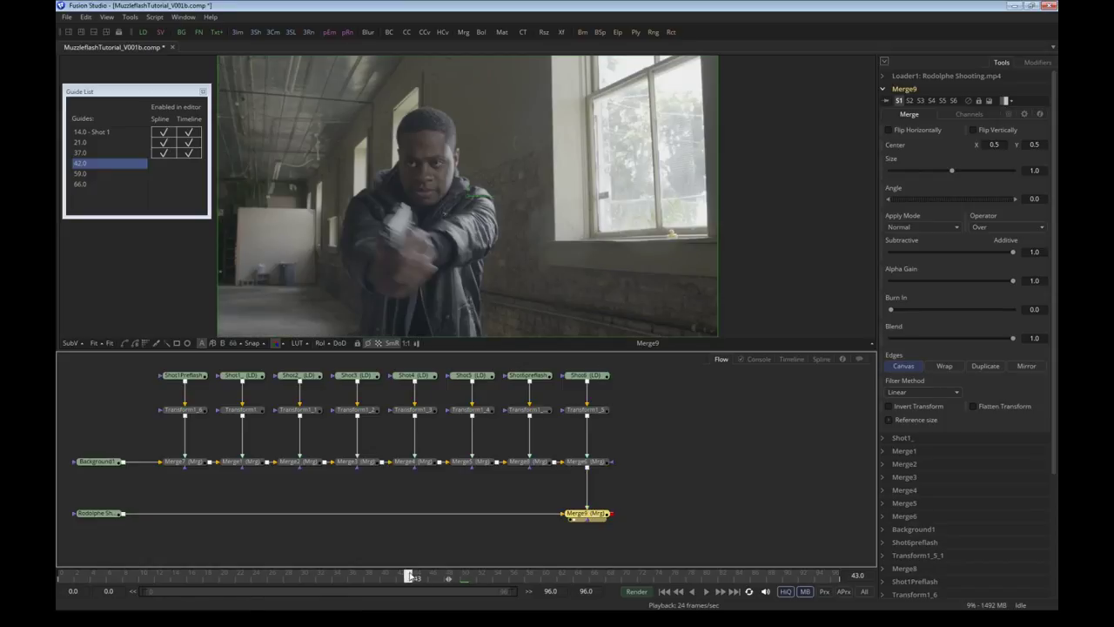
left_click_drag(410, 577, 402, 577)
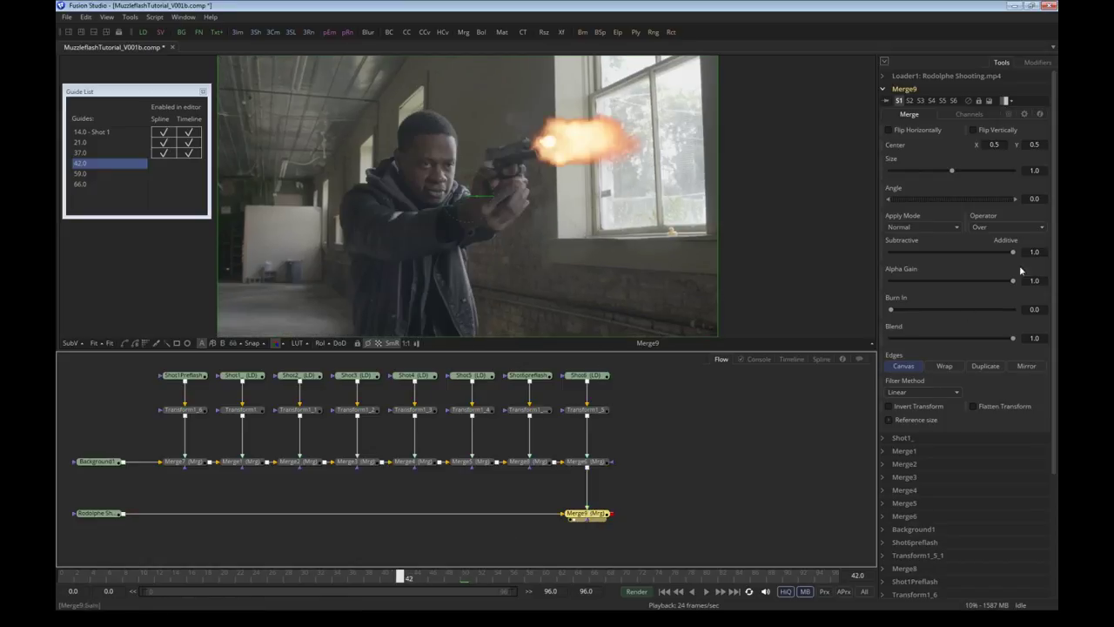
Set Merge9's apply mode to Screen and review the flashes over the plate, ending at frame 15
left_click(940, 227)
left_click(933, 240)
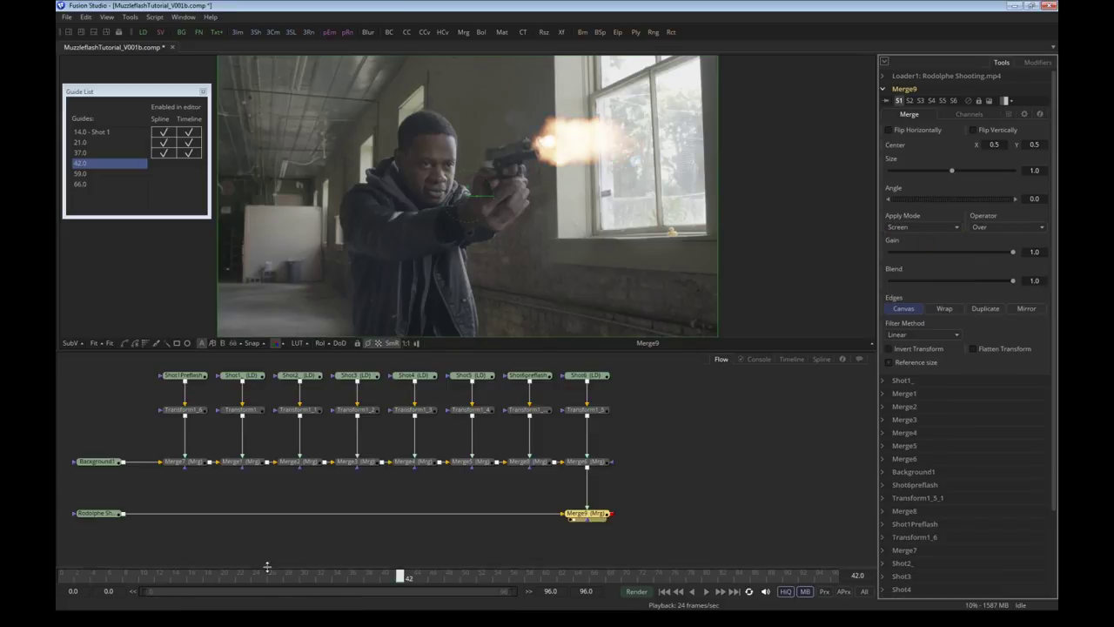
left_click_drag(202, 576, 419, 597)
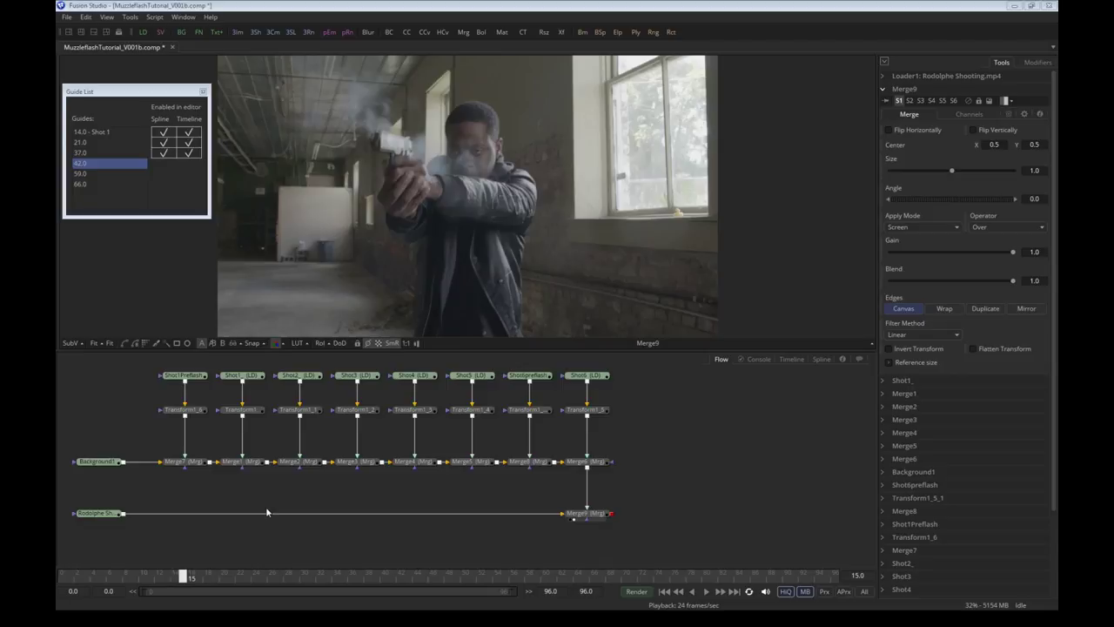
mouse_move(183, 577)
left_mouse_down()
mouse_move(164, 576)
mouse_move(208, 567)
mouse_move(183, 576)
left_mouse_up()
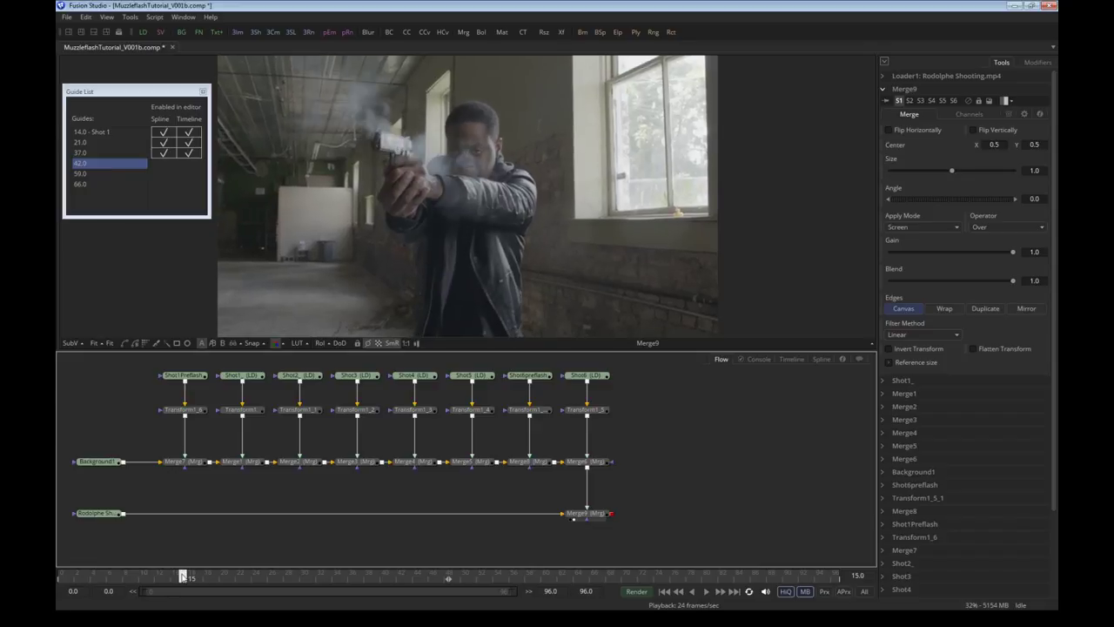
Inspect the shot loaders' settings and their clip ranges in the timeline, then return to the flow
left_click(196, 377)
left_click(252, 376)
left_click(300, 376)
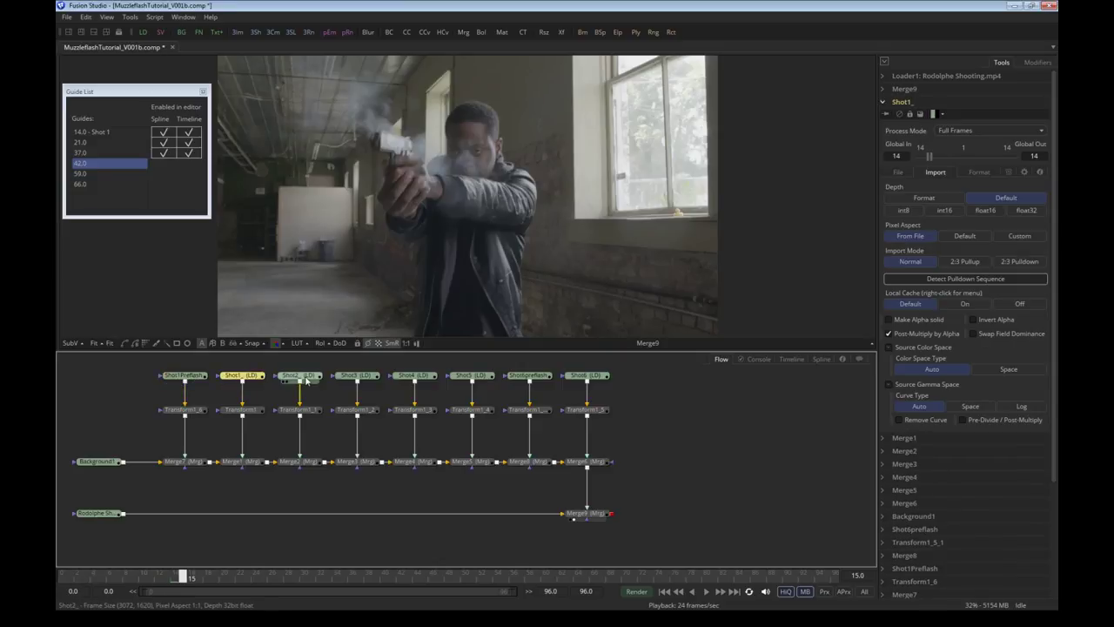
left_click(356, 376)
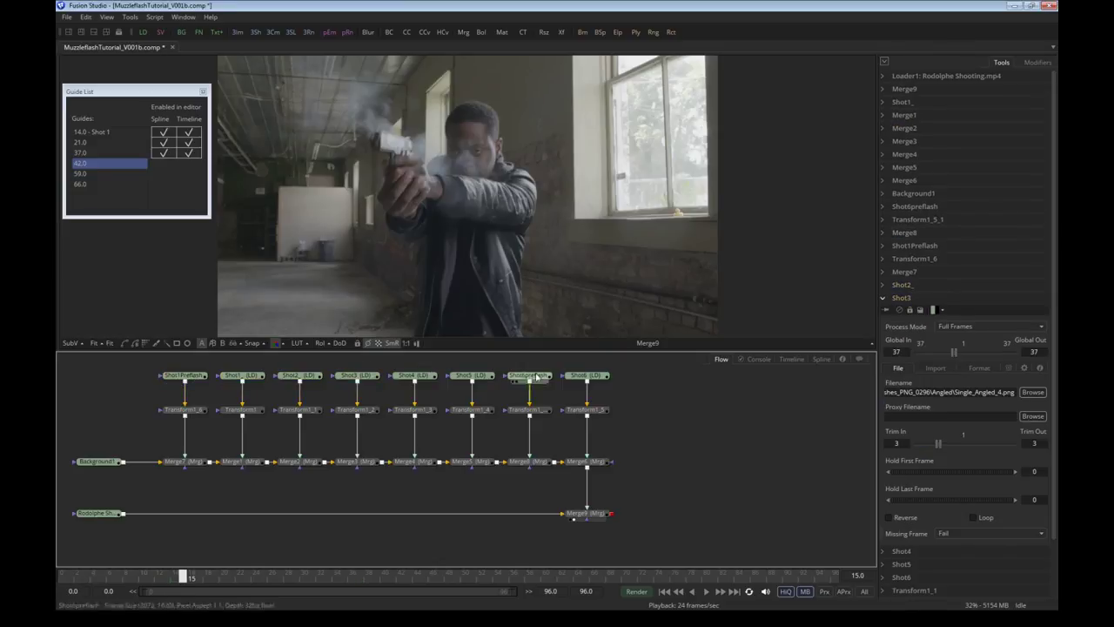
left_click(791, 359)
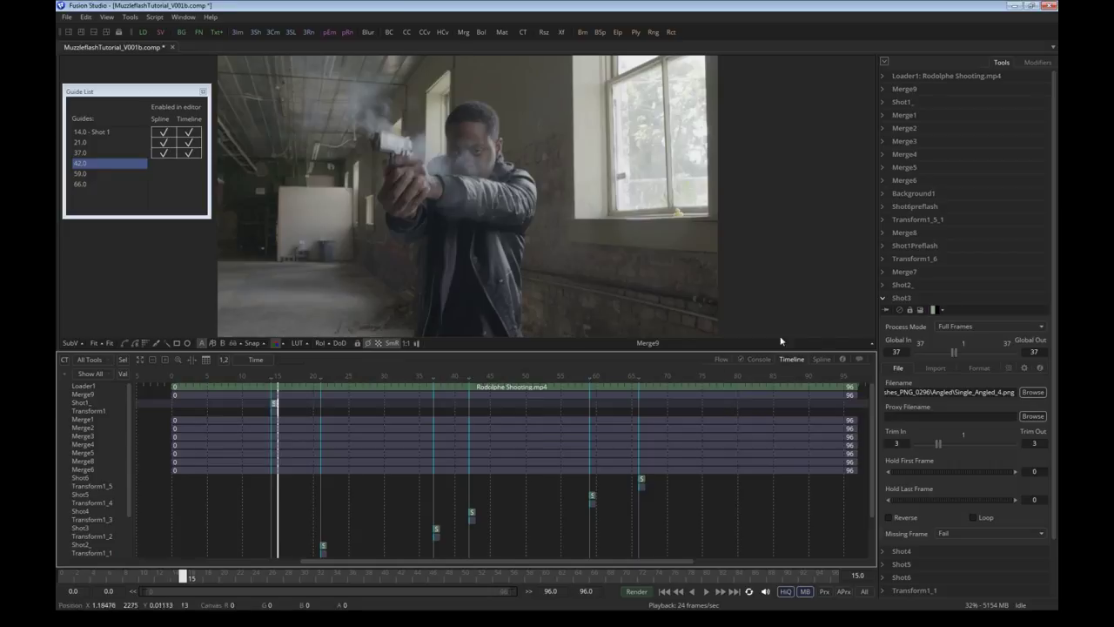
left_click(720, 359)
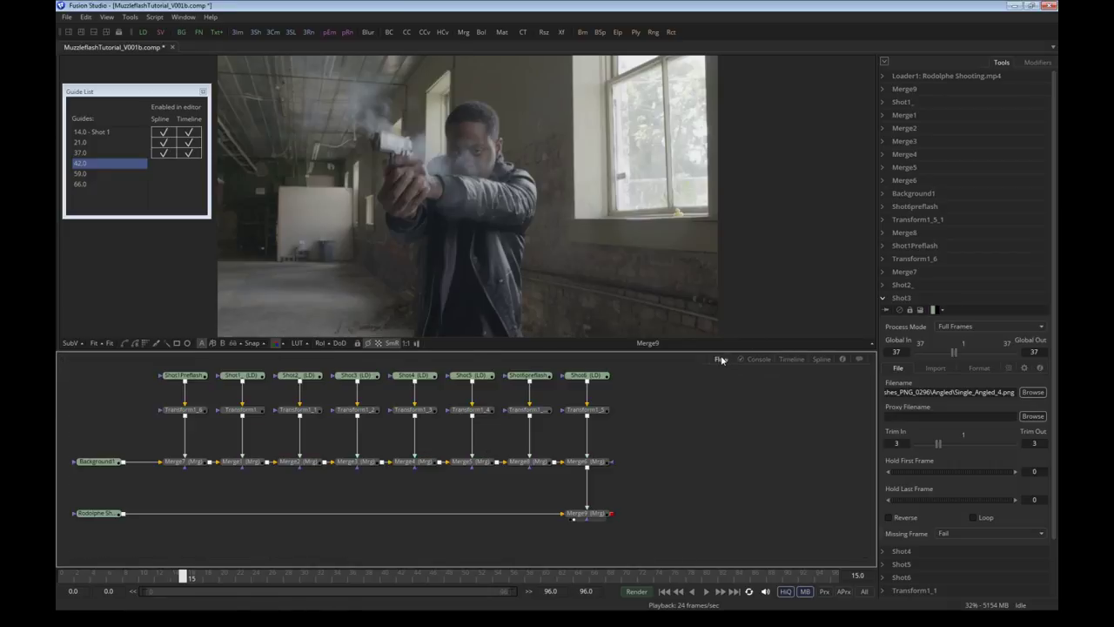
Add a Time Speed node fed by Merge6's output and view it at frame 15
right_click(645, 474)
mouse_move(698, 274)
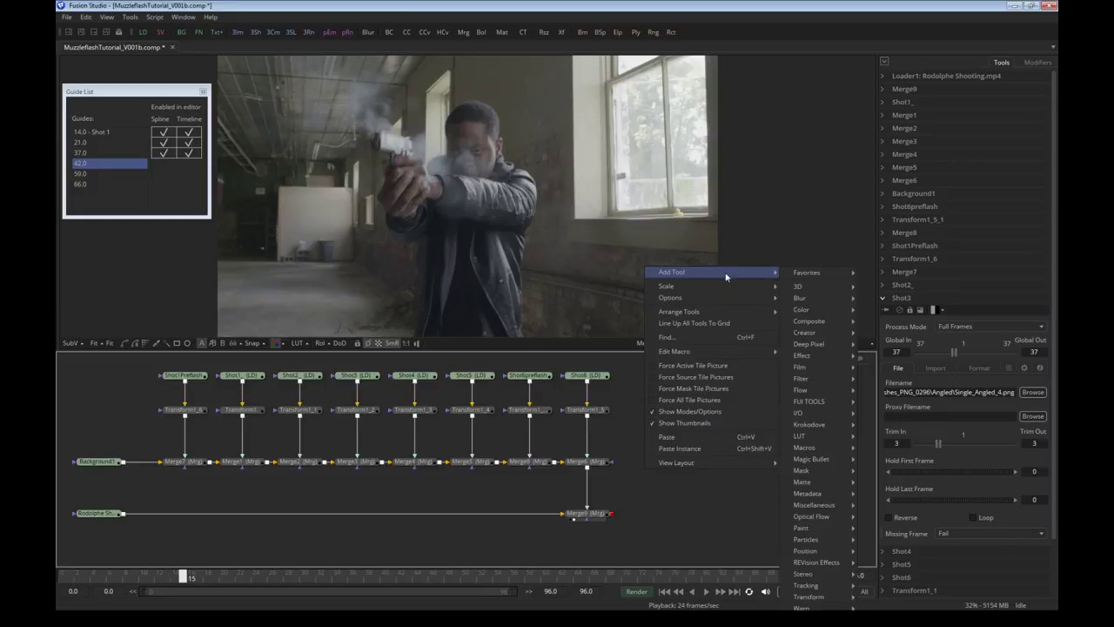
mouse_move(828, 509)
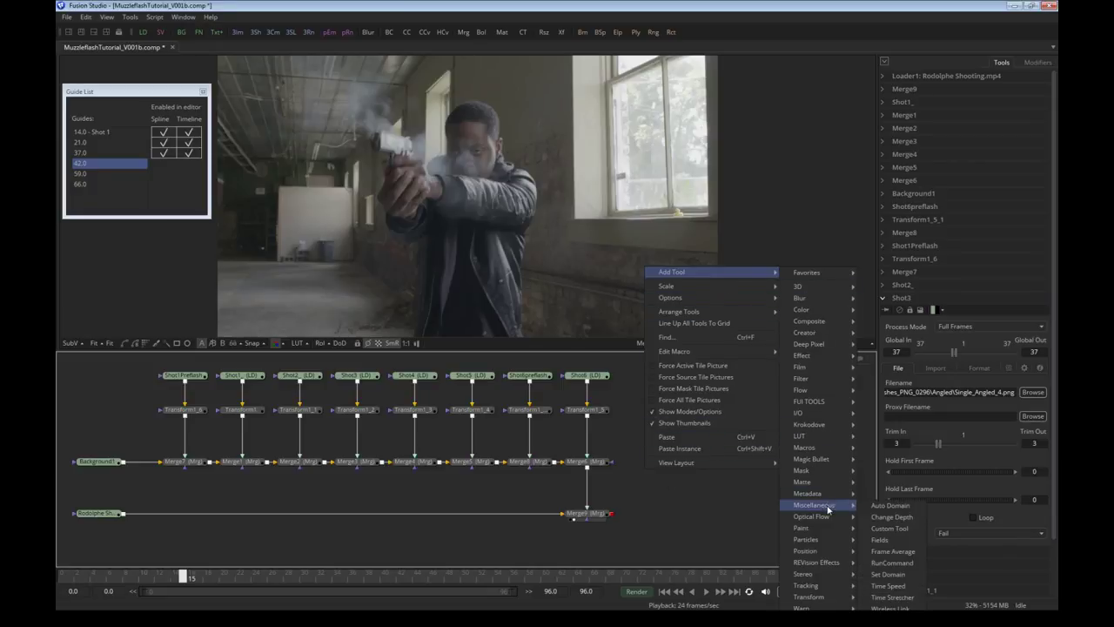
left_click(890, 587)
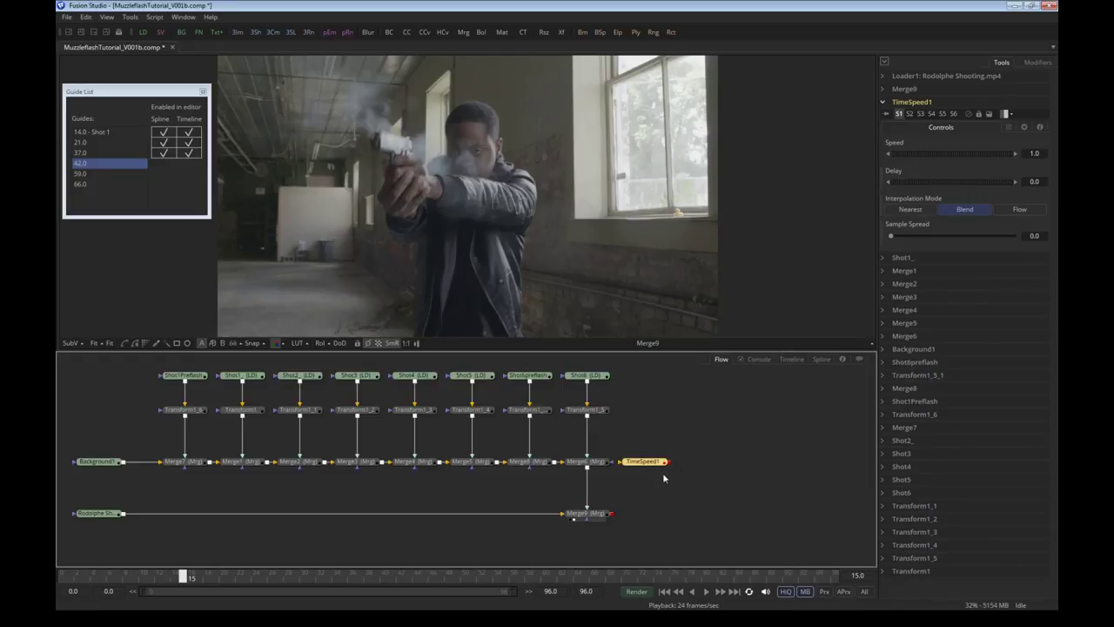
left_click_drag(655, 468, 694, 485)
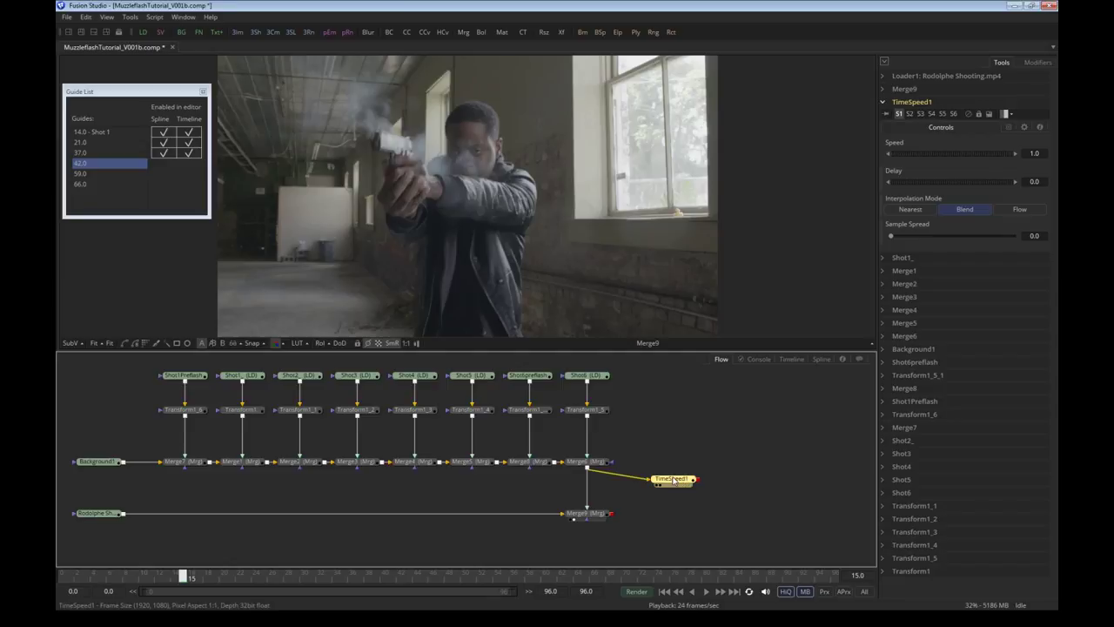
key("1")
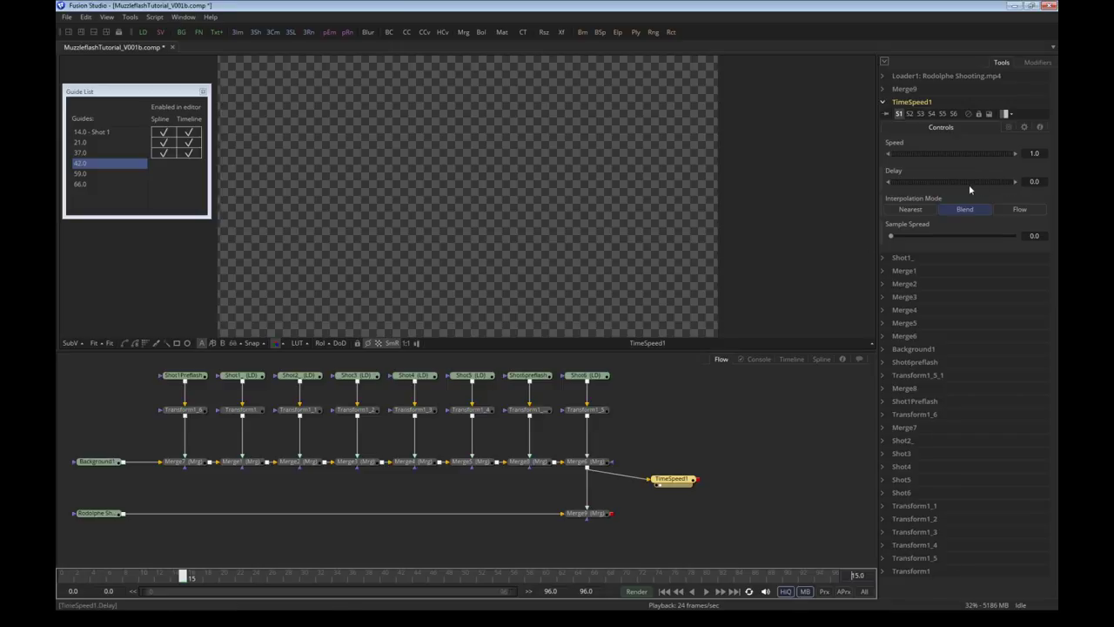
Set TimeSpeed1's Delay to 1
left_click(1034, 181)
type("1")
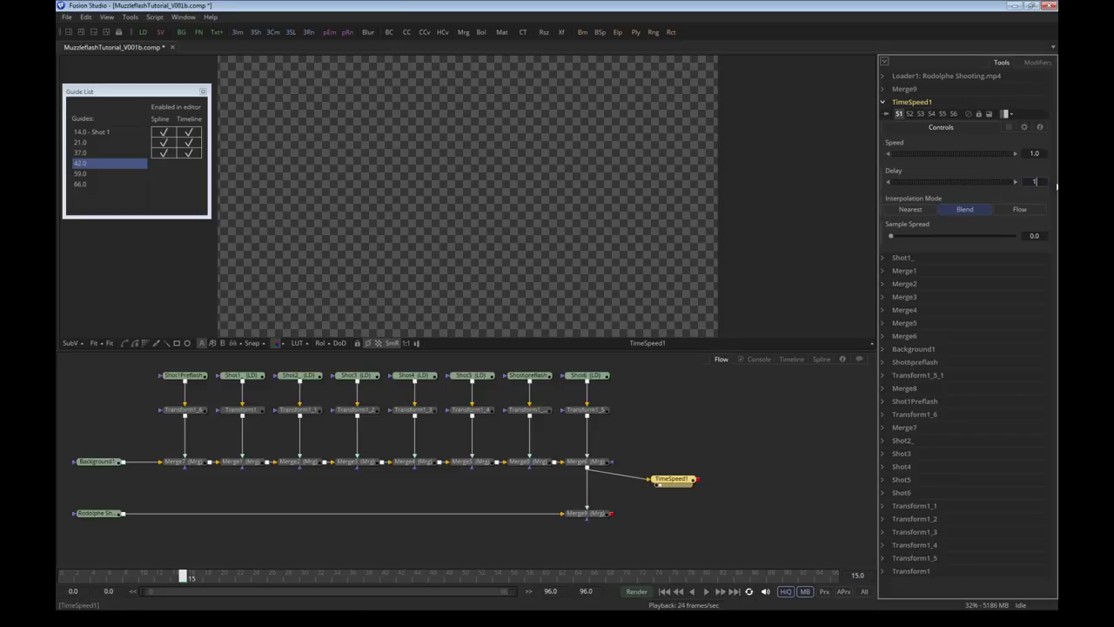
key("Return")
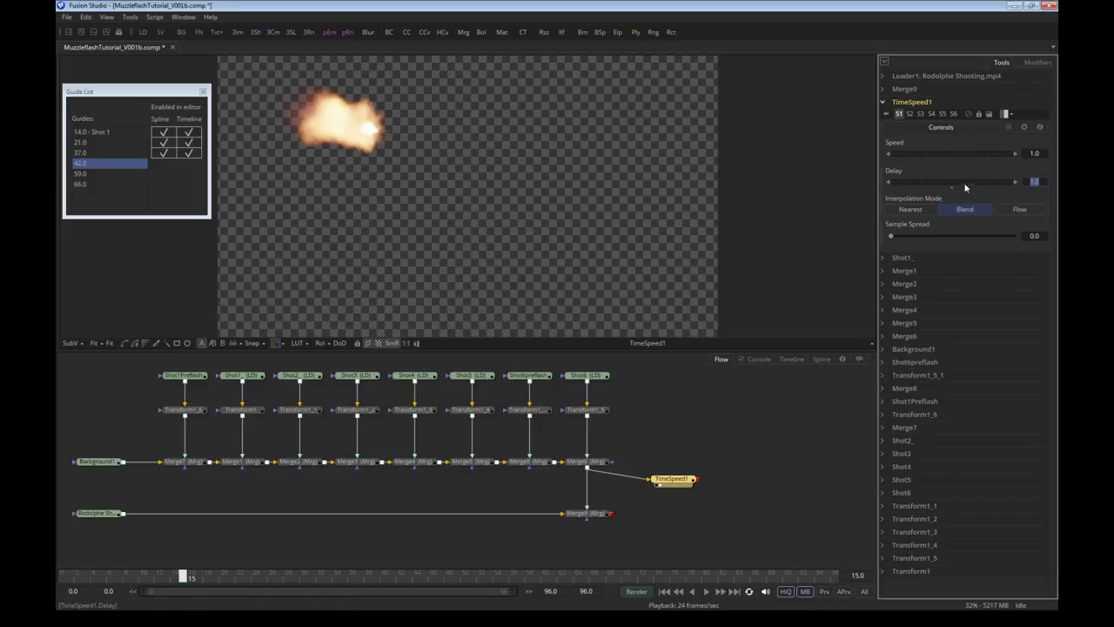
left_click(662, 444)
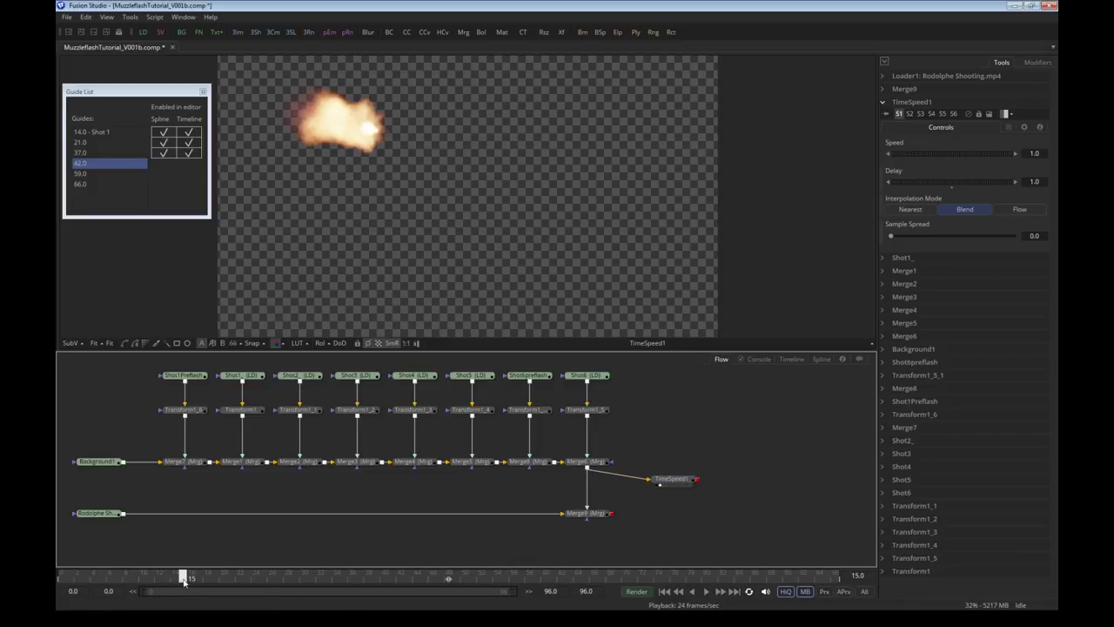
Merge TimeSpeed1's output over Merge9 with a second Screen-mode merge, tidy the nodes, and go to frame 15
left_click_drag(660, 484, 680, 470)
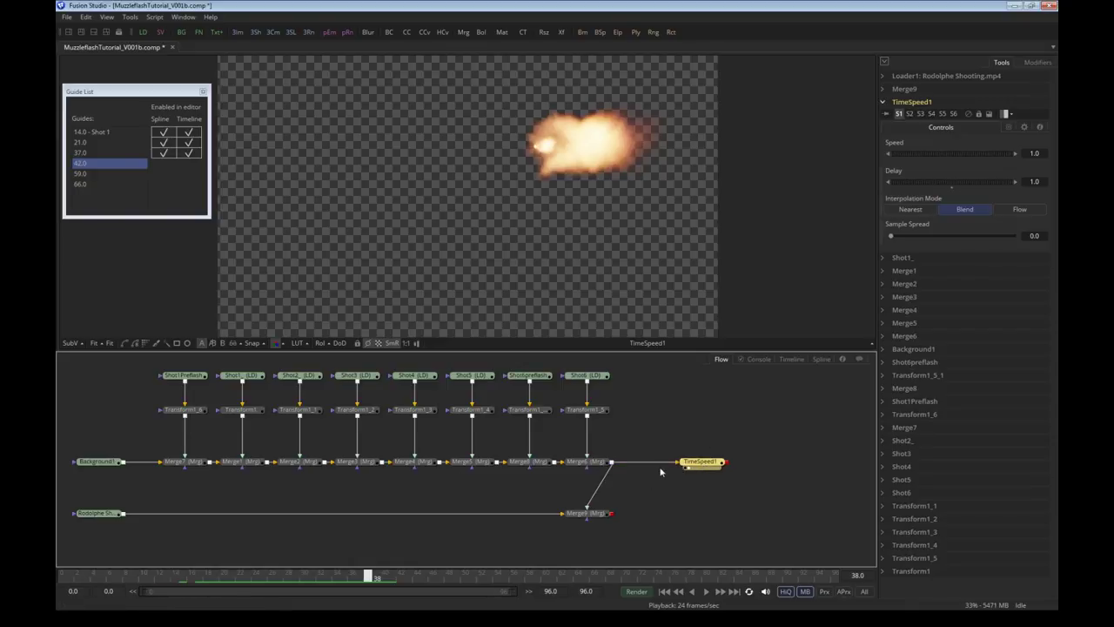
left_click_drag(588, 512, 618, 514)
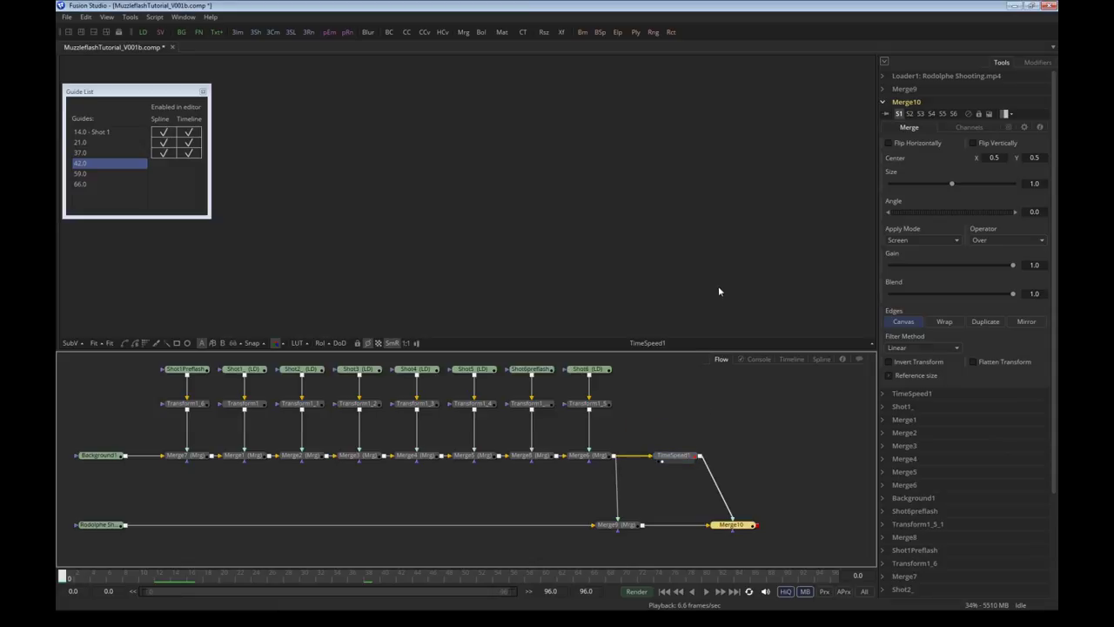
left_click_drag(172, 578, 182, 578)
Insert a Blur node between TimeSpeed1 and Merge10, and set its blur size to about 34.5
left_click(675, 455)
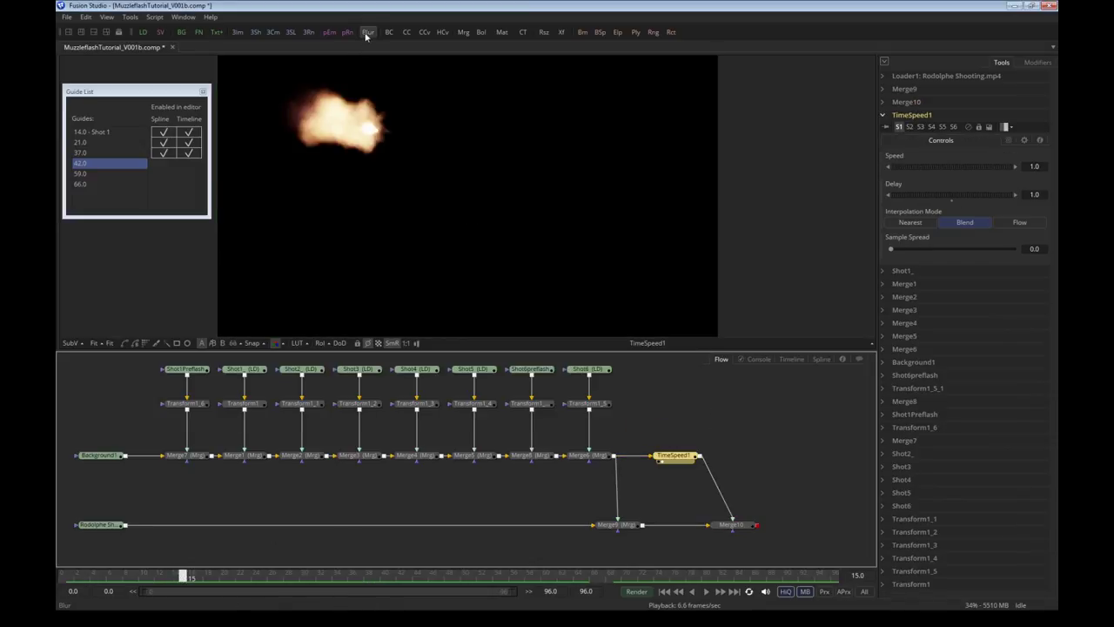
left_click(367, 32)
left_click_drag(675, 475, 734, 474)
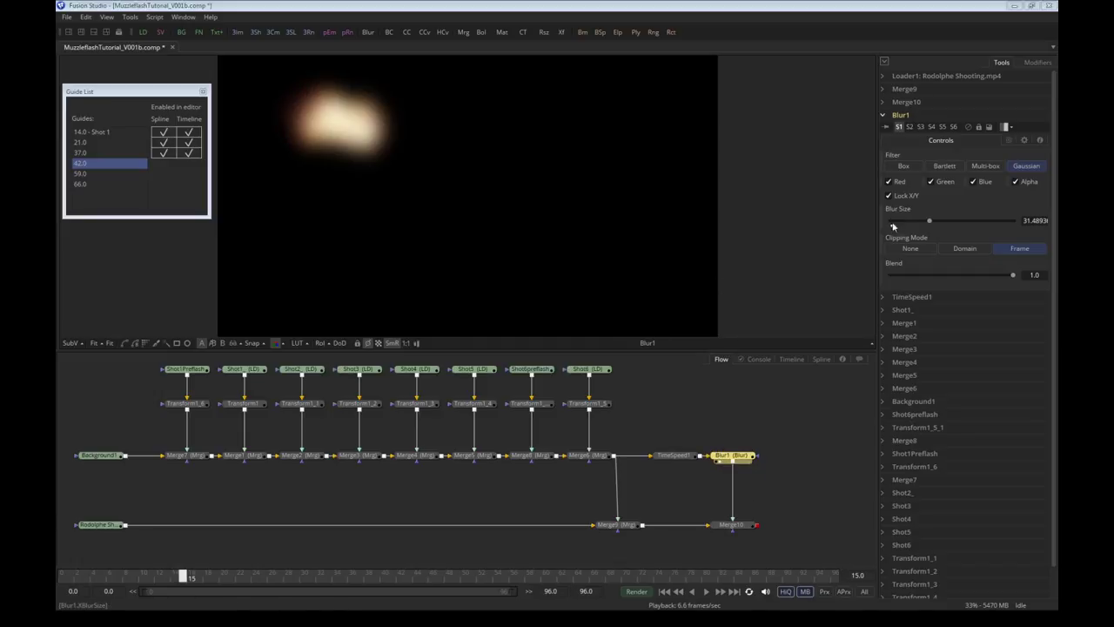
left_click_drag(932, 224, 934, 223)
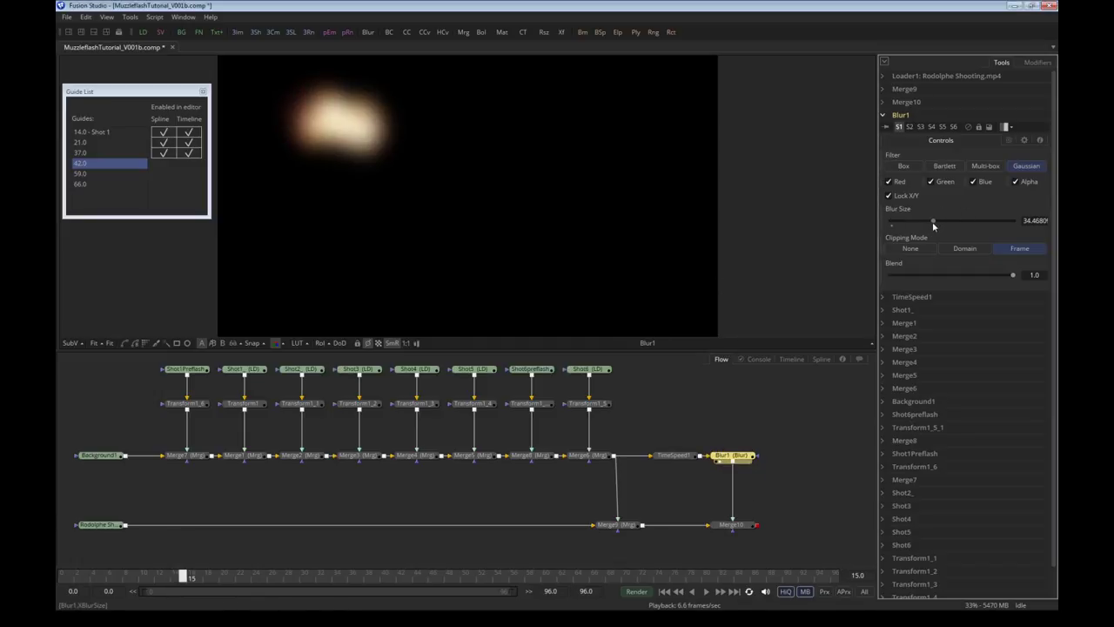
Insert a Displace node between Blur1 and Merge10, set to X Y type with Luma for both the X and Y channels
key("ctrl+space")
type("disp")
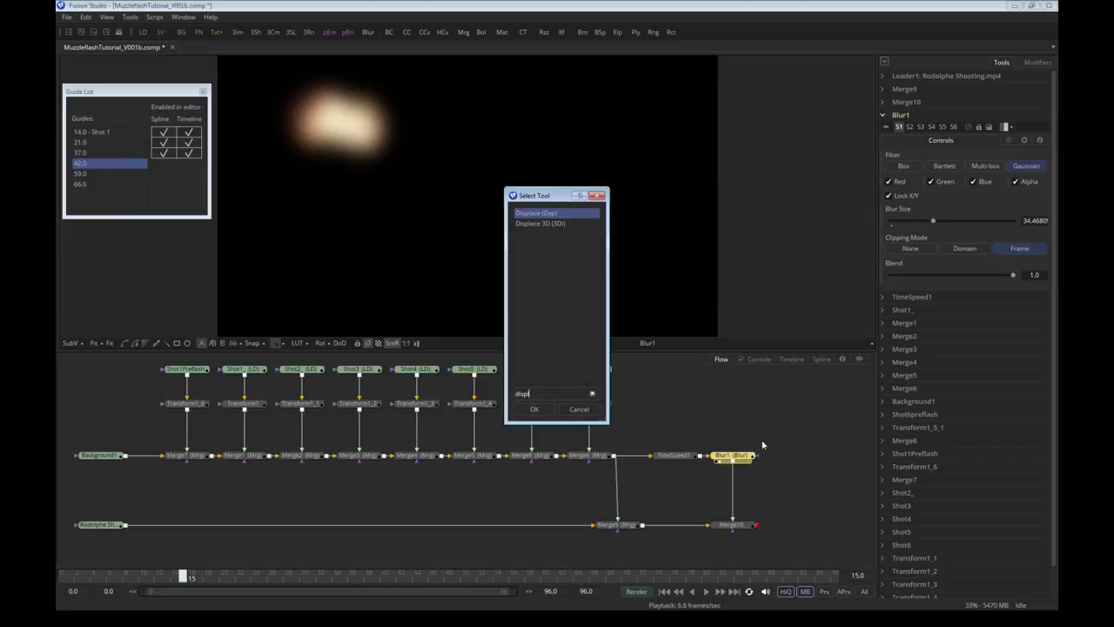
key("Return")
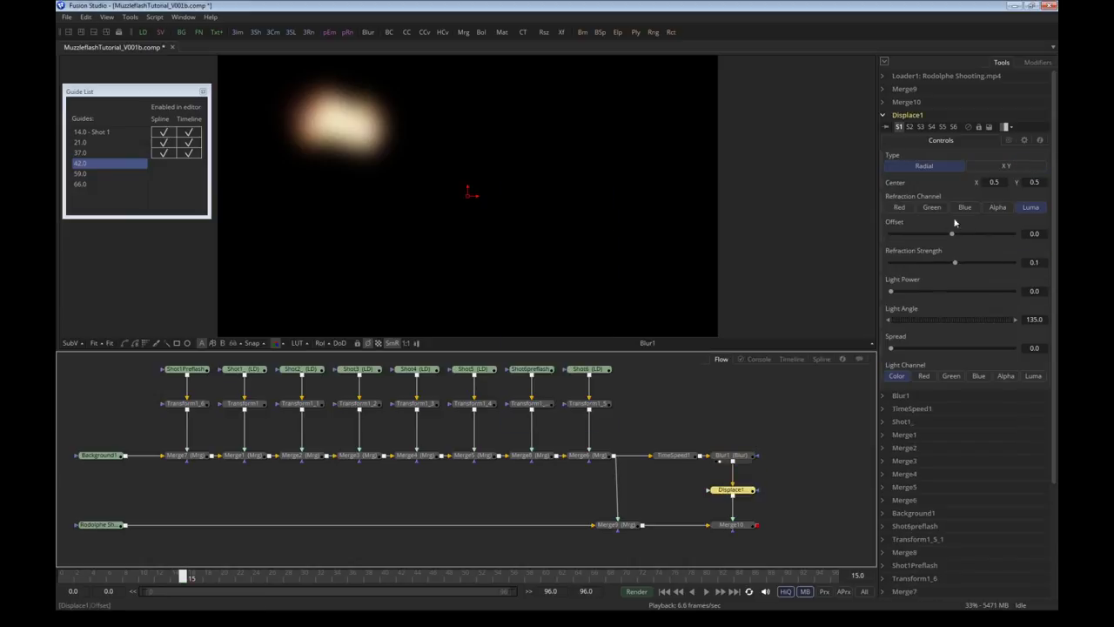
left_click(1001, 166)
left_click(1030, 191)
left_click(1031, 274)
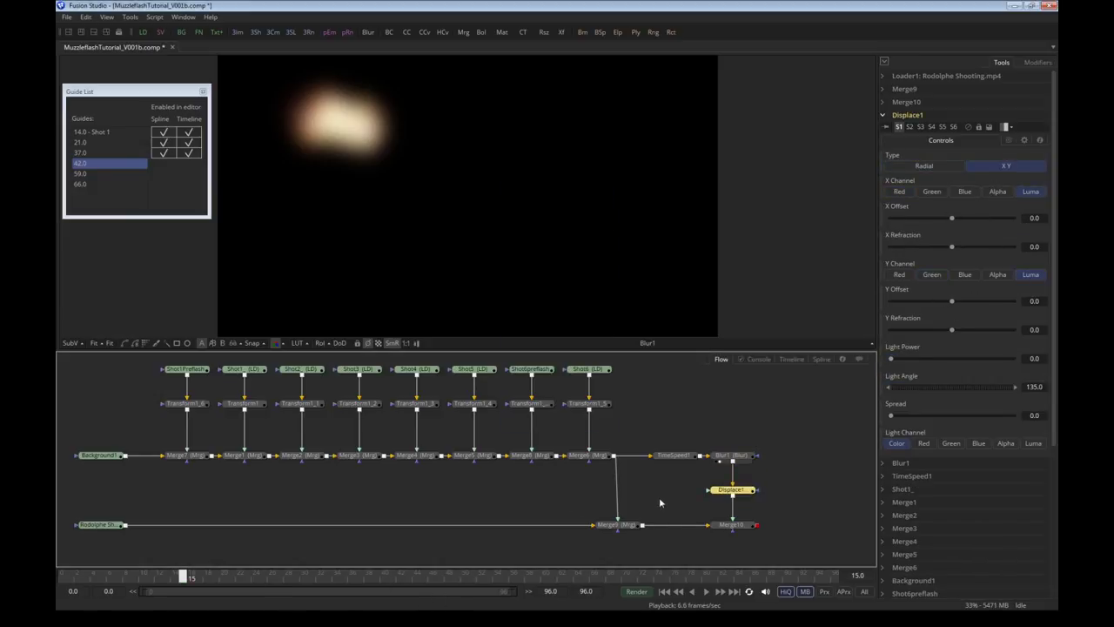
Add a FastNoise node beside Displace1, connect it as the displacement map input, and view the noise
right_click(642, 490)
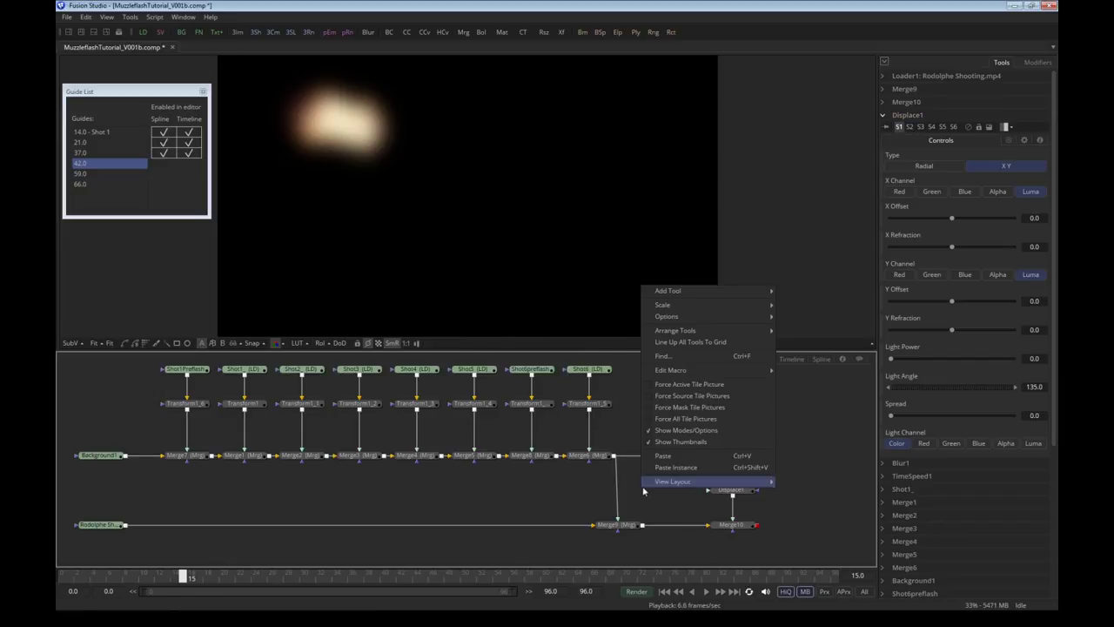
left_click(634, 503)
key("shift+space")
type("disp")
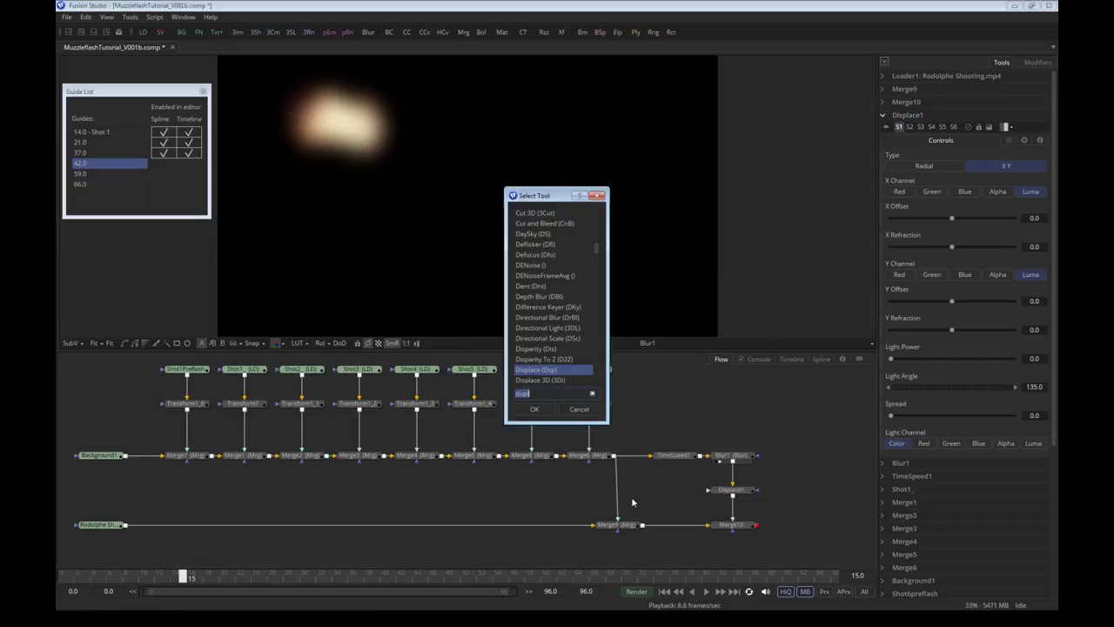
type("fa")
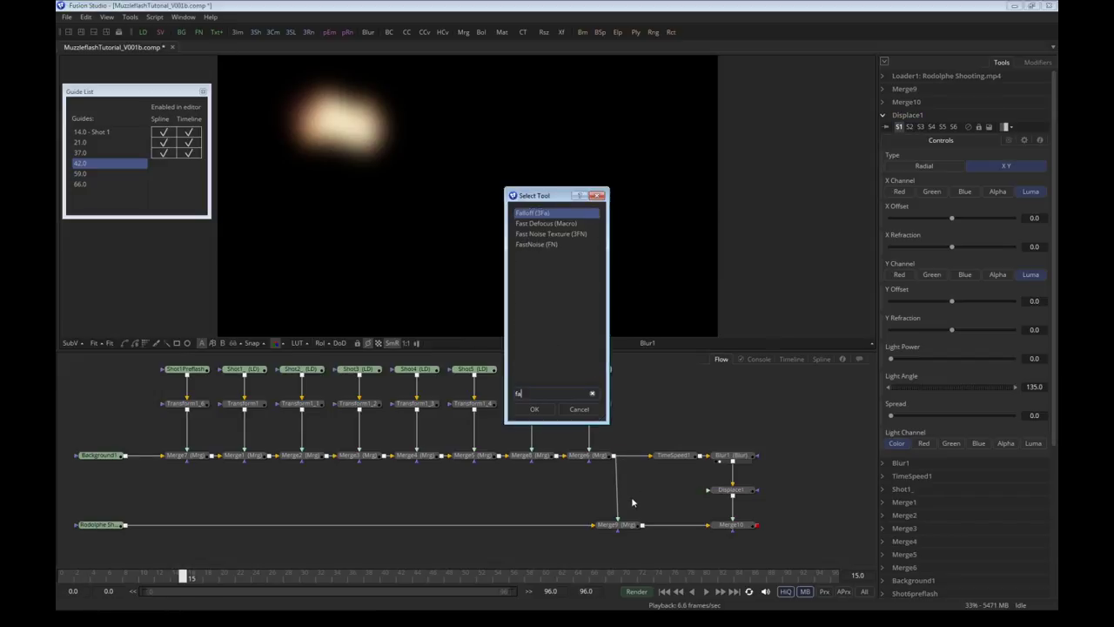
double_click(557, 243)
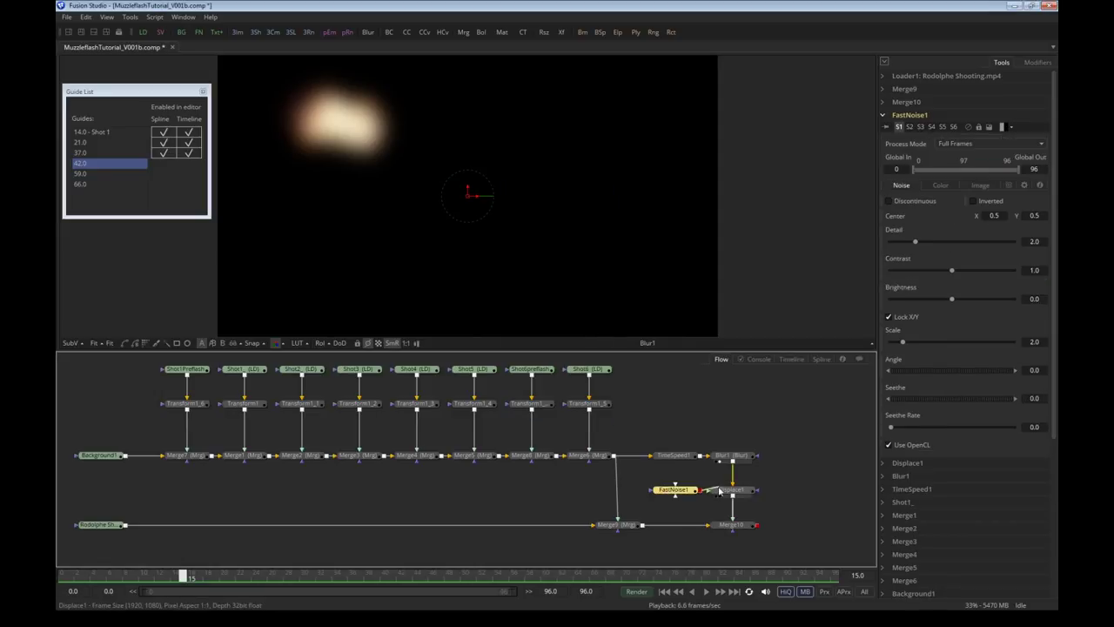
key("1")
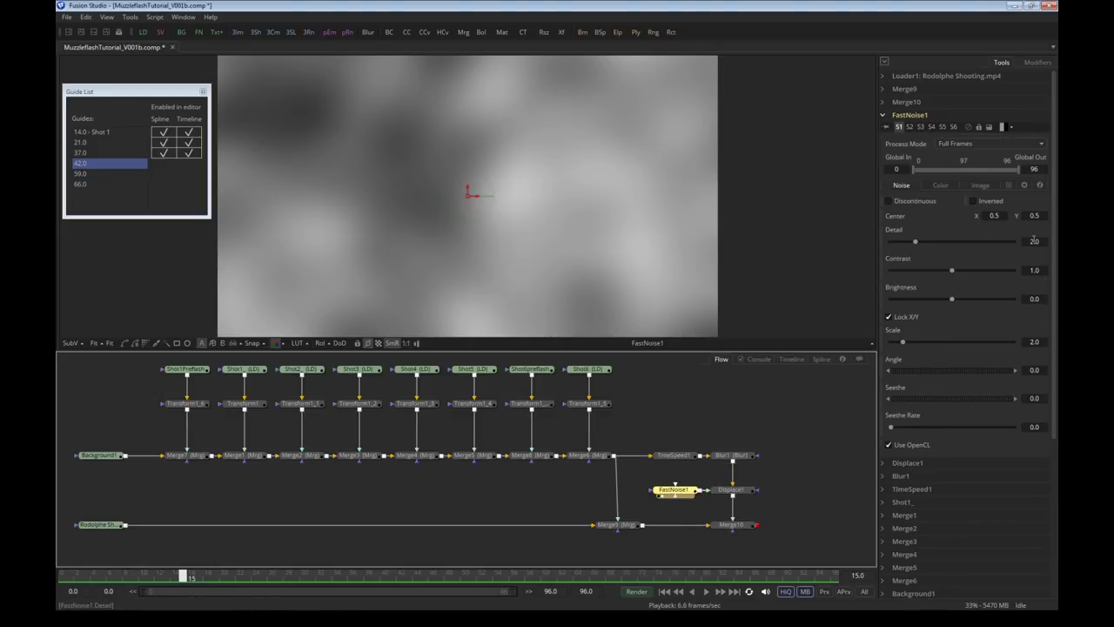
Set FastNoise1's Detail to 3.53 and its Scale to 14.25
left_click(1042, 242)
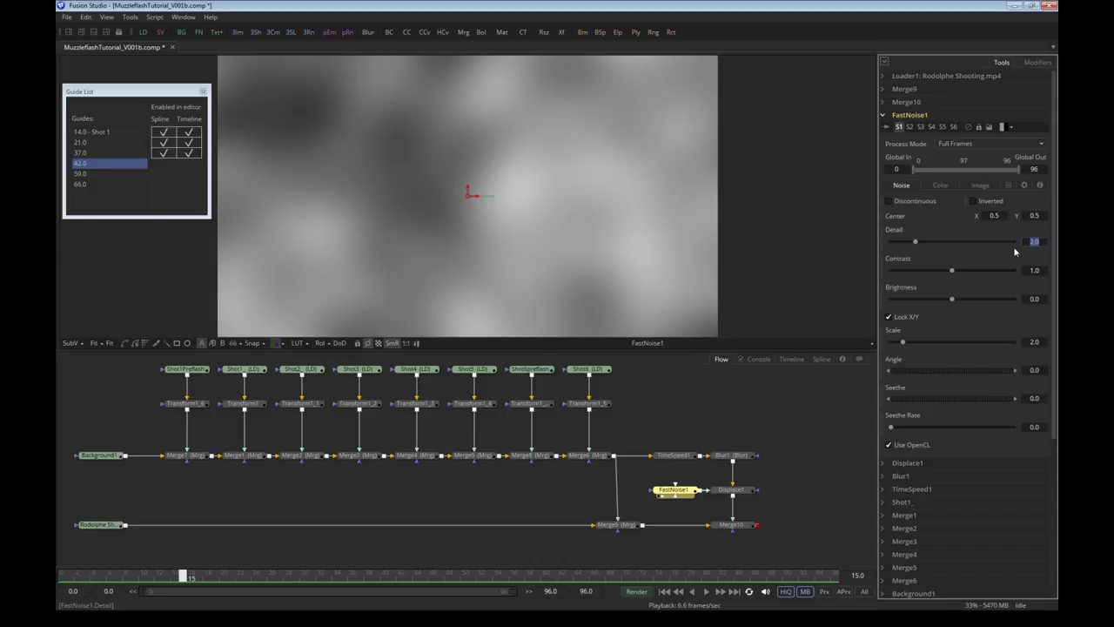
type("3.5")
key("Return")
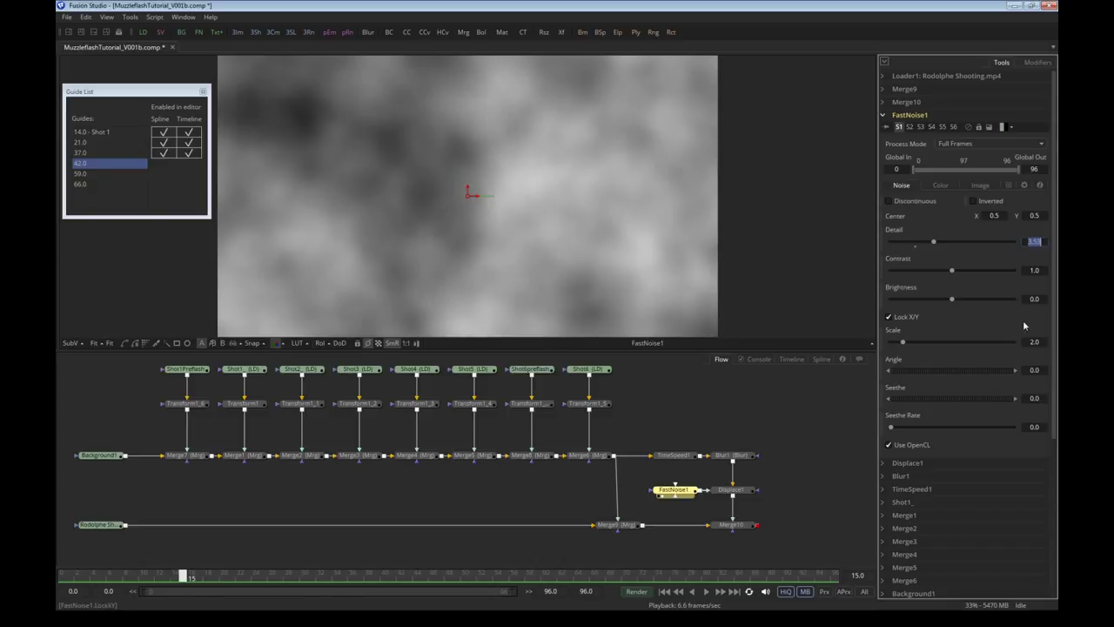
left_click(1043, 341)
type("14.25")
key("Return")
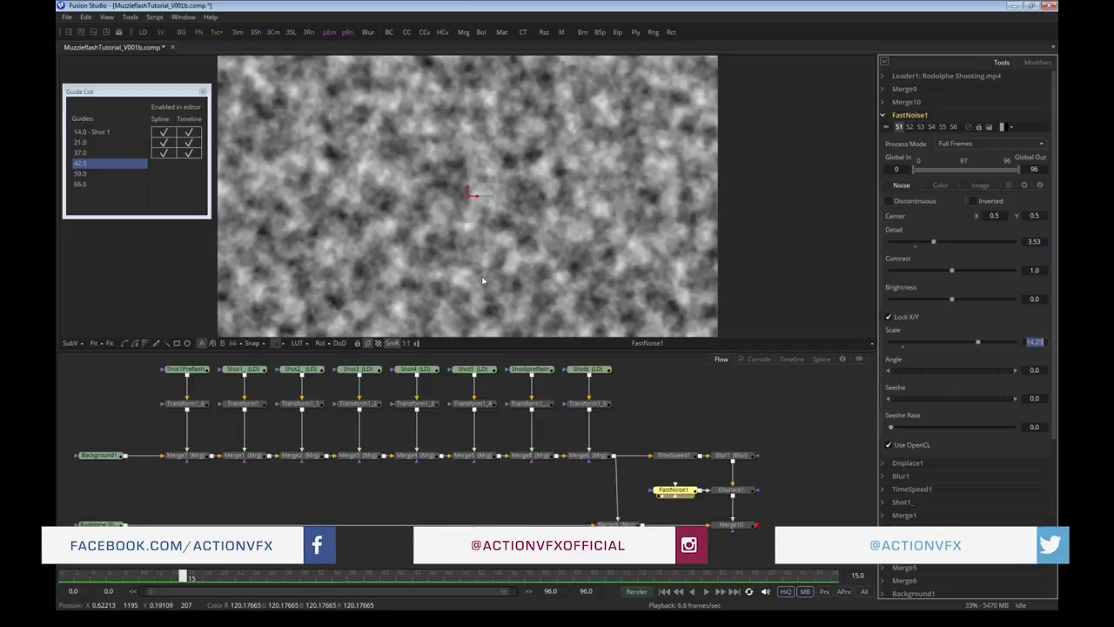
View Displace1 and set its X Offset to about -0.019 and X Refraction to about 0.0855
left_click(738, 492)
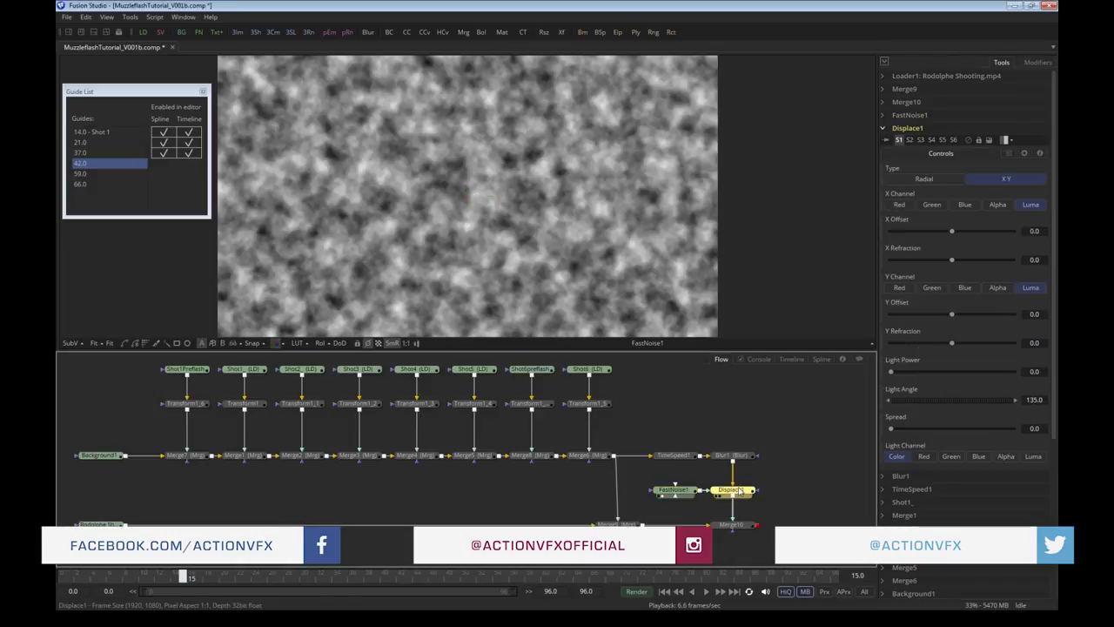
key("1")
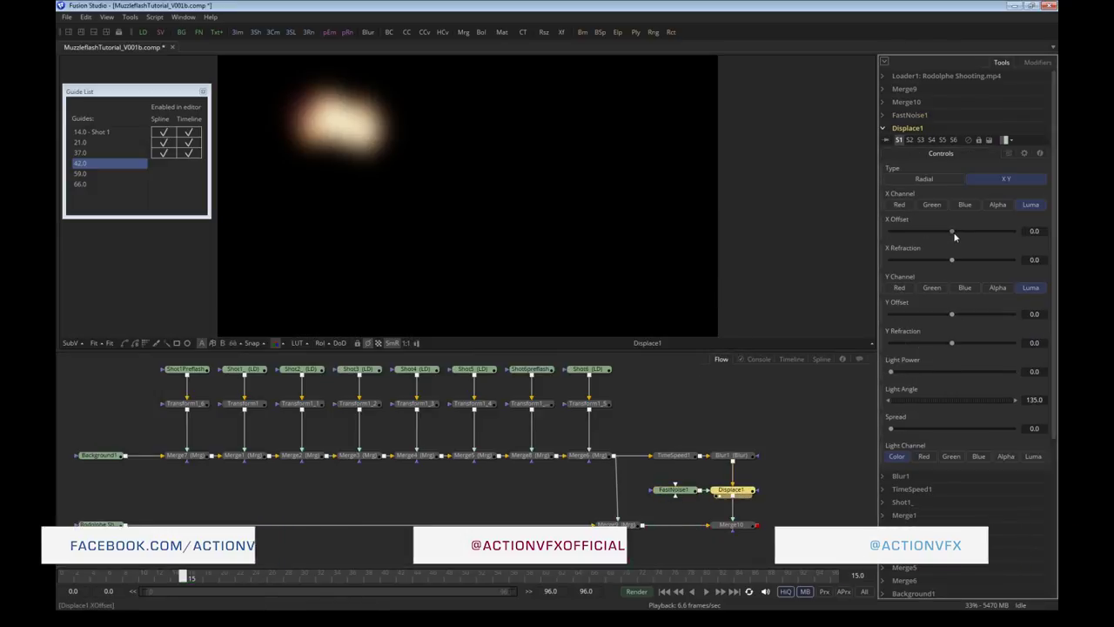
left_click_drag(952, 233, 1004, 260)
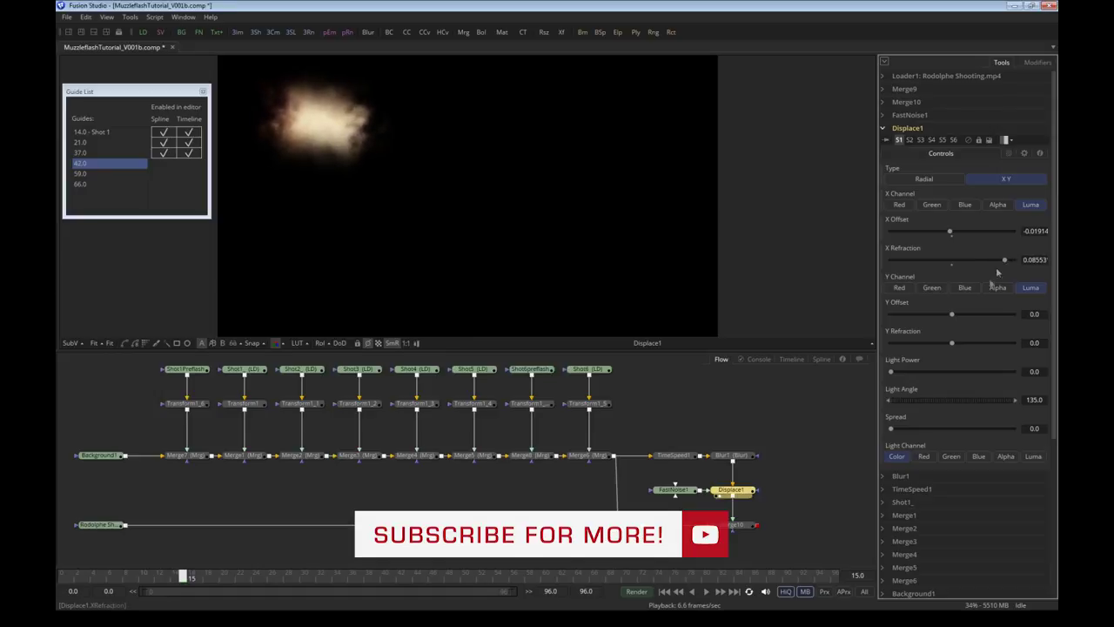
Set Displace1's Y refraction to about 0.057, Y offset to about -0.25 and spread to about 0.37, and lower its blend
left_click_drag(952, 342, 924, 325)
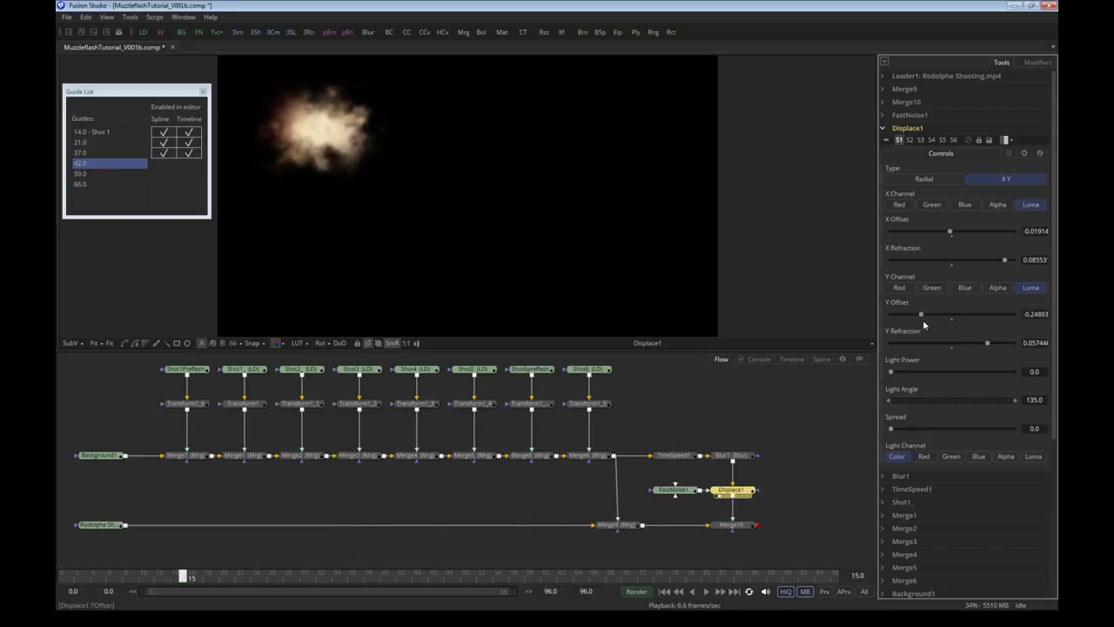
left_click_drag(889, 427, 906, 428)
left_click(1008, 153)
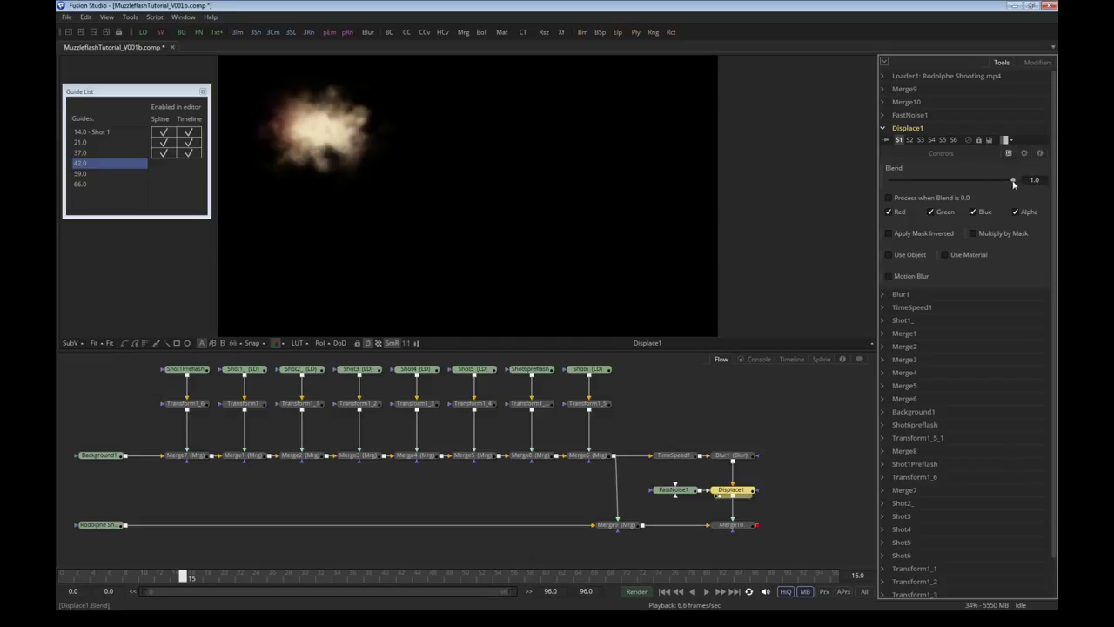
left_click(967, 152)
left_click(1008, 153)
left_click_drag(1013, 180, 984, 186)
View the Merge10 composite and set Displace1's X offset to about -0.25 and Y offset to about -0.33
left_click(731, 525)
key("1")
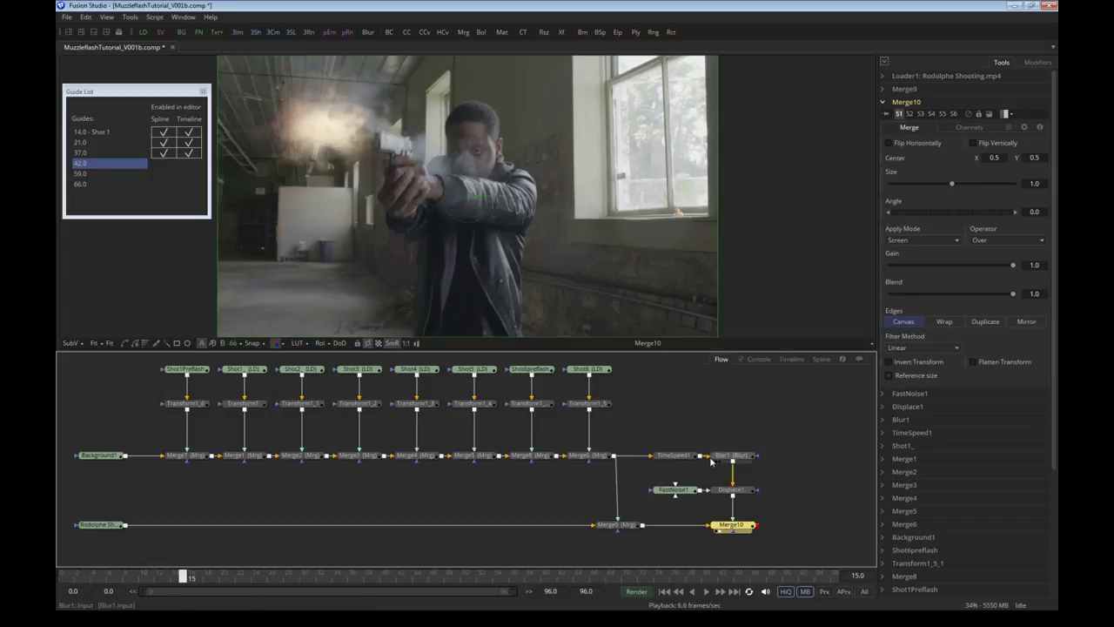
left_click(729, 489)
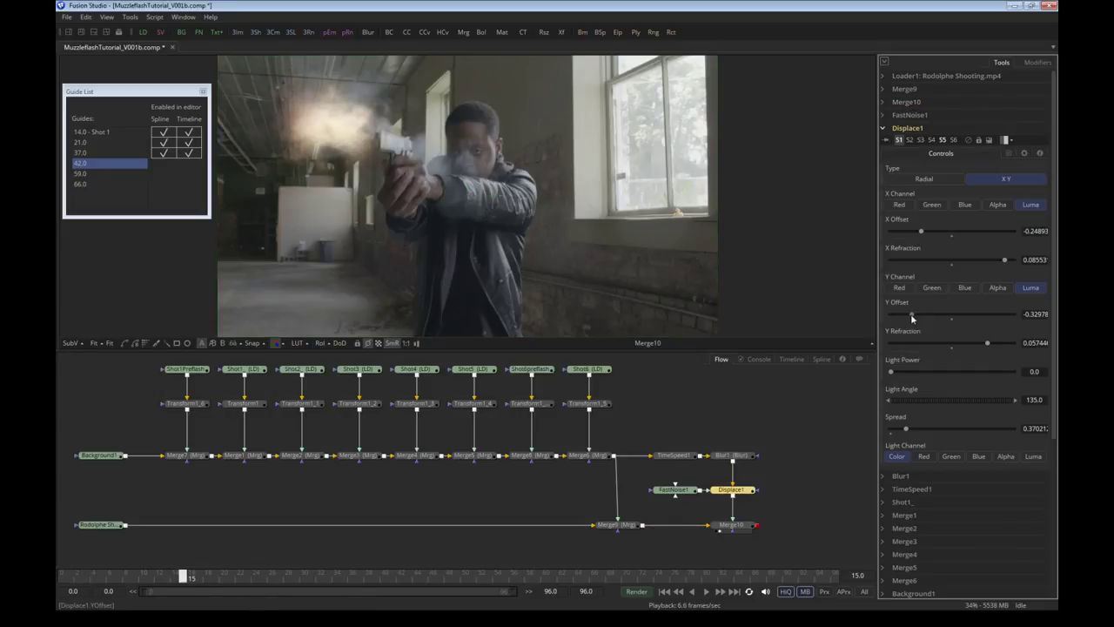
Move the FastNoise1 and Displace1 nodes up close beneath Blur1 and save the composition
left_click_drag(649, 481, 721, 474)
left_click(724, 443)
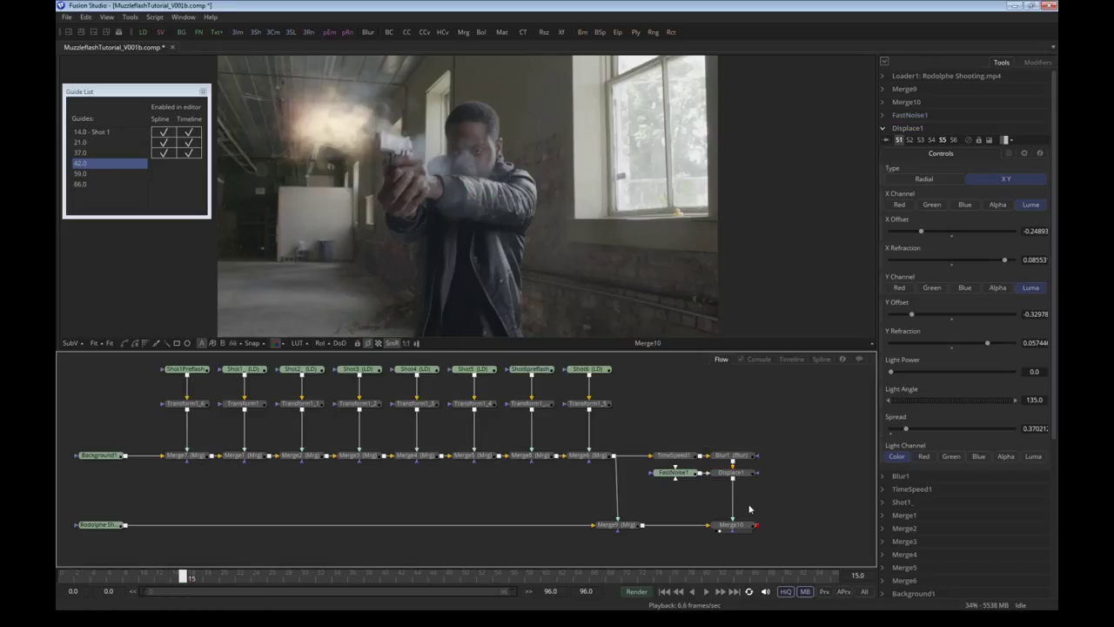
key("ctrl+s")
Insert an AEStyleTint macro between Displace1 and Merge10 and view its output
key("shift+space")
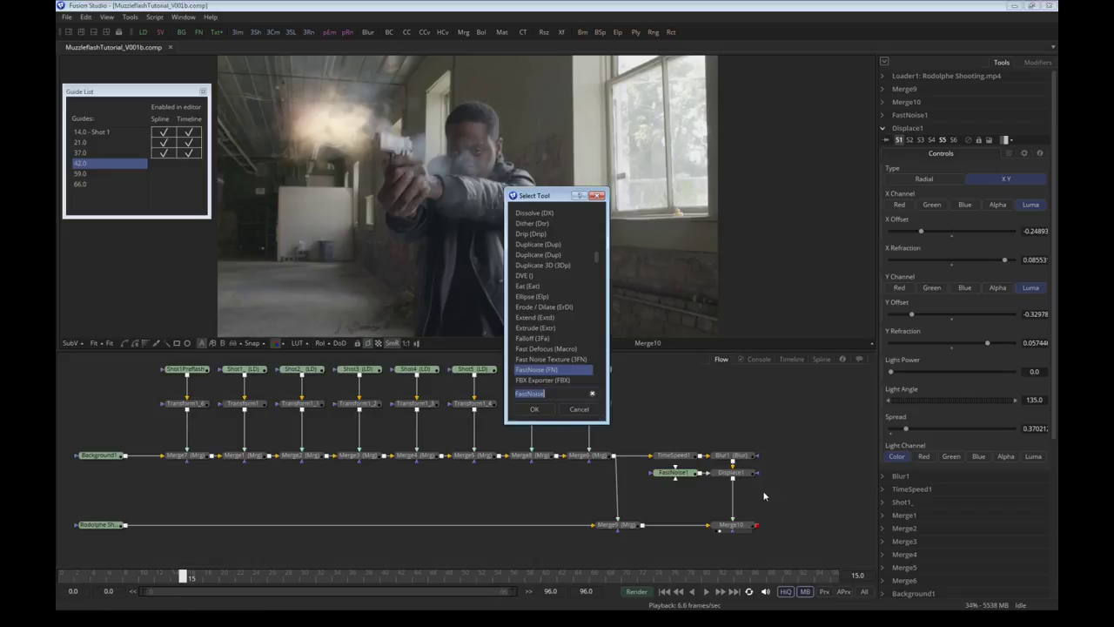
type("ae")
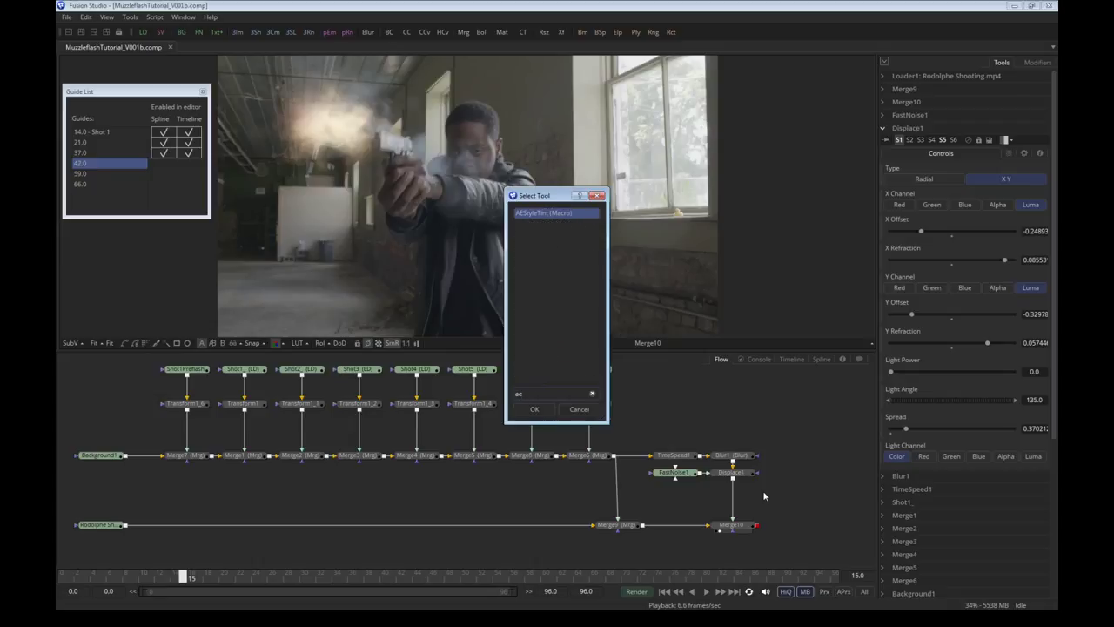
key("Return")
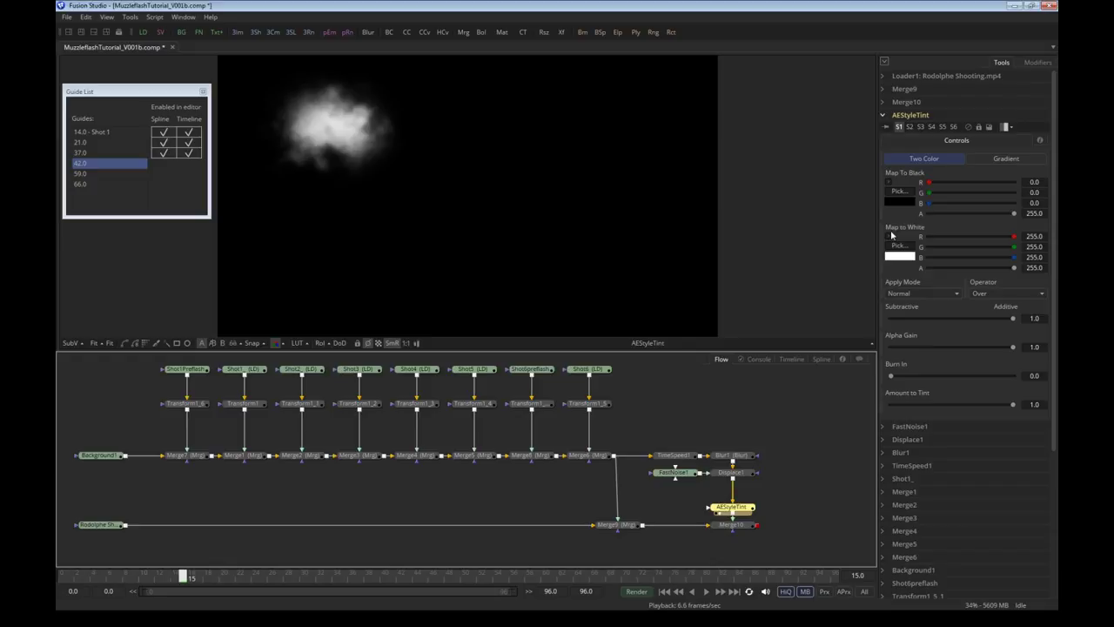
Try the Screen, Overlay and Lighten apply modes on AEStyleTint and return it to Normal
left_click(918, 295)
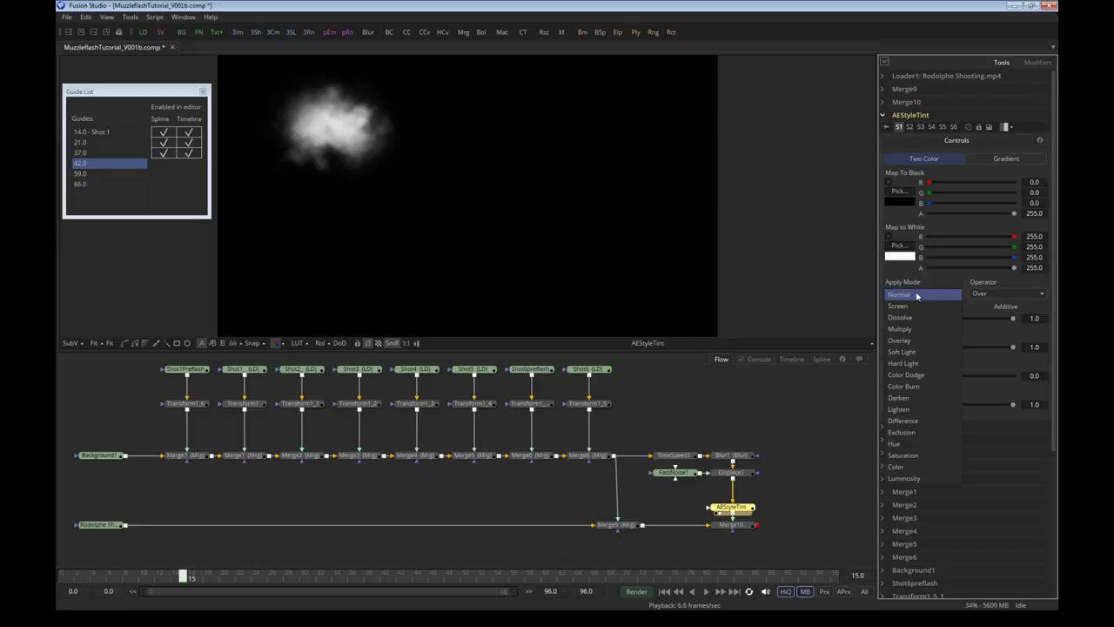
left_click(921, 307)
left_click(921, 292)
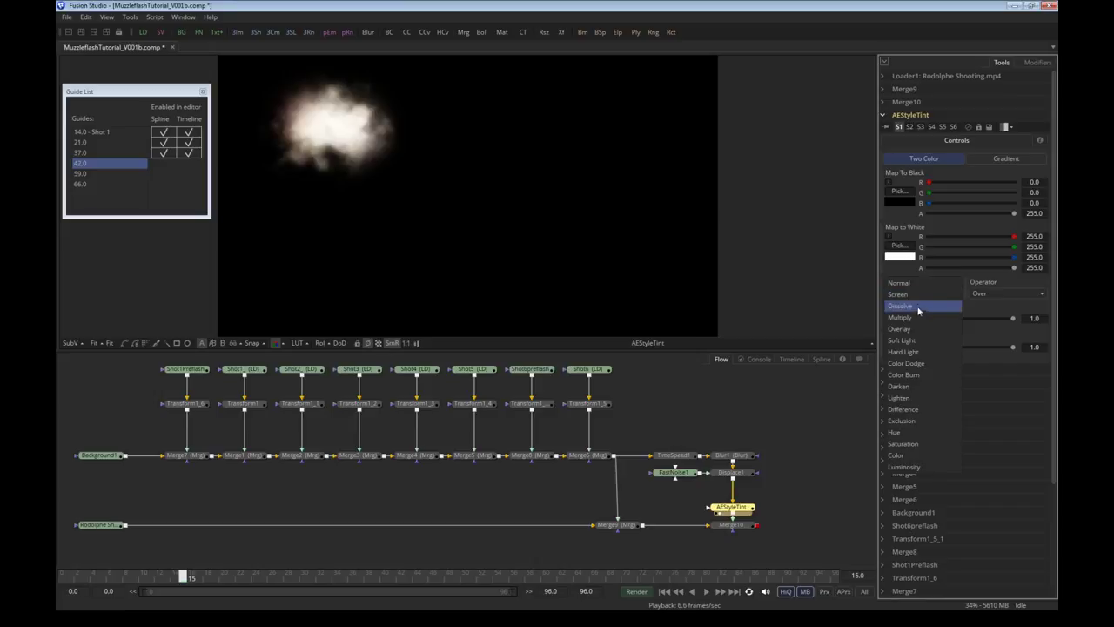
left_click(909, 324)
left_click(914, 293)
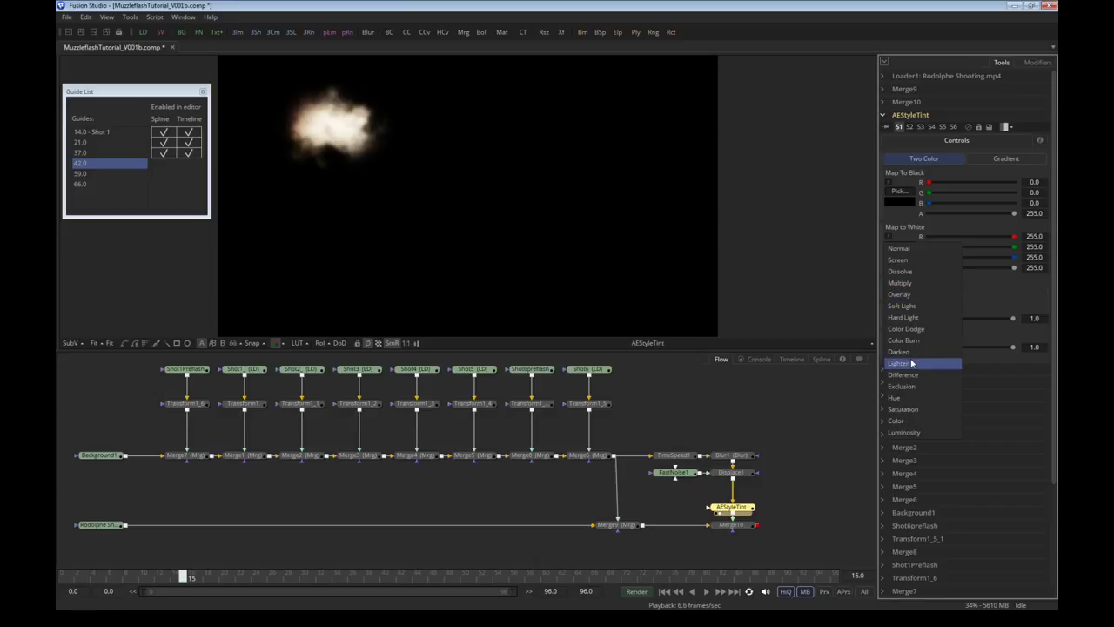
left_click(913, 363)
left_click(912, 294)
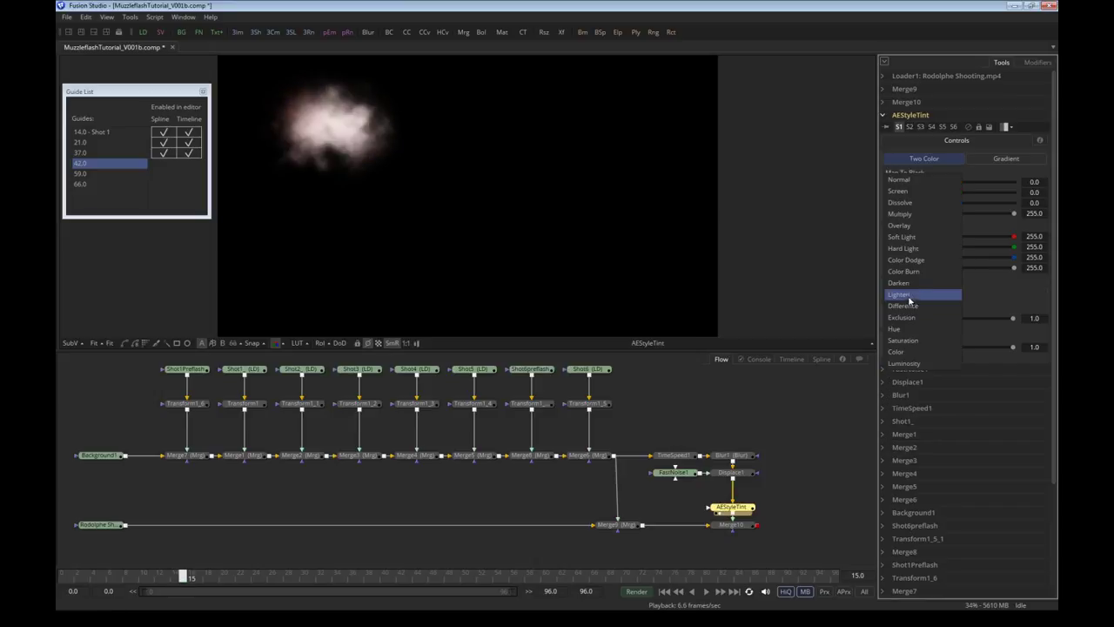
left_click(910, 179)
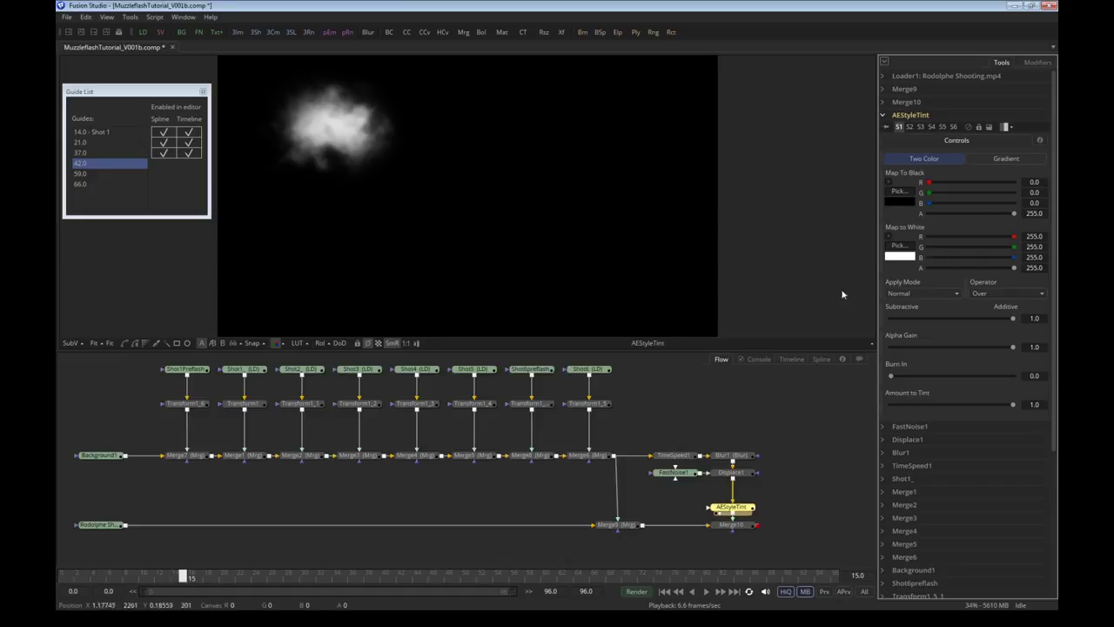
Map AEStyleTint's white to bright red, set the amount to tint to about 0.24, and compare the result with Displace1's output
left_click(889, 238)
left_click_drag(929, 280, 972, 274)
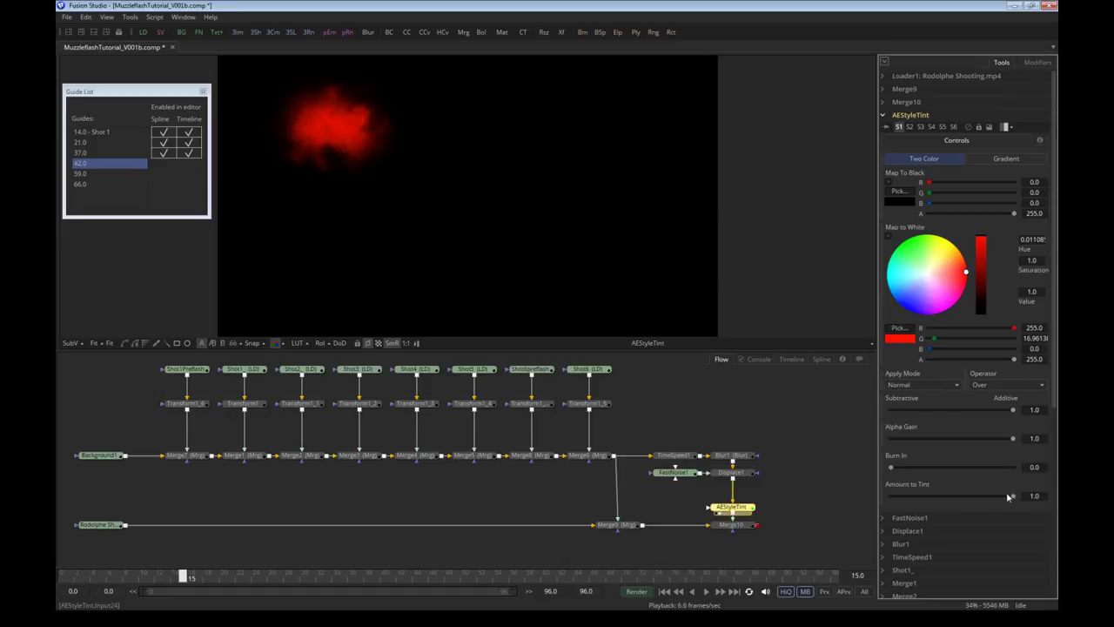
left_click_drag(1014, 497, 919, 510)
left_click_drag(733, 472, 723, 313)
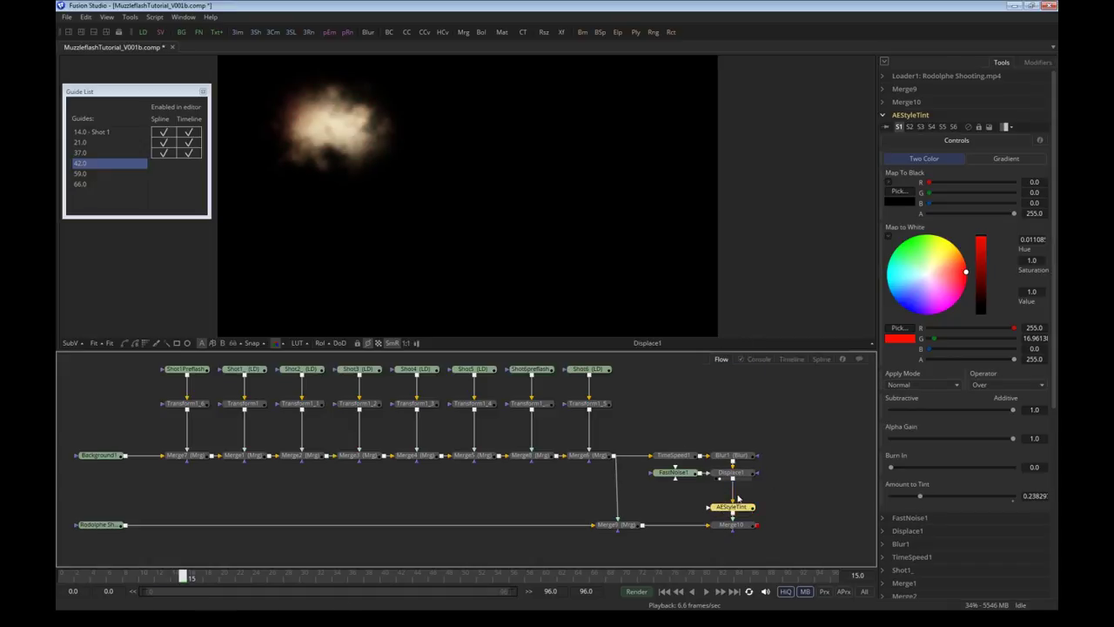
key("1")
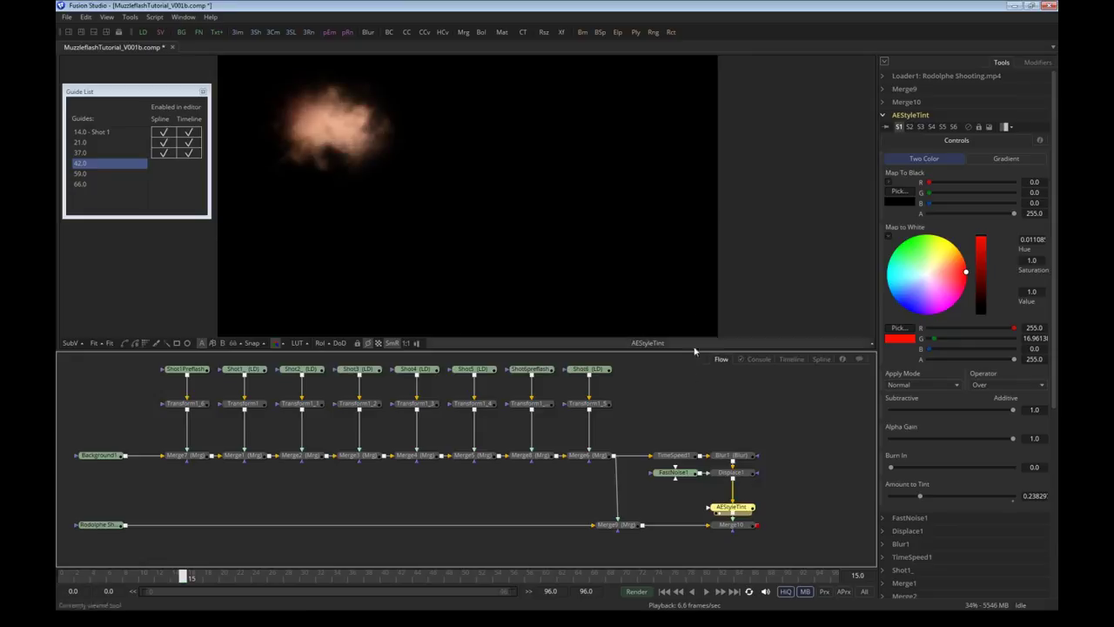
View the Merge10 composite and set Merge10's blend to about 0.5
left_click(734, 525)
key("1")
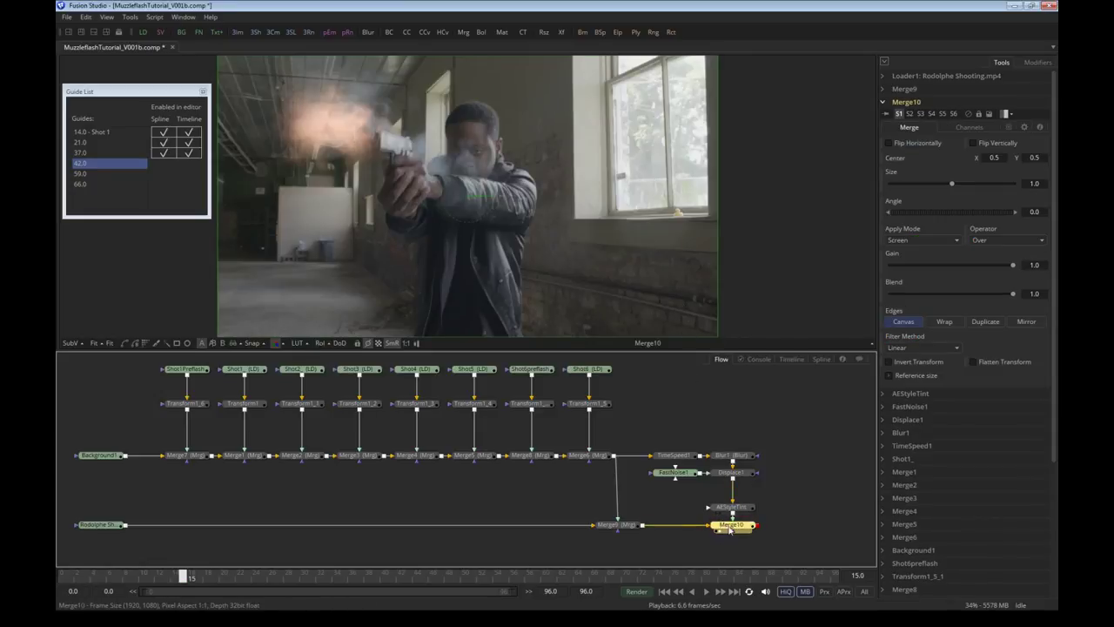
left_click_drag(1011, 296, 951, 297)
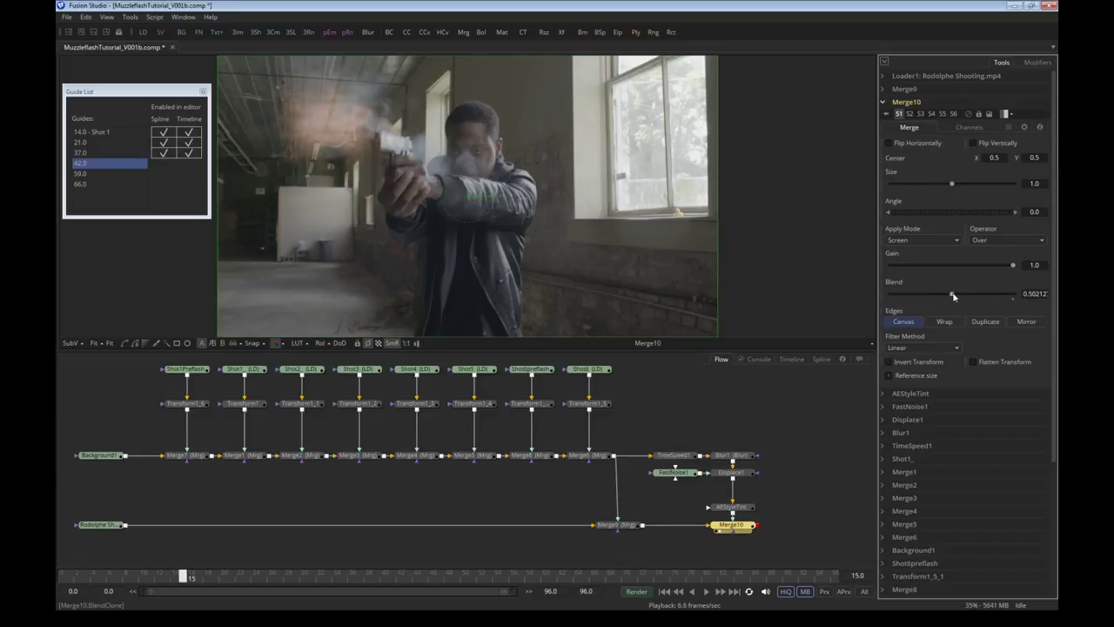
Move the AEStyleTint node up beneath Displace1 and play through the composite at Merge10
left_click(747, 507)
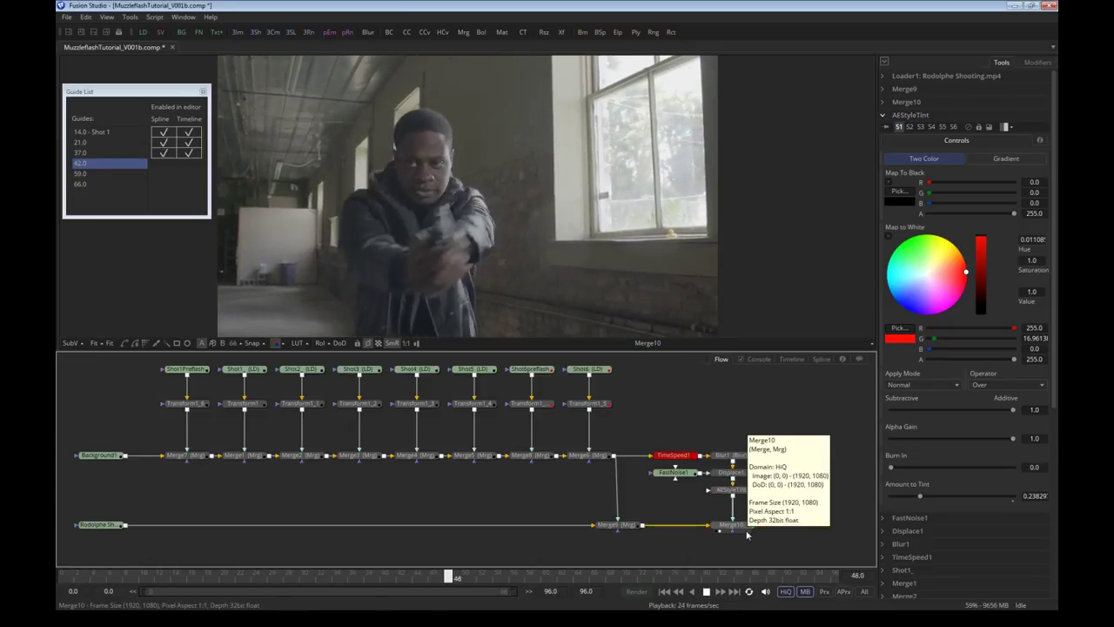
left_click(732, 525)
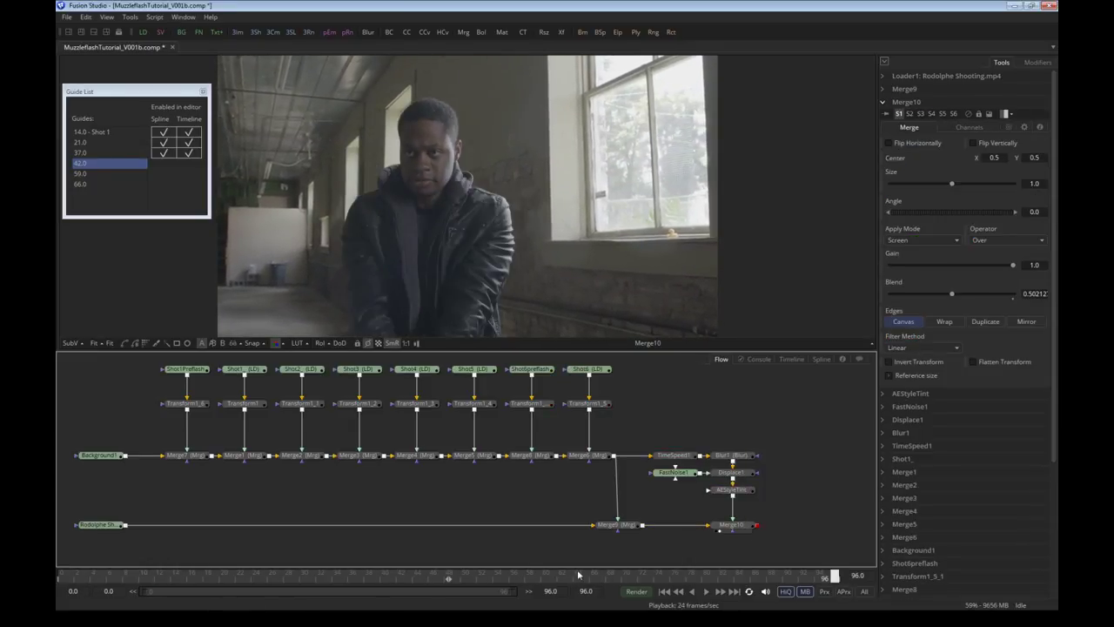
left_click_drag(577, 569, 407, 573)
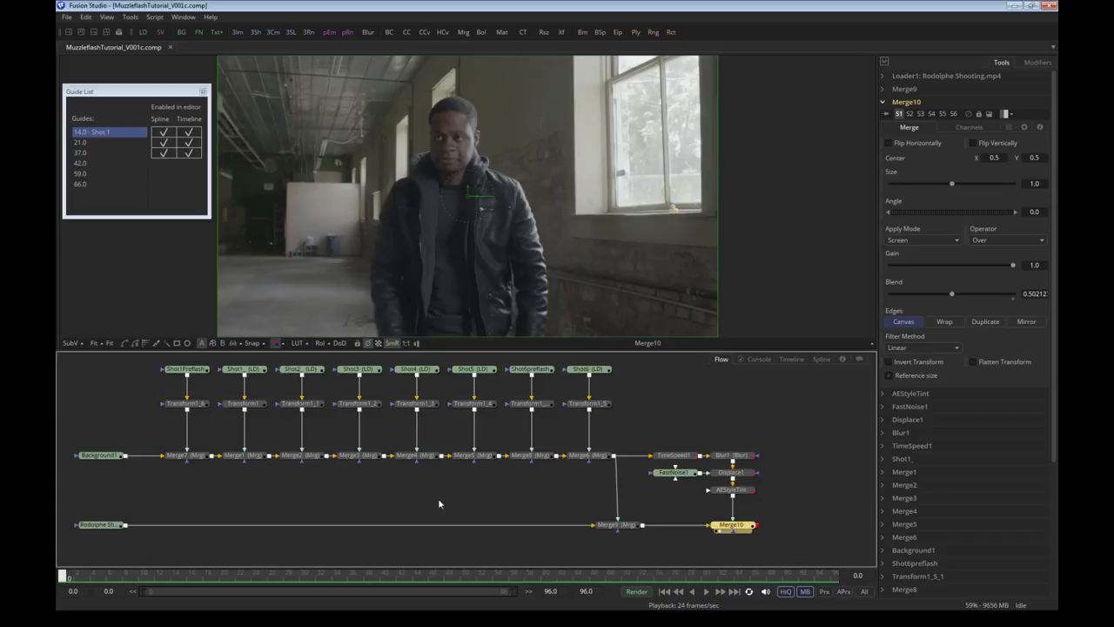
Go to frame 13 and shift the Shot1Preflash and Transform1_6 nodes left, leaving room above Merge7
left_click_drag(160, 573, 167, 577)
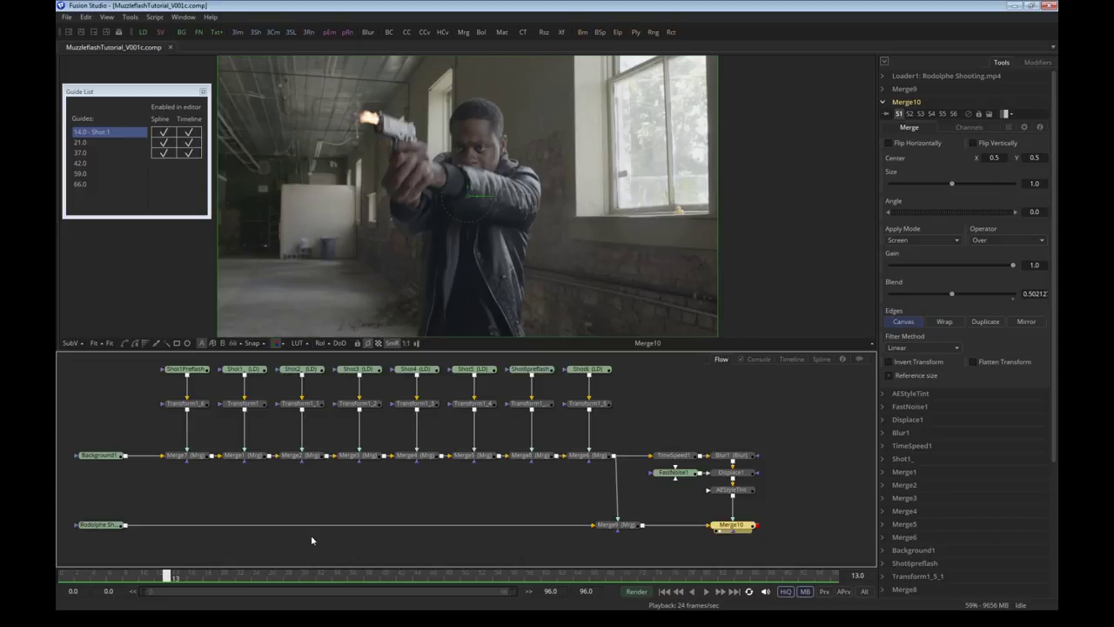
left_click_drag(224, 424, 149, 362)
left_click_drag(186, 403, 128, 403)
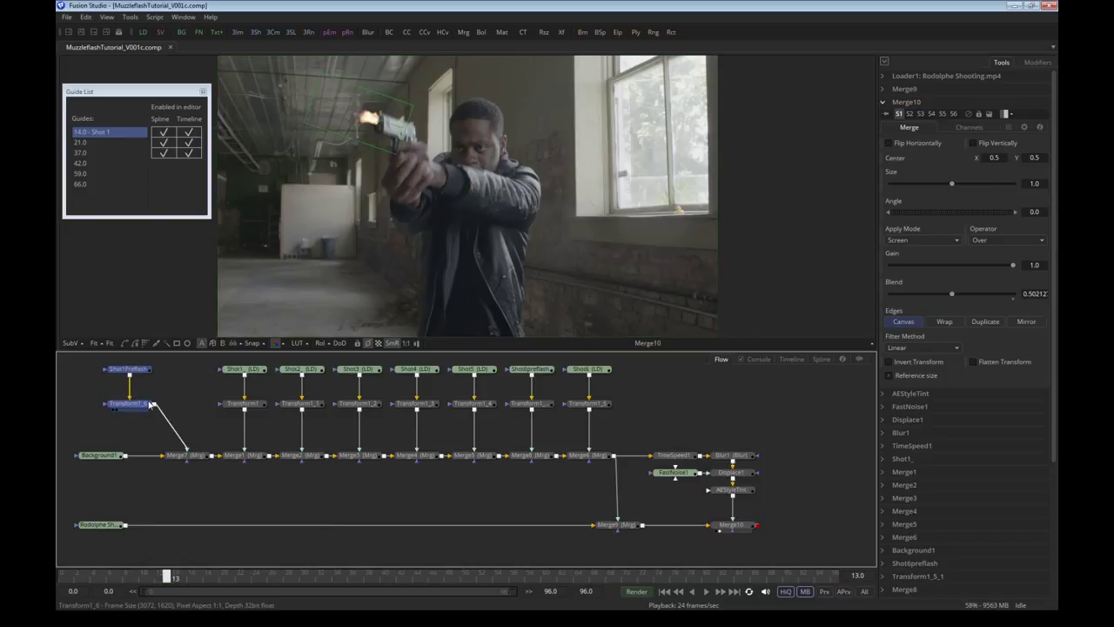
left_click(185, 384)
Insert a Directional Blur between Transform1_6 and Merge7 and set its type to Radial
left_click(129, 403)
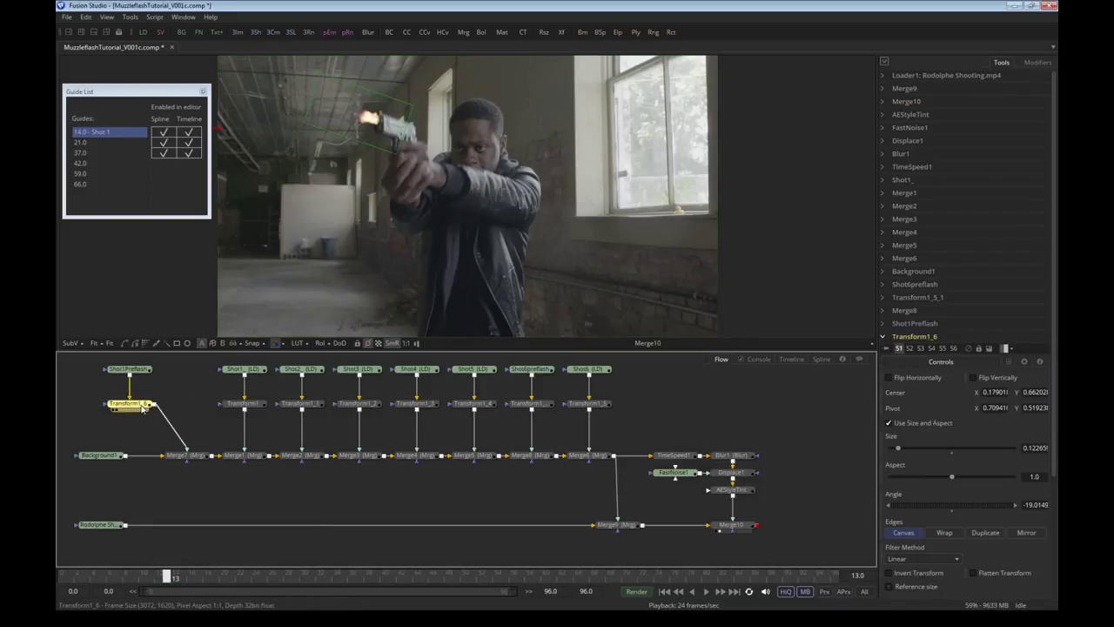
left_click(130, 17)
mouse_move(161, 46)
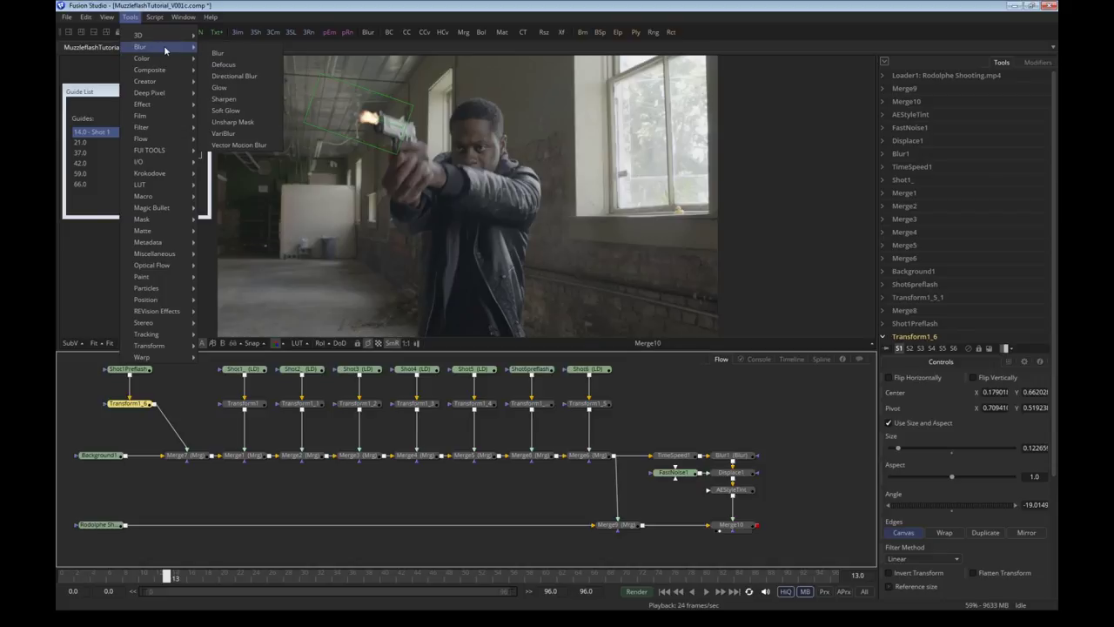
left_click(263, 78)
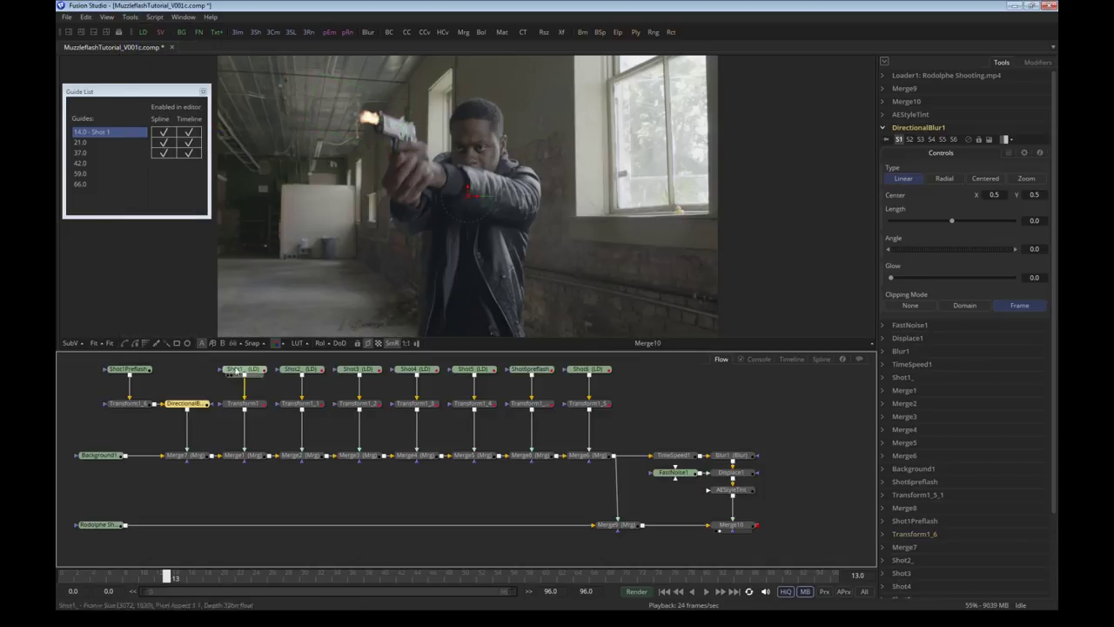
left_click(944, 179)
Place the directional blur's centre behind the gun muzzle at about X 0.438, Y 0.653, with a length of about 0.023
left_click_drag(186, 403, 331, 209)
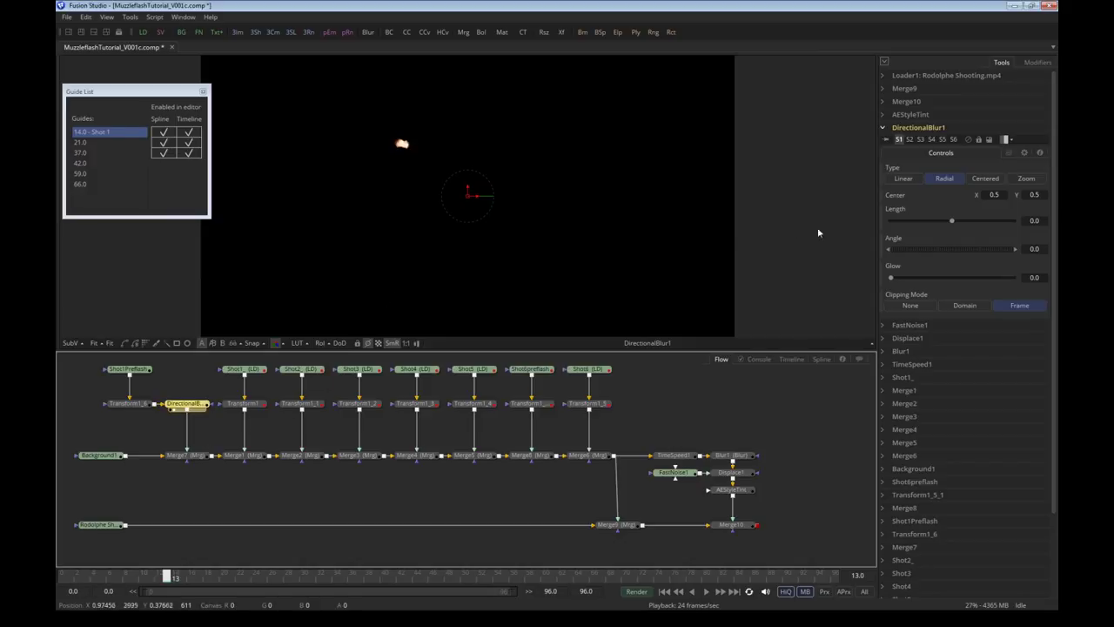
left_click_drag(468, 196, 424, 147)
left_click_drag(952, 223, 965, 222)
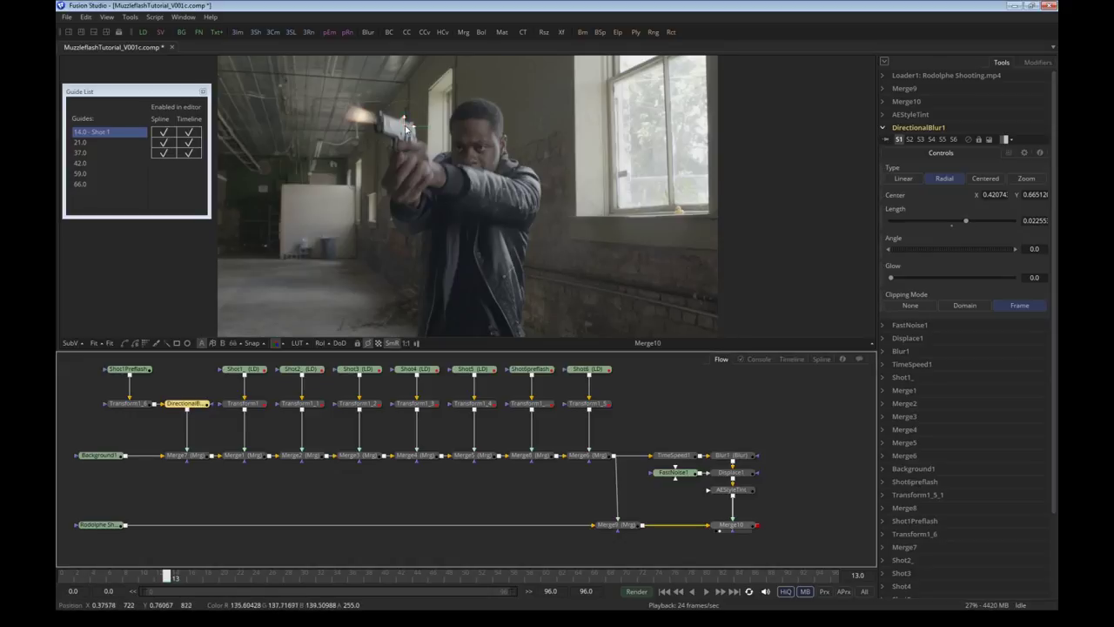
left_click(404, 126)
mouse_move(405, 129)
left_mouse_down()
mouse_move(428, 122)
mouse_move(421, 106)
mouse_move(432, 120)
mouse_move(420, 135)
left_mouse_up()
Adjust the directional blur's blend and set Merge7's blend to about 0.73
left_click(1009, 152)
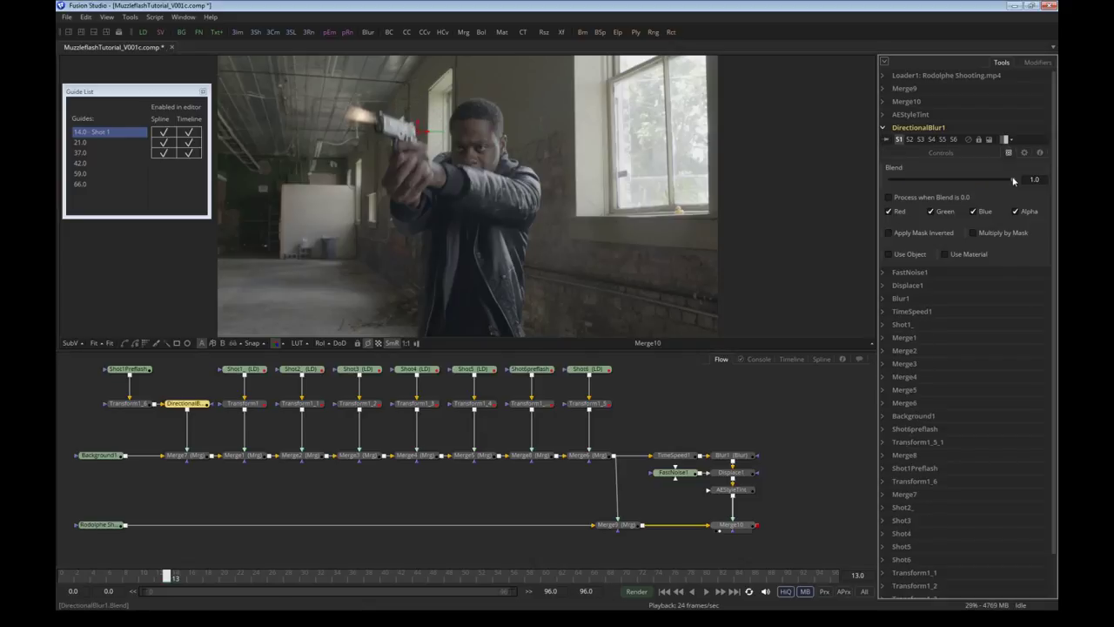
left_click_drag(1013, 180, 958, 181)
left_click(195, 457)
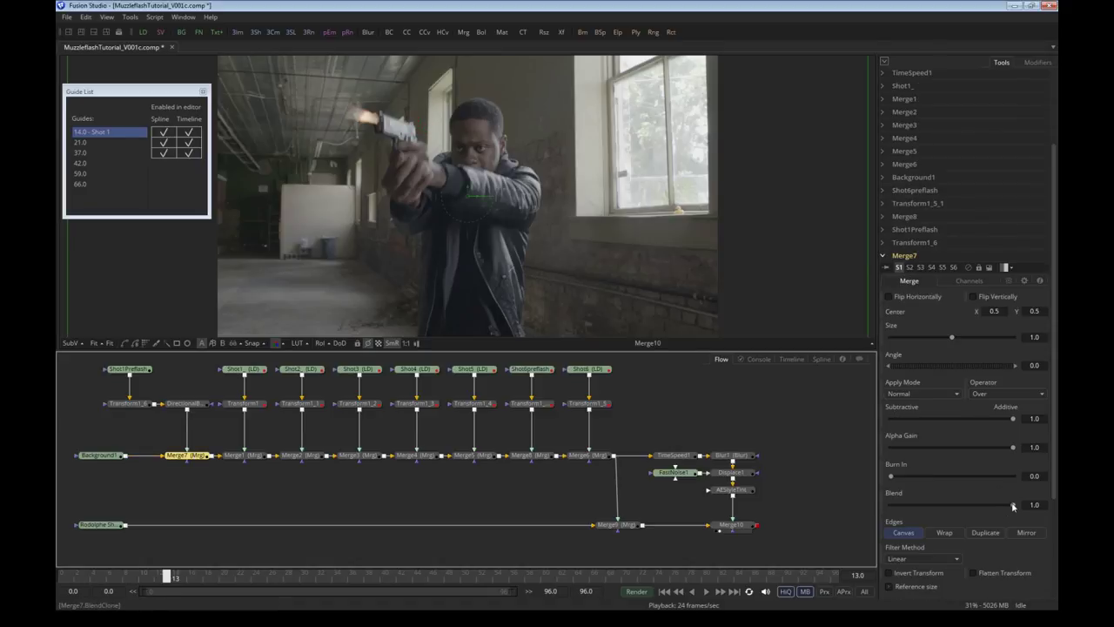
left_click_drag(1013, 508, 985, 502)
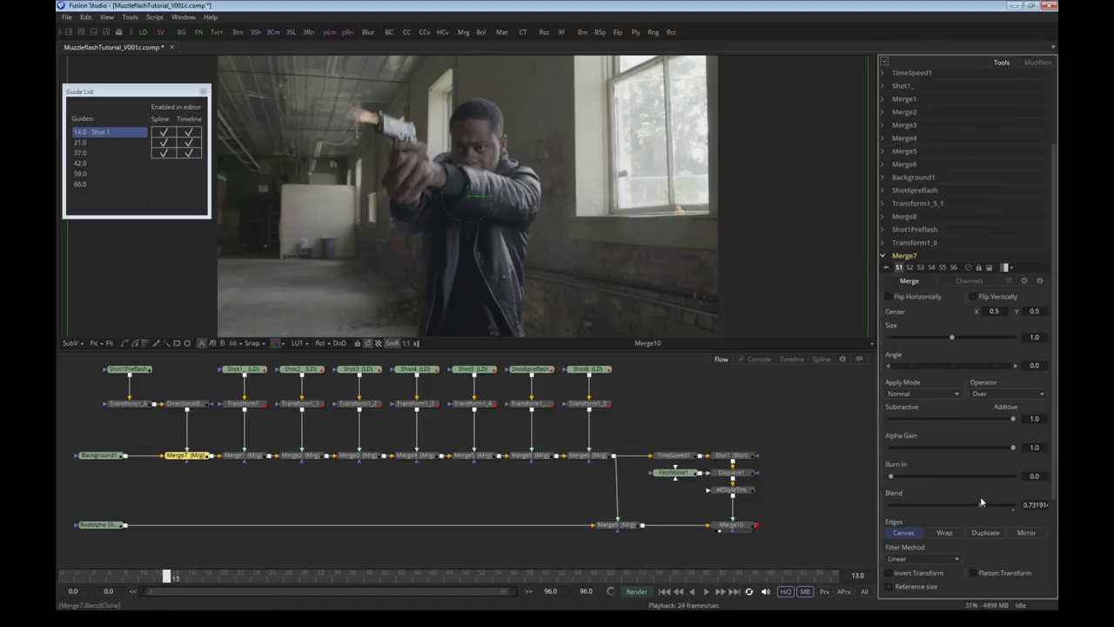
Set the directional blur's length to about 0.03 and its blend to about 0.82
left_click(185, 403)
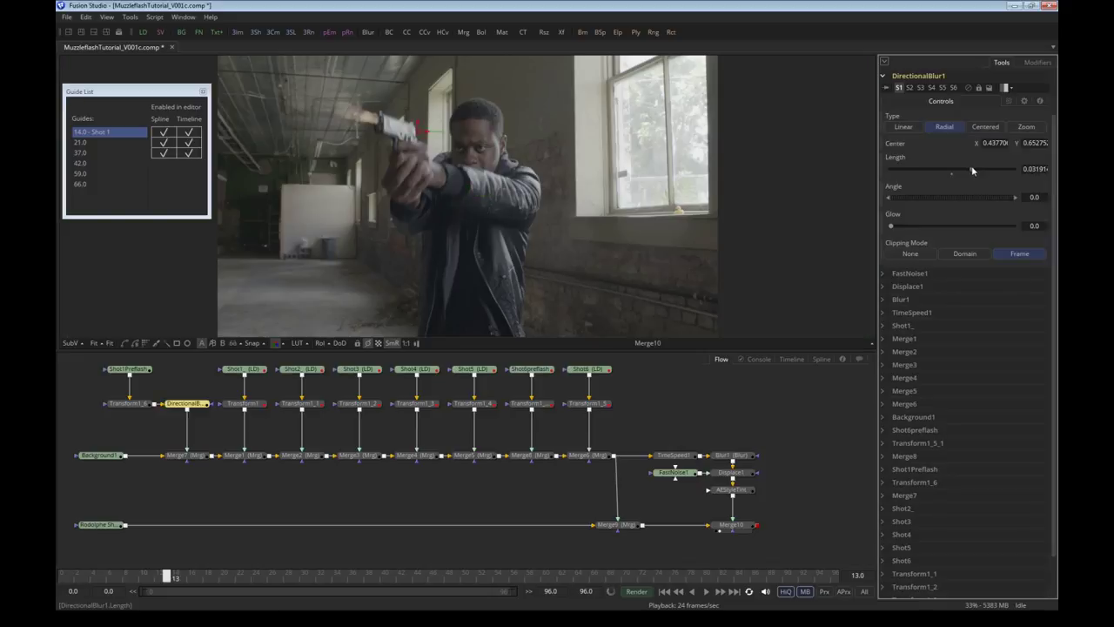
left_click(1007, 101)
left_click_drag(1006, 131, 992, 131)
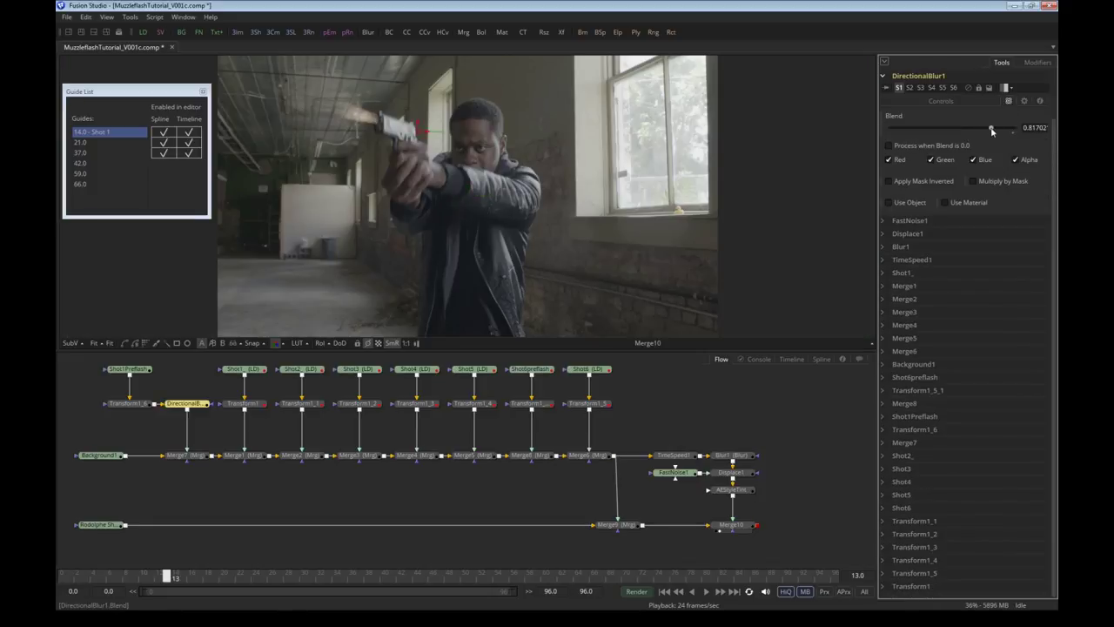
Set the directional blur's glow to about 0.1 and review the preflash frames around the first shot
left_click(188, 455)
left_click(192, 404)
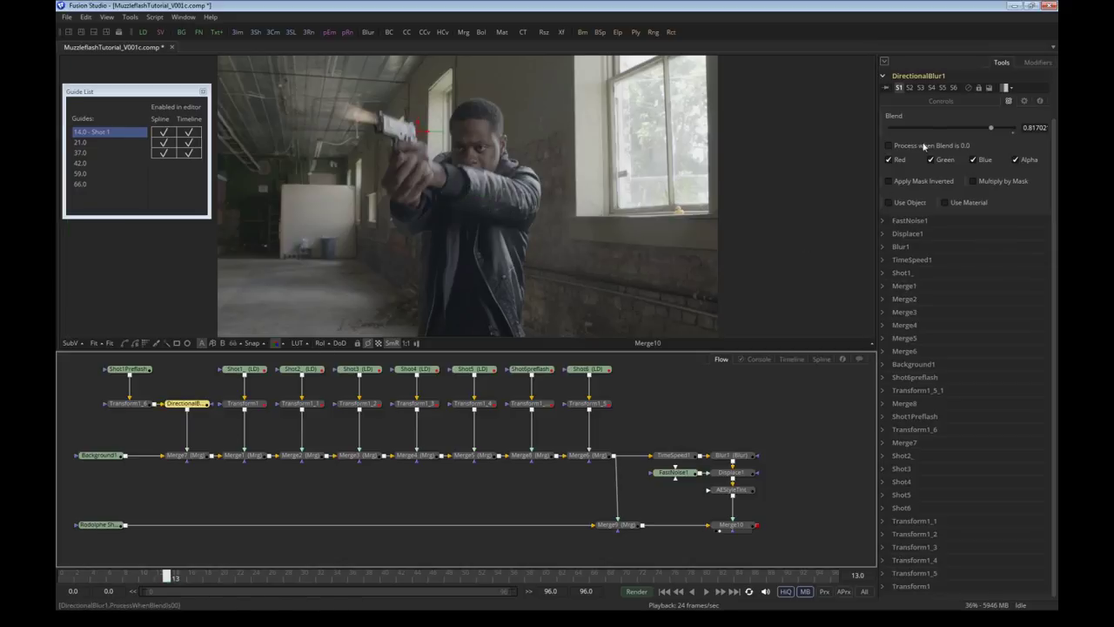
left_click(925, 102)
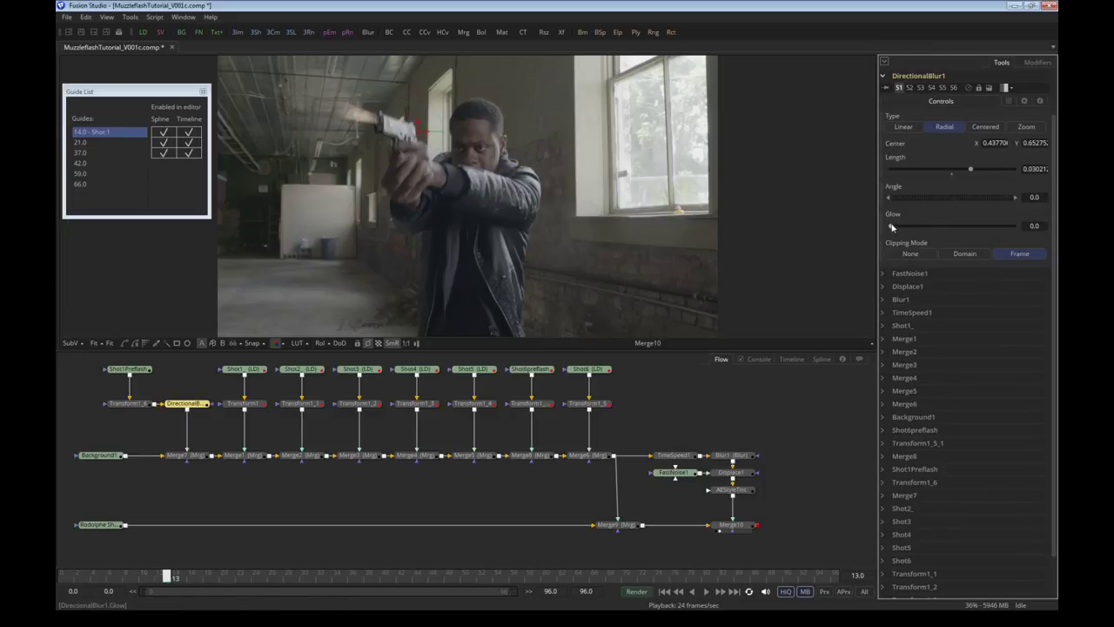
left_click_drag(891, 226, 902, 227)
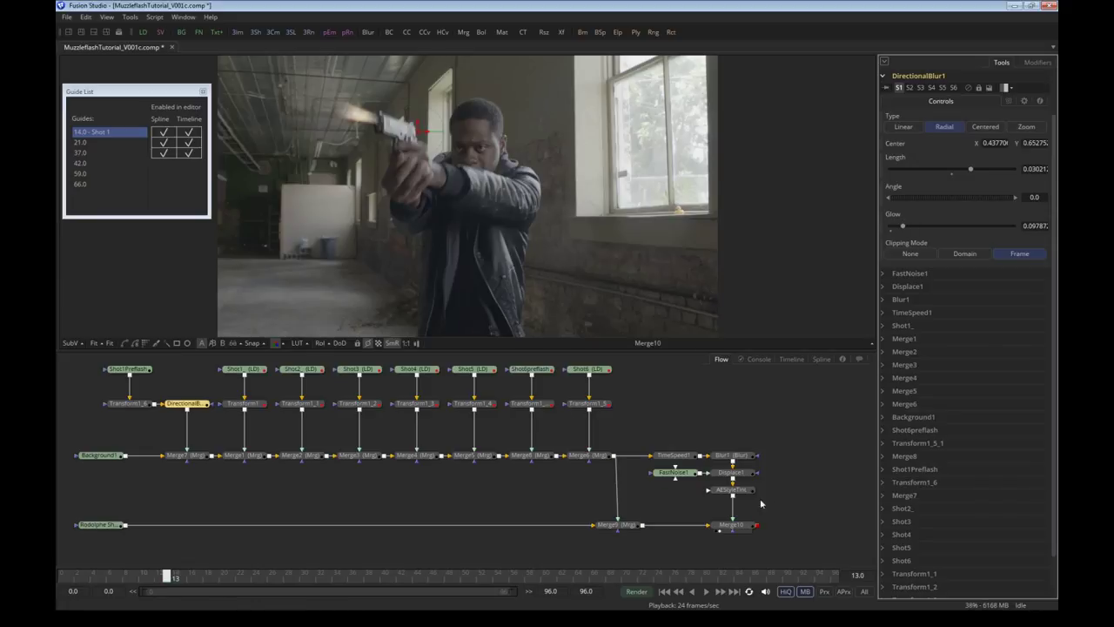
left_click(87, 575)
left_click_drag(87, 574, 226, 581)
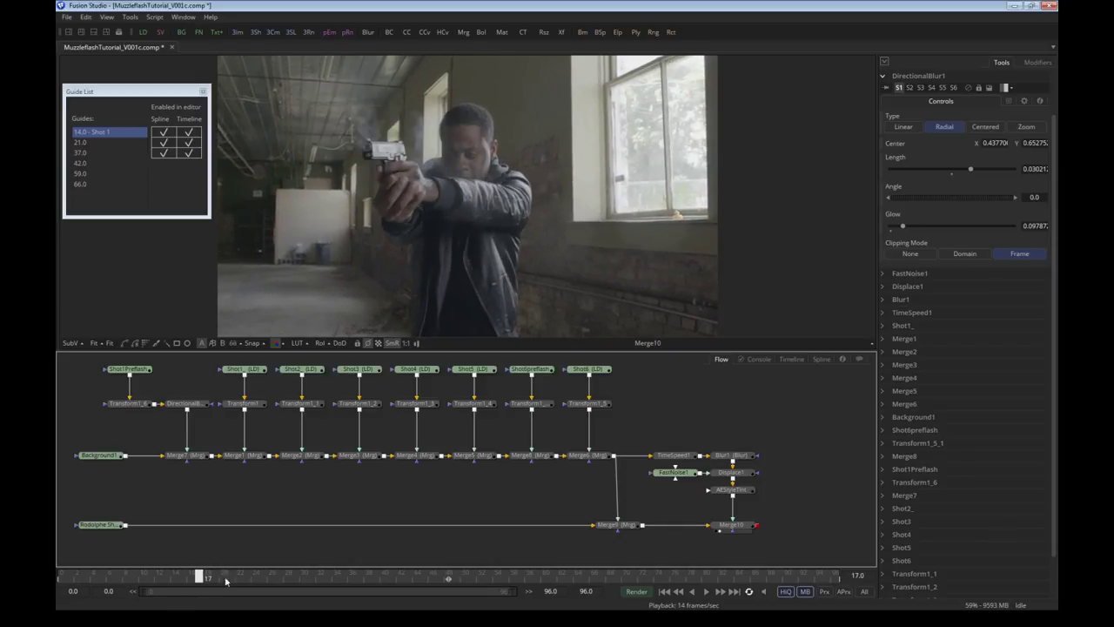
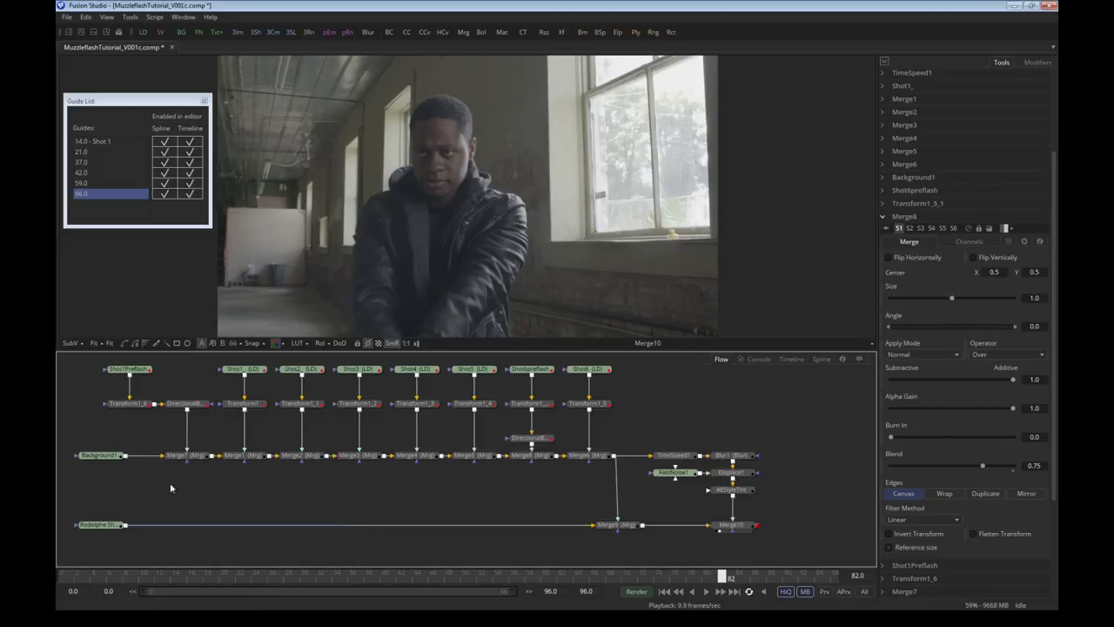
At frame 14, insert a Color Curves node between the footage loader and Merge9
left_click_drag(497, 576, 175, 576)
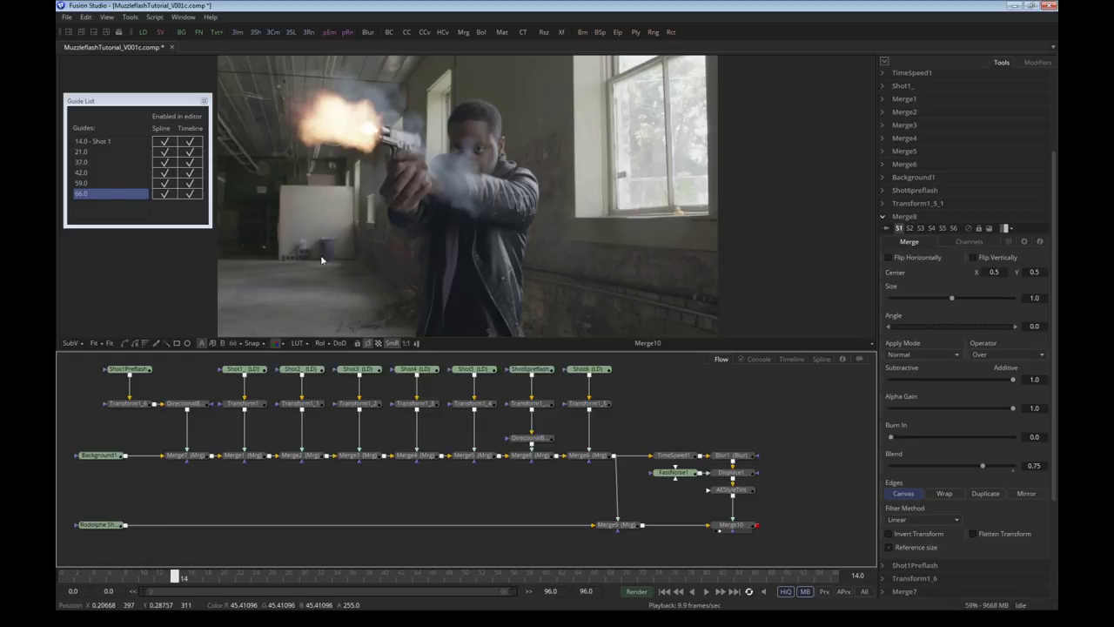
key("shift+space")
type("cur")
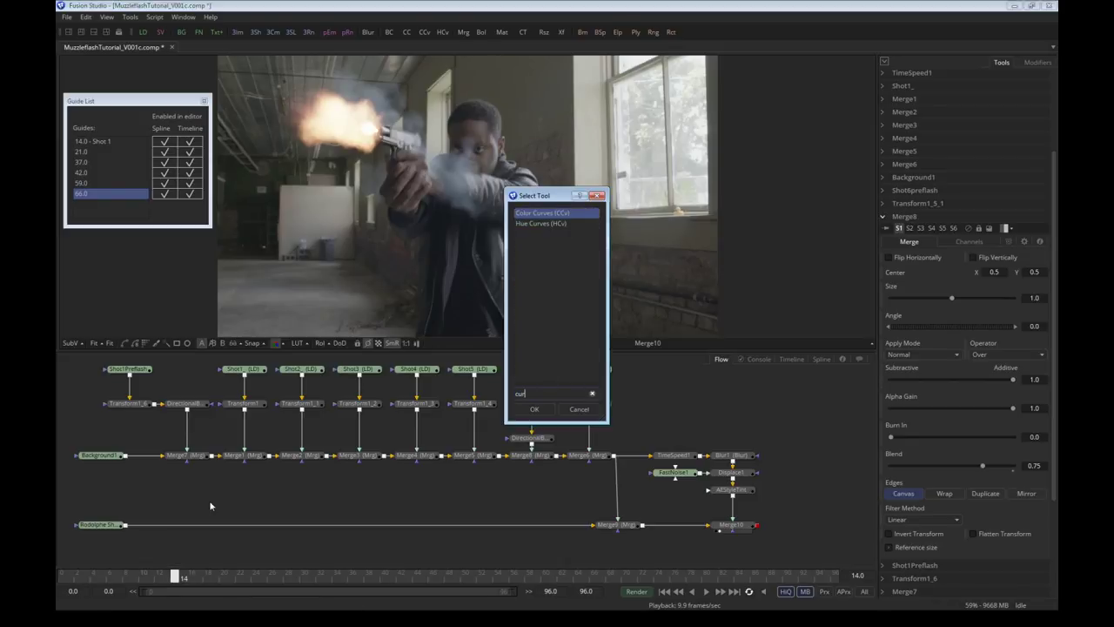
key("Return")
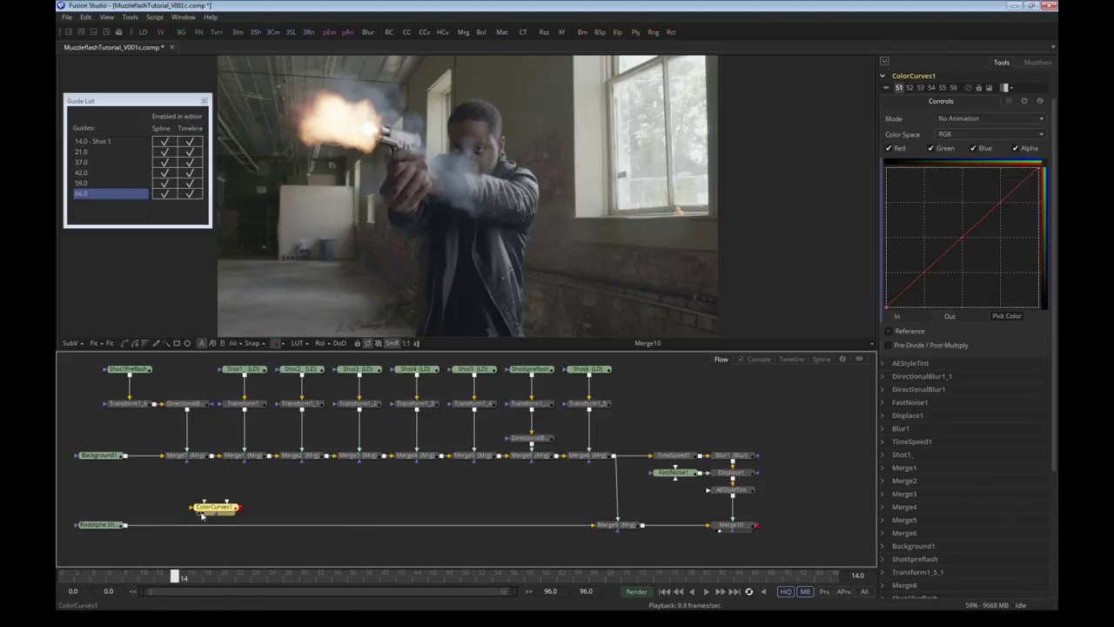
left_click(186, 524)
Darken the footage's midtones with a smoothed curve point at about In 122, Out 99
left_click_drag(968, 251, 967, 255)
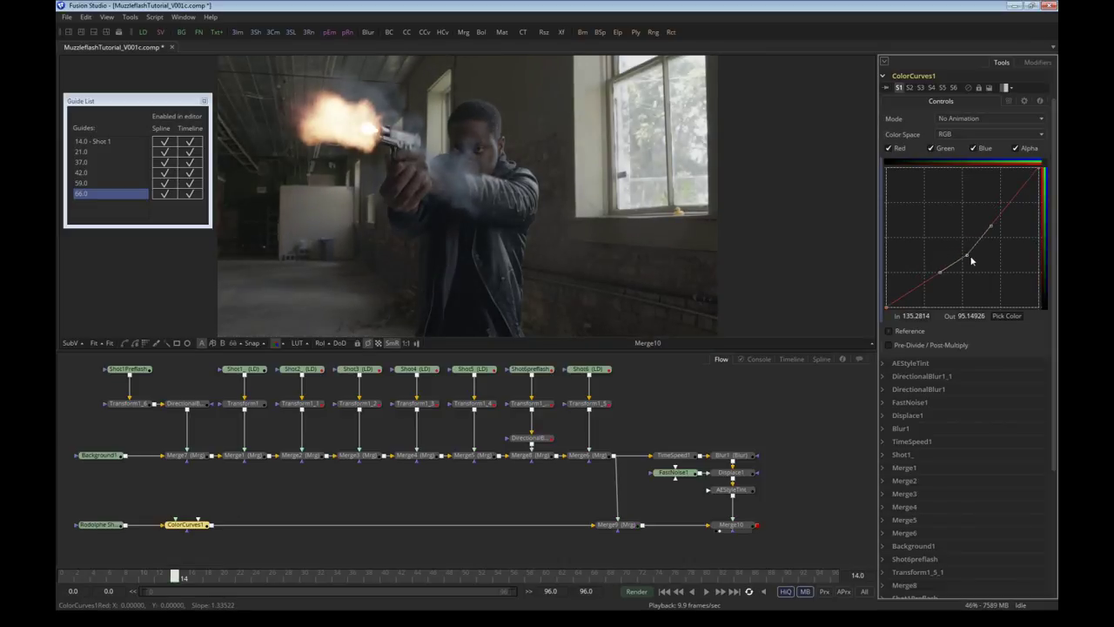
key("shift+s")
left_click(968, 259)
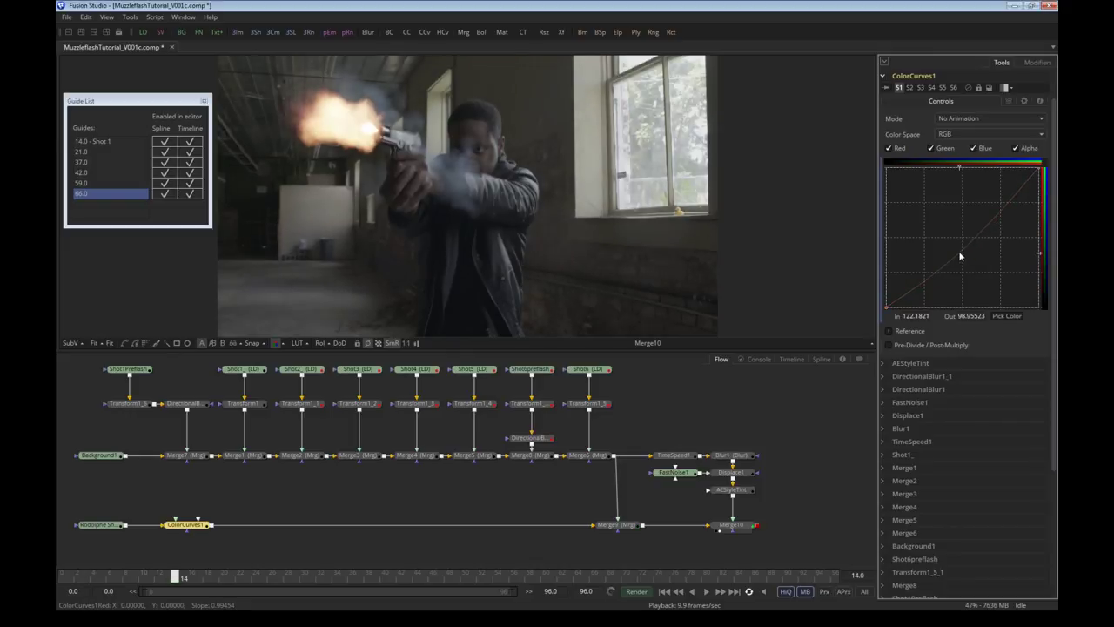
left_click(191, 527)
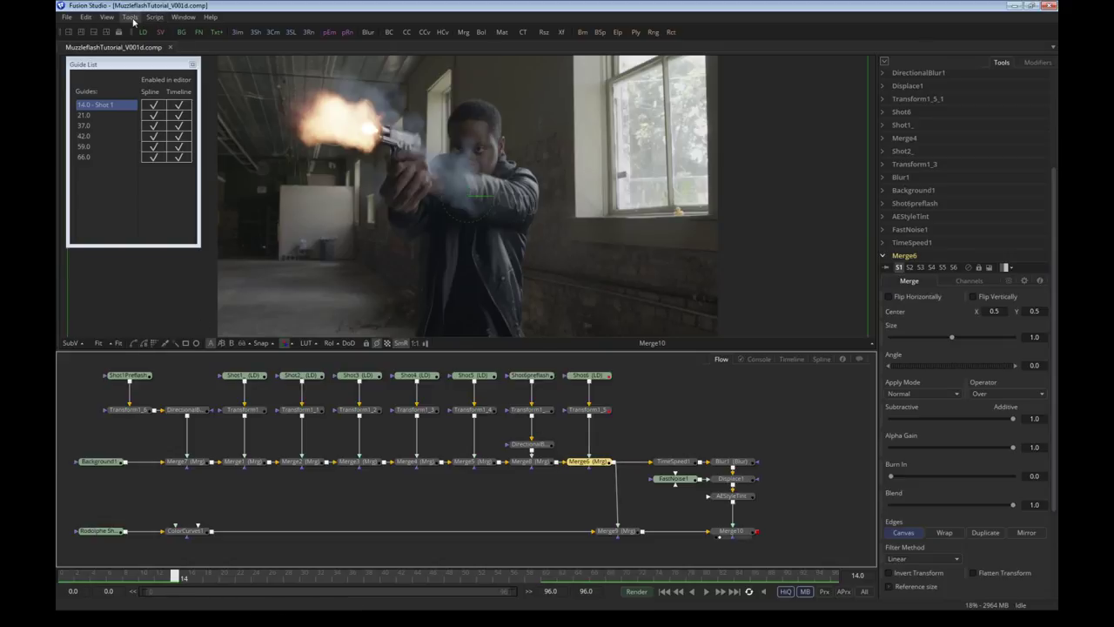
Insert a Soft Glow after Merge6, set its glow size to about 50 and expand its color scale settings
left_click(131, 17)
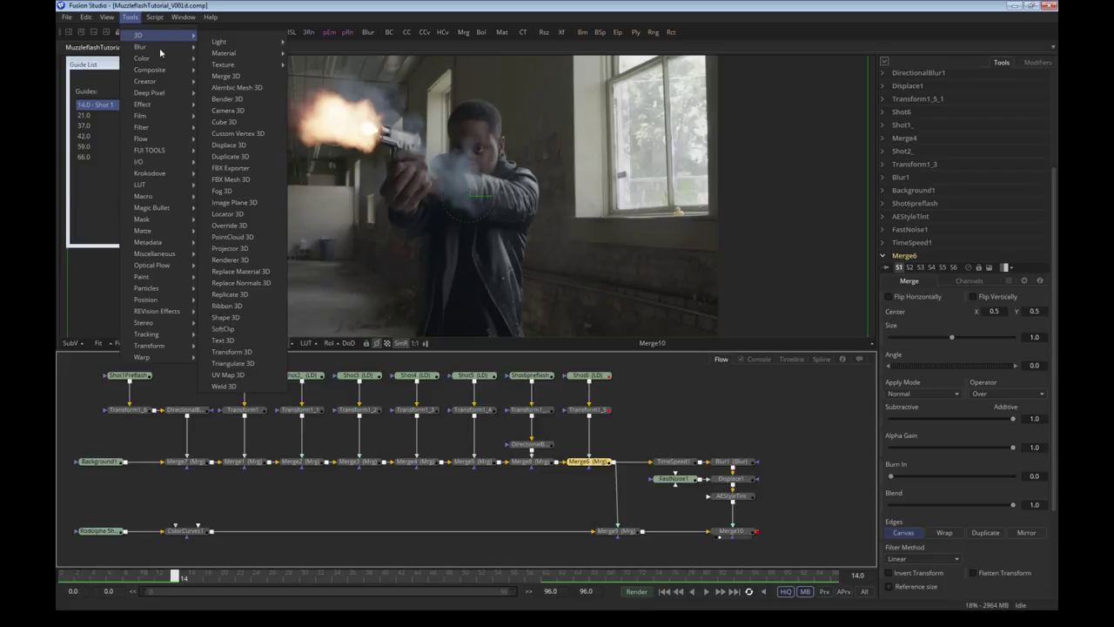
mouse_move(161, 47)
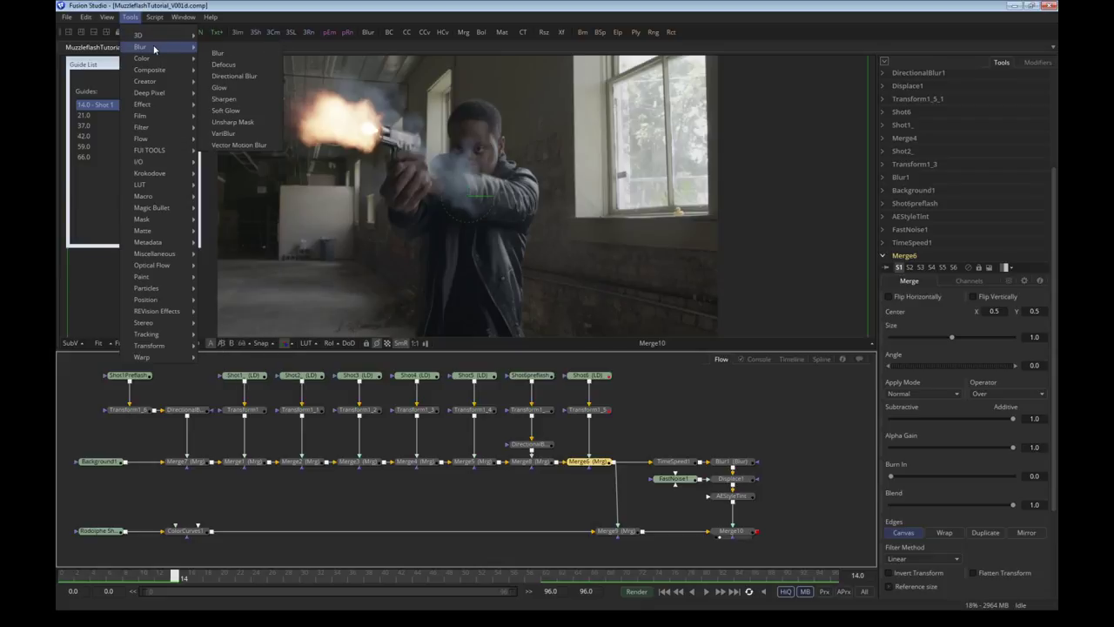
left_click(226, 111)
left_click_drag(902, 393, 951, 394)
left_click(897, 464)
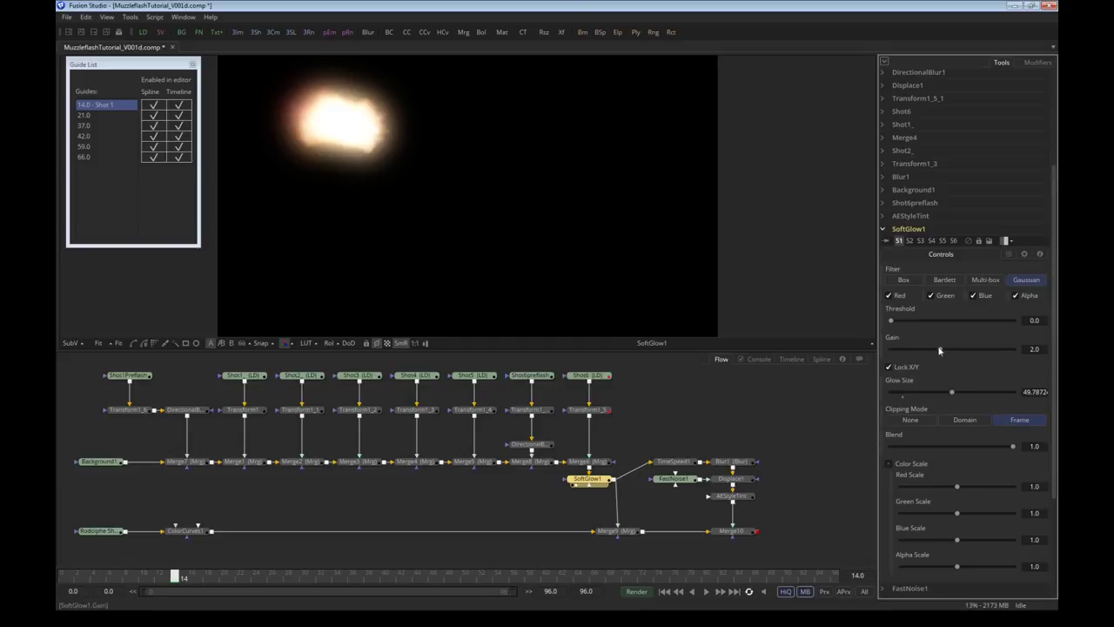
Set the soft glow's threshold to about 0.29, gain 1.34 and blend 0.63, with red, green and blue scales of about 0.96, 0.61 and 0.33
left_click_drag(939, 350, 925, 322)
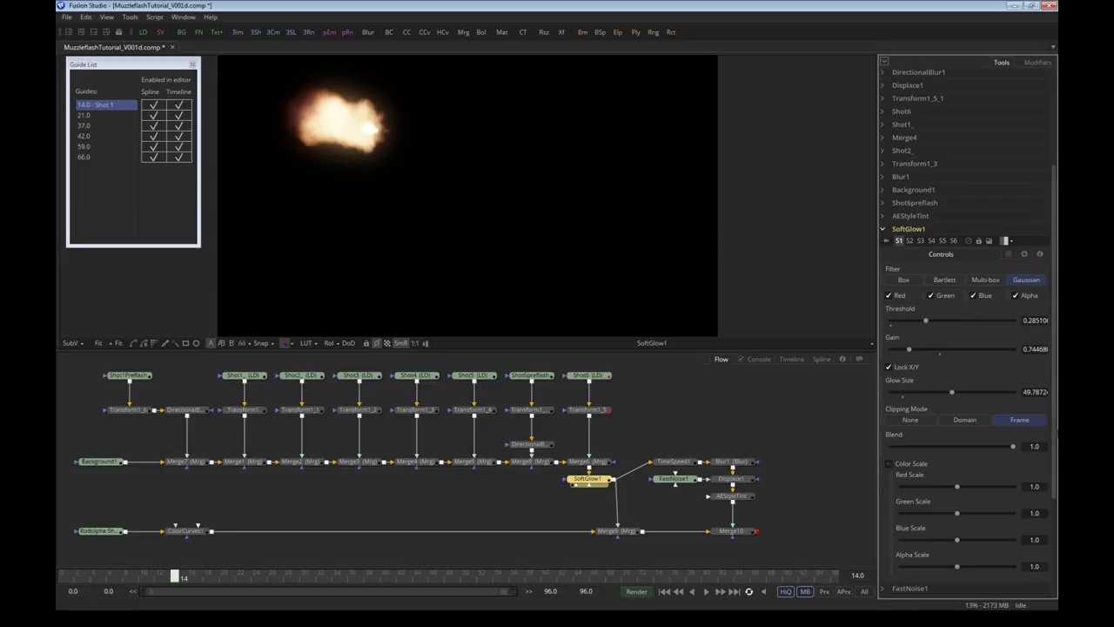
scroll(1009, 378, "down", 3)
left_click_drag(1012, 361, 970, 359)
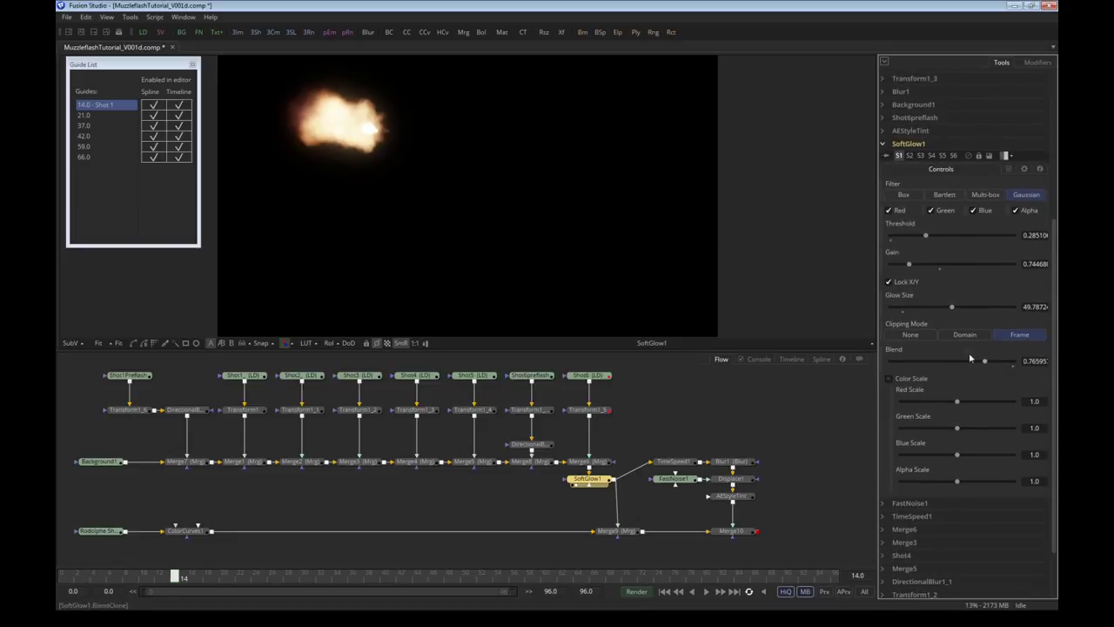
left_click_drag(907, 270, 924, 269)
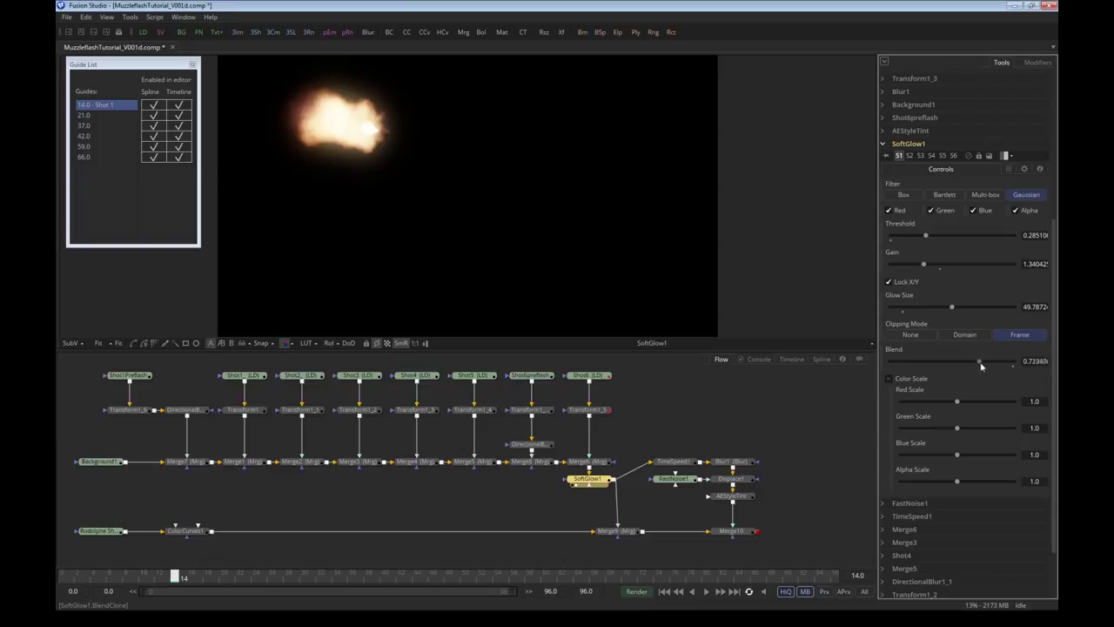
left_click_drag(981, 366, 968, 364)
left_click_drag(956, 455, 954, 401)
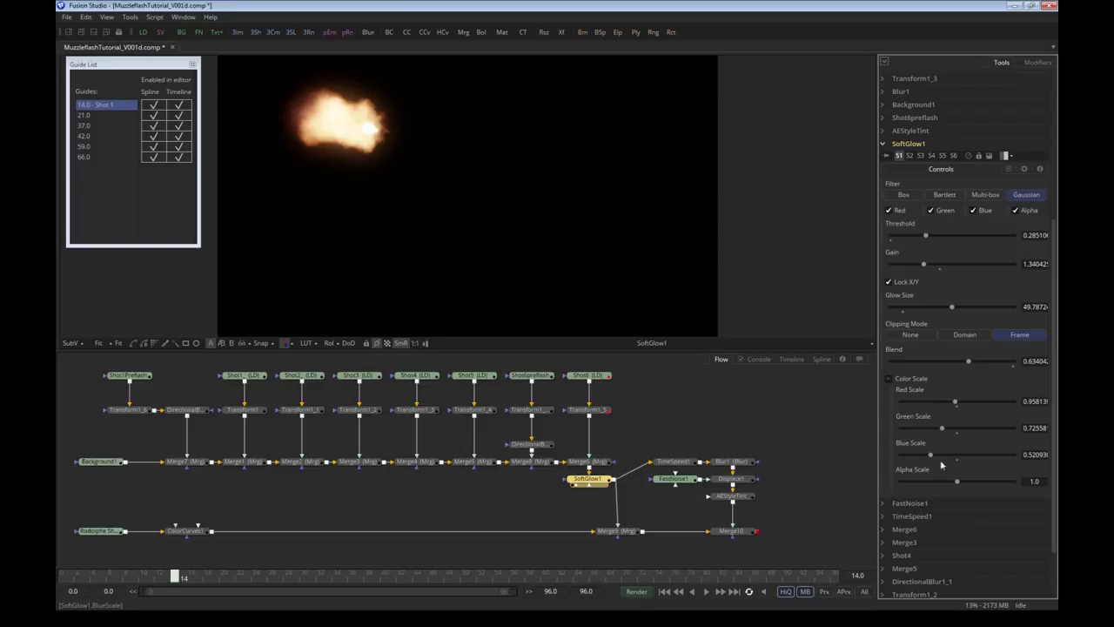
Duplicate SoftGlow1 and place the copy between SoftGlow1 and Merge9
left_click(580, 481)
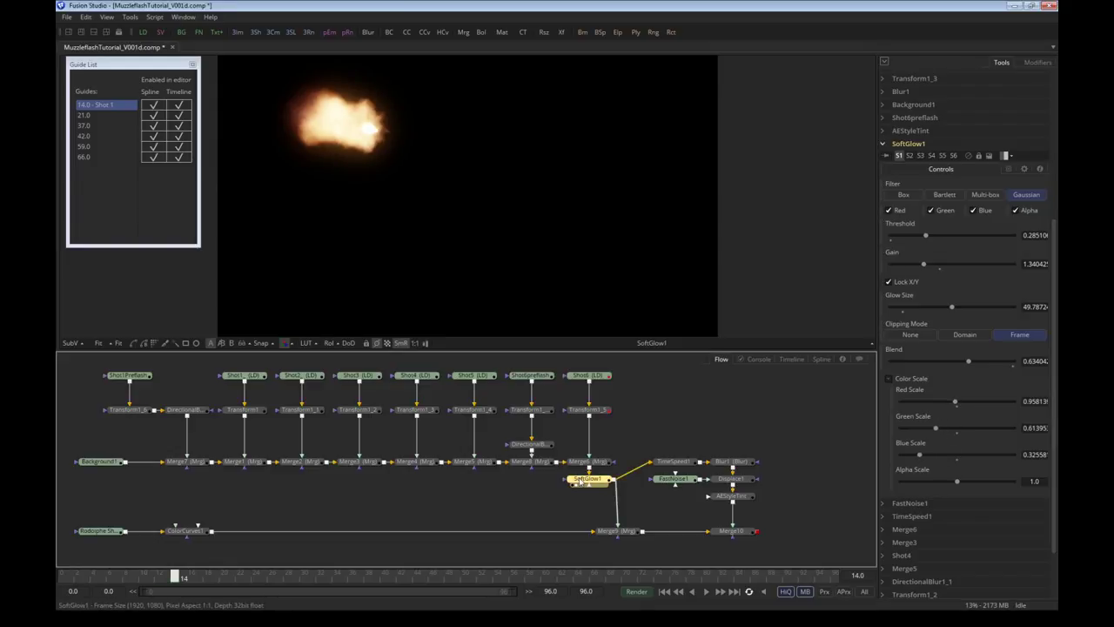
key("ctrl+c")
key("ctrl+v")
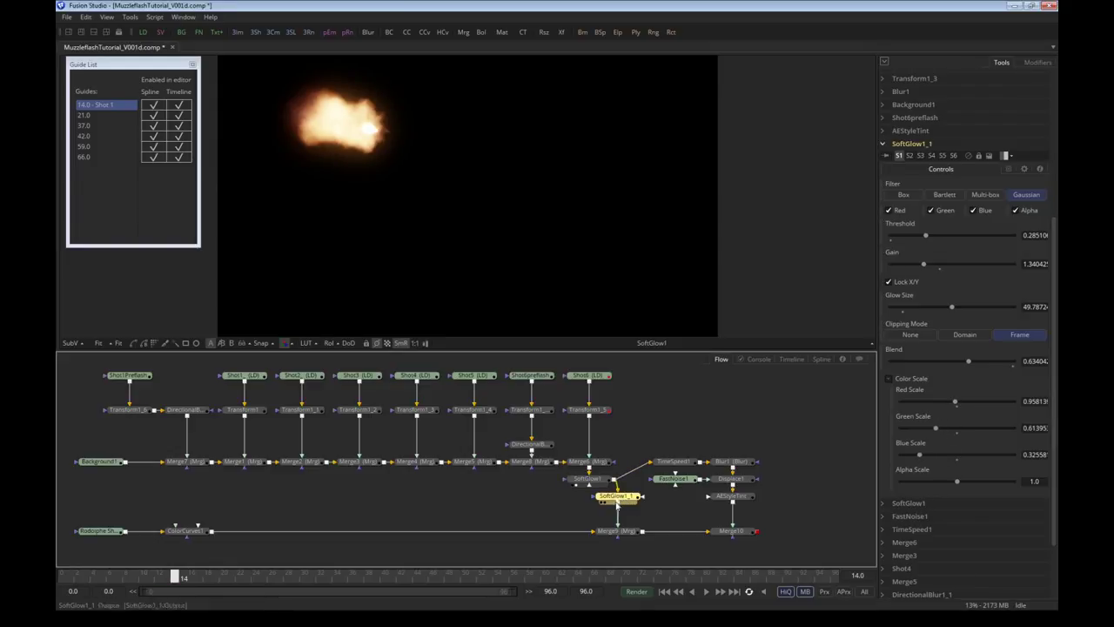
left_click_drag(618, 497, 593, 497)
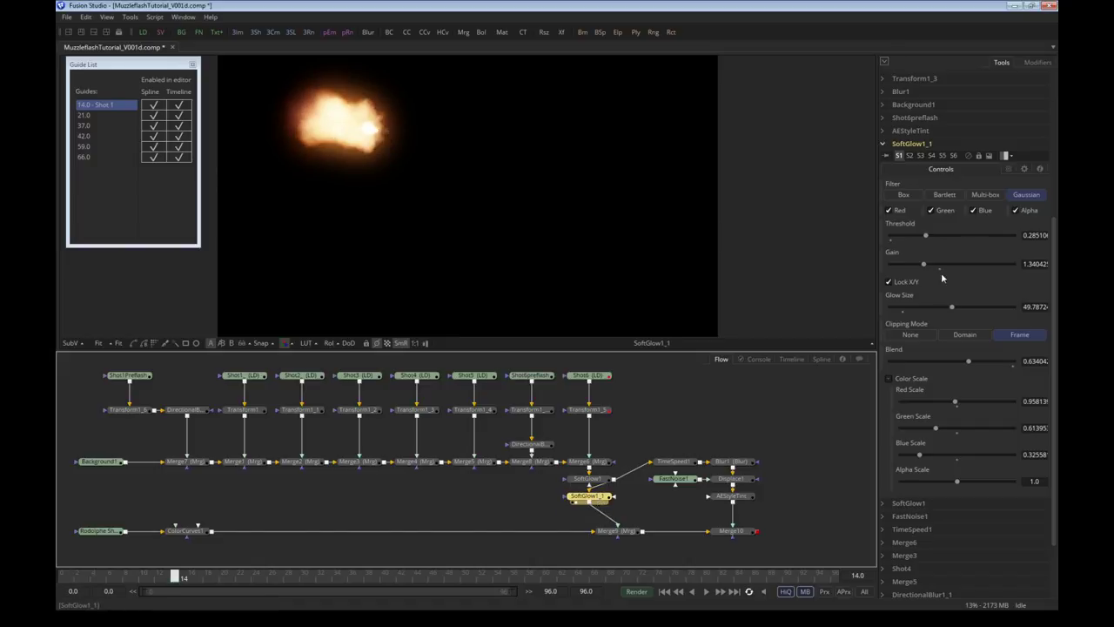
Set the second soft glow's glow size to 125, blend to about 0.62 and gain to about 1.11
left_click_drag(952, 309, 991, 307)
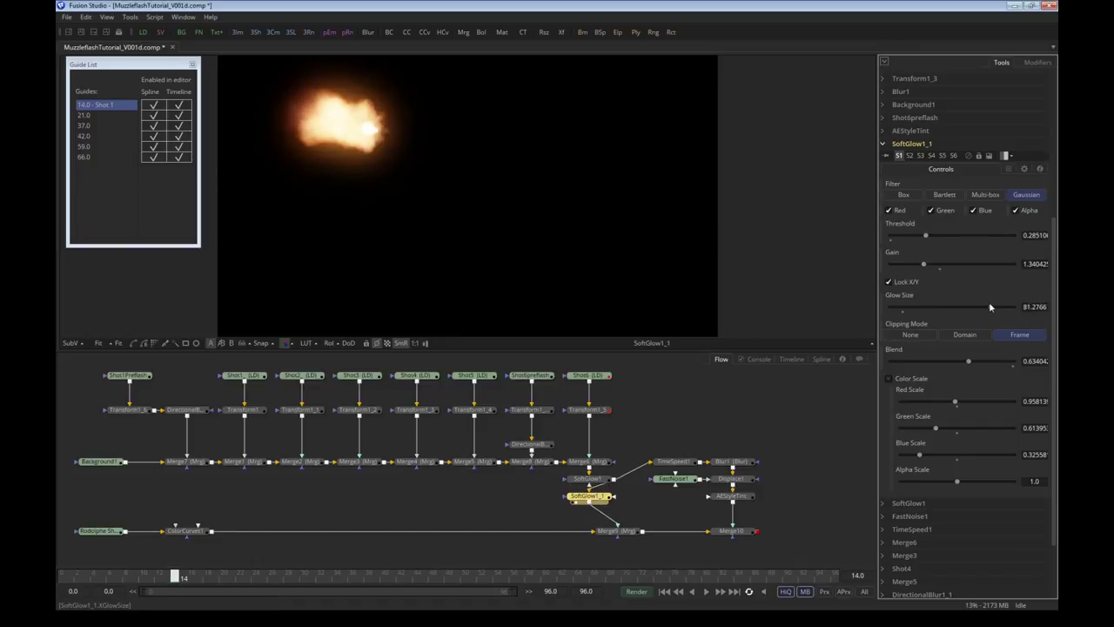
double_click(1046, 309)
type("250")
key("Return")
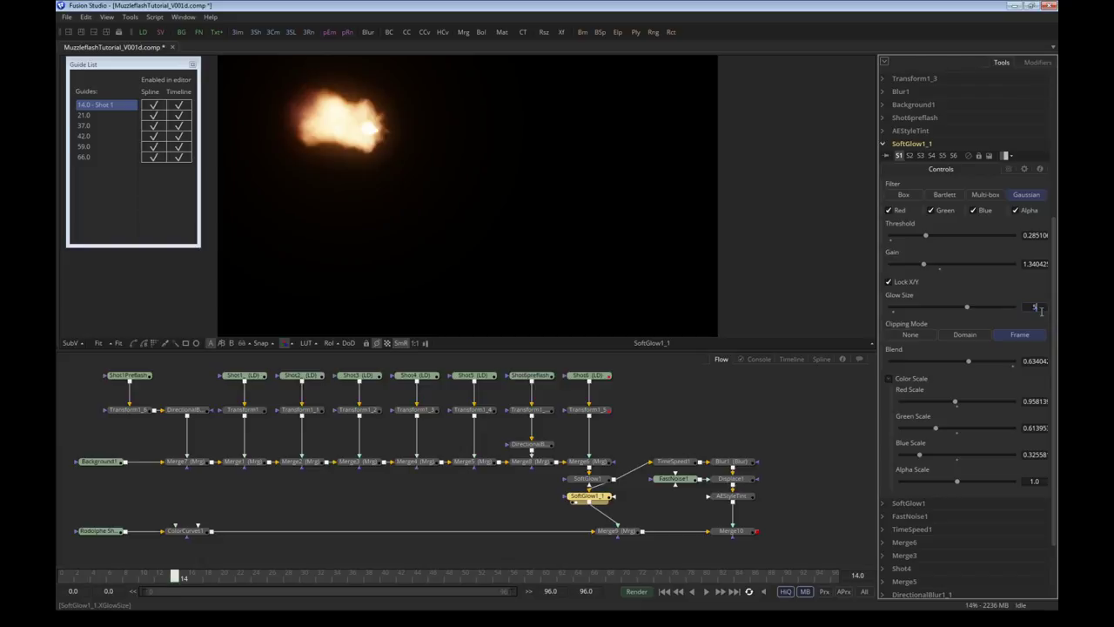
key("Return")
type("125")
key("Return")
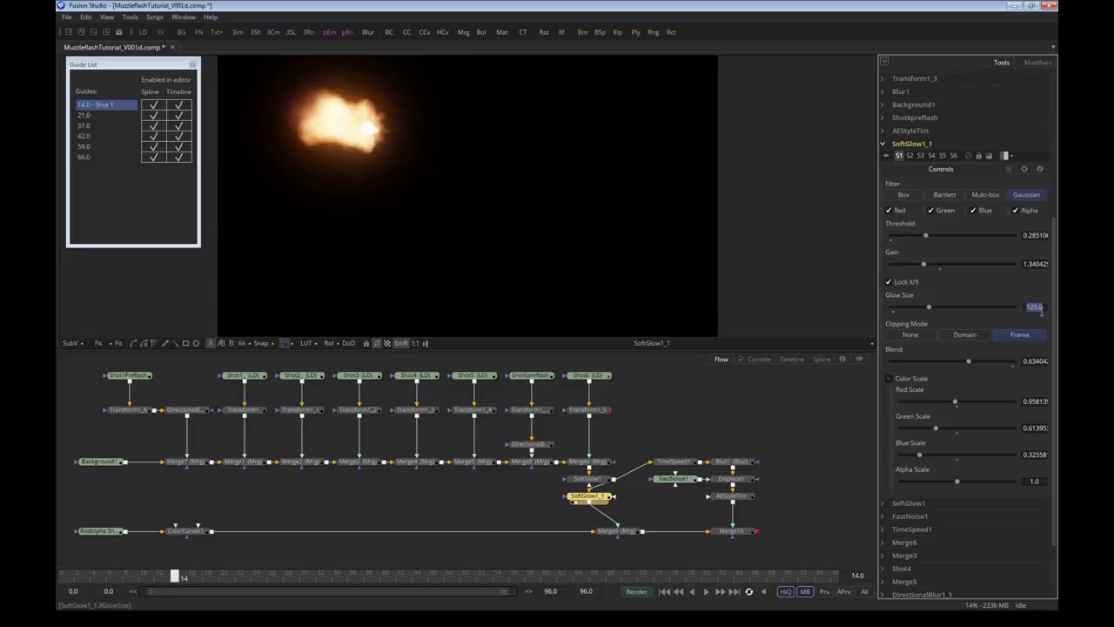
left_click_drag(968, 361, 948, 361)
mouse_move(923, 265)
left_mouse_down()
mouse_move(908, 266)
mouse_move(918, 264)
left_mouse_up()
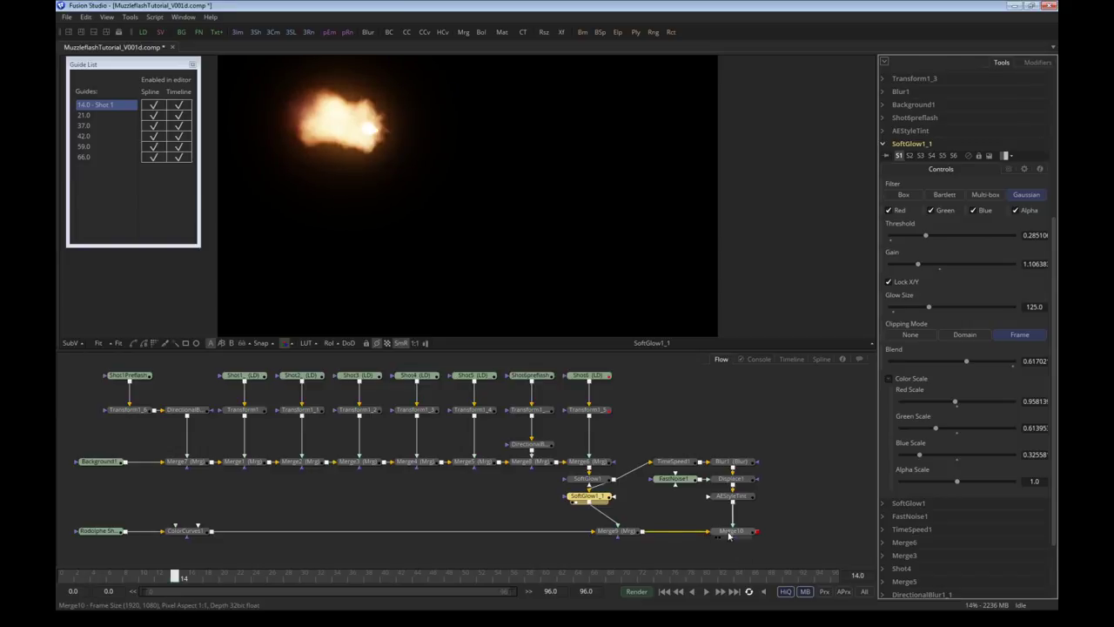
Display Merge9 in the viewer, aligned beneath the soft glows, and feed TimeSpeed1 directly from Merge6
left_click(589, 530)
key("1")
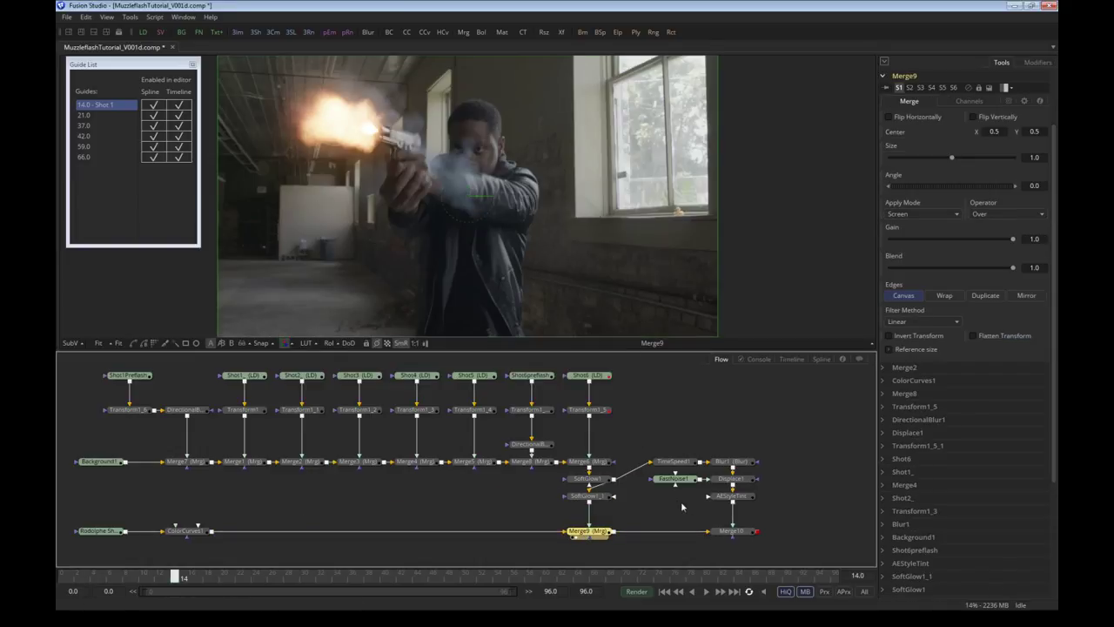
left_click_drag(543, 472, 607, 503)
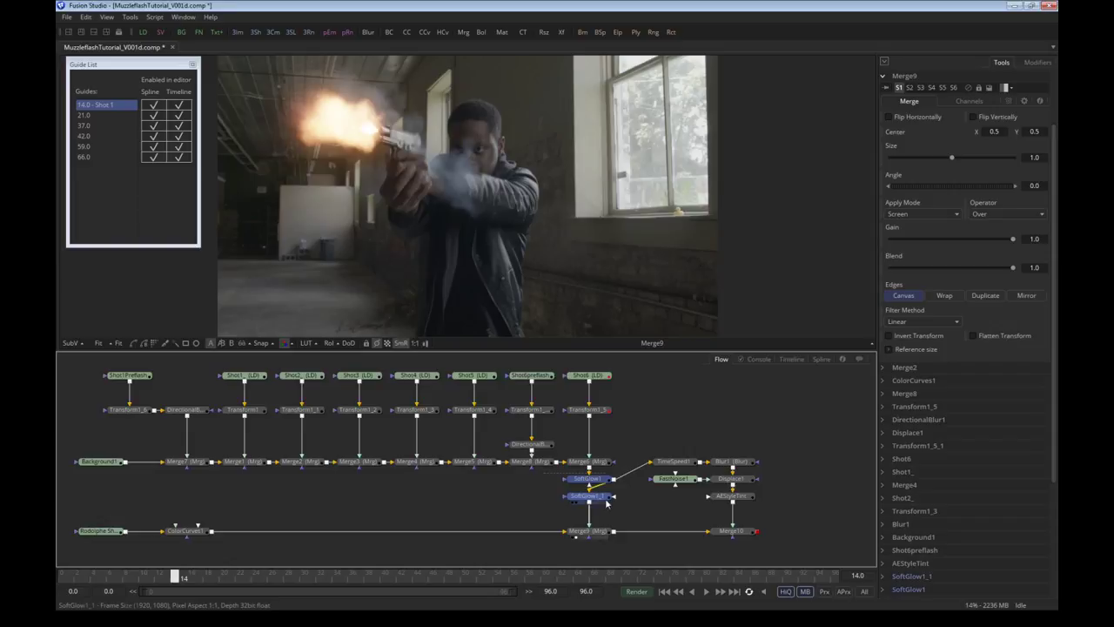
left_click(605, 479)
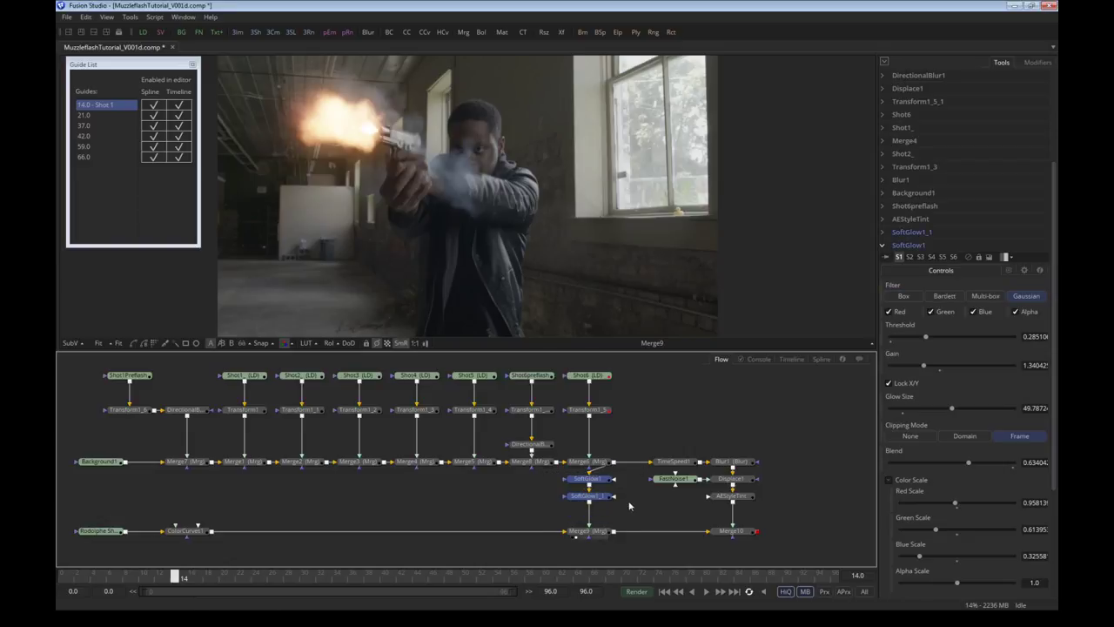
Toggle both soft glows off and on to compare their effect on the muzzle flash
key("ctrl+p")
key("ctrl+p")
key("ctrl+p")
key("ctrl+p")
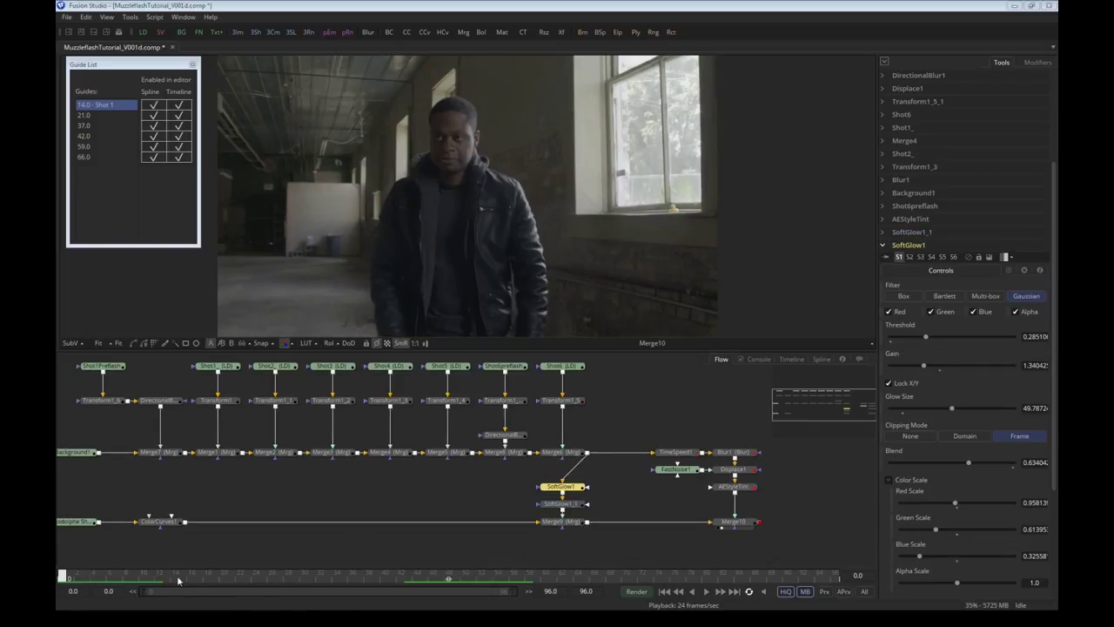
At frame 15, move the TimeSpeed1 to AEStyleTint branch upward and paste instances of both soft glows beneath it
left_click_drag(183, 579, 183, 578)
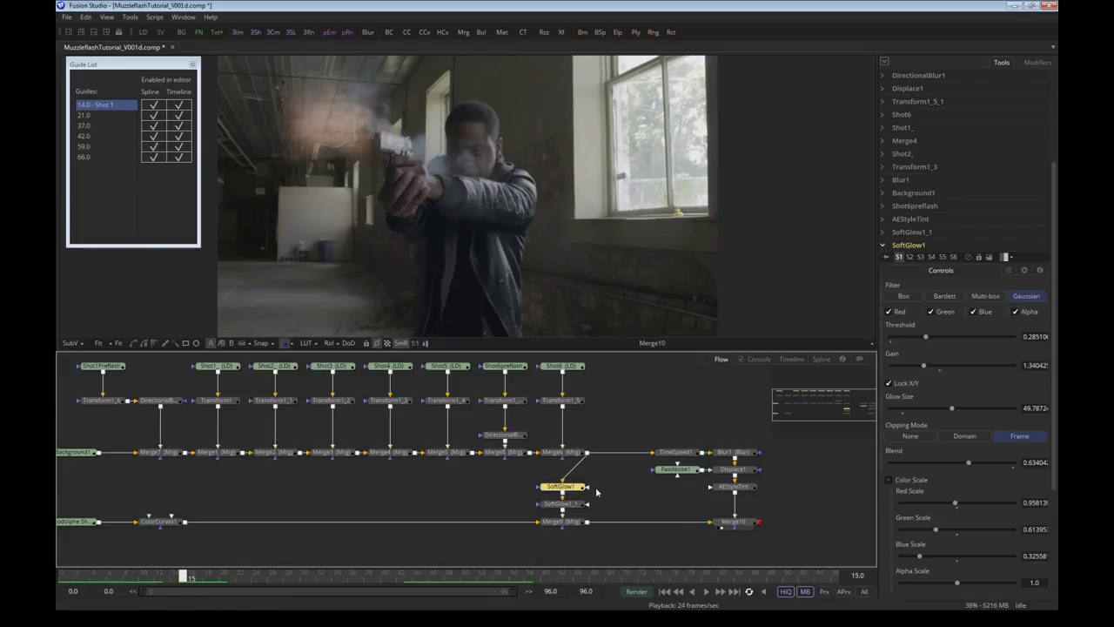
left_click_drag(644, 441, 744, 457)
left_click_drag(600, 475, 557, 509)
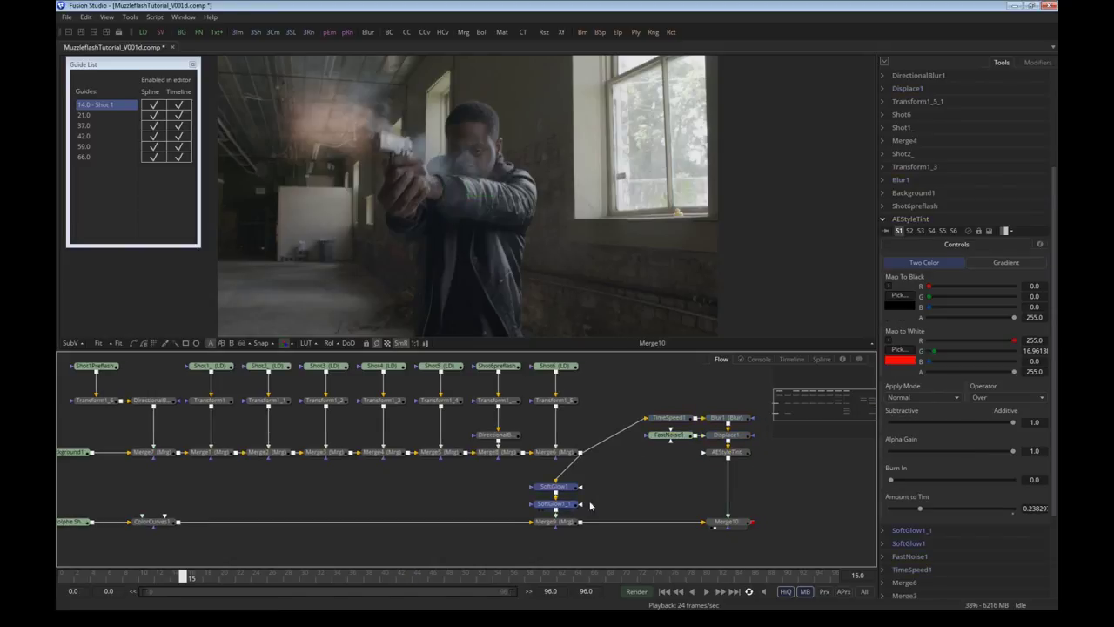
right_click(656, 489)
left_click(697, 463)
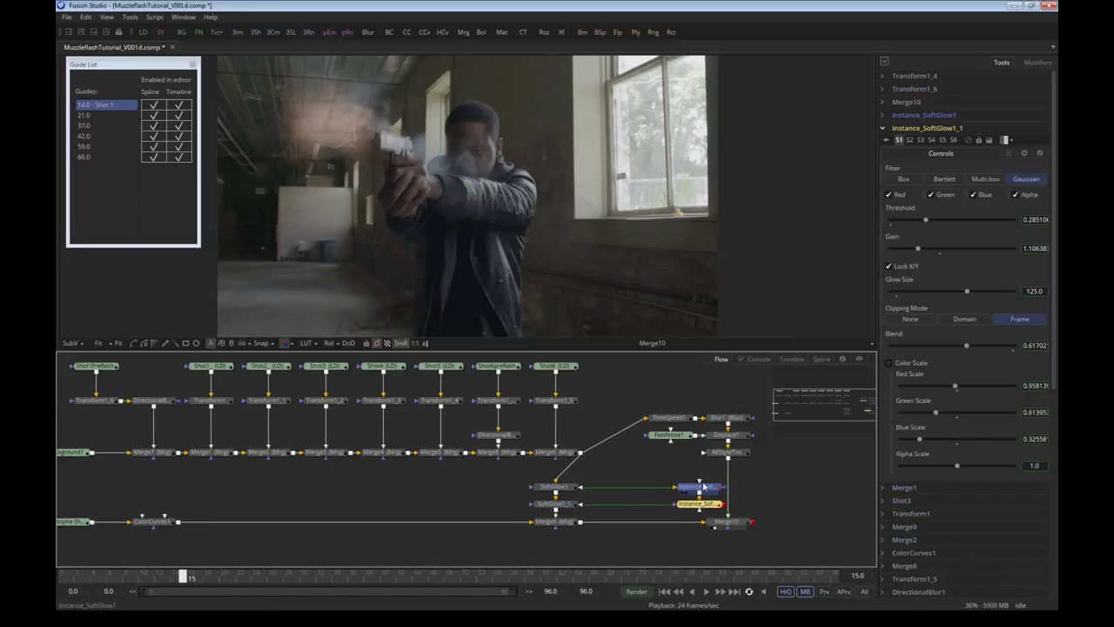
Connect the two soft glow instances in series between AEStyleTint and Merge10
left_click(705, 487)
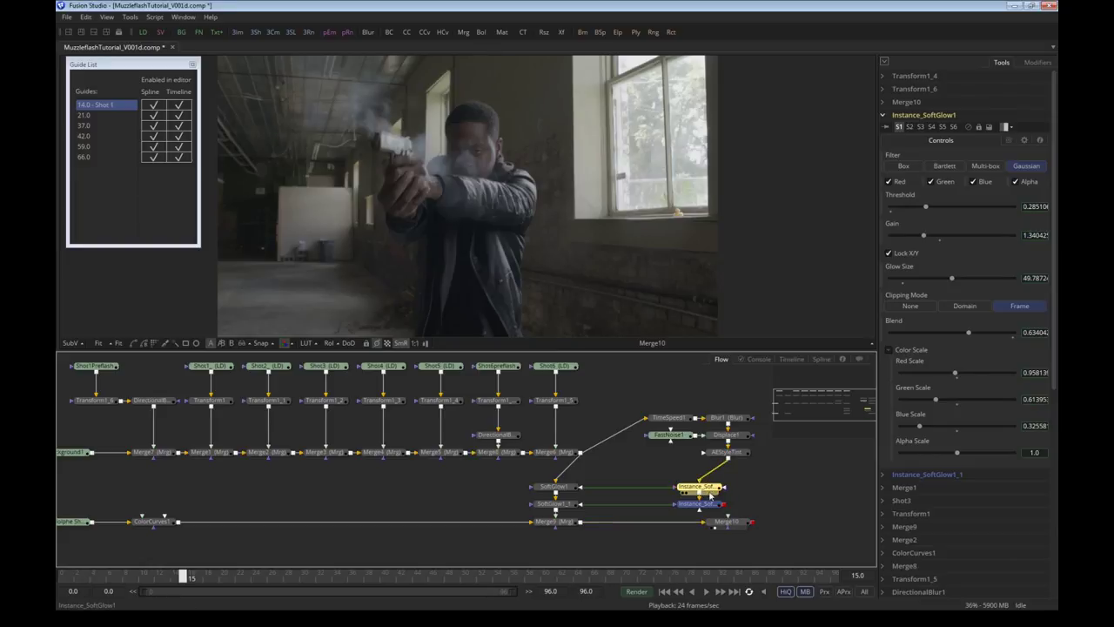
left_click_drag(723, 503, 728, 524)
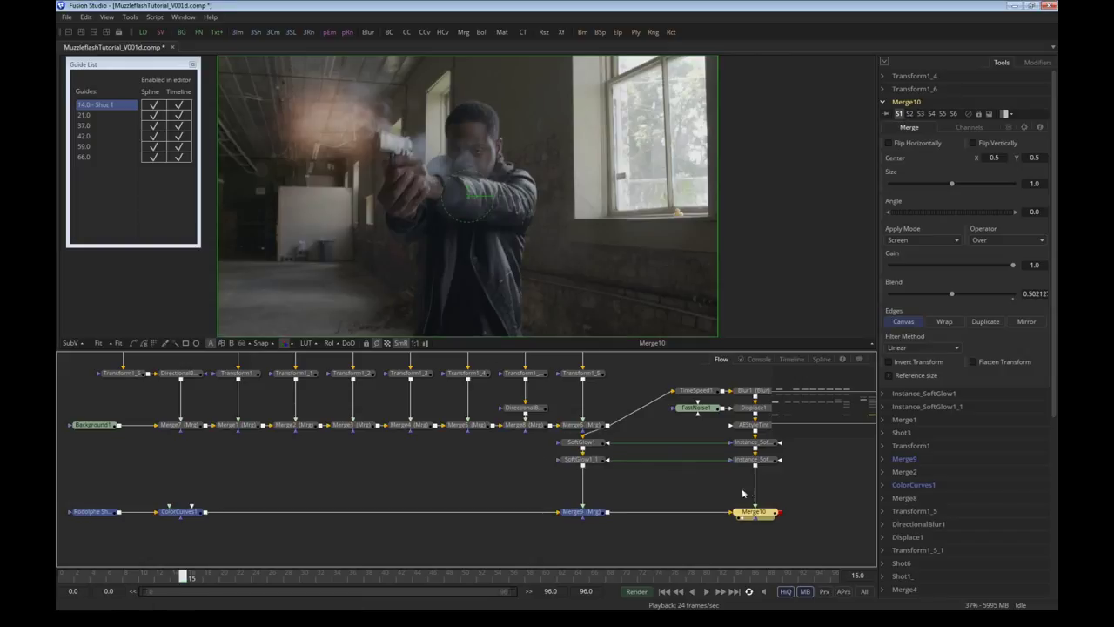
left_click_drag(742, 493, 571, 492)
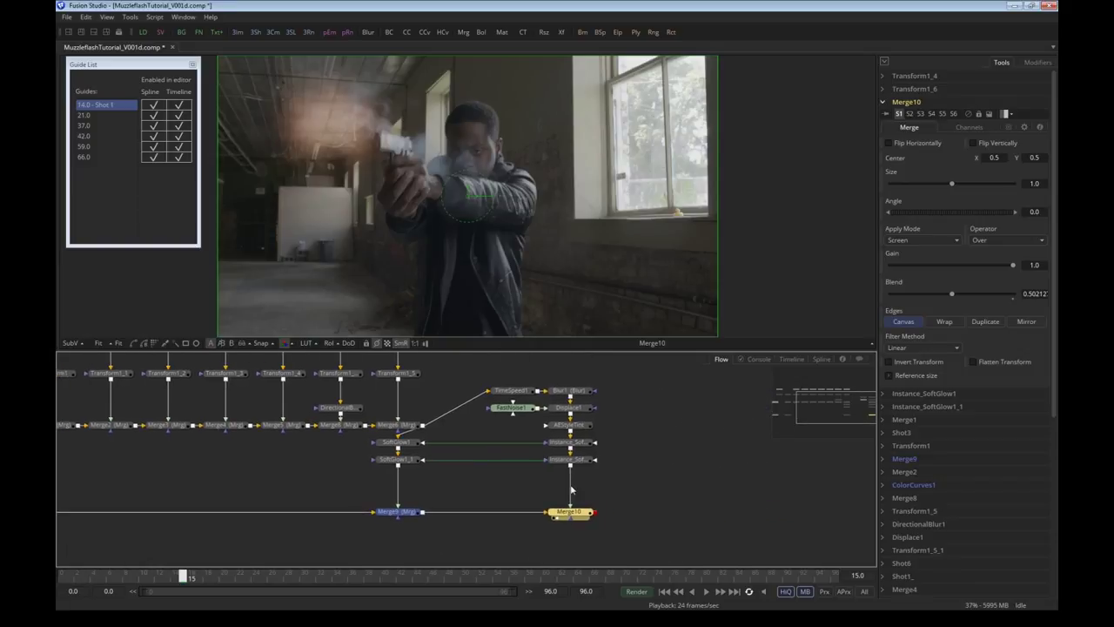
Add a Color Curves node directly after Merge10 and display it in the viewer
left_click(621, 498)
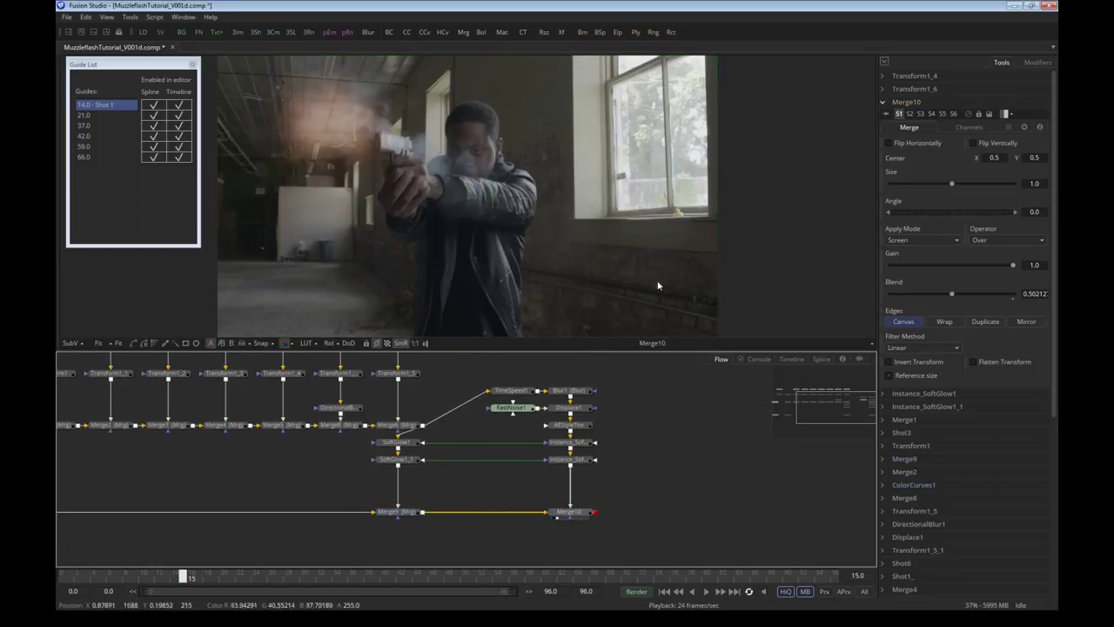
left_click(130, 17)
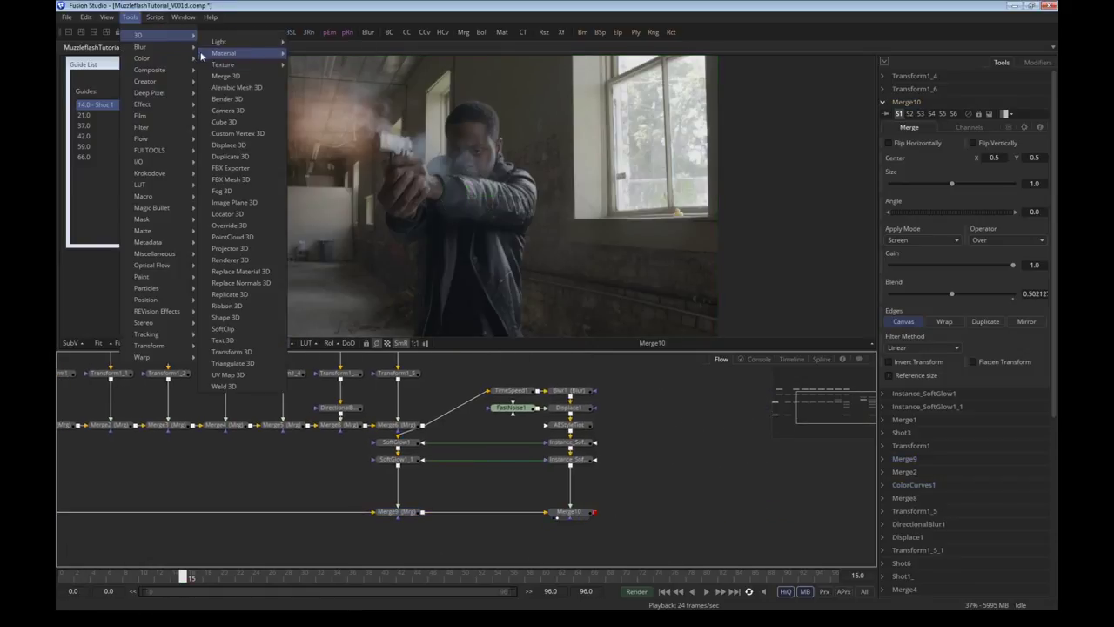
left_click(380, 5)
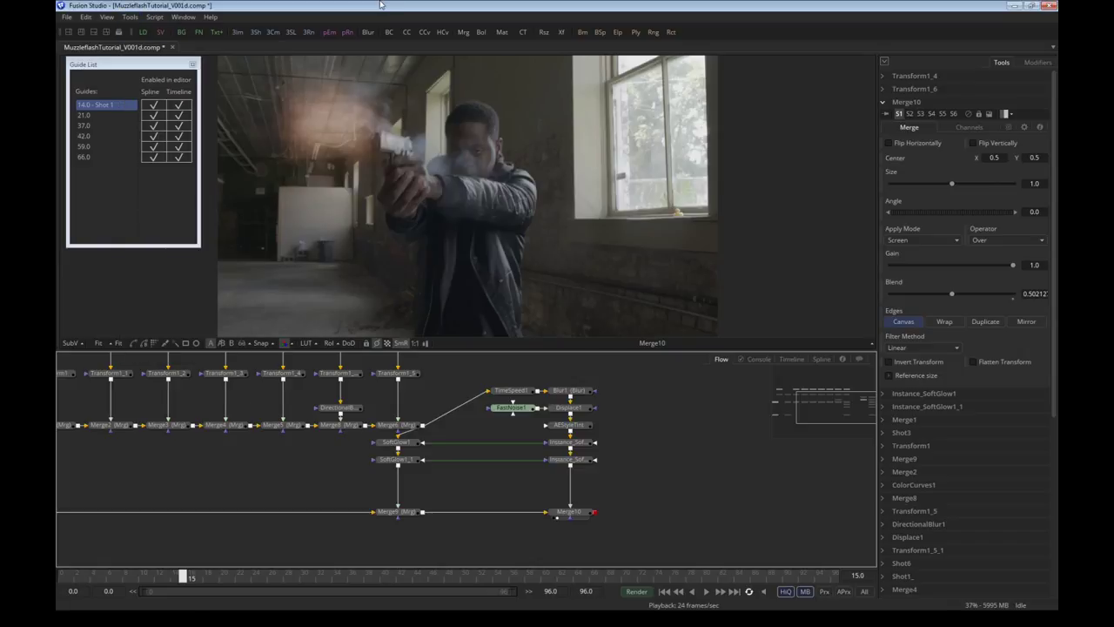
left_click(425, 31)
left_click_drag(576, 512, 719, 512)
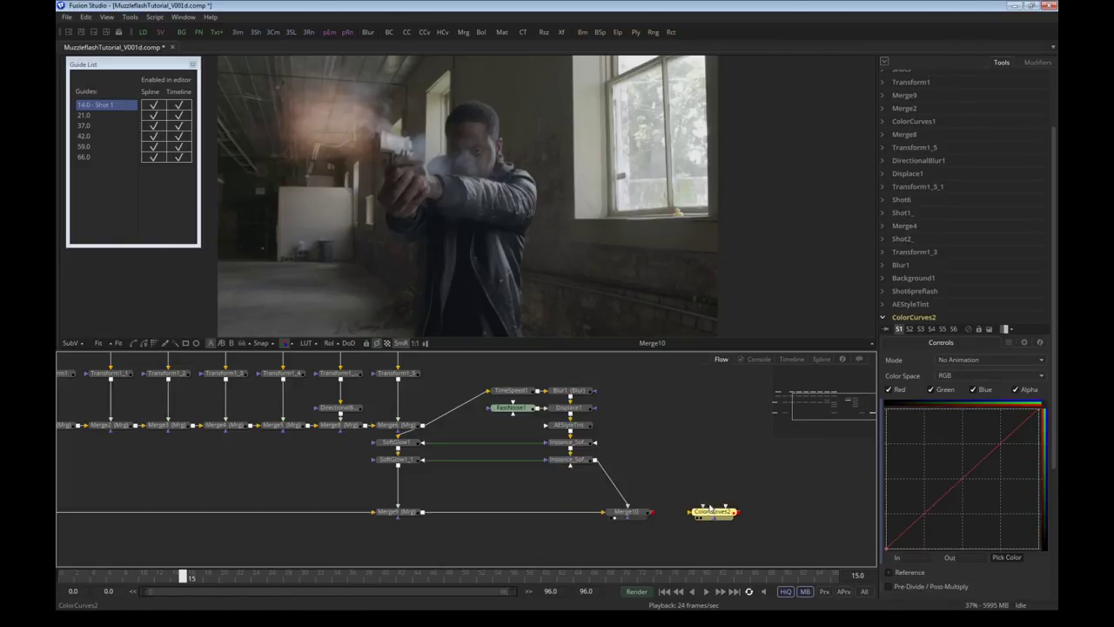
left_click_drag(635, 511, 606, 510)
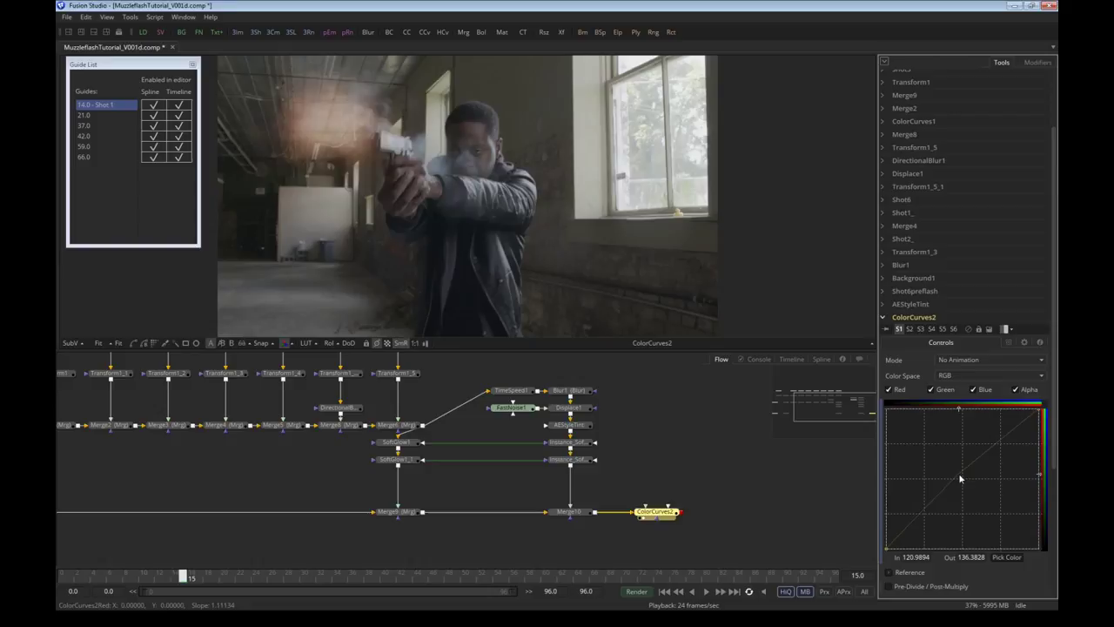
In ColorCurves2, raise the combined RGB midtones and set a lower shadow point, then lift the red curve in midtones and shadows
left_click_drag(961, 478, 957, 465)
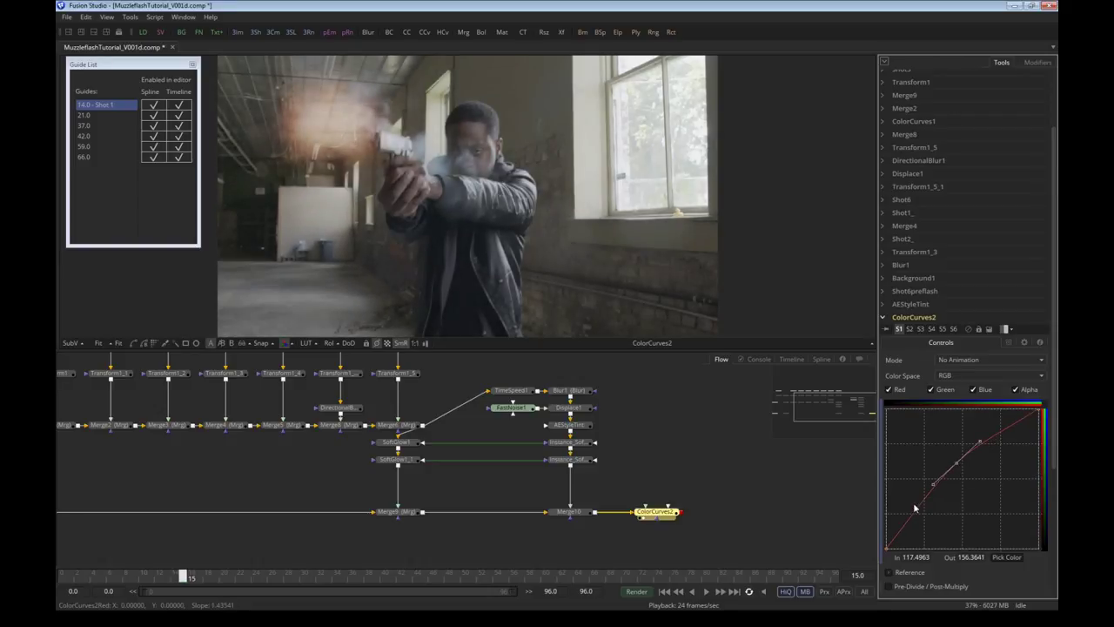
left_click_drag(920, 498, 923, 517)
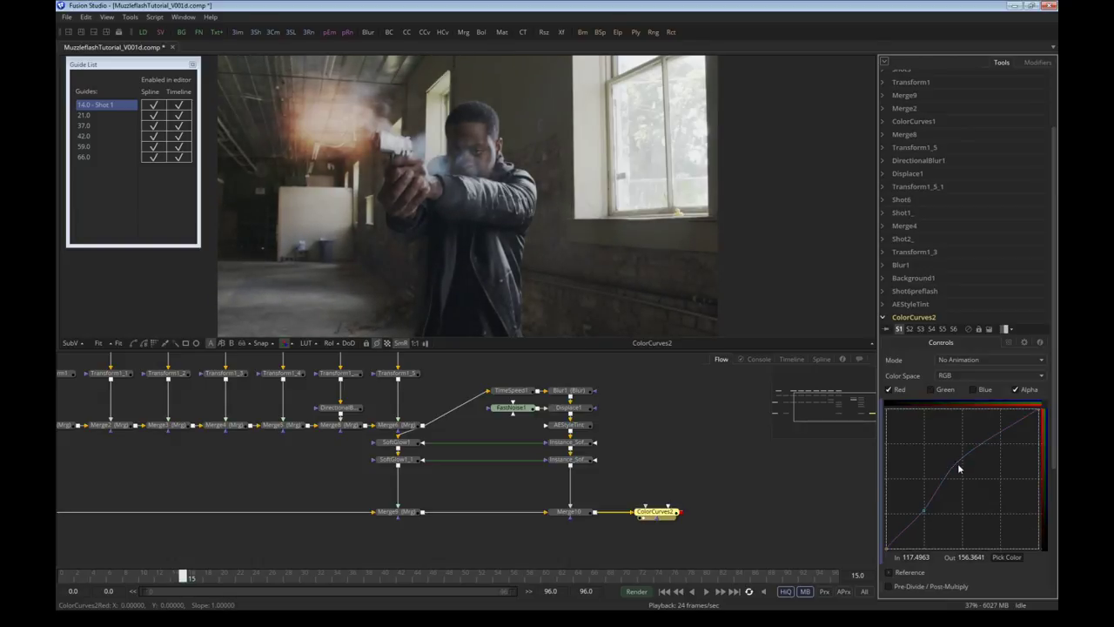
mouse_move(959, 465)
left_mouse_down()
mouse_move(965, 472)
mouse_move(957, 465)
left_mouse_up()
left_click_drag(924, 514, 920, 503)
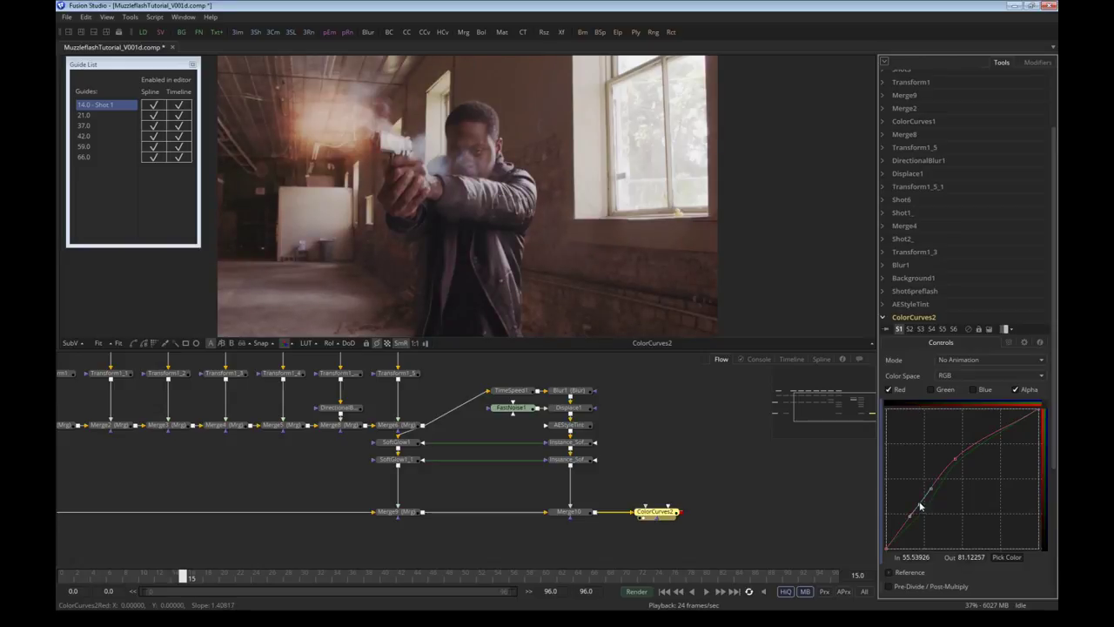
Isolate the blue curve in ColorCurves2 and adjust its midtone and shadow points below the red curve for a warmer image
left_click(972, 390)
left_click(888, 390)
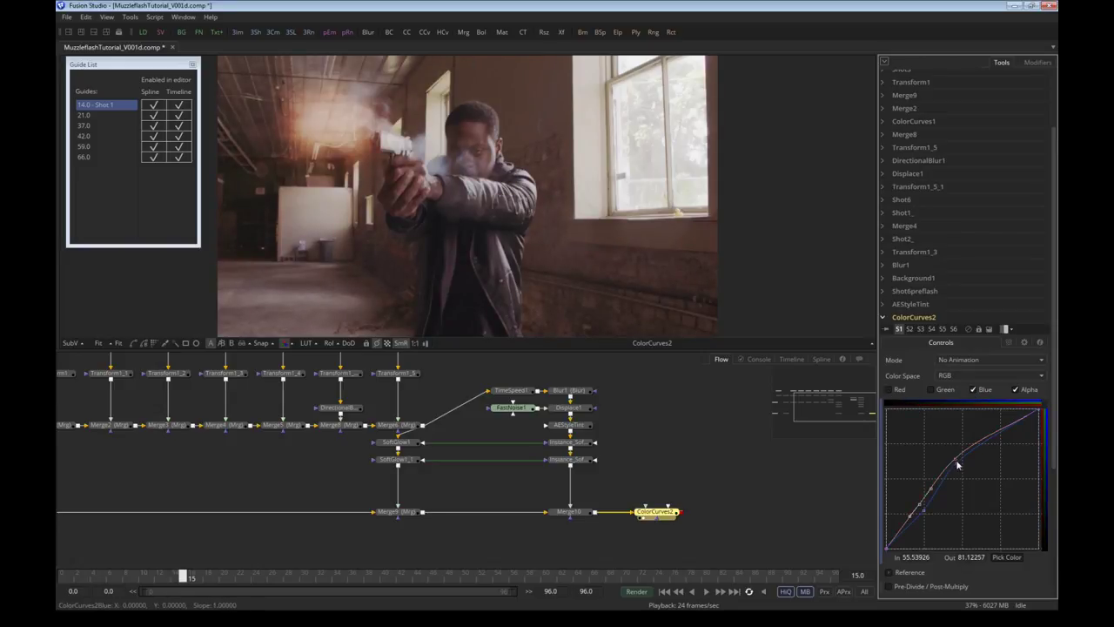
left_click(959, 468)
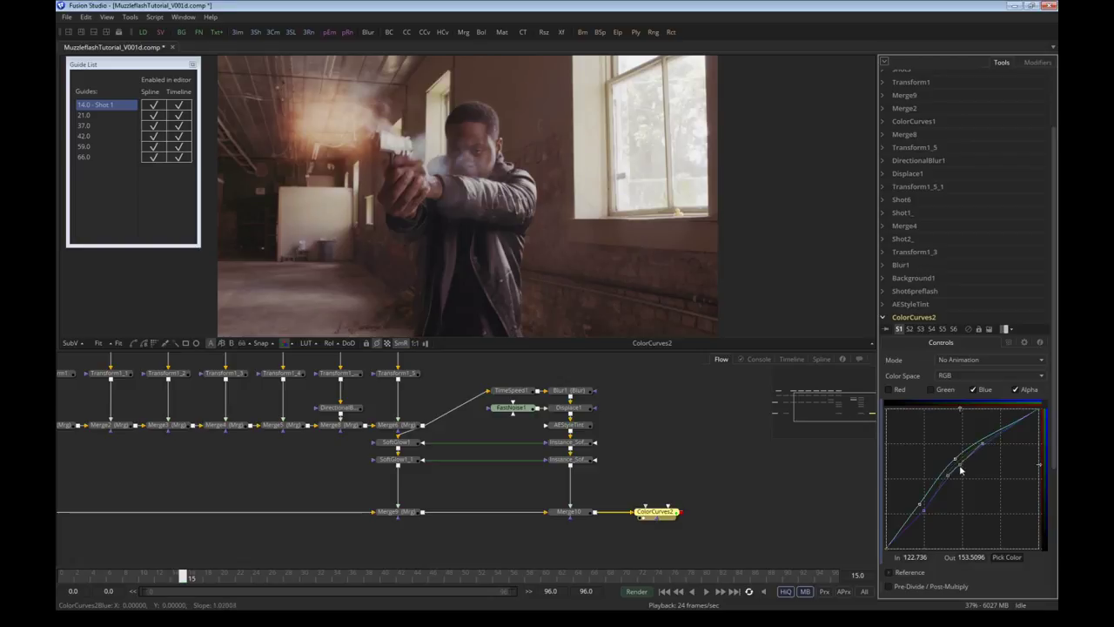
left_click(924, 513)
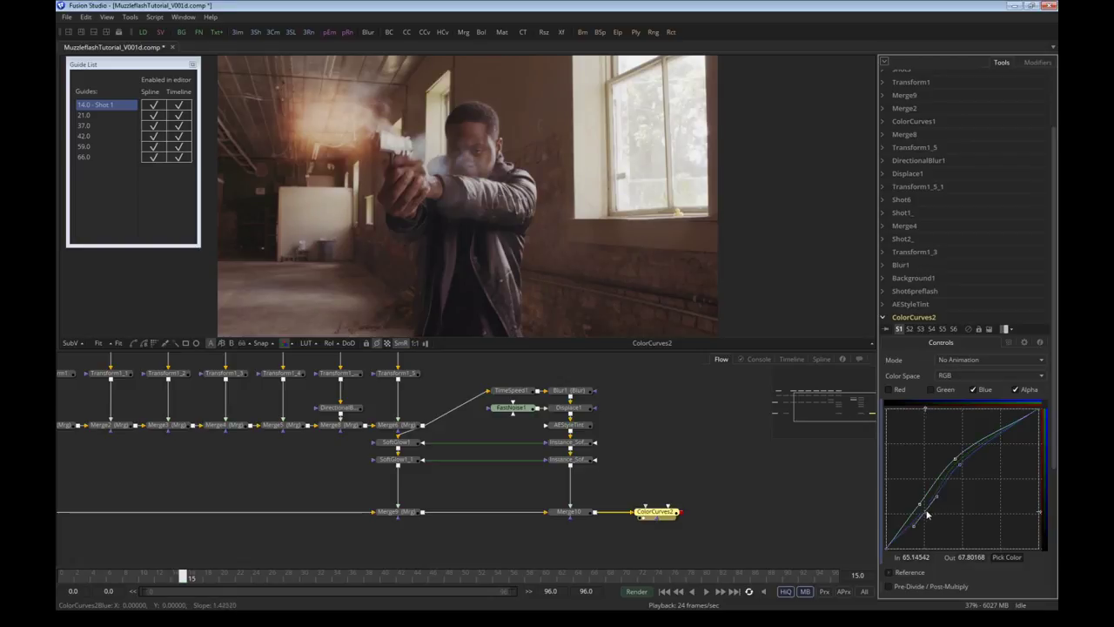
left_click(959, 468)
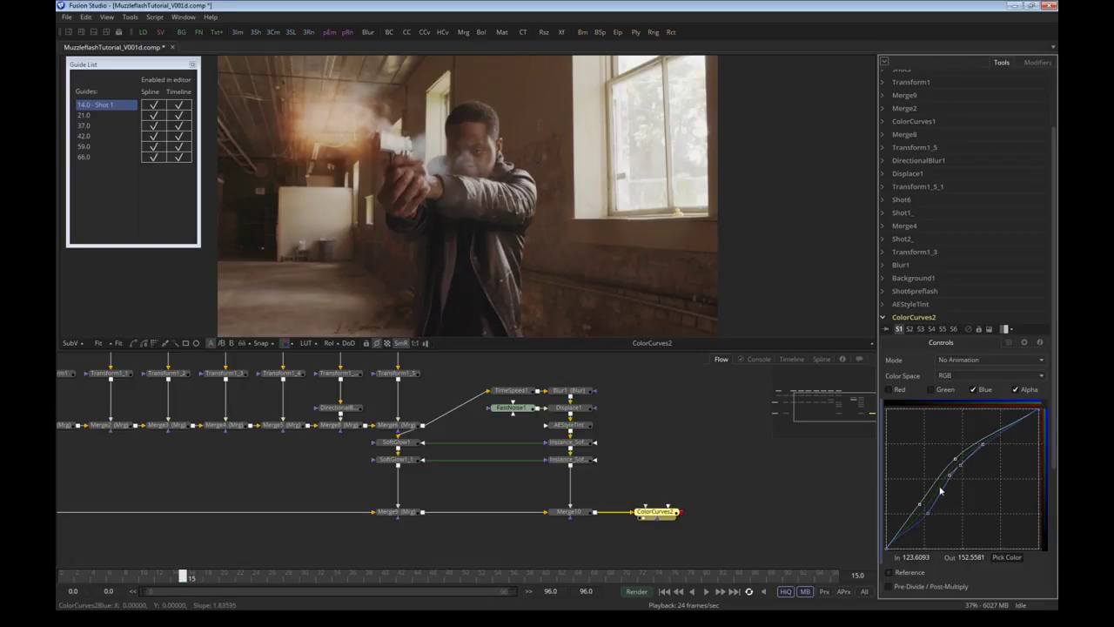
left_click(934, 464)
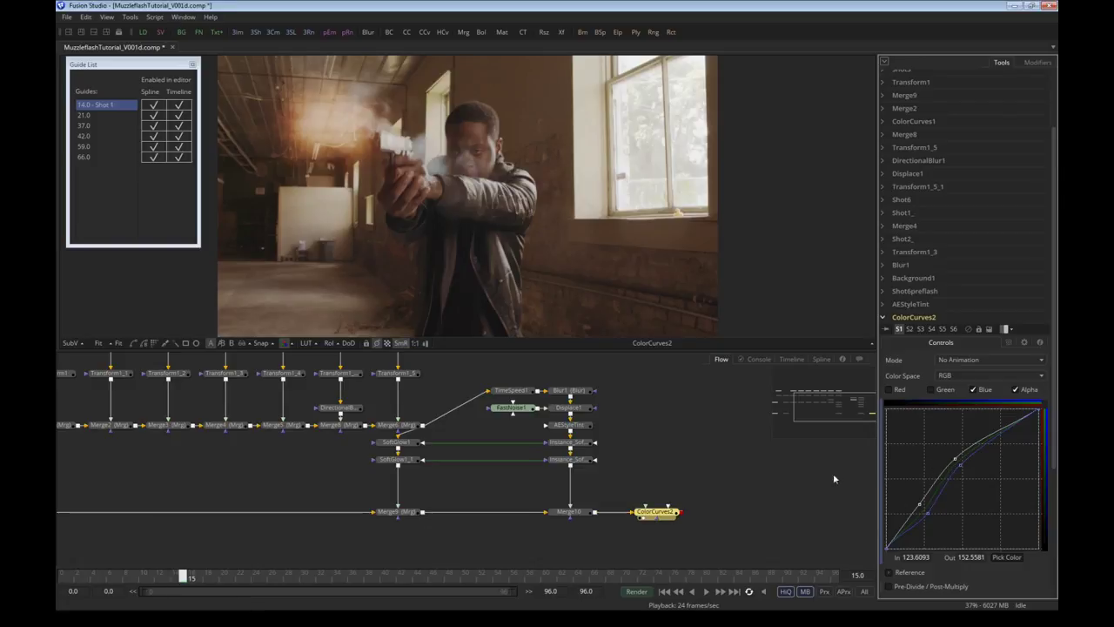
Go to frame 14 and add a polygon mask to ColorCurves2, placing its node just above
key("Left")
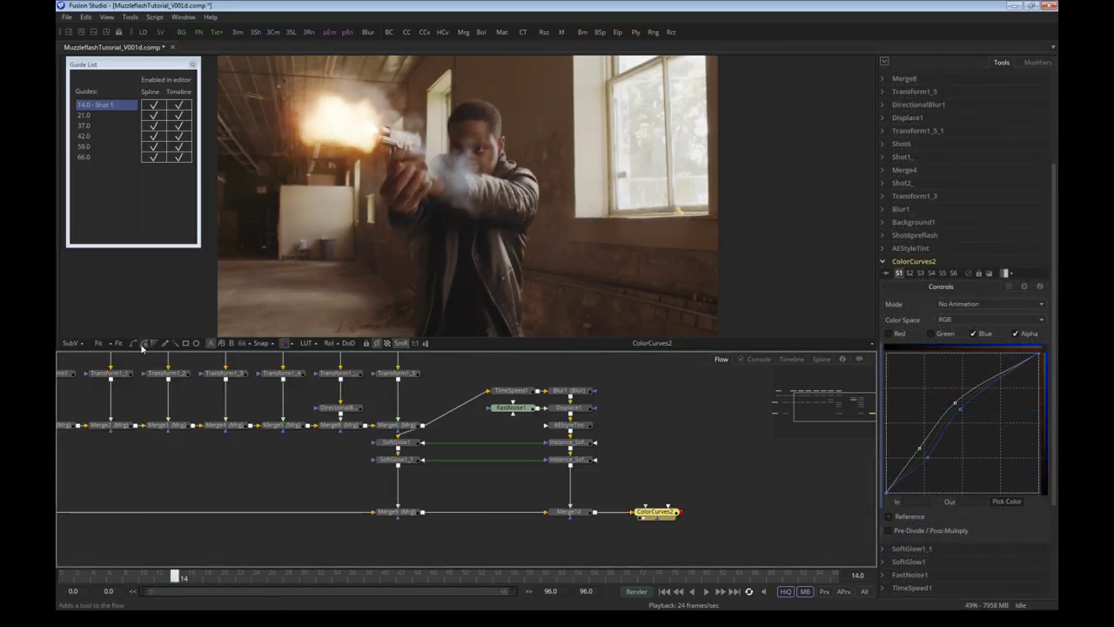
left_click(135, 343)
left_click_drag(671, 495, 642, 478)
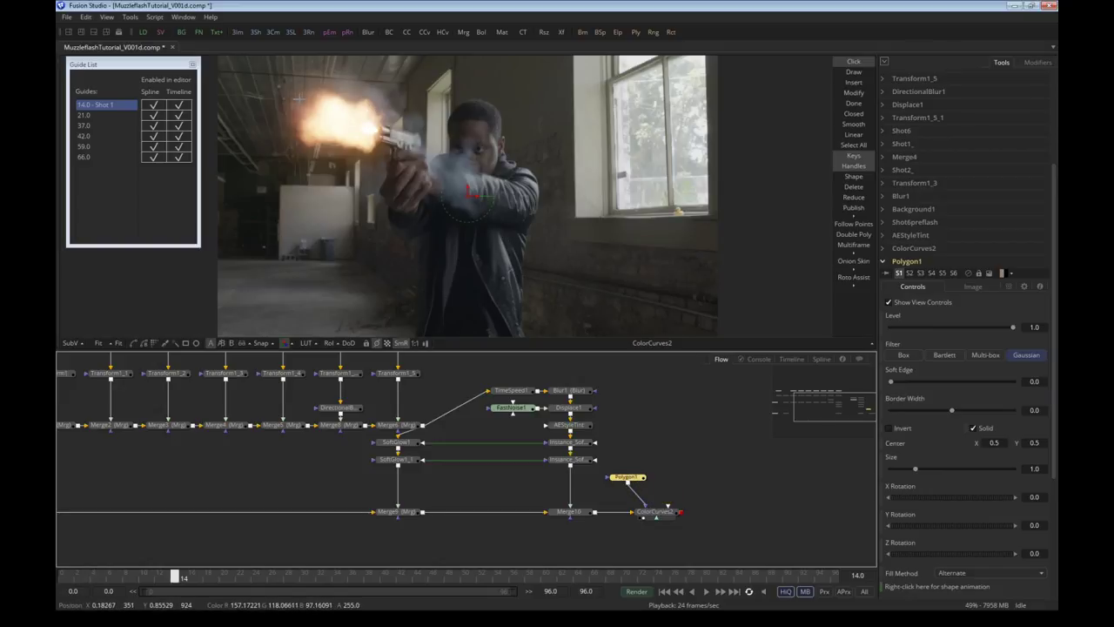
Draw a closed polygon mask around the muzzle flash, gun and actor's head and torso
left_click(298, 98)
left_click(249, 98)
left_click(277, 141)
left_click(373, 162)
left_click(380, 191)
left_click(391, 229)
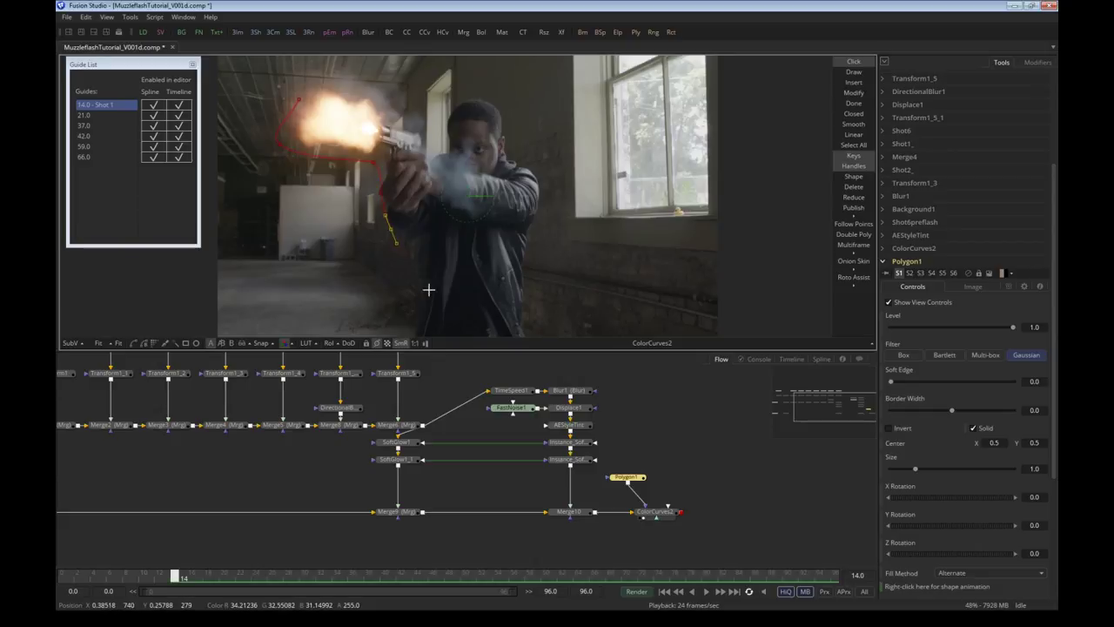
left_click(430, 294)
left_click(414, 319)
left_click(572, 207)
left_click(555, 134)
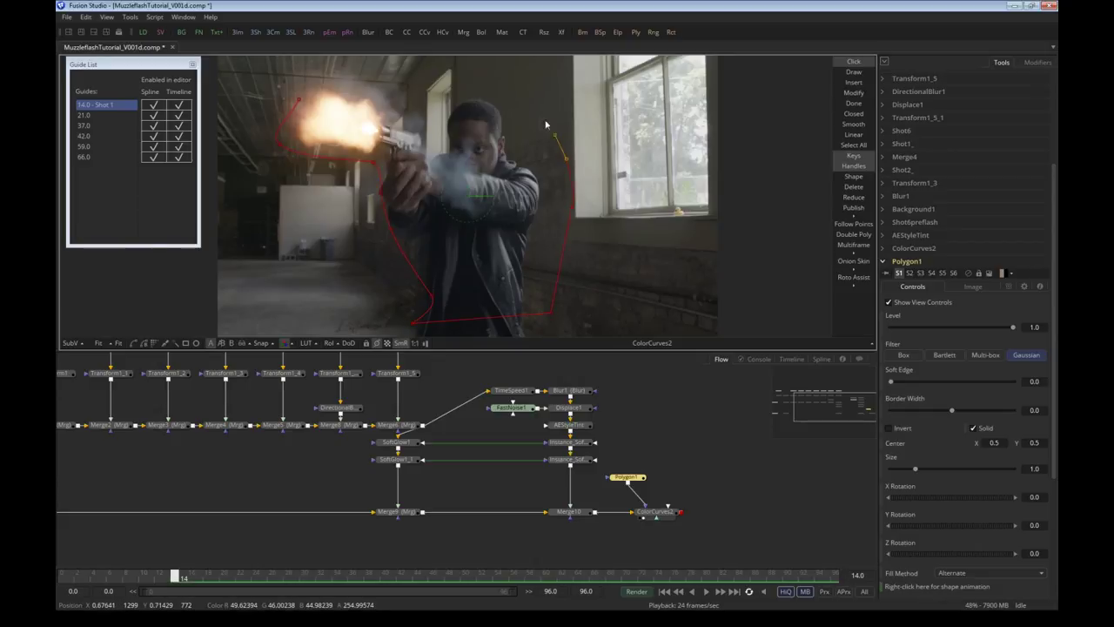
left_click(514, 94)
left_click(419, 77)
left_click(329, 86)
left_click(299, 99)
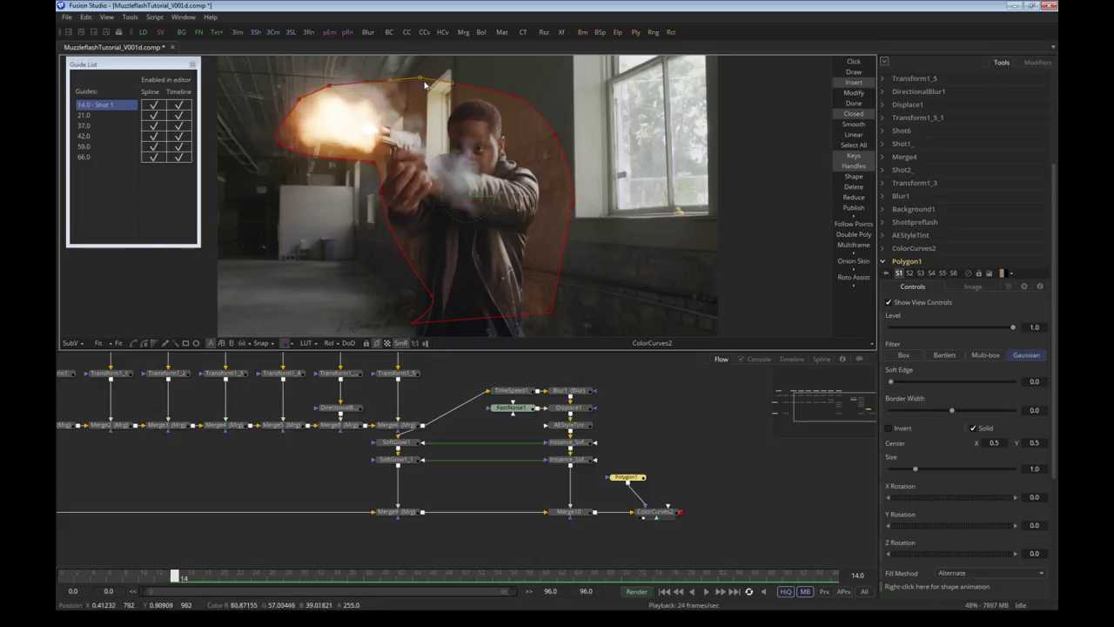
Delete the mask's two lower corner points and pull the remaining lower points beyond the frame's bottom edge to round off the shape
scroll(493, 268, "down", 3)
left_click_drag(492, 268, 496, 280)
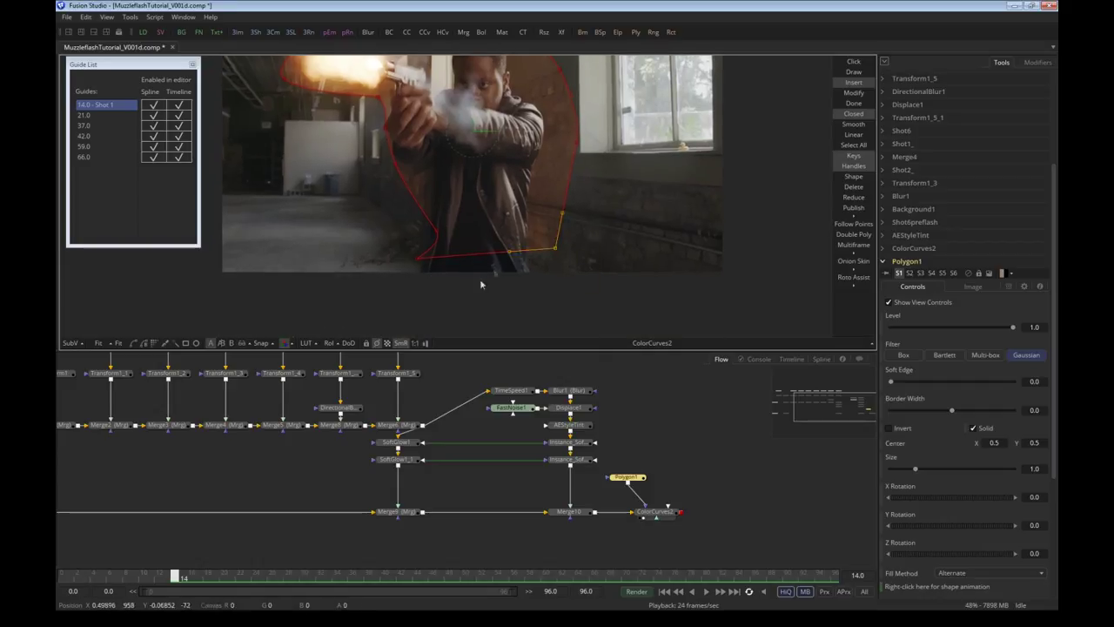
left_click_drag(557, 248, 583, 247)
left_click(570, 246)
key("Delete")
left_click(419, 260)
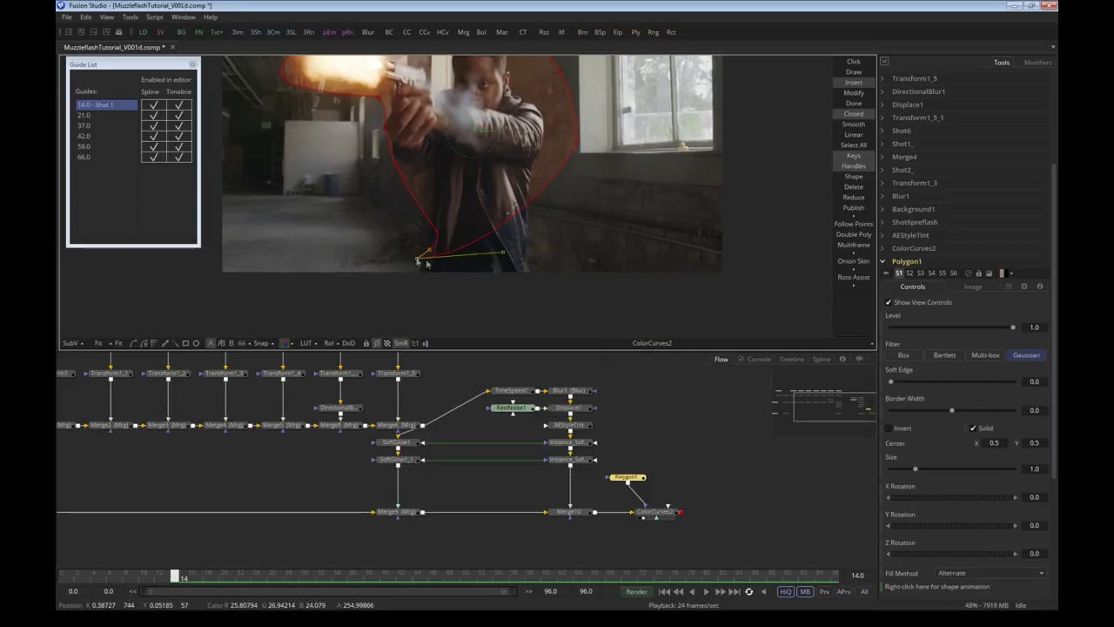
key("Delete")
left_click_drag(437, 235, 410, 284)
left_click_drag(507, 231, 525, 294)
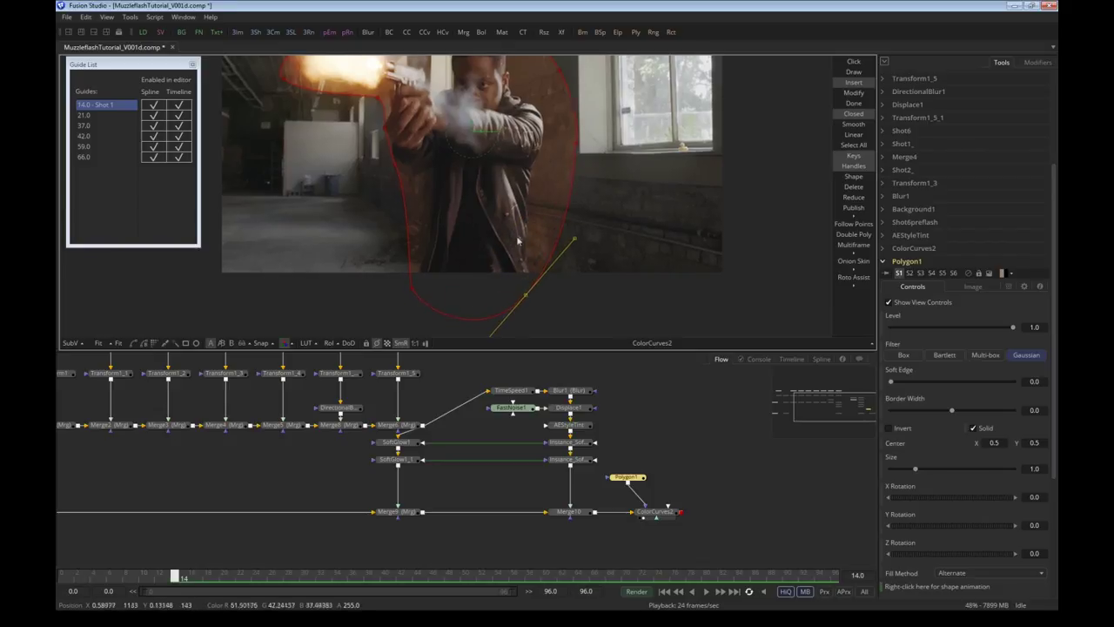
scroll(505, 284, "down", 1)
scroll(489, 280, "up", 1)
scroll(489, 281, "down", 1)
Set Polygon1's soft edge to 0.2 and deselect the mask
left_click_drag(891, 381, 957, 389)
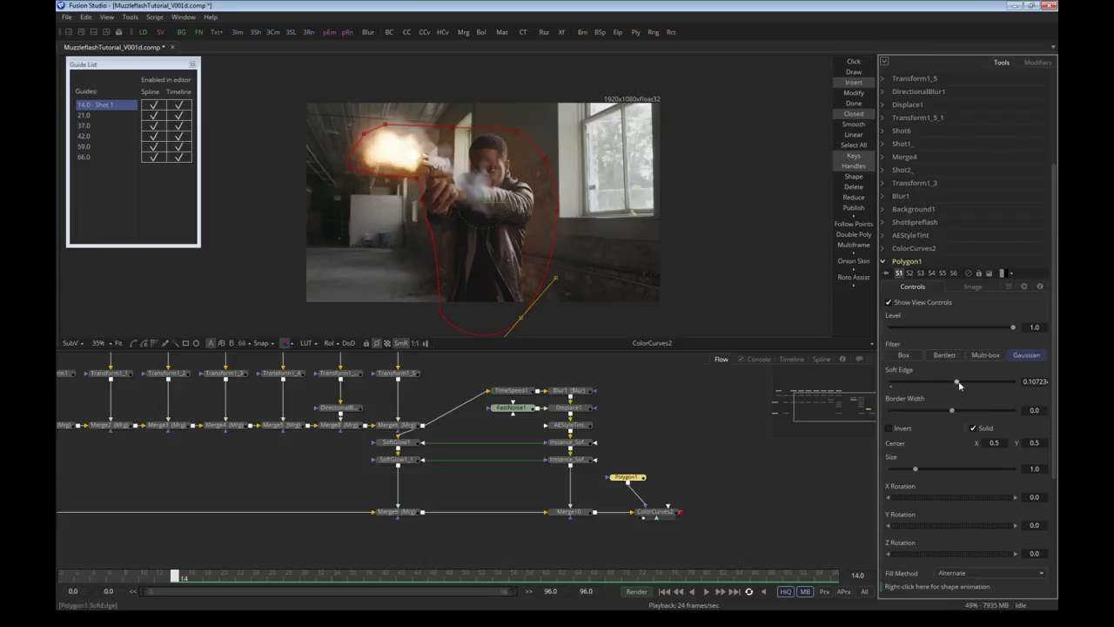
left_click_drag(984, 384, 1013, 381)
left_click(733, 477)
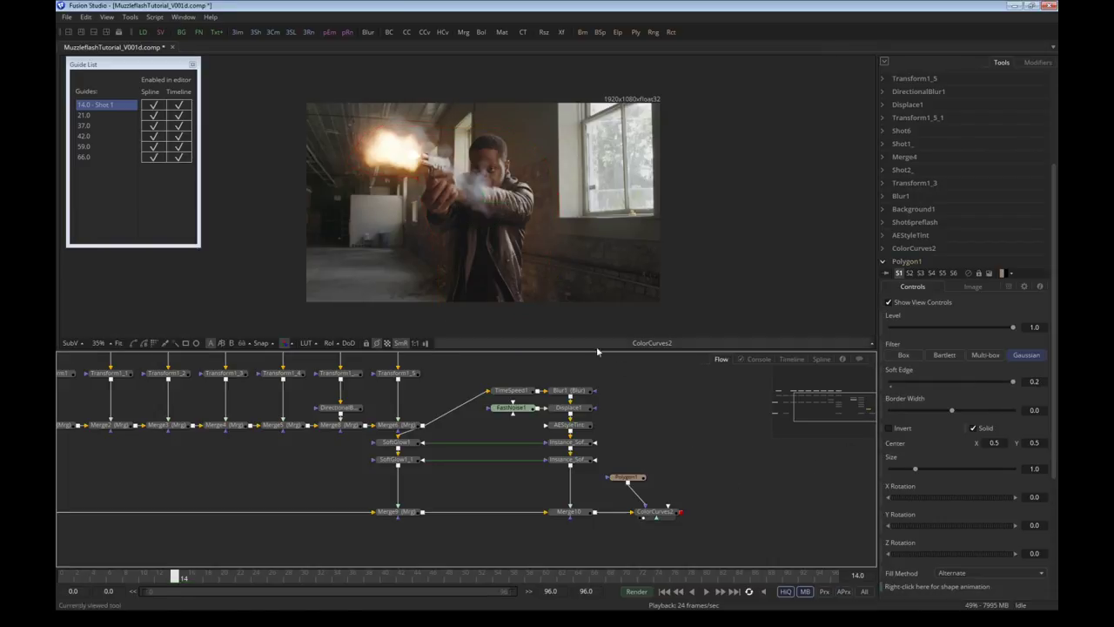
Select Polygon1 and reshape the mask around the flash and actor at guide frames 21 and 37
left_click(636, 477)
left_click(96, 115)
left_click(96, 125)
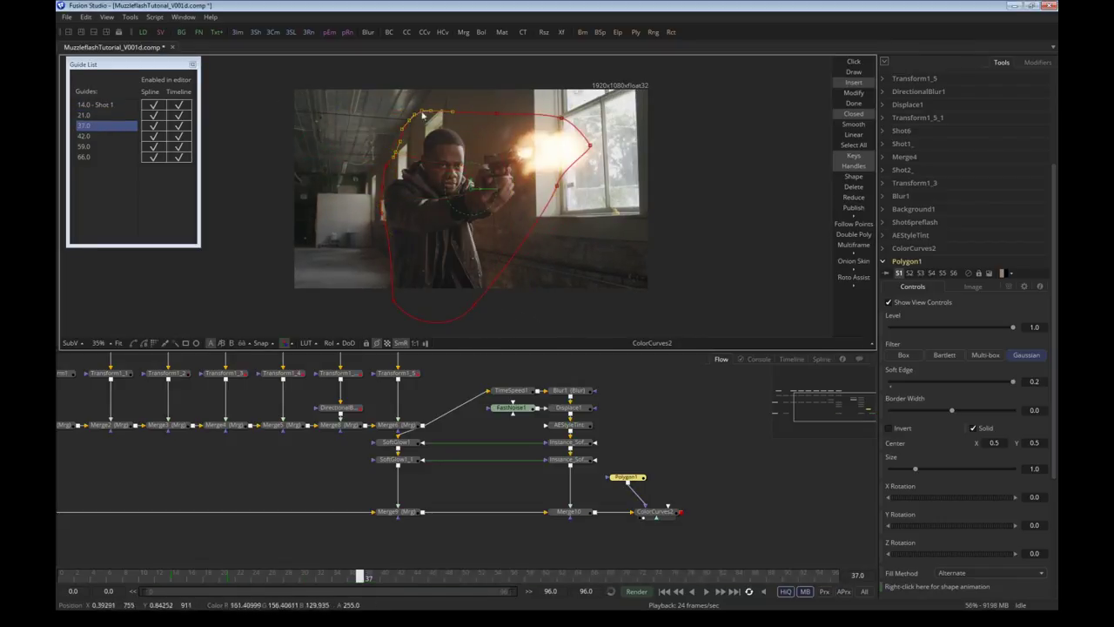
Reshape the mask around the muzzle flash and actor's head at guide frame 59, then check guide frame 66 with the mask deselected
left_click(87, 146)
left_click_drag(436, 71, 321, 127)
left_click_drag(366, 122, 355, 112)
left_click_drag(416, 146, 428, 139)
left_click(444, 114)
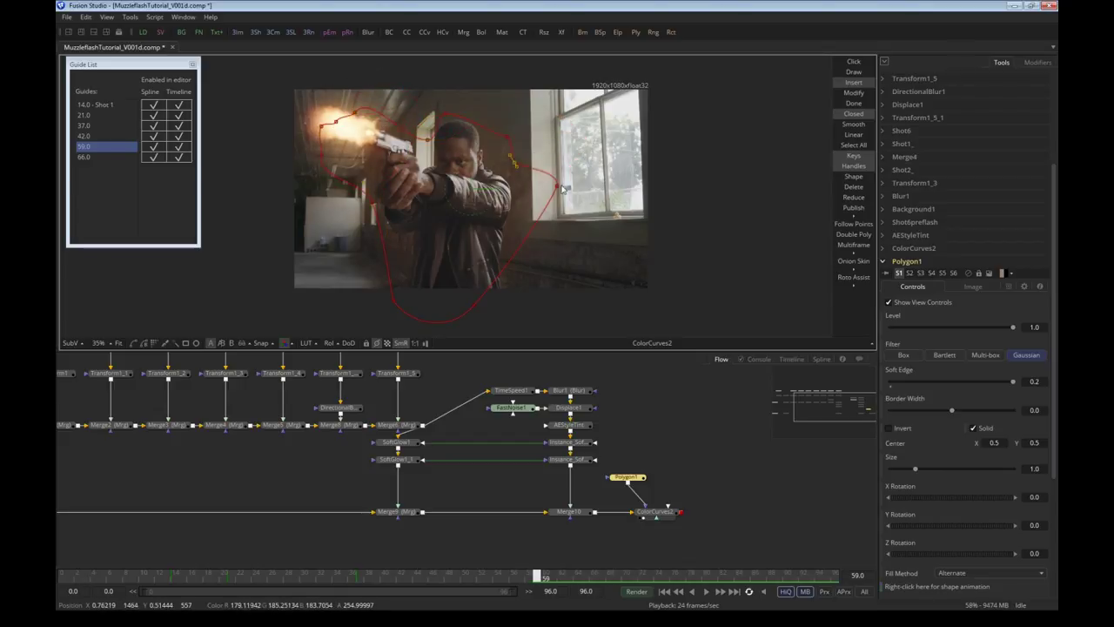
left_click(84, 156)
left_click(735, 532)
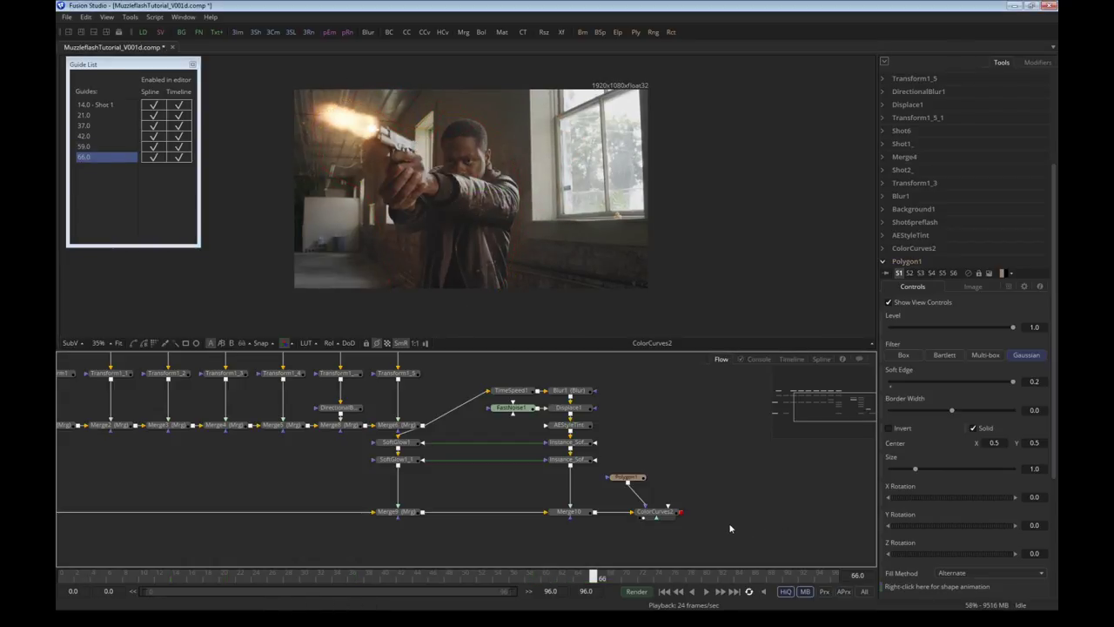
Select ColorCurves2 and animate its Blend with a 1.0 keyframe at frame 14
key("ctrl+Left")
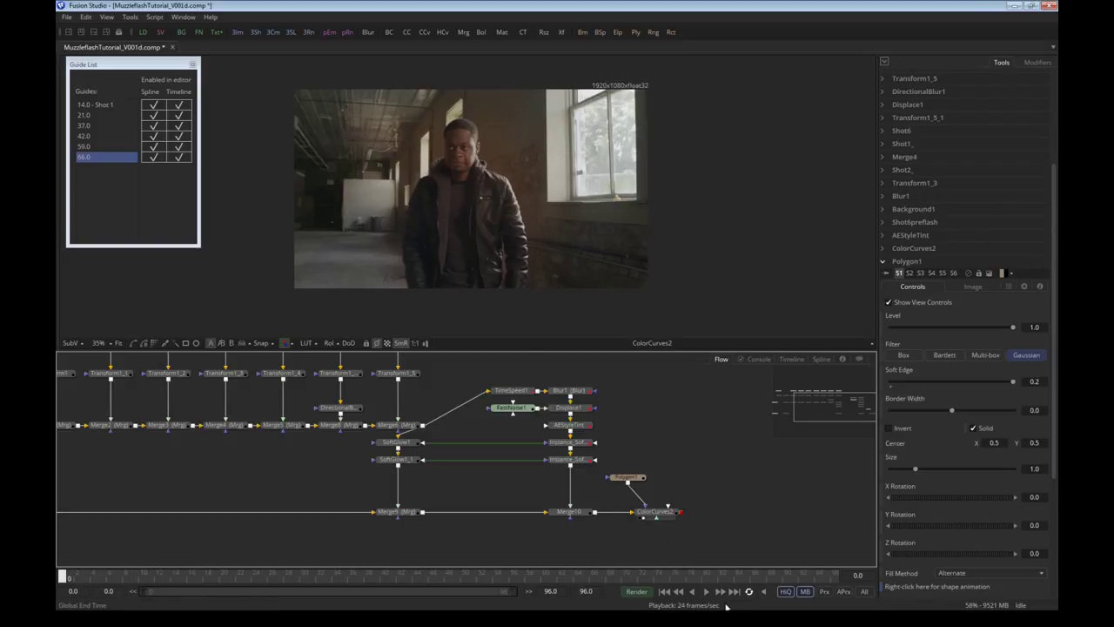
left_click(657, 511)
left_click_drag(63, 576, 173, 584)
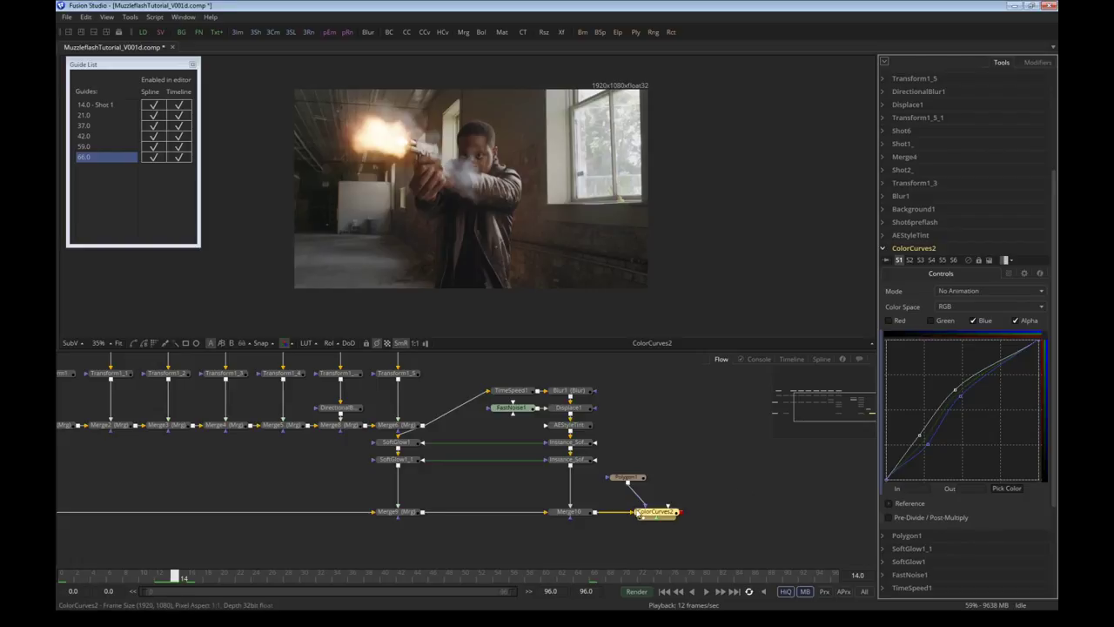
left_click(1009, 274)
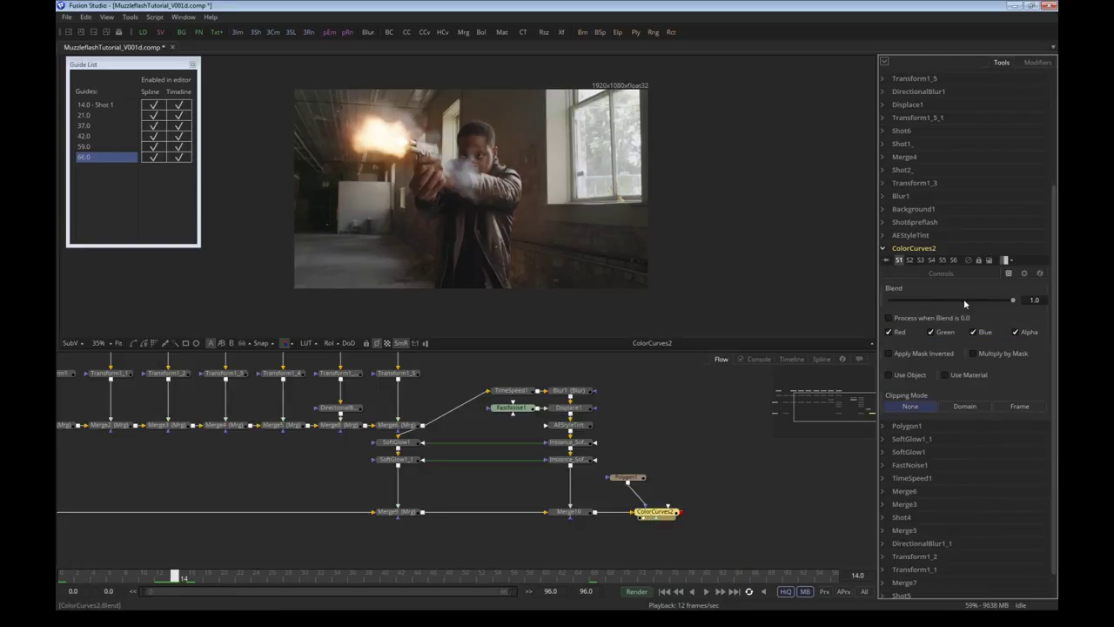
right_click(964, 303)
left_click(992, 306)
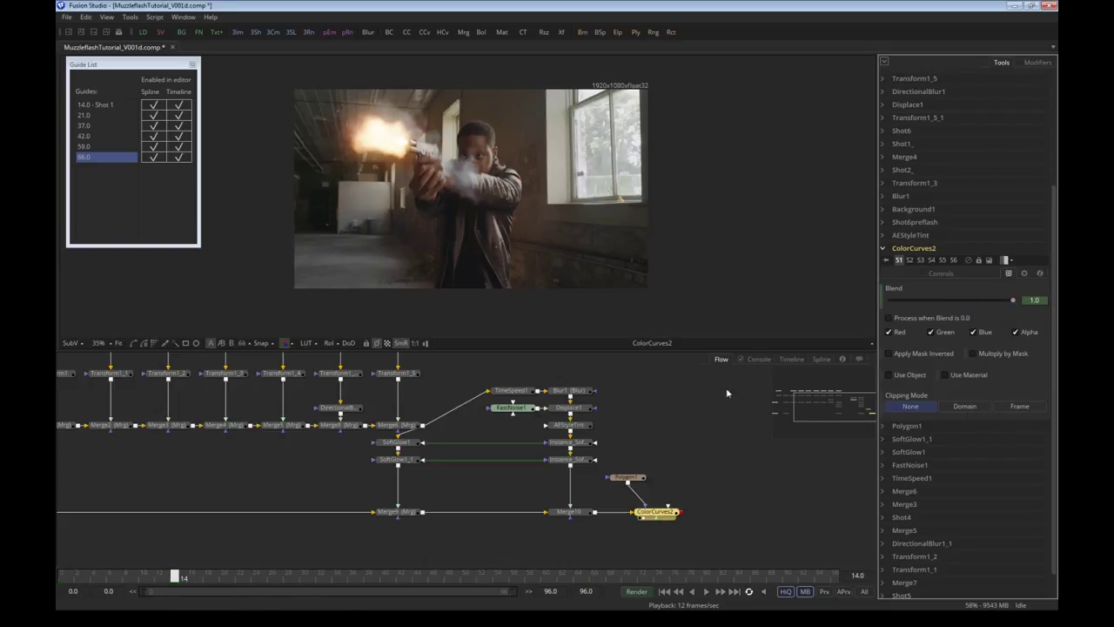
Keyframe ColorCurves2's Blend to 0.0 at frames 13 and 16, on either side of the first shot
key("Left")
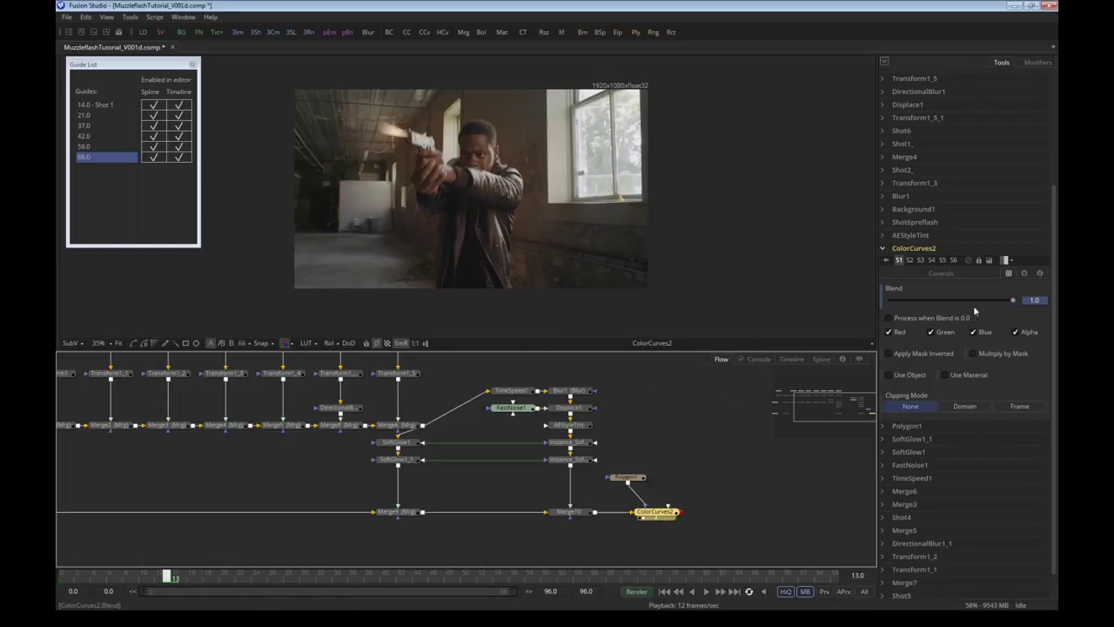
left_click_drag(1016, 302, 900, 309)
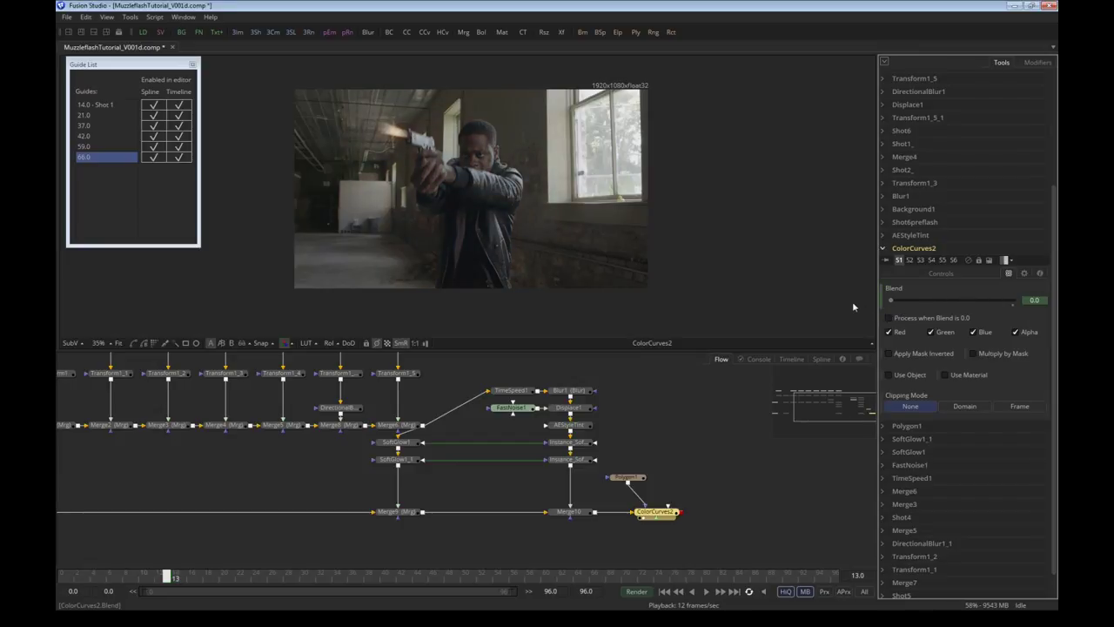
key("Right")
key("Right")
key("Right")
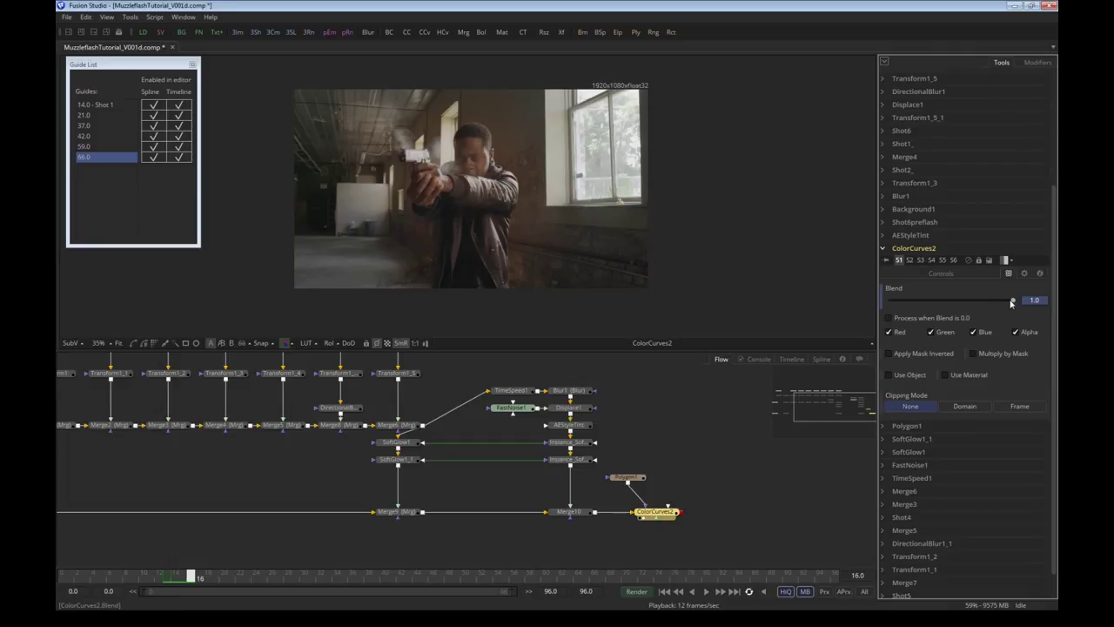
left_click_drag(1011, 302, 730, 298)
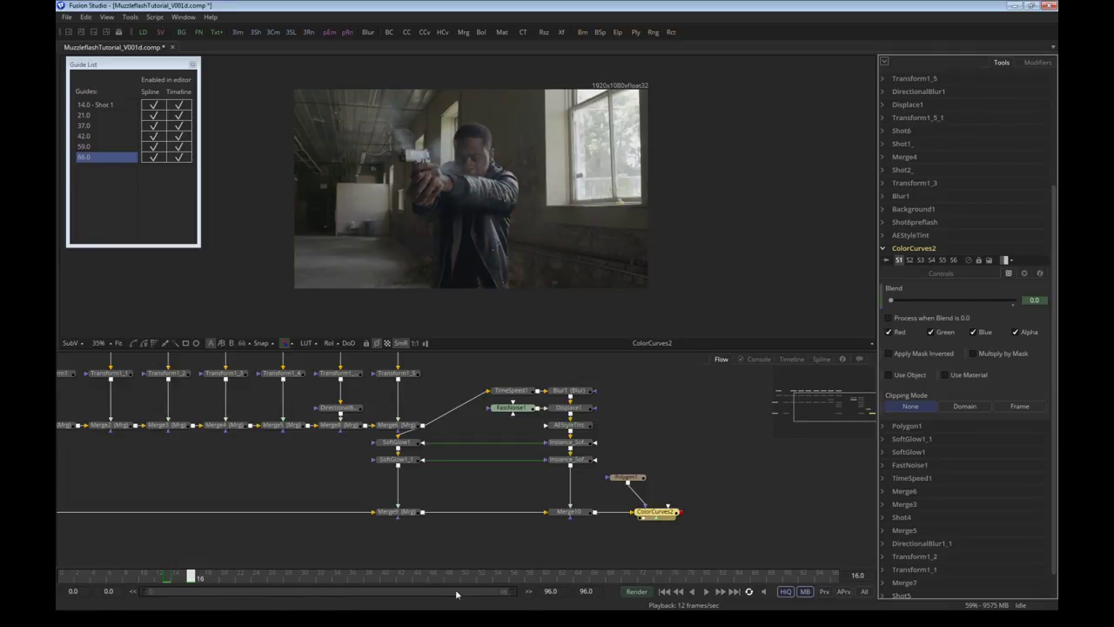
Scrub around frame 16 to check the blend and save the composition as MuzzleflashTutorial_V001e.comp
mouse_move(185, 576)
left_mouse_down()
mouse_move(148, 577)
mouse_move(189, 577)
mouse_move(165, 578)
mouse_move(197, 589)
left_mouse_up()
key("ctrl+alt+s")
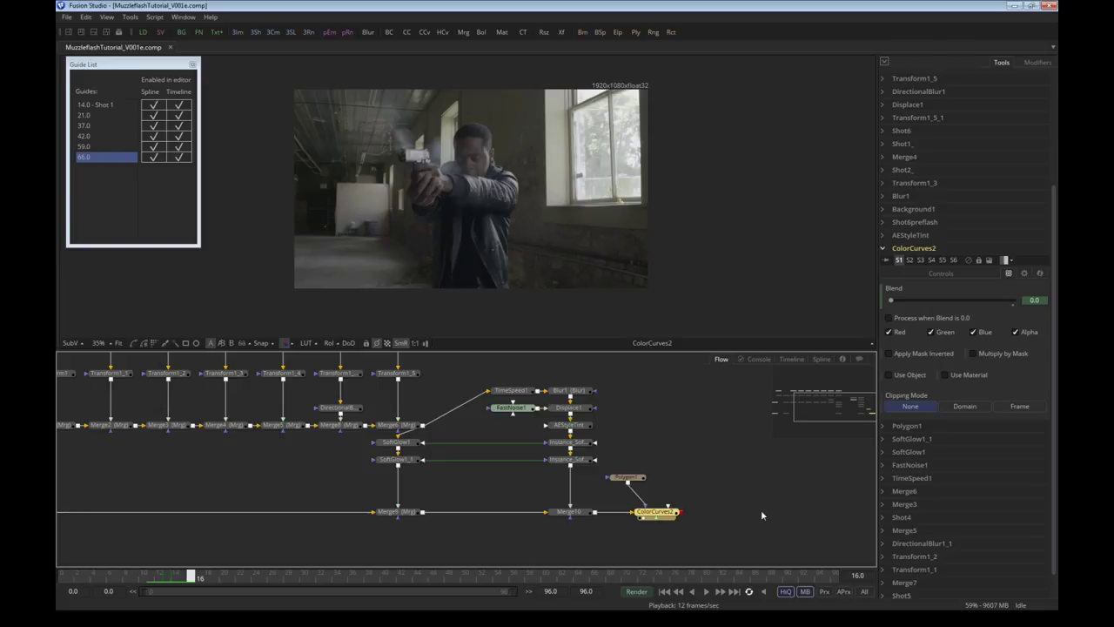
Show ColorCurves2's Blend curve in the Spline editor and frame its keyframes around the first shot and the following guides
left_click(822, 359)
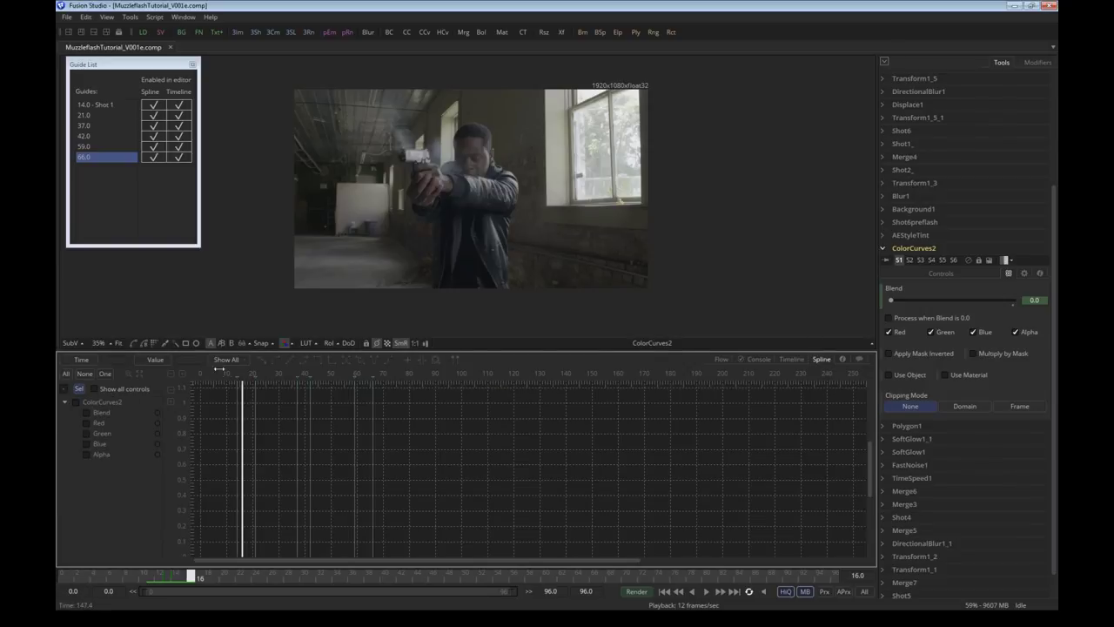
left_click(85, 412)
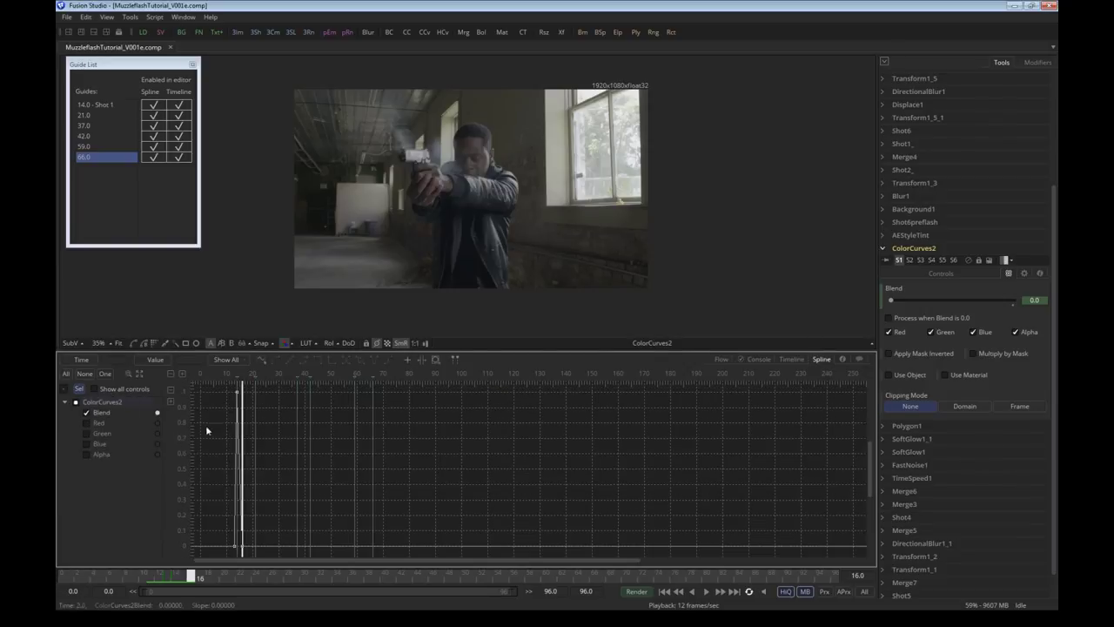
key("ctrl+f")
scroll(488, 464, "down", 3)
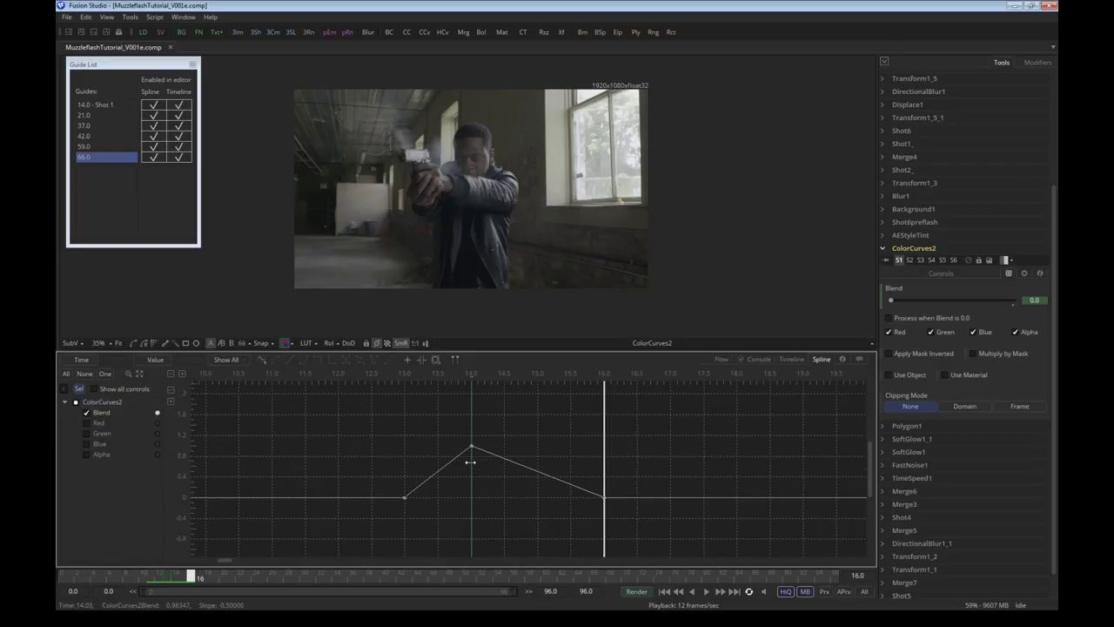
scroll(583, 525, "down", 5)
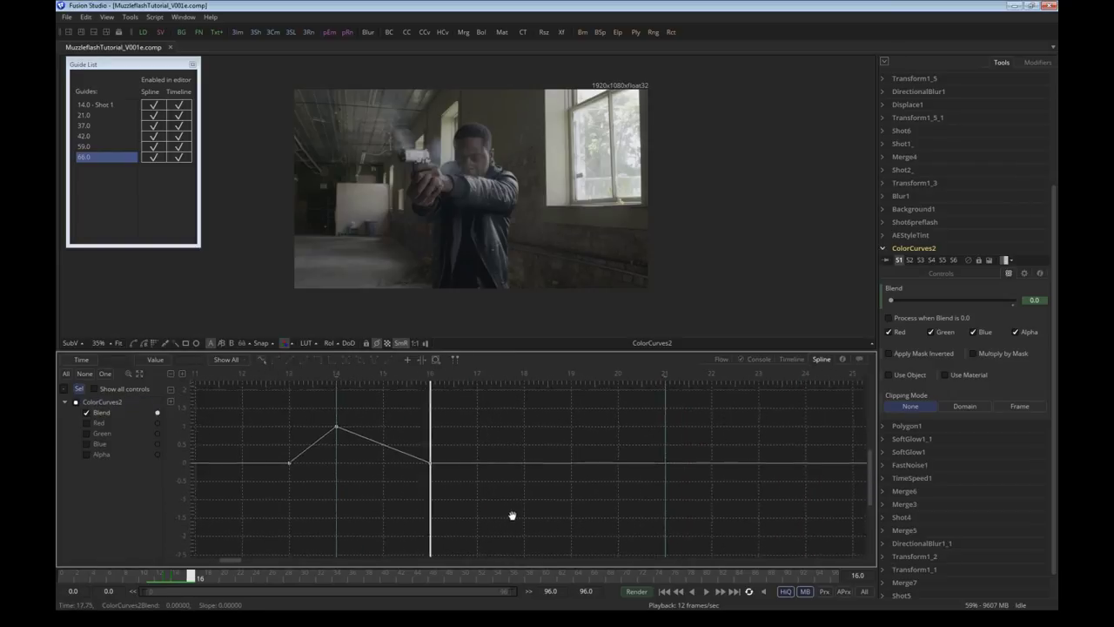
scroll(579, 478, "down", 4)
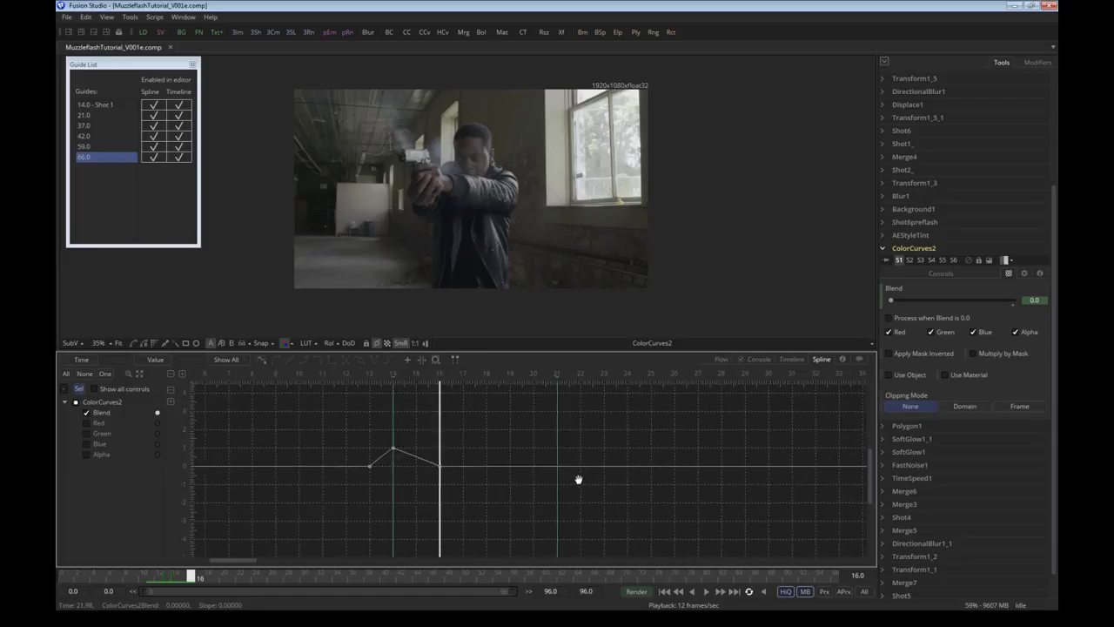
left_click_drag(563, 470, 535, 466)
scroll(513, 458, "up", 2)
scroll(438, 525, "up", 2)
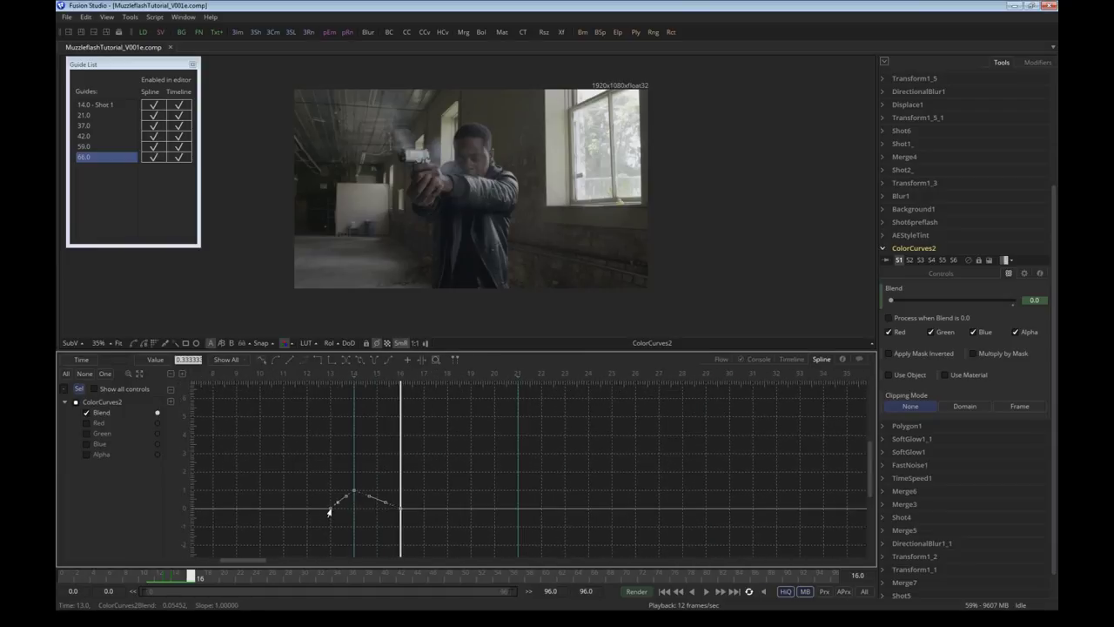
Copy the first shot's Blend keyframe pulse and paste it with its peaks on guide frames 21, 37 and 42
left_click_drag(330, 510, 429, 471)
left_click(727, 490)
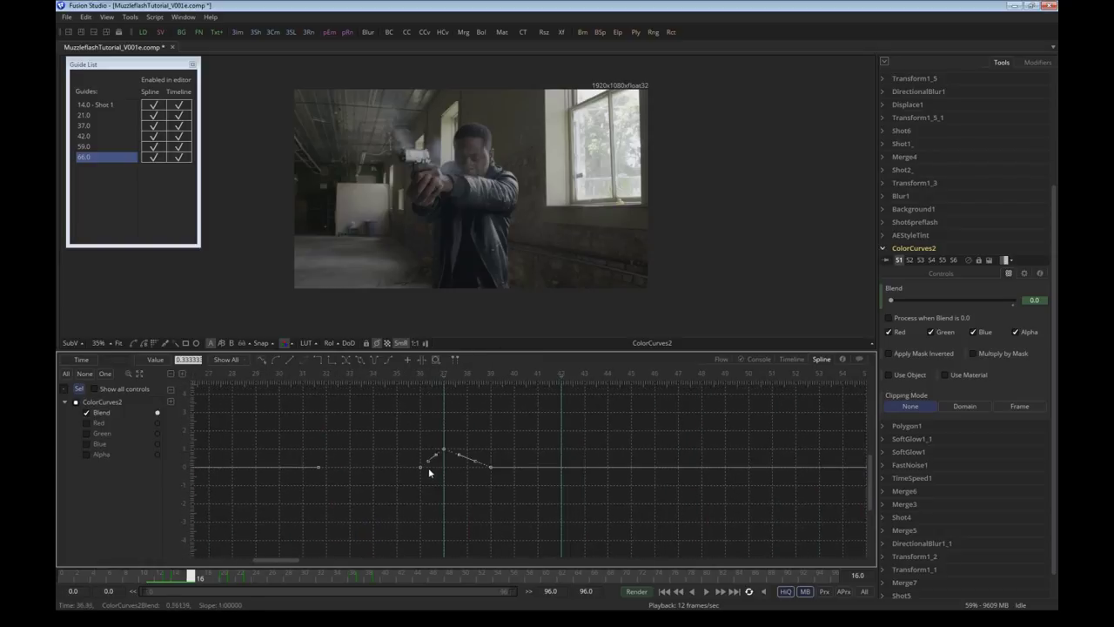
key("ctrl+v")
left_click(541, 475)
left_click_drag(549, 474, 376, 464)
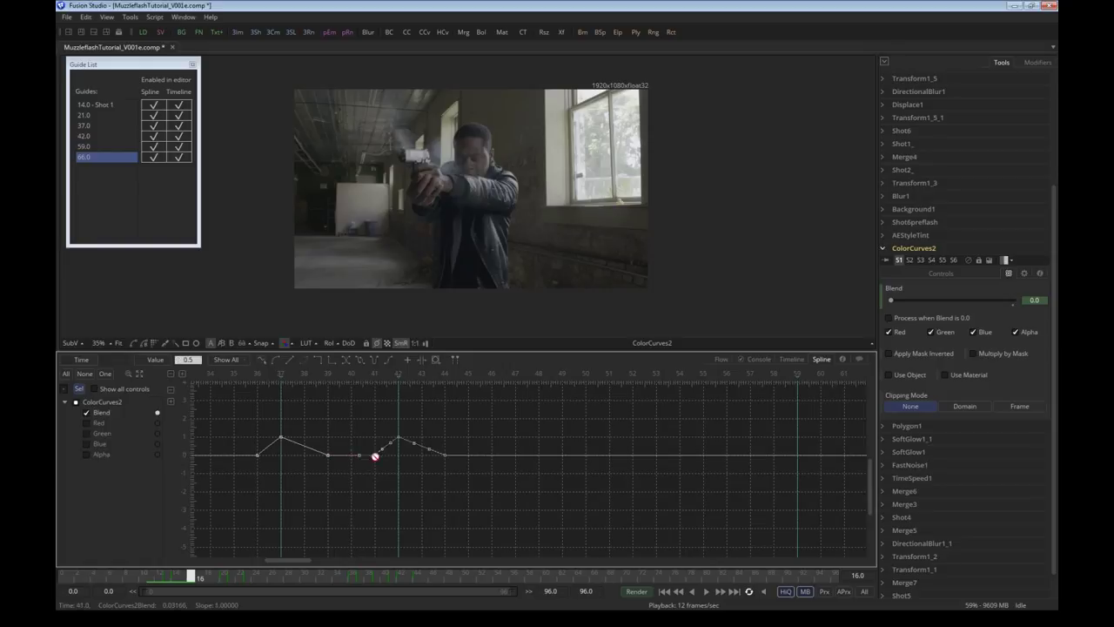
Paste the Blend keyframe pulse again with its peaks on guide frames 59 and 66
key("ctrl+v")
left_click(775, 465)
left_click_drag(775, 464, 419, 465)
left_click(442, 454)
key("ctrl+v")
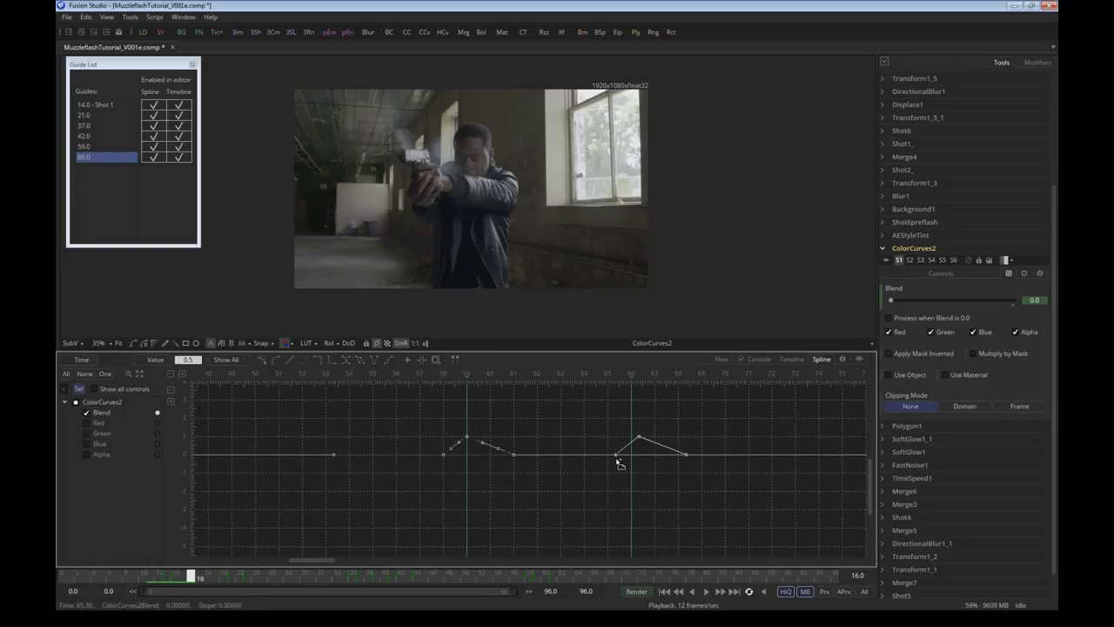
left_click(638, 452)
Return to the node flow and step through the frames around 66 to check the correction's blend on the last shot
left_click(722, 360)
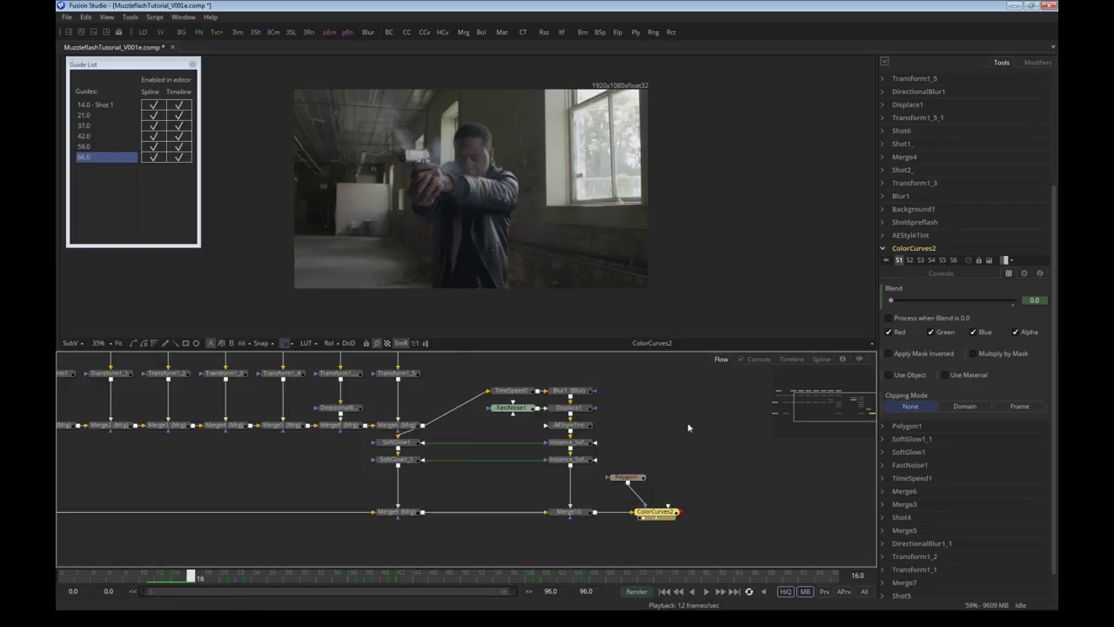
left_click_drag(636, 576, 587, 577)
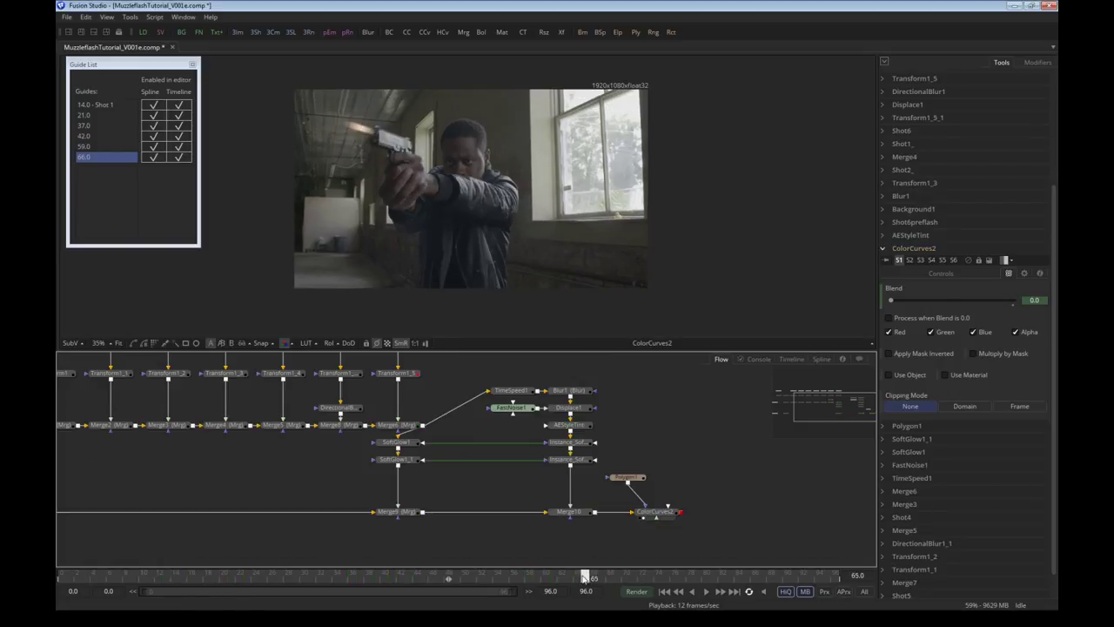
key("Right")
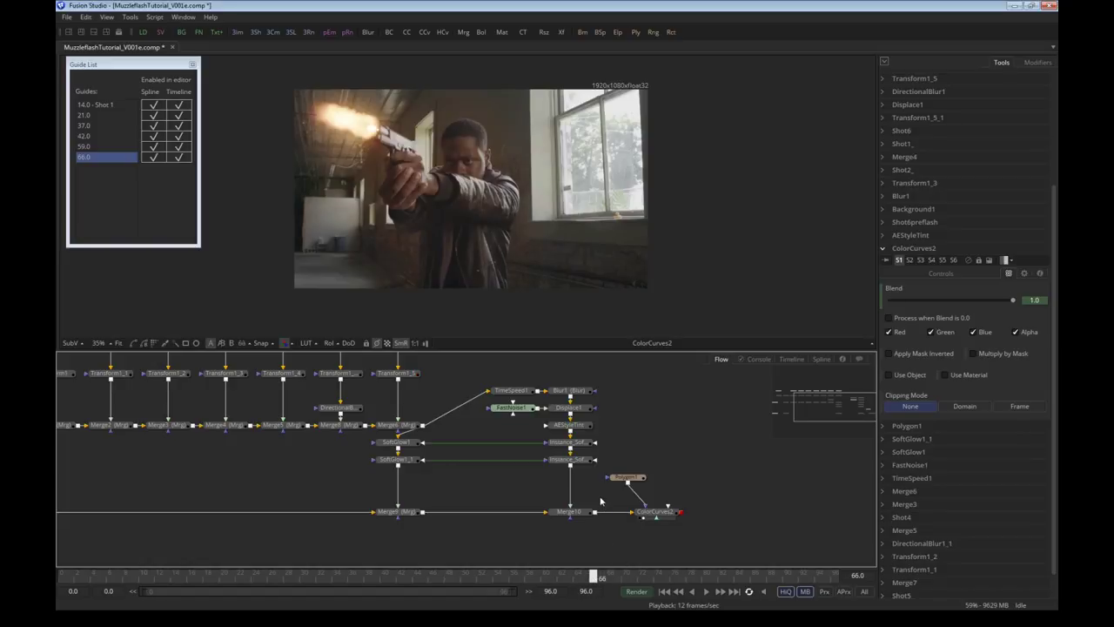
key("Right")
key("Right")
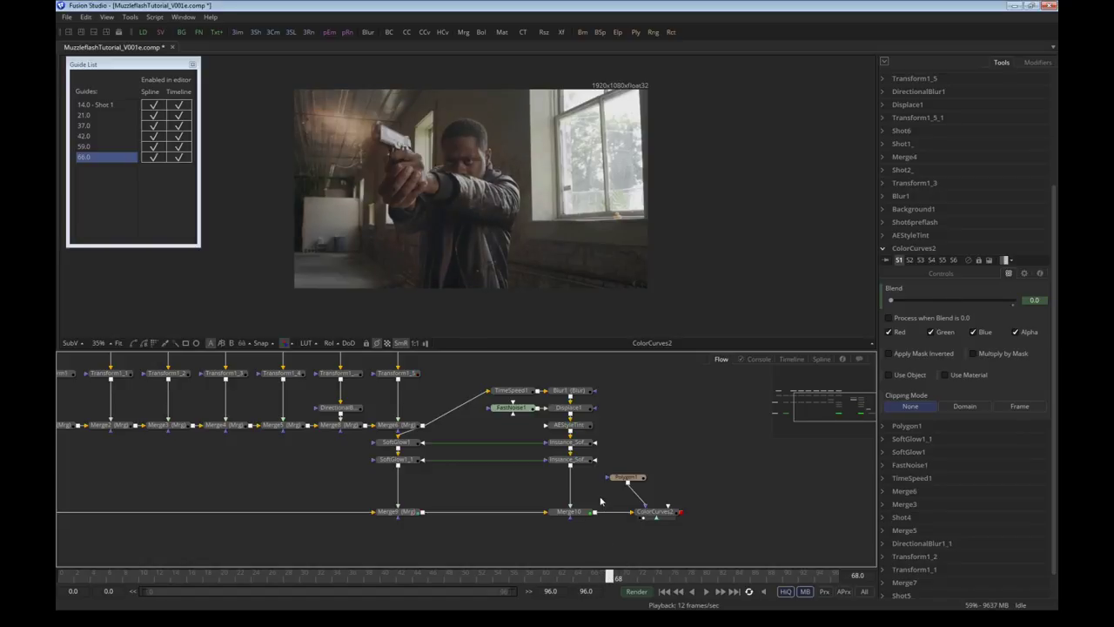
key("Left")
key("Left")
key("Left")
key("Left")
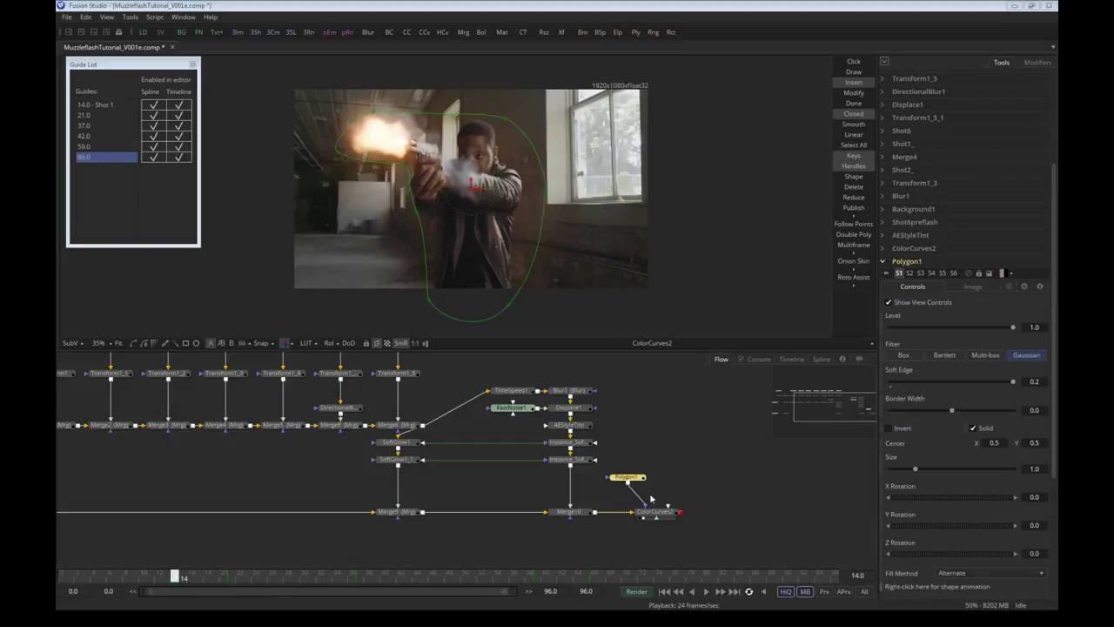
Adjust Polygon1's Border Width to about 0.016 at frame 14, comparing the soft matte with the colour-corrected composite
mouse_move(178, 577)
left_mouse_down()
mouse_move(95, 558)
mouse_move(178, 578)
left_mouse_up()
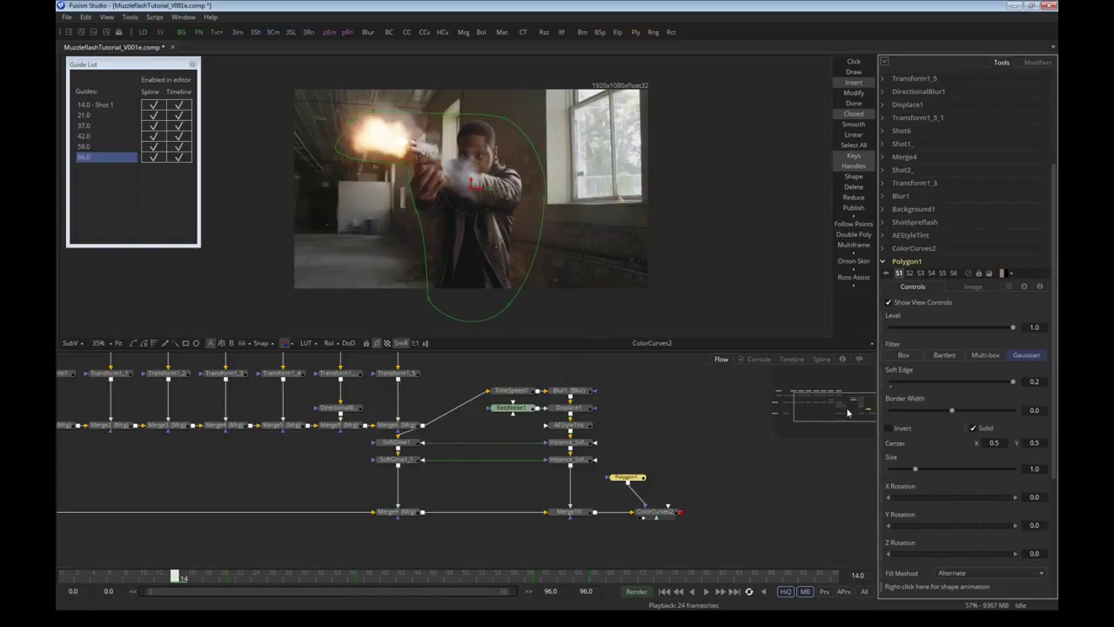
left_click_drag(955, 414, 985, 416)
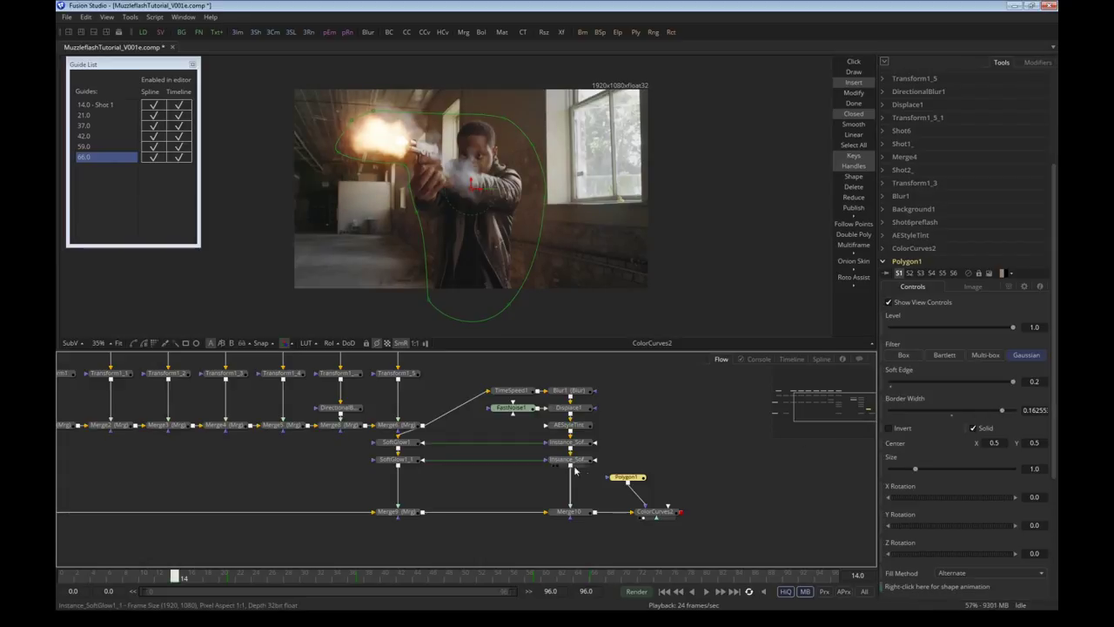
key("1")
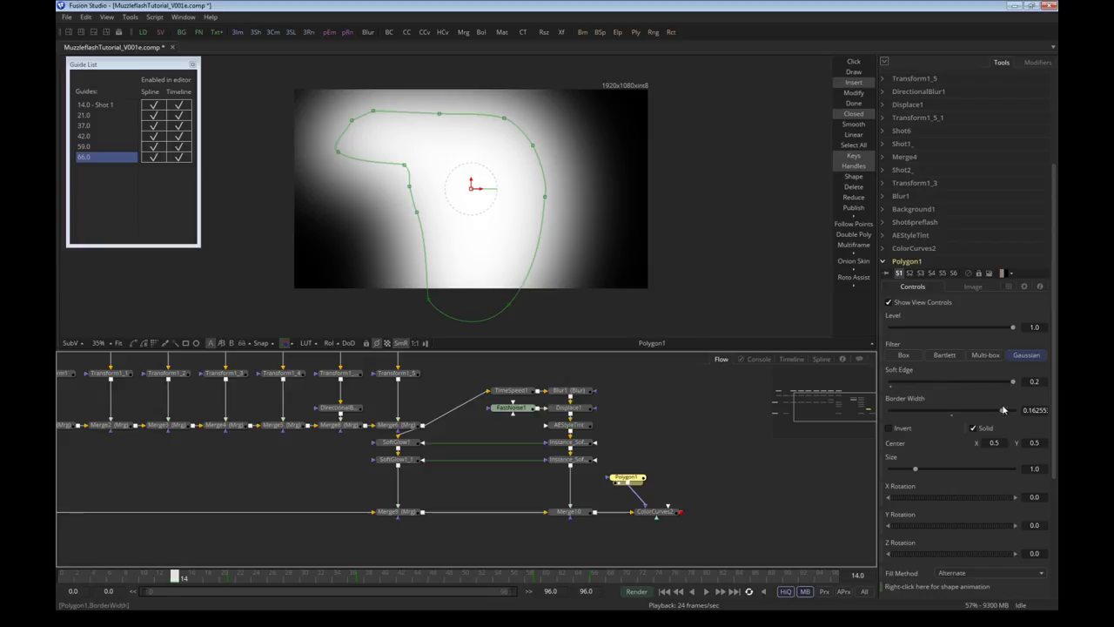
mouse_move(1004, 410)
left_mouse_down()
mouse_move(947, 411)
mouse_move(1001, 409)
left_mouse_up()
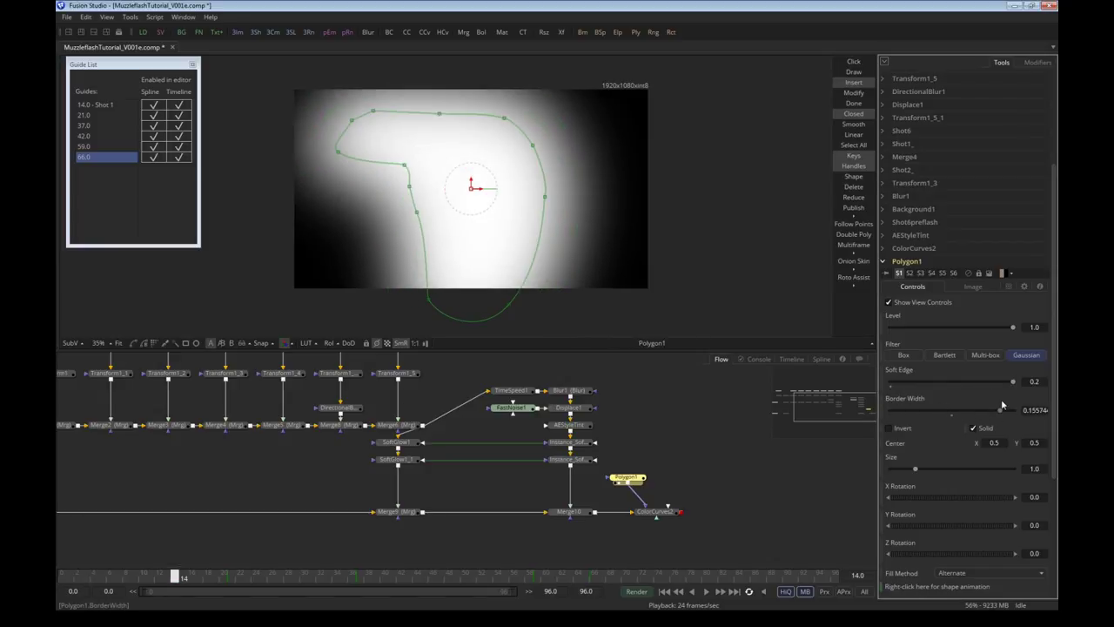
left_click(661, 515)
key("1")
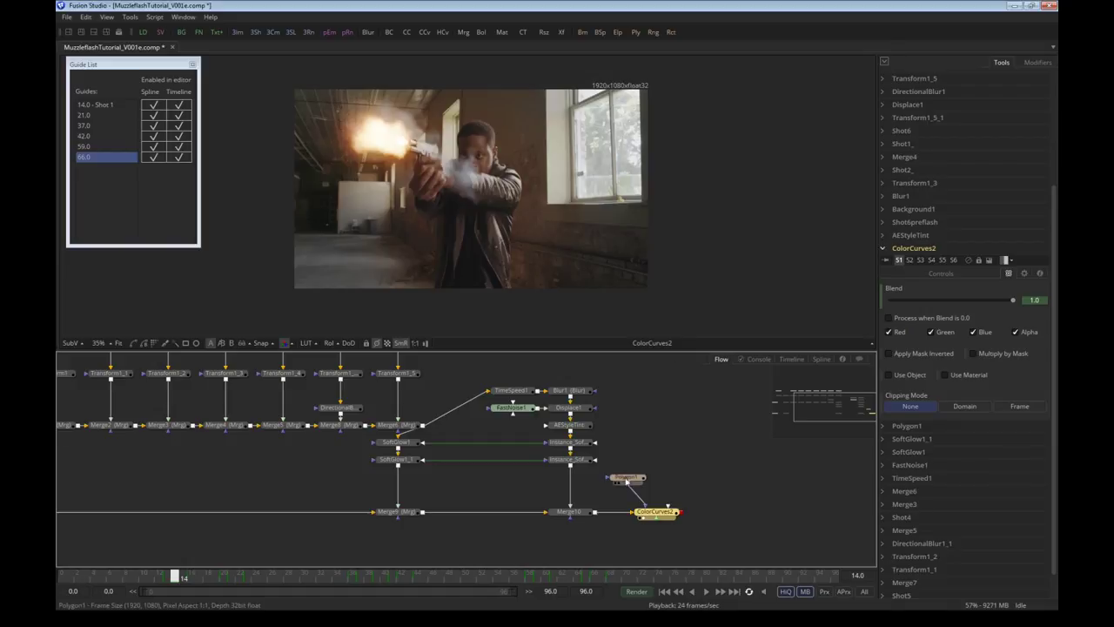
left_click(626, 477)
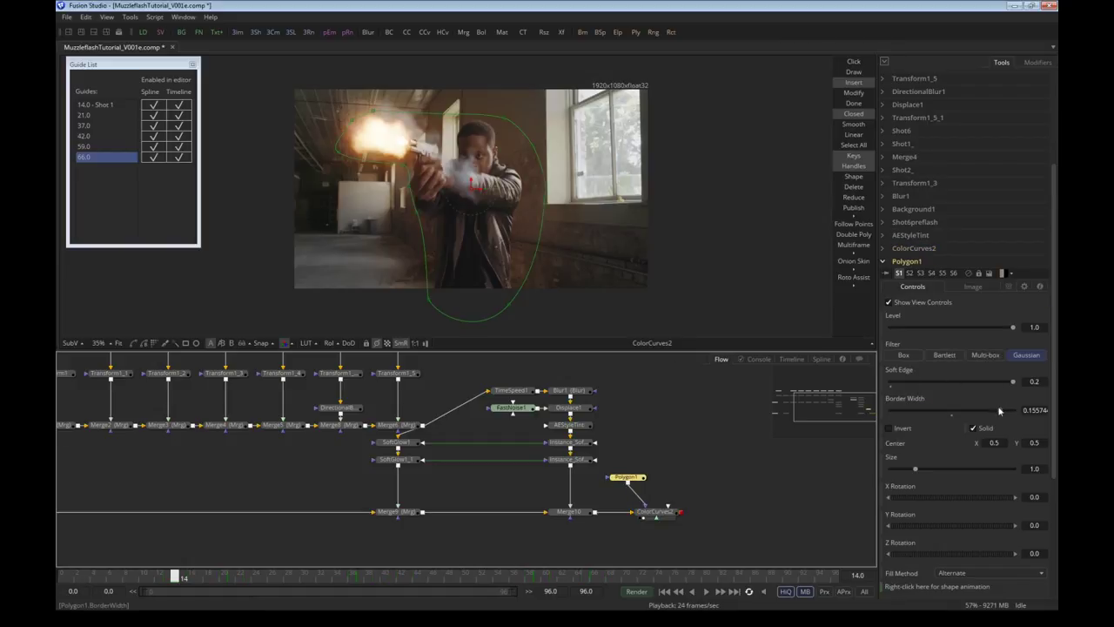
left_click_drag(1000, 410, 942, 413)
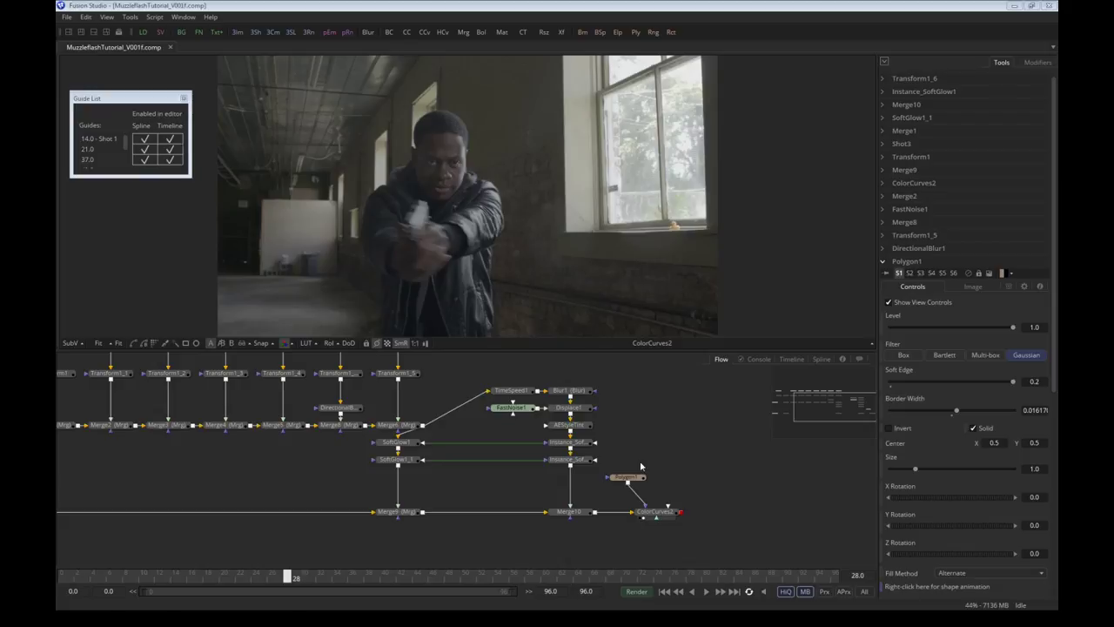
Examine up close how the window light falls on the actor's face and jacket at frame 28
scroll(477, 199, "up", 4)
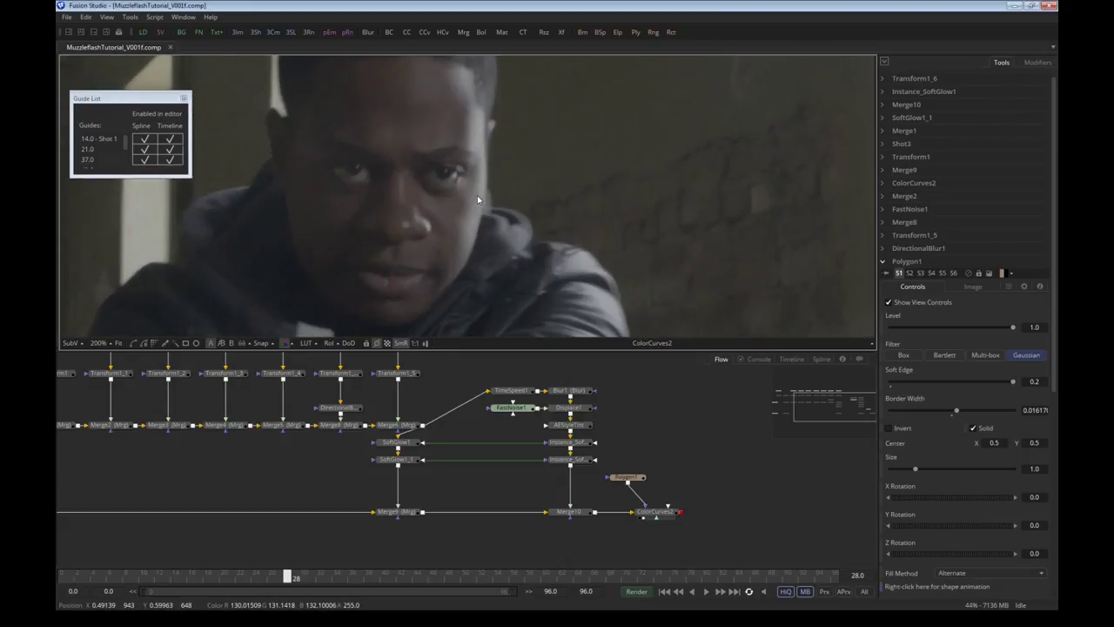
scroll(477, 199, "down", 2)
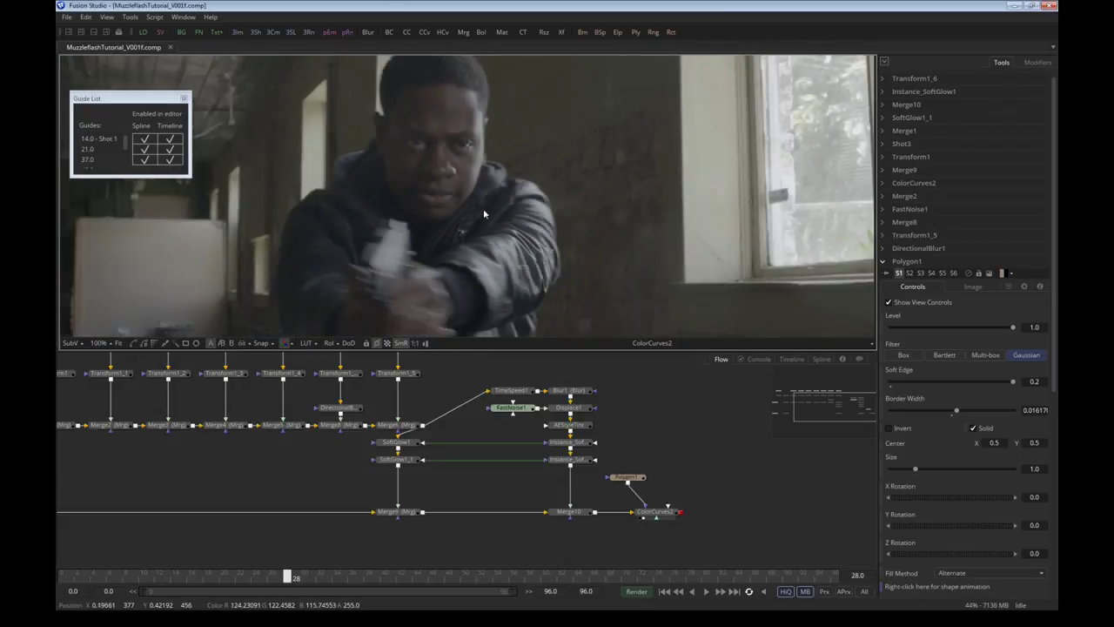
scroll(483, 208, "up", 1)
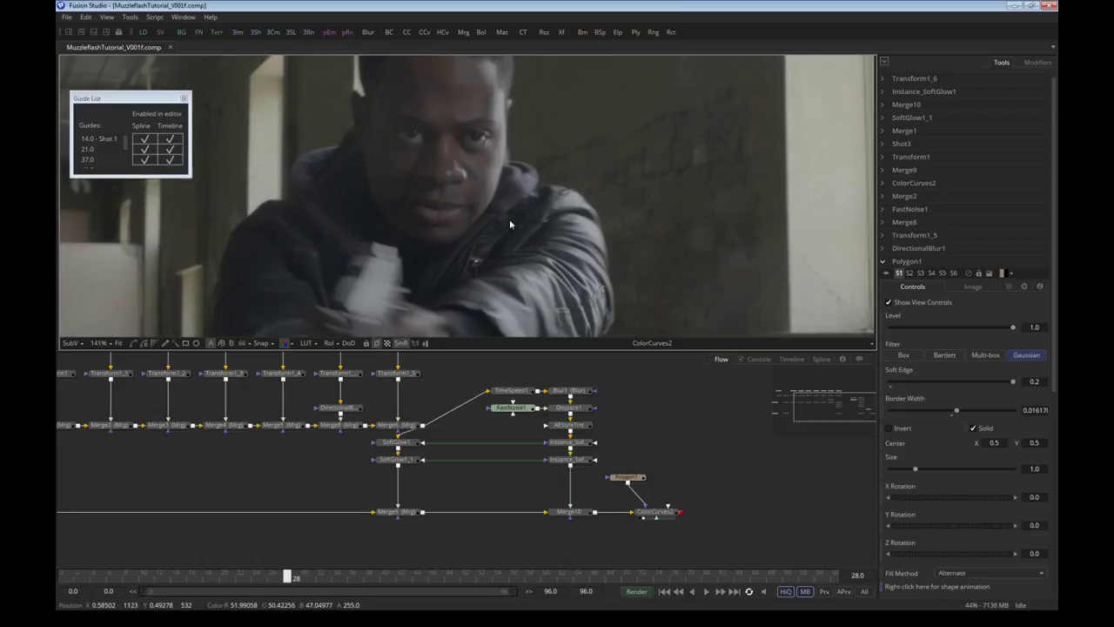
left_click_drag(510, 225, 300, 217)
left_click_drag(848, 261, 609, 266)
left_click_drag(383, 229, 726, 260)
left_click_drag(323, 116, 394, 188)
scroll(389, 168, "down", 1)
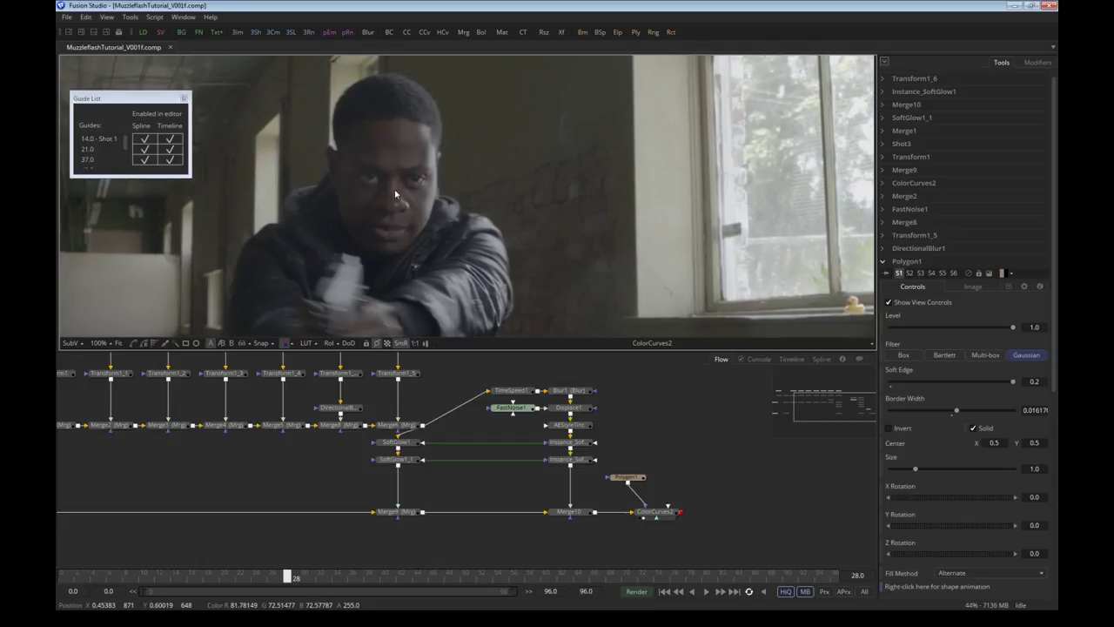
At frame 42, paste a copy of ColorCurves2, connected after the original, and view its output
left_click(401, 577)
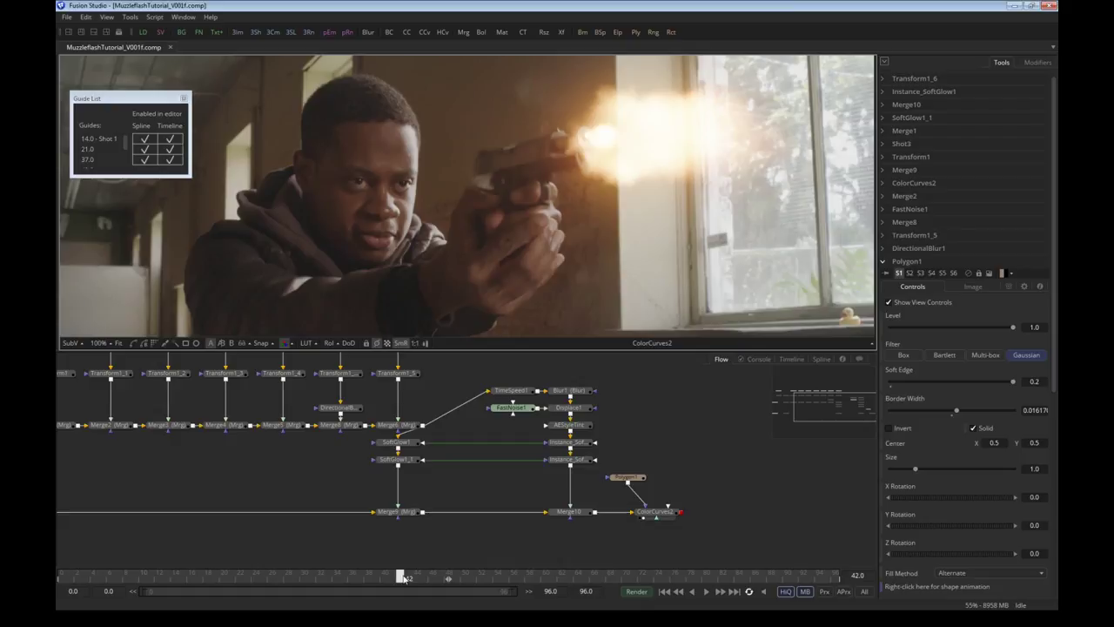
left_click(663, 515)
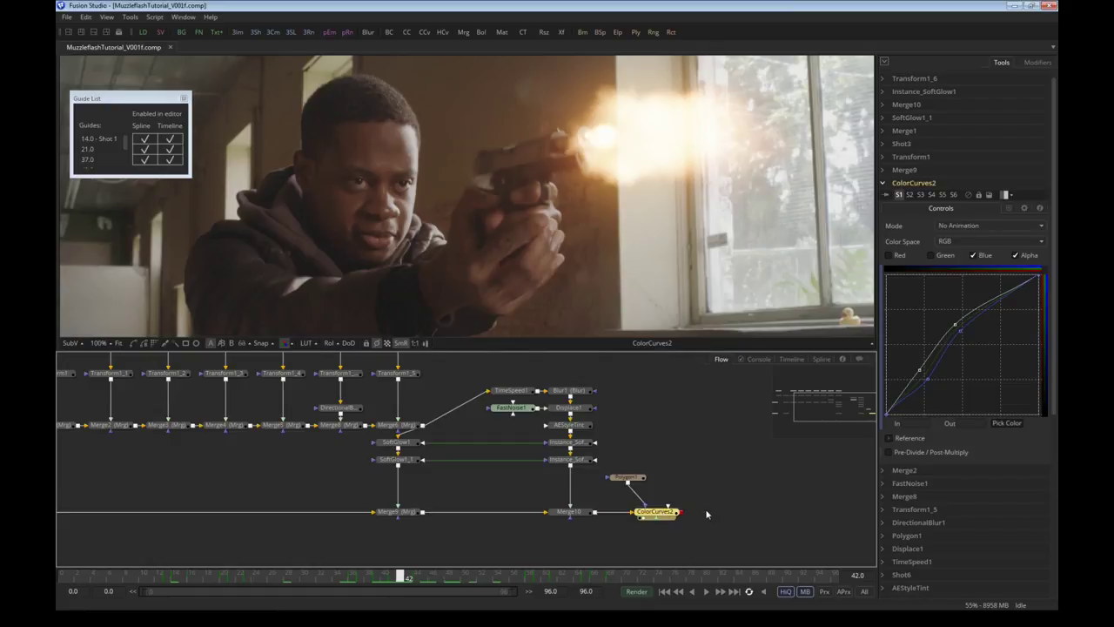
right_click(707, 514)
left_click(727, 478)
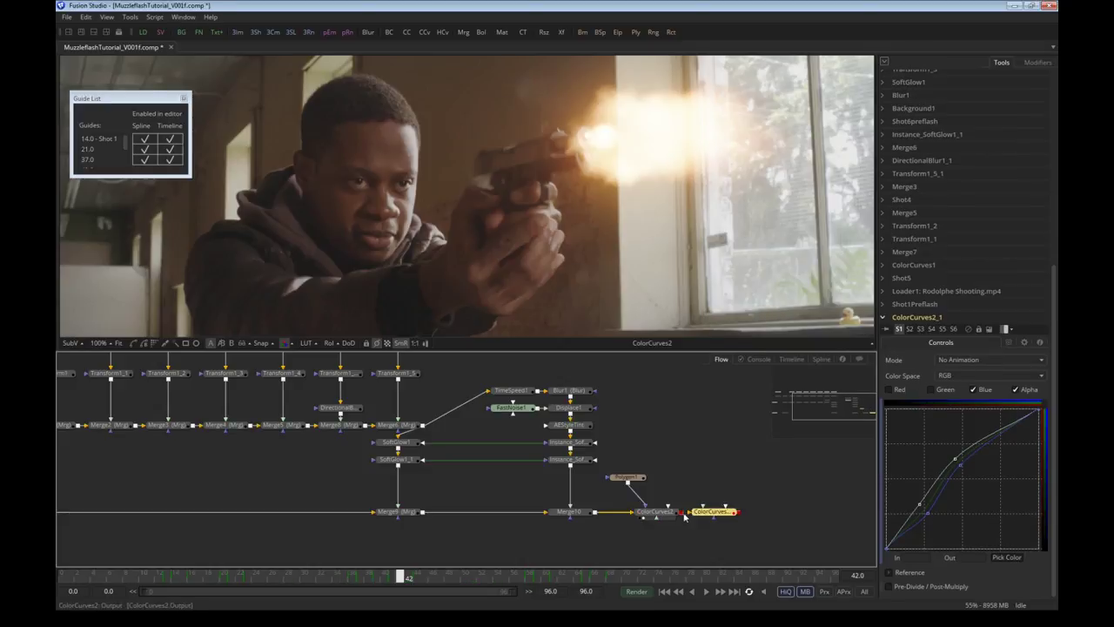
key("1")
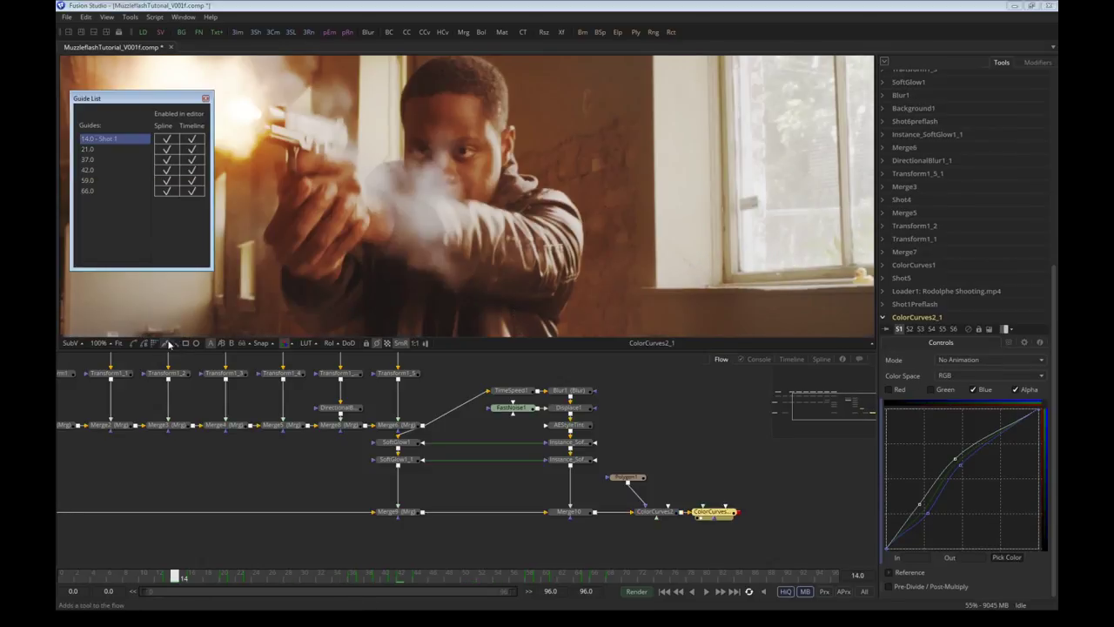
Draw a polygon mask for the copied correction around the actor's face at guide frame 14 and move it onto the face at 21
left_click(134, 343)
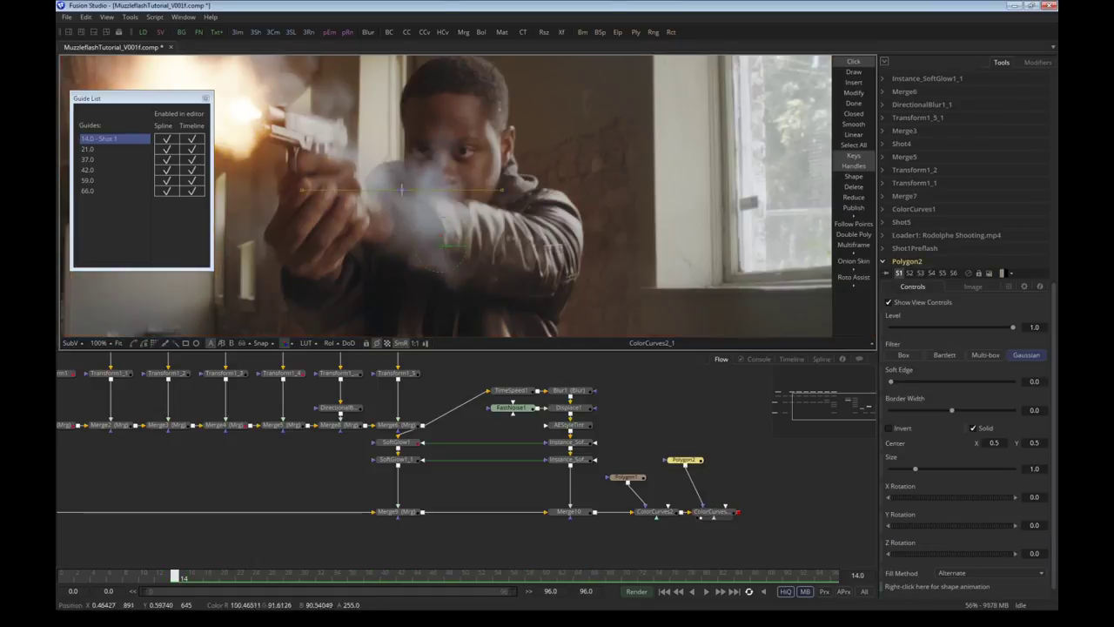
left_click(407, 188)
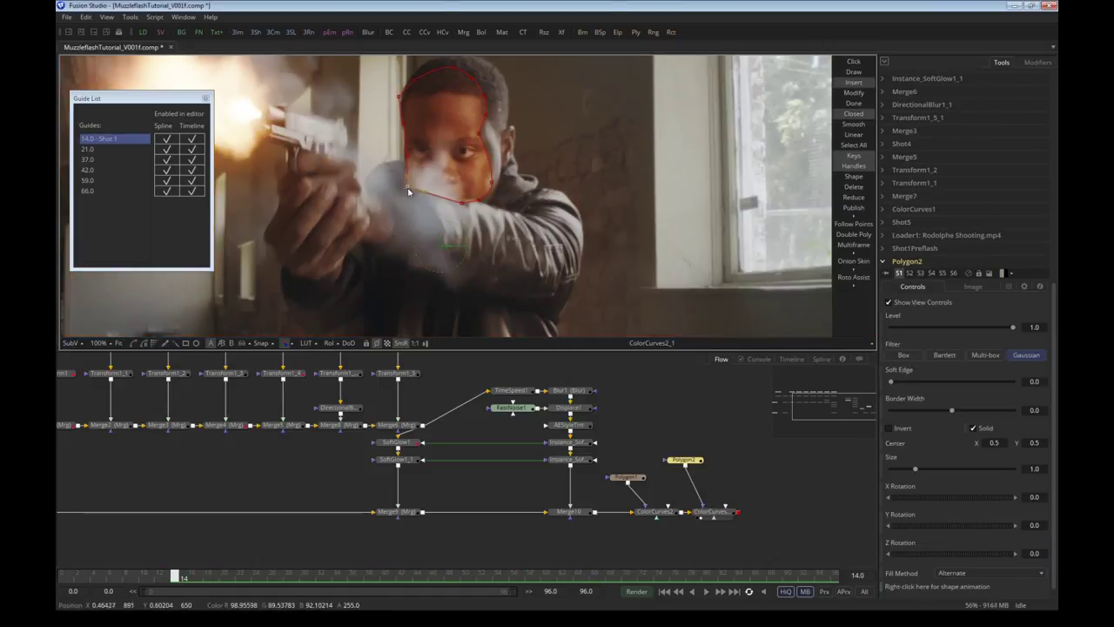
left_click(113, 149)
left_click_drag(411, 126, 380, 142)
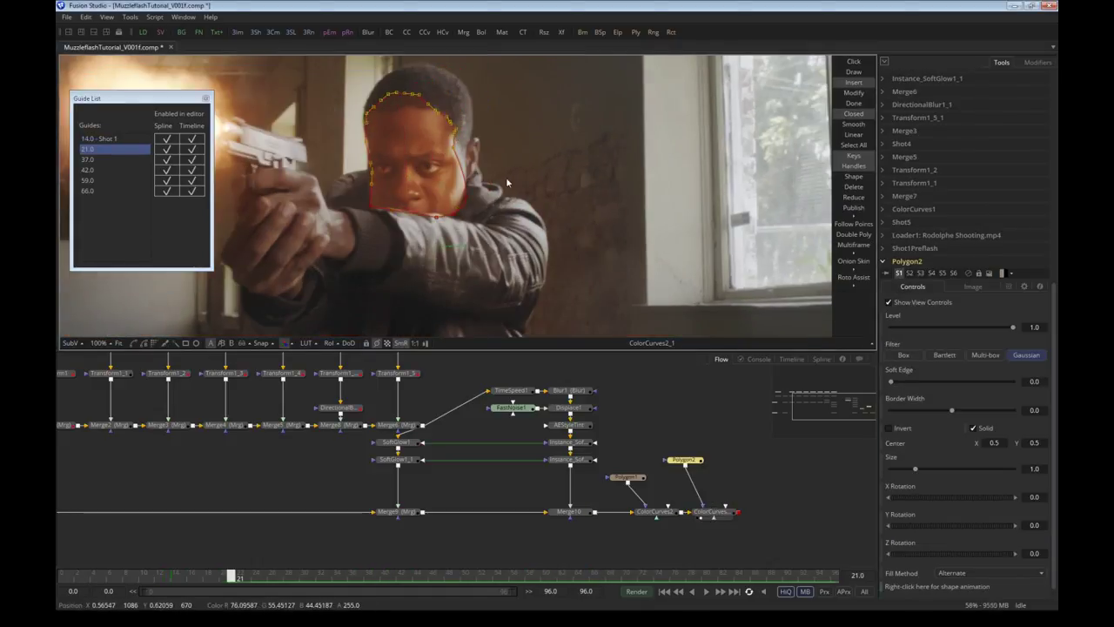
Move, rotate and reshape the face mask to fit the actor's face at guide frame 37
left_click(113, 160)
left_click_drag(335, 79, 502, 229)
left_click_drag(452, 174, 396, 196)
left_click_drag(439, 148, 409, 144)
scroll(315, 280, "up", 1)
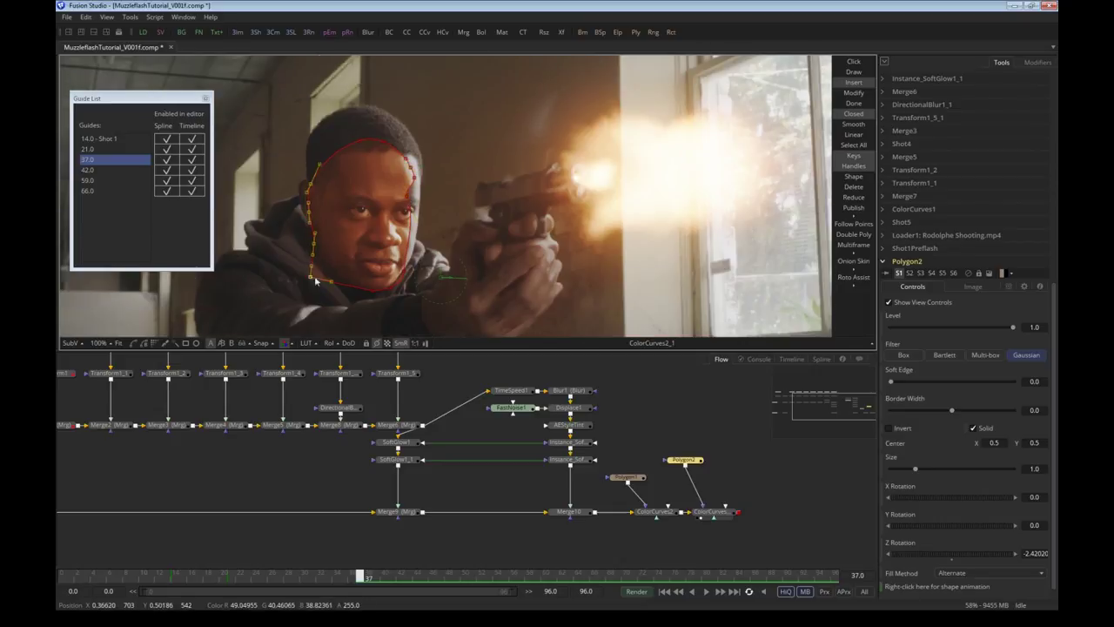
left_click(315, 280)
Fit the face mask to the actor's face at guide frames 42 and 59, refining its points at 59
left_click(113, 170)
key("ctrl+a")
left_click(113, 180)
left_click_drag(348, 195, 379, 150)
left_click(348, 141)
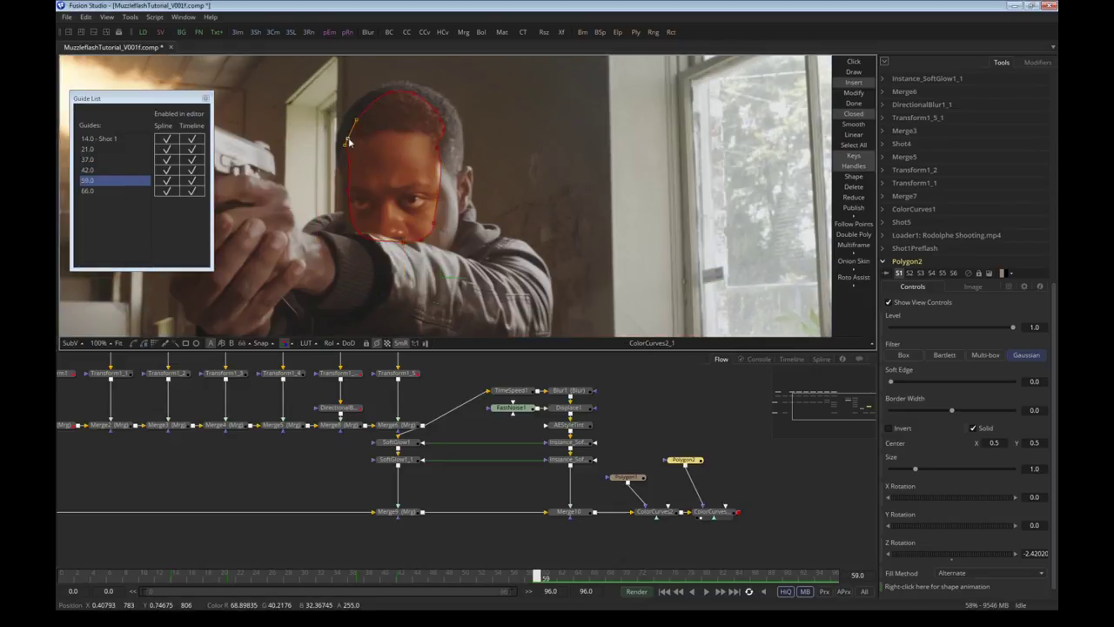
left_click_drag(435, 198, 444, 199)
Move the whole face mask onto the actor's face at guide frame 66, check it deselected, and reselect Polygon2
left_click(113, 191)
left_click_drag(344, 89, 472, 238)
left_click_drag(341, 176, 380, 124)
left_click(689, 408)
left_click(690, 466)
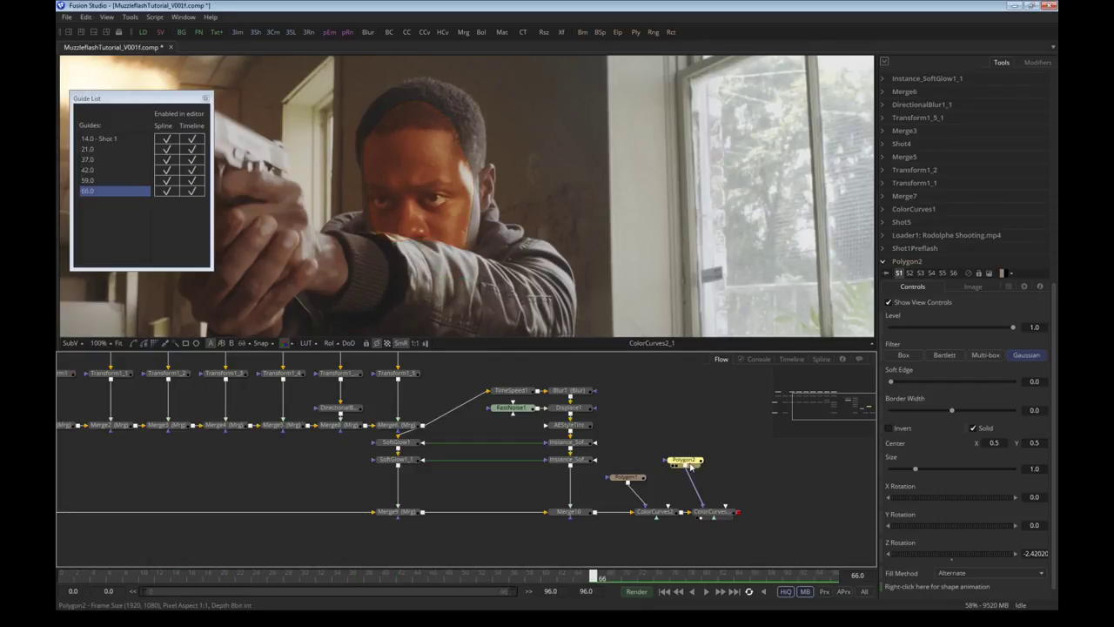
Soften the edge of the Polygon2 face mask to about 0.03 and deselect the mask
left_click(686, 461)
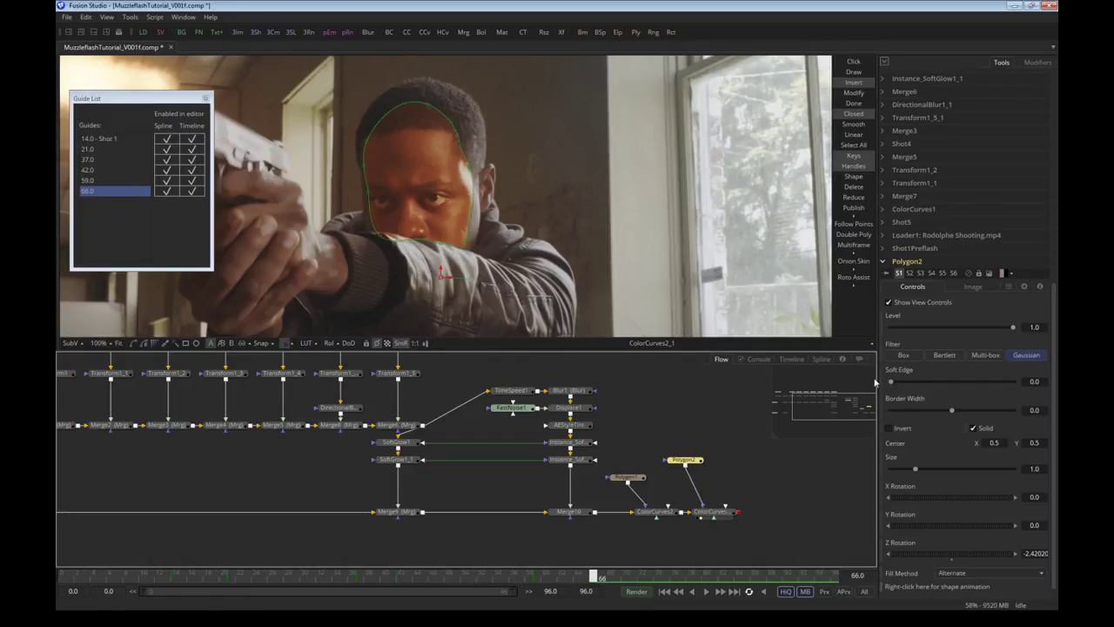
left_click_drag(889, 382, 911, 390)
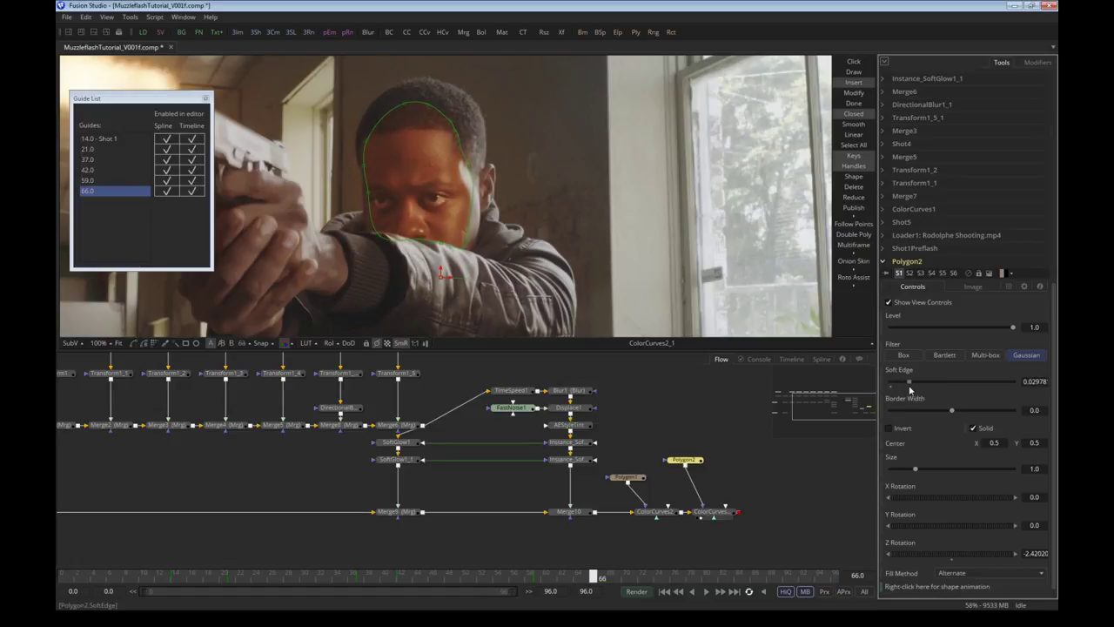
left_click(712, 436)
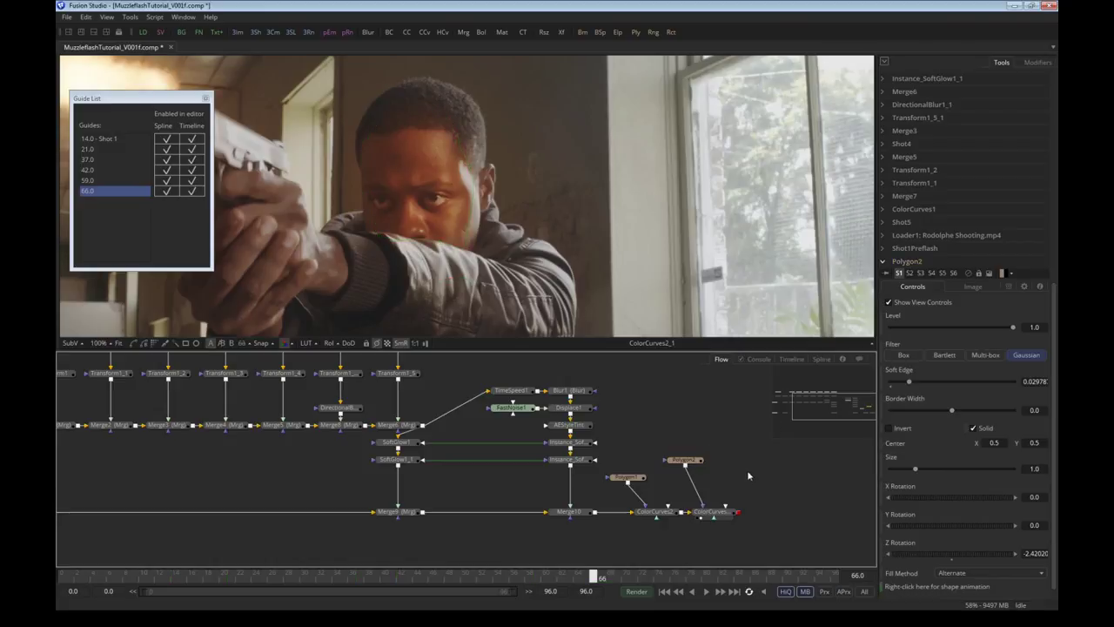
Isolate the red curve of ColorCurves2_1 and lower its upper points to reduce the orange tint on the face
left_click(721, 511)
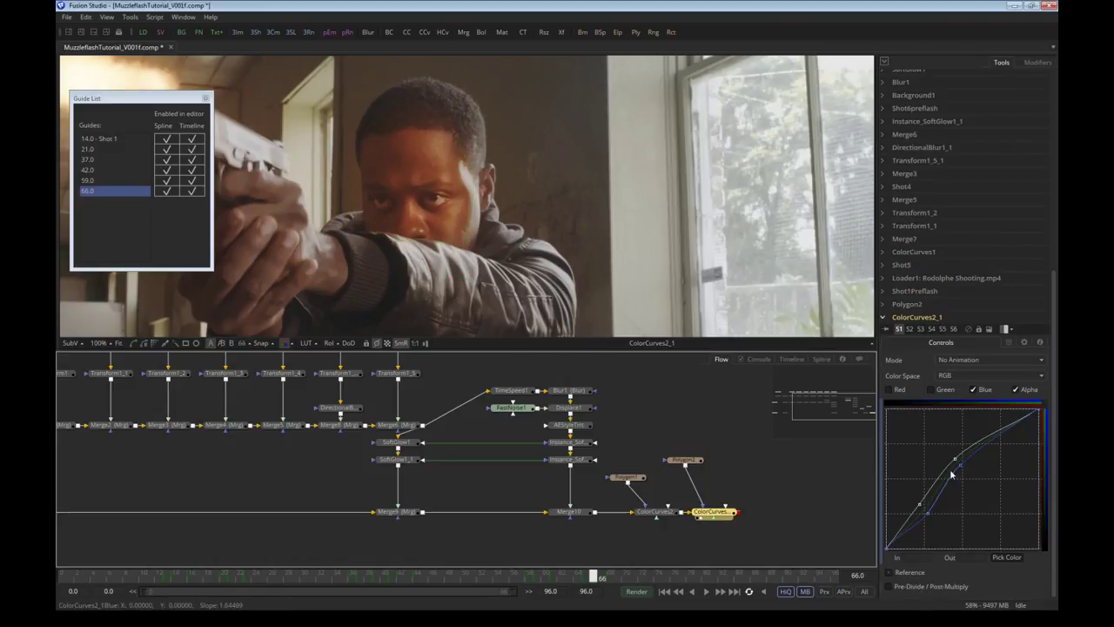
left_click_drag(955, 461, 962, 463)
left_click_drag(919, 505, 921, 507)
left_click(889, 389)
left_click(973, 389)
left_click(1015, 389)
left_click_drag(955, 459, 965, 469)
left_click_drag(920, 505, 923, 509)
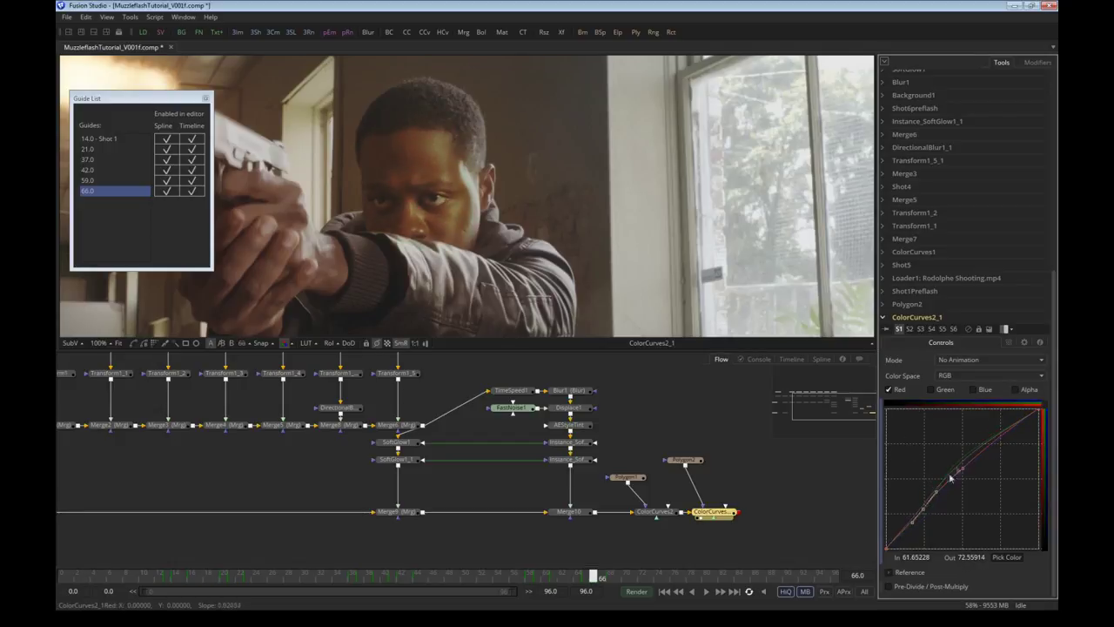
Isolate the blue curve of ColorCurves2_1 and lower its upper point while raising its lower point slightly
mouse_move(964, 469)
left_mouse_down()
mouse_move(958, 461)
mouse_move(968, 479)
left_mouse_up()
left_click(973, 389)
left_click(889, 389)
mouse_move(928, 512)
left_mouse_down()
mouse_move(948, 506)
mouse_move(934, 503)
left_mouse_up()
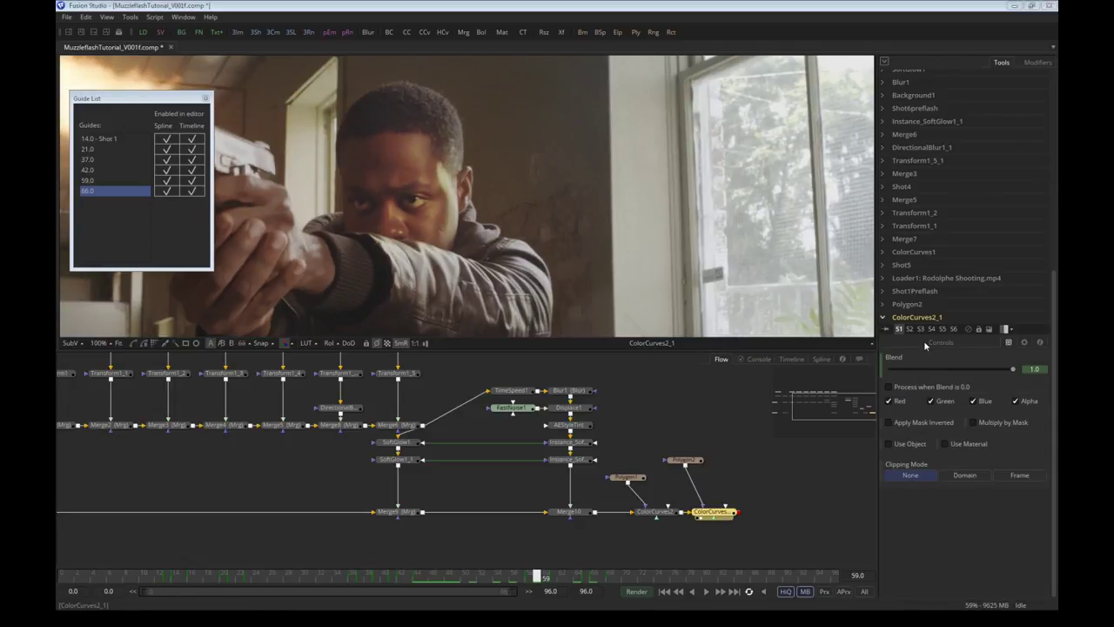
Select all peak keyframes of ColorCurves2_1's Blend spline and try lowering them together to 0.68
left_click(924, 340)
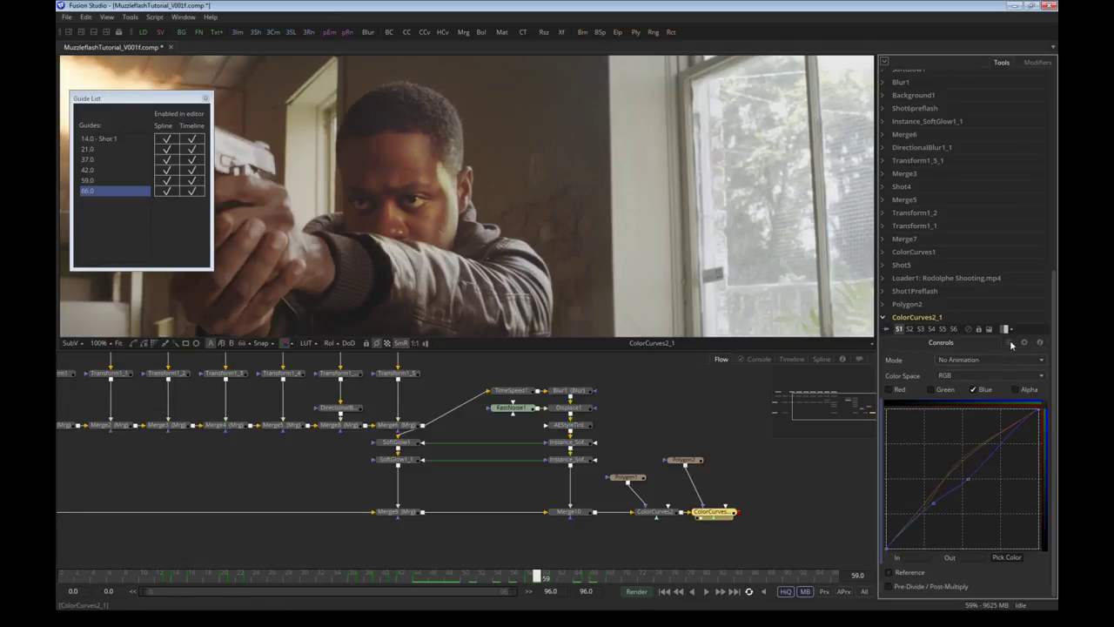
left_click(1009, 344)
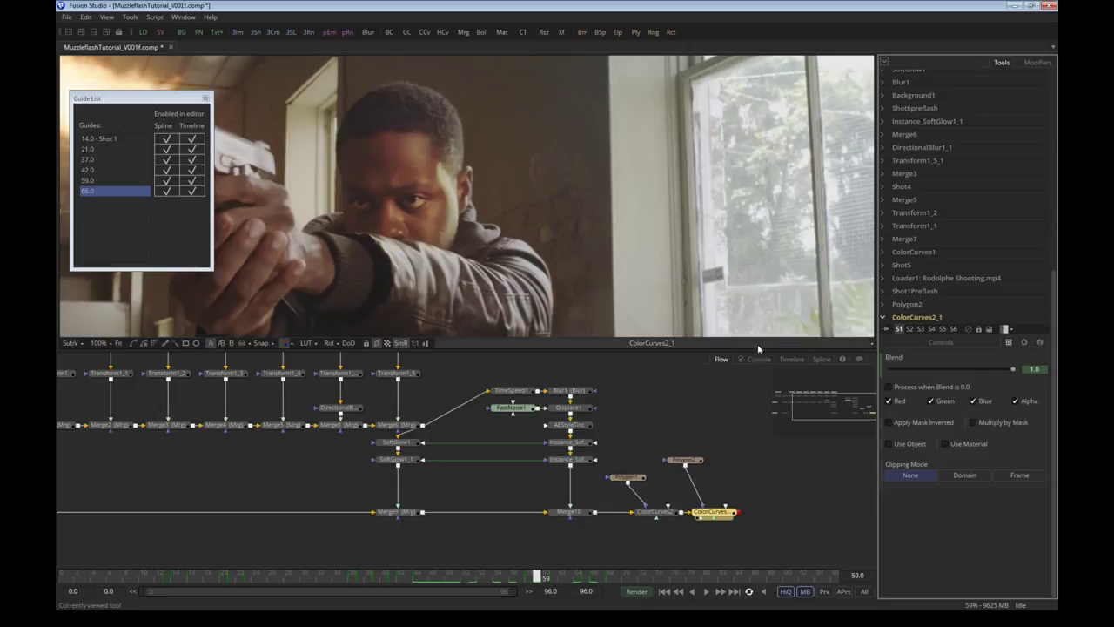
left_click(821, 359)
left_click_drag(815, 417, 817, 410)
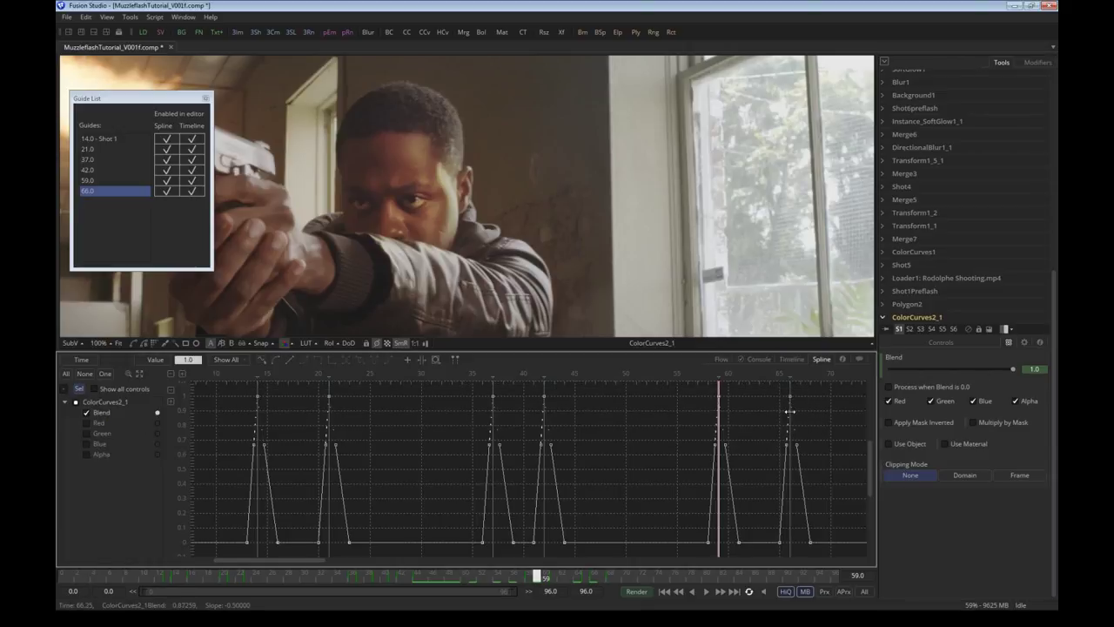
left_click(806, 361)
left_click(821, 358)
left_click_drag(229, 392, 817, 427)
key("Down")
key("Down")
key("Down")
key("Down")
key("Down")
key("Down")
key("Down")
key("Down")
key("Down")
key("Down")
key("Down")
key("Down")
key("Down")
key("Down")
key("Down")
key("Down")
key("Down")
key("Down")
key("Down")
key("Down")
key("Down")
key("Down")
key("Down")
key("Down")
key("Down")
key("Down")
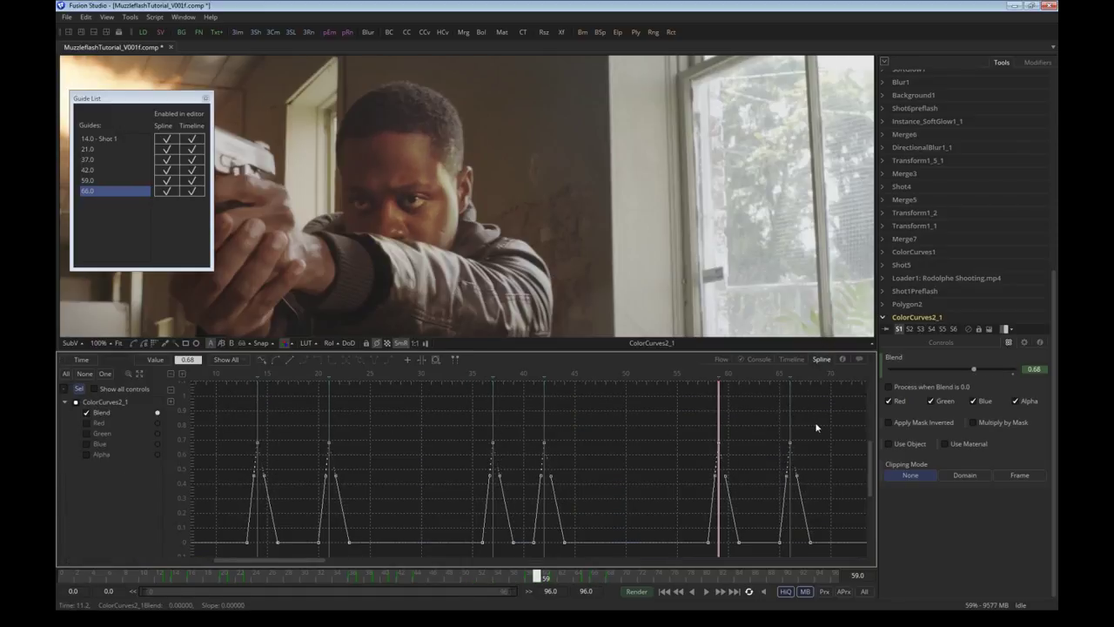
Raise the selected Blend peak keyframes back to 1.0 and deselect them
key("Up")
key("Up")
key("Up")
key("Up")
key("Up")
key("Up")
key("Up")
key("Up")
key("Up")
key("Up")
key("Up")
key("Up")
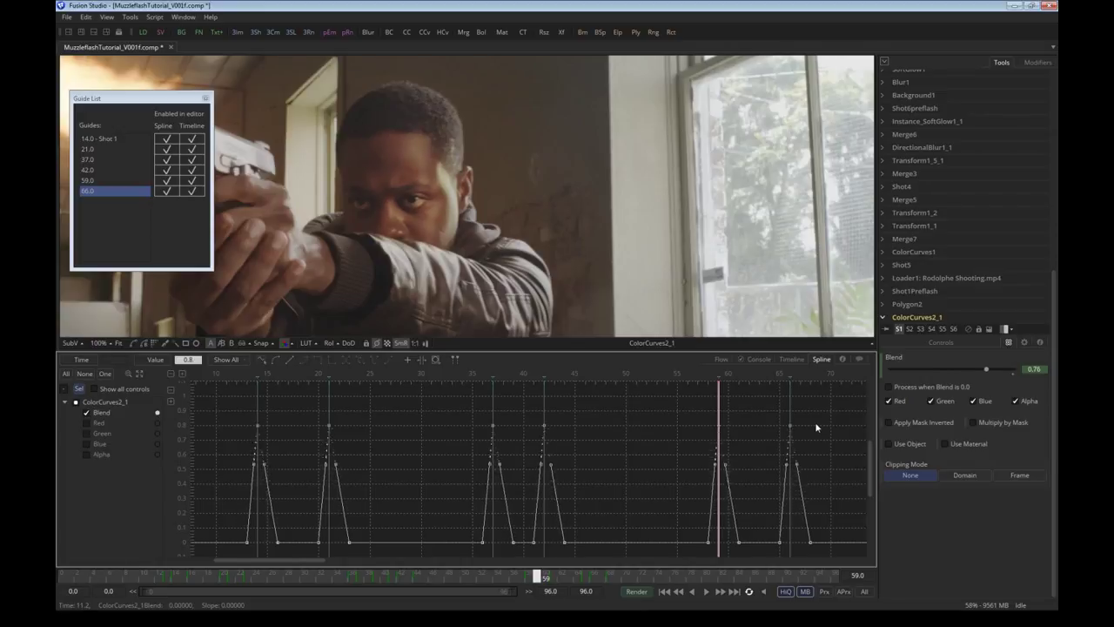
key("Up")
key("Up")
key("Up")
key("Up")
key("Up")
key("Up")
key("Up")
key("Up")
key("Up")
key("Up")
key("Up")
key("Up")
key("Up")
key("Up")
key("Up")
key("Up")
key("Up")
key("Up")
key("Up")
key("Up")
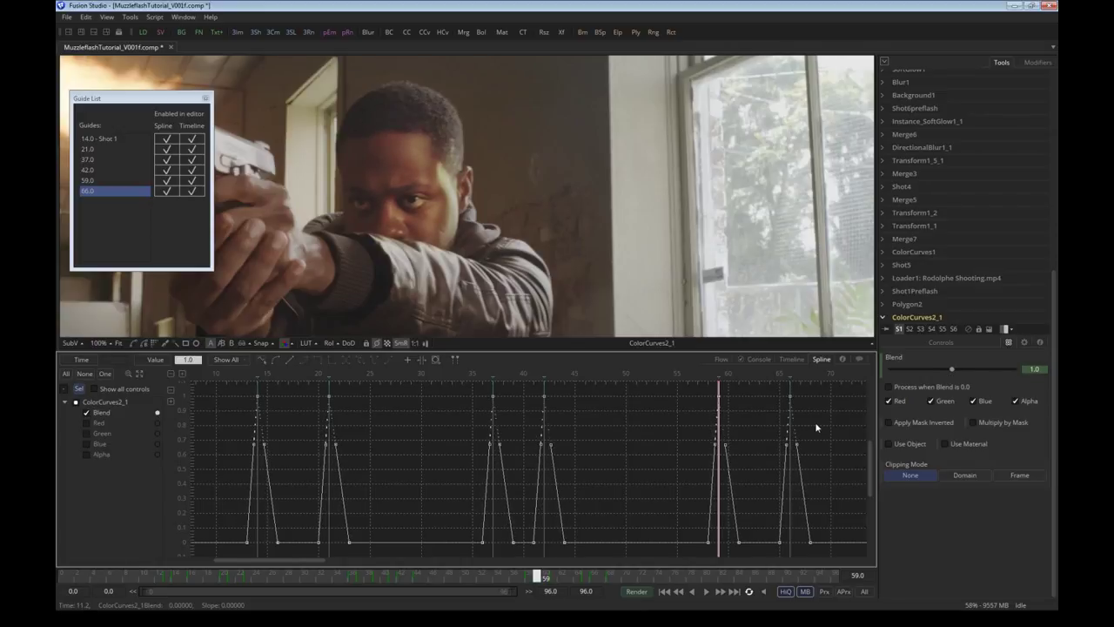
left_click(711, 410)
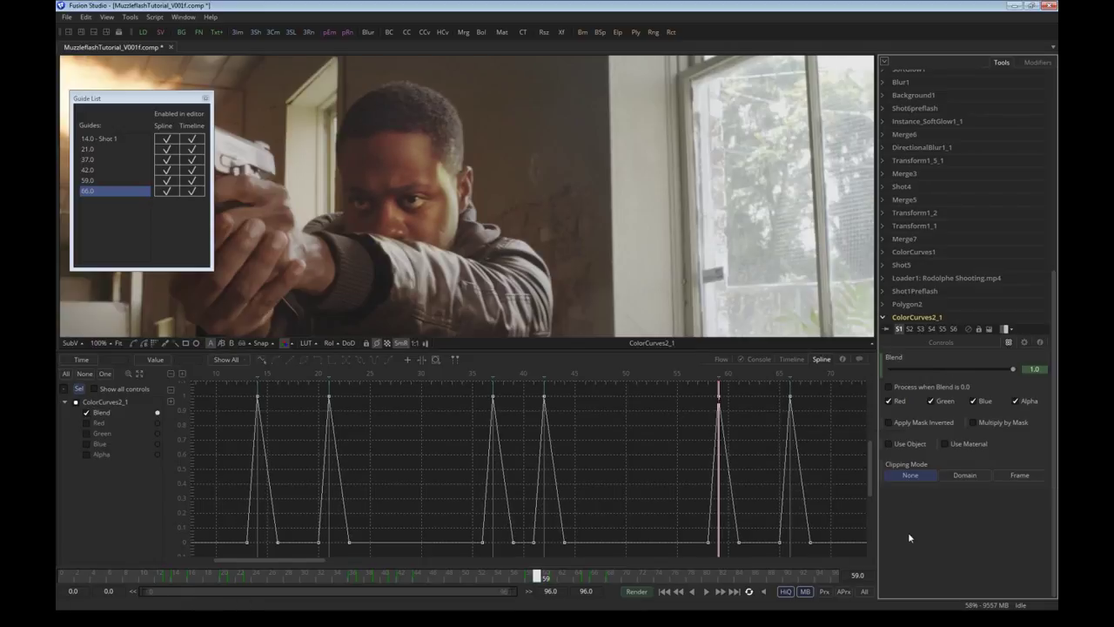
Insert a Calculation modifier on ColorCurves2_1's Blend with the animation as first operand, and multiply it by 0.5
right_click(926, 371)
mouse_move(950, 440)
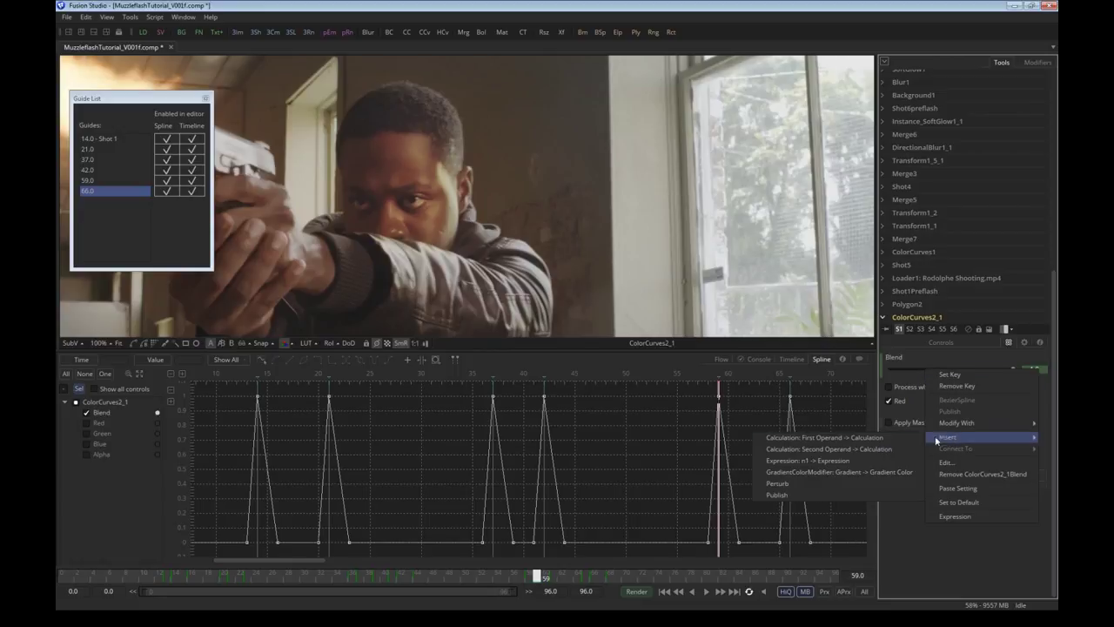
left_click(823, 437)
left_click(1042, 68)
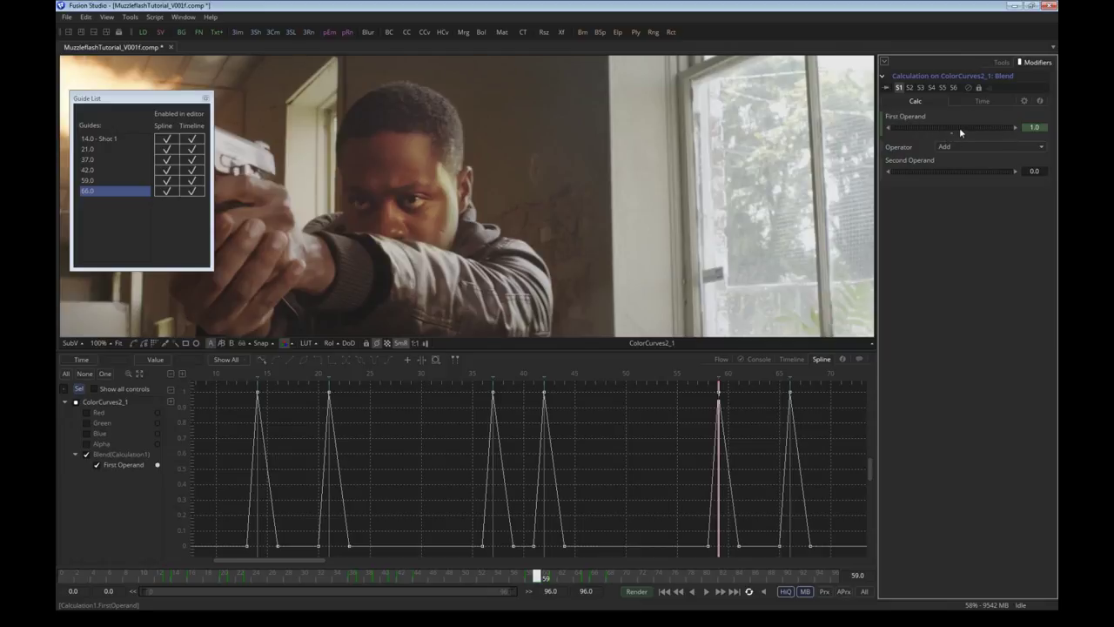
left_click(963, 152)
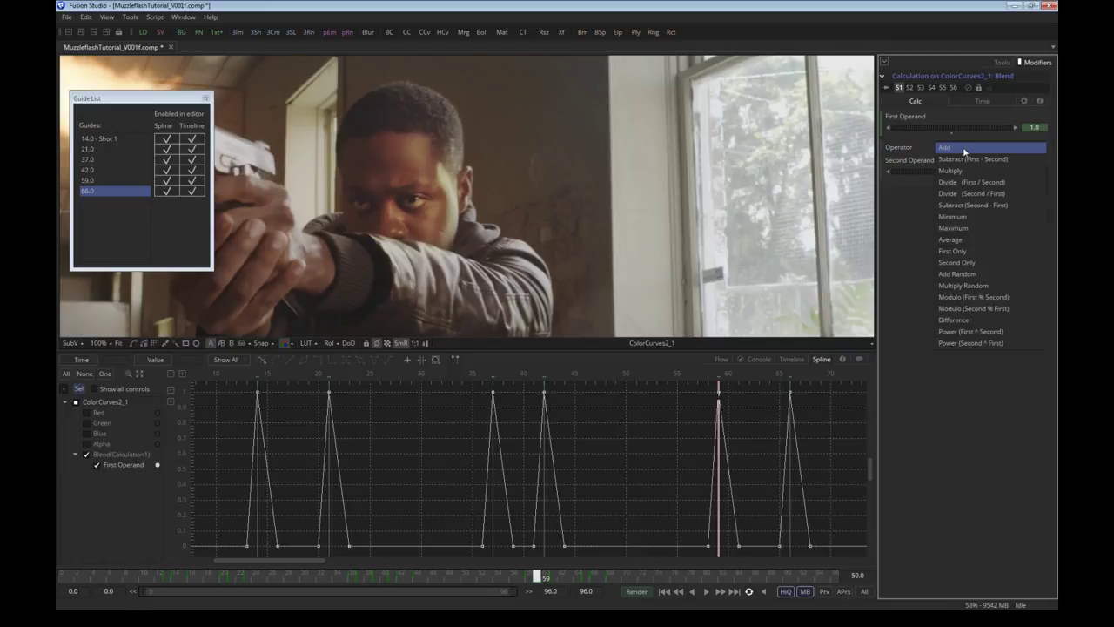
left_click(1015, 166)
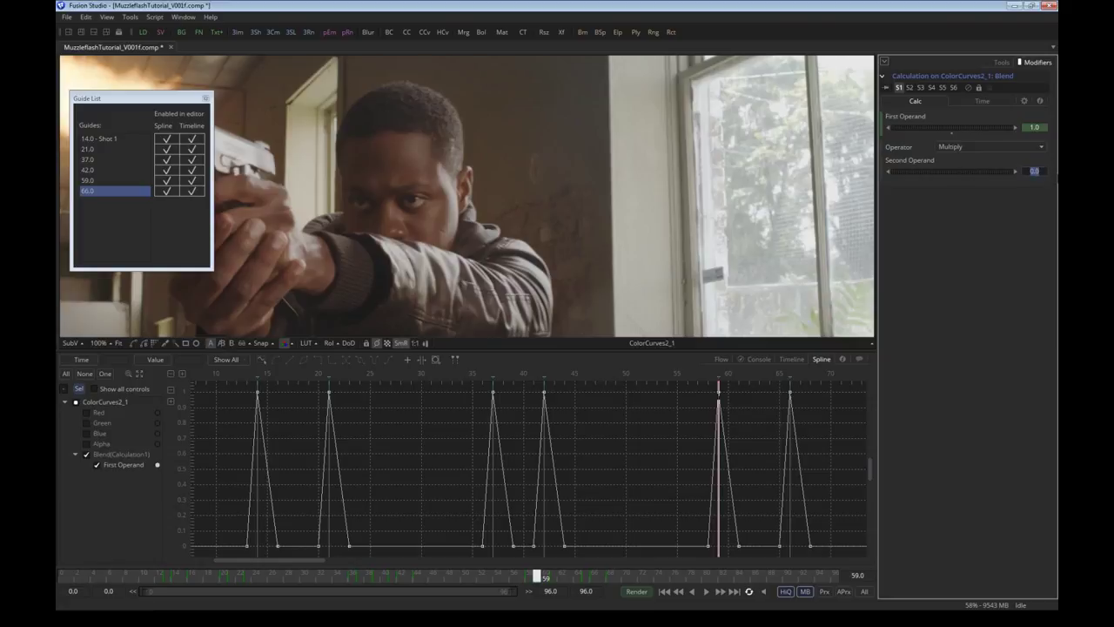
type(".5")
key("Return")
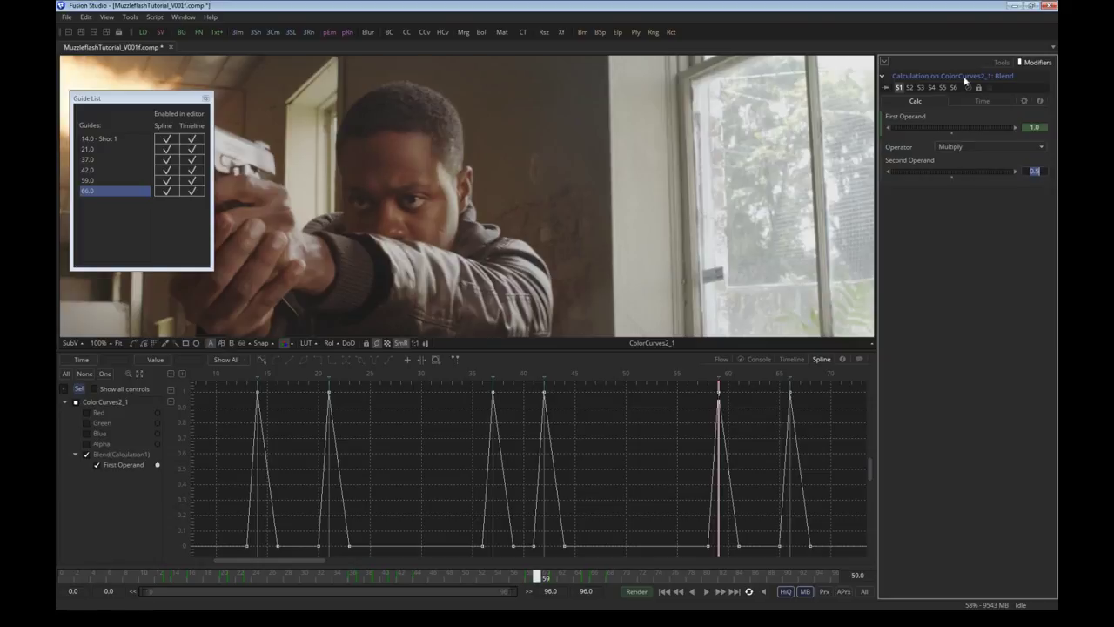
left_click(1002, 62)
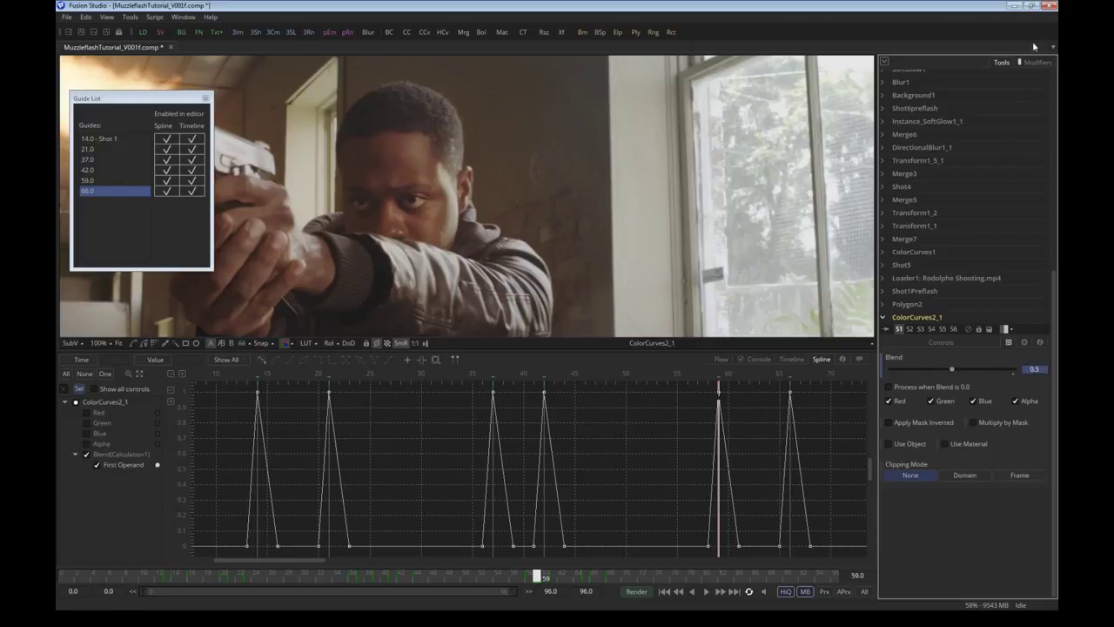
Reduce the Calculation modifier's second operand to about 0.31 and return to the ColorCurves2_1 settings
left_click(1035, 62)
key("F5")
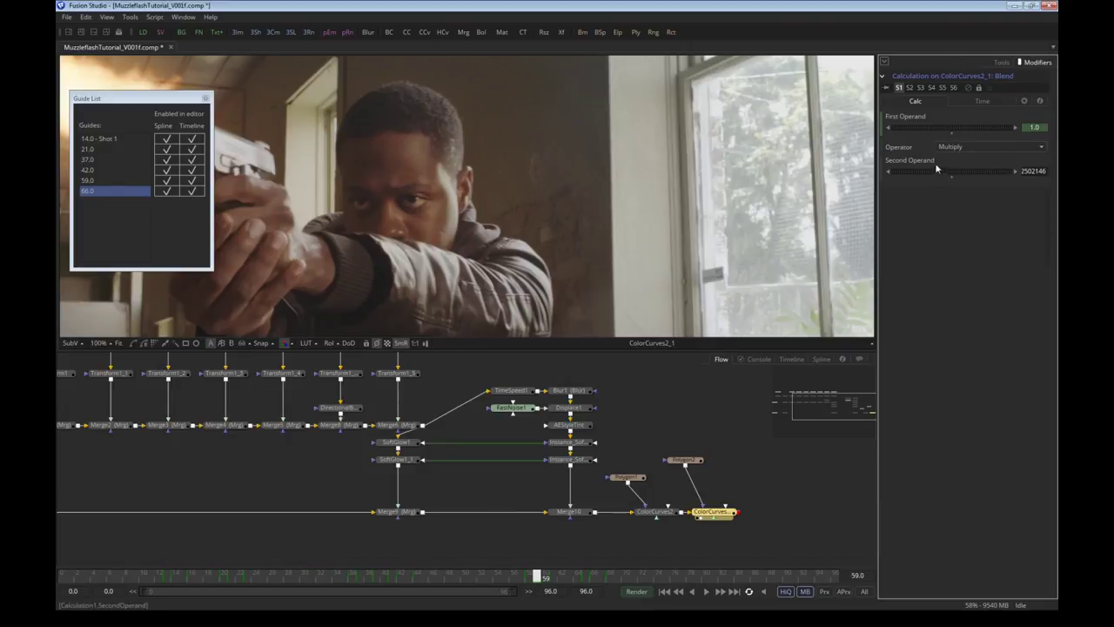
mouse_move(975, 176)
left_mouse_down()
mouse_move(988, 177)
mouse_move(968, 174)
mouse_move(978, 170)
left_mouse_up()
left_click(1003, 62)
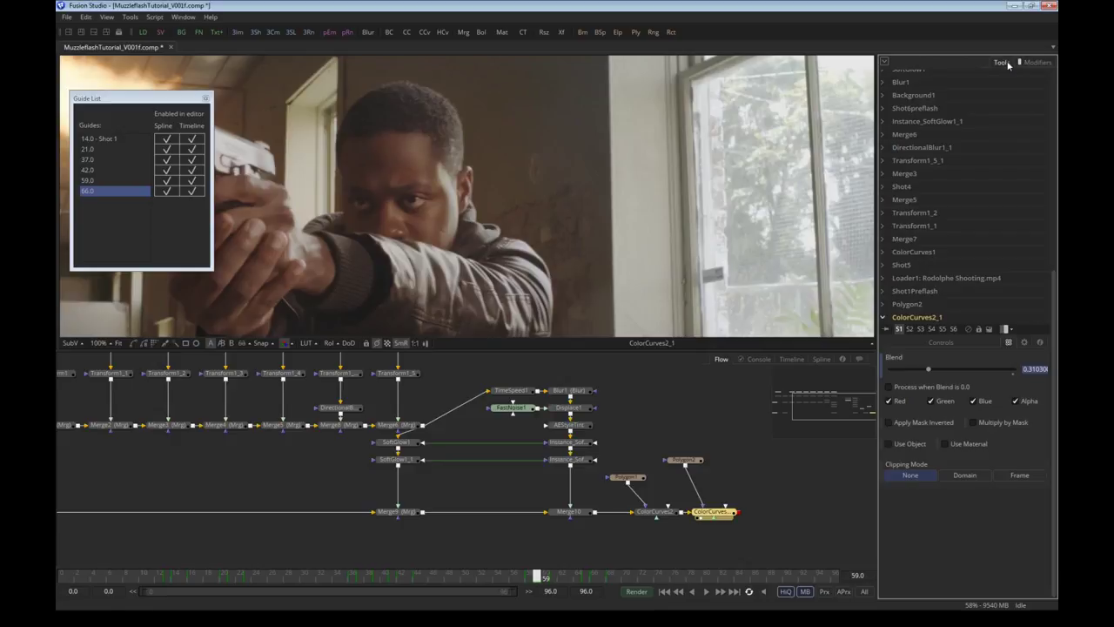
Close the guide list, review the face correction in playback, and return to frame 14
left_click(205, 99)
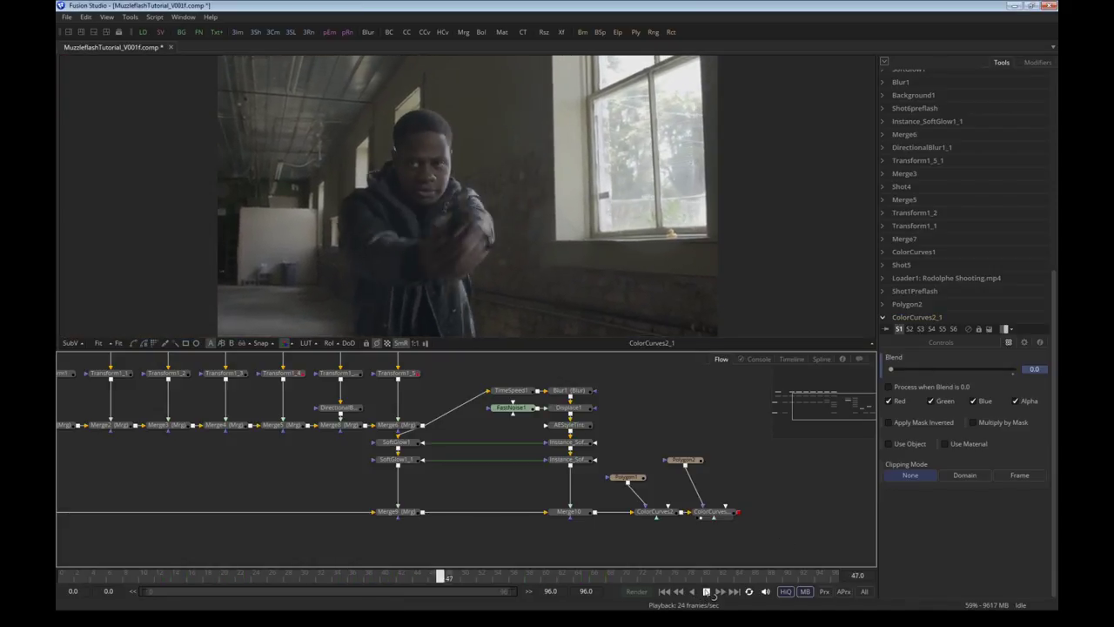
left_click(706, 591)
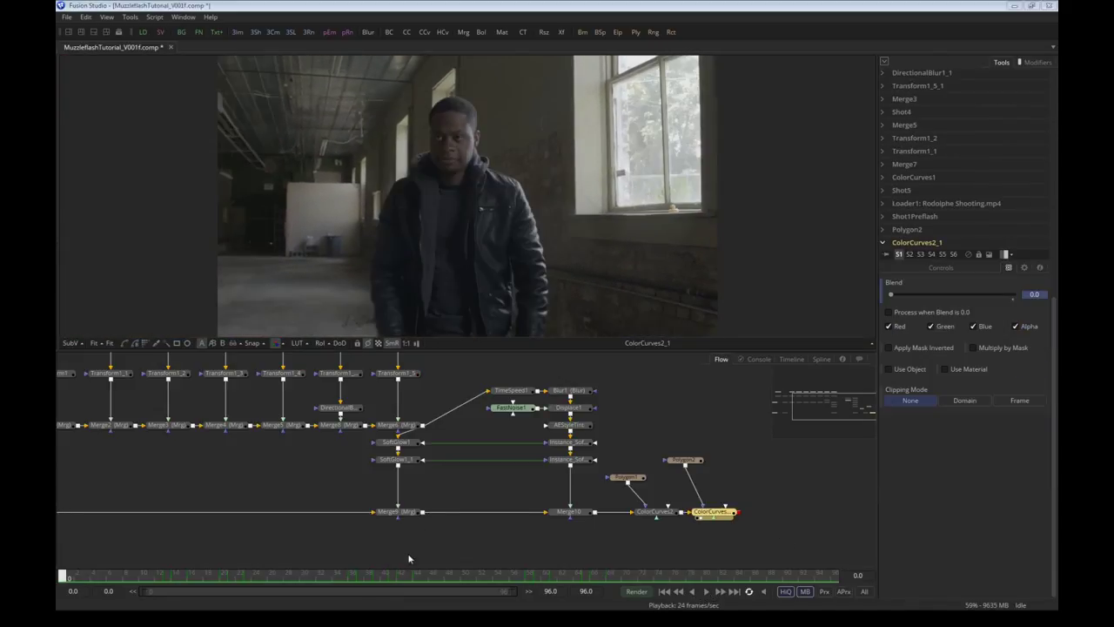
left_click_drag(441, 577, 172, 581)
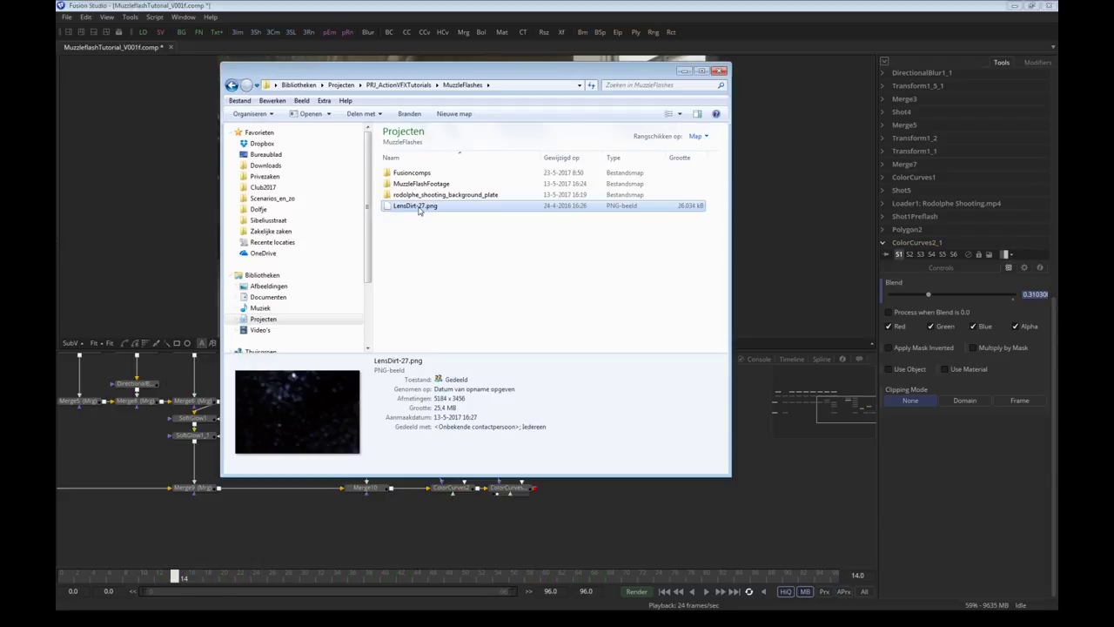
Import LensDirt-27.png into the flow and merge it as foreground over the ColorCurves2_1 output
left_click_drag(426, 217, 520, 536)
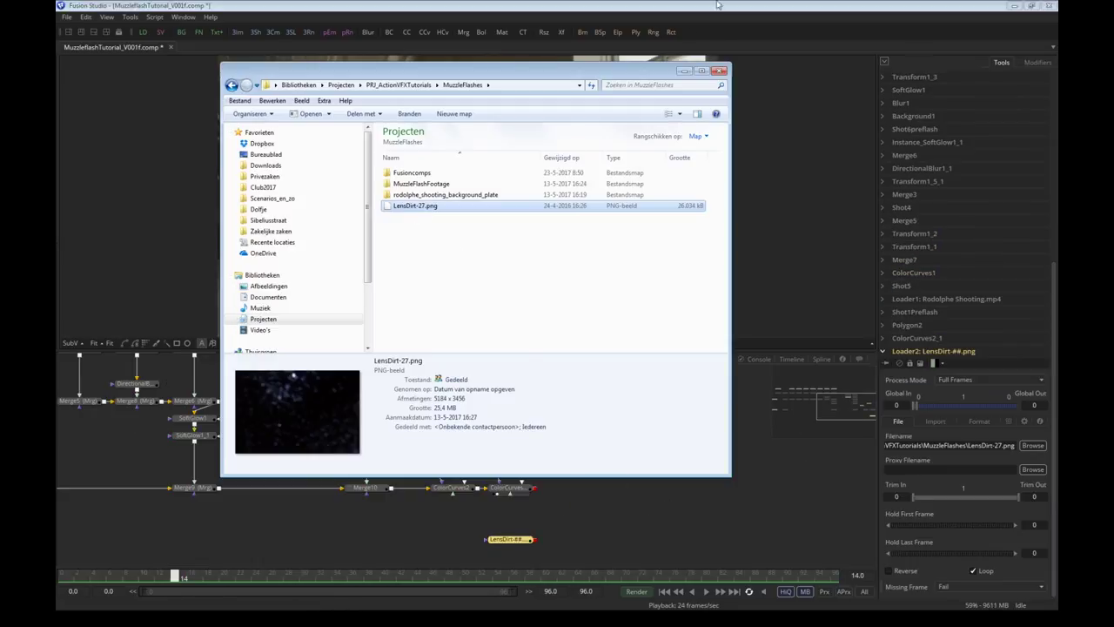
left_click(684, 70)
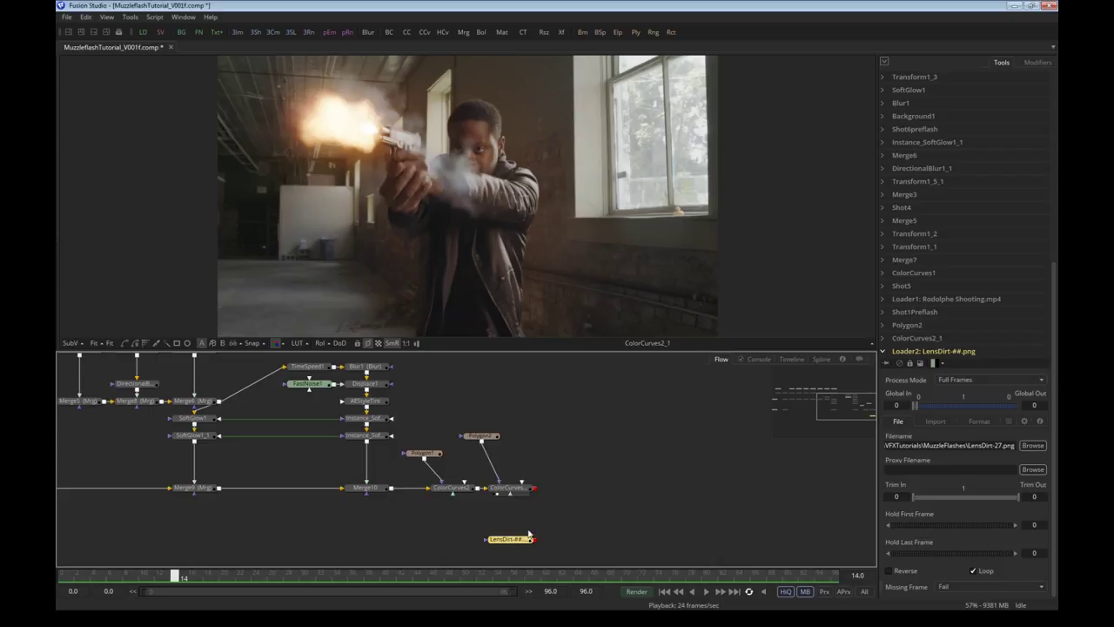
left_click_drag(528, 541, 537, 288)
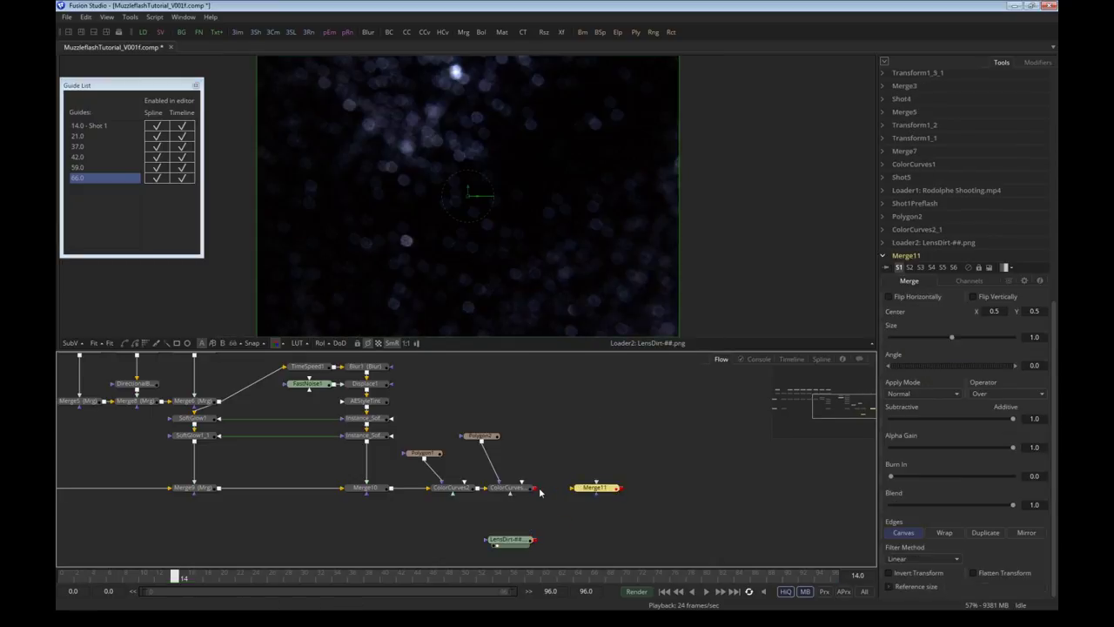
left_click_drag(540, 493, 575, 489)
left_click_drag(539, 544, 594, 490)
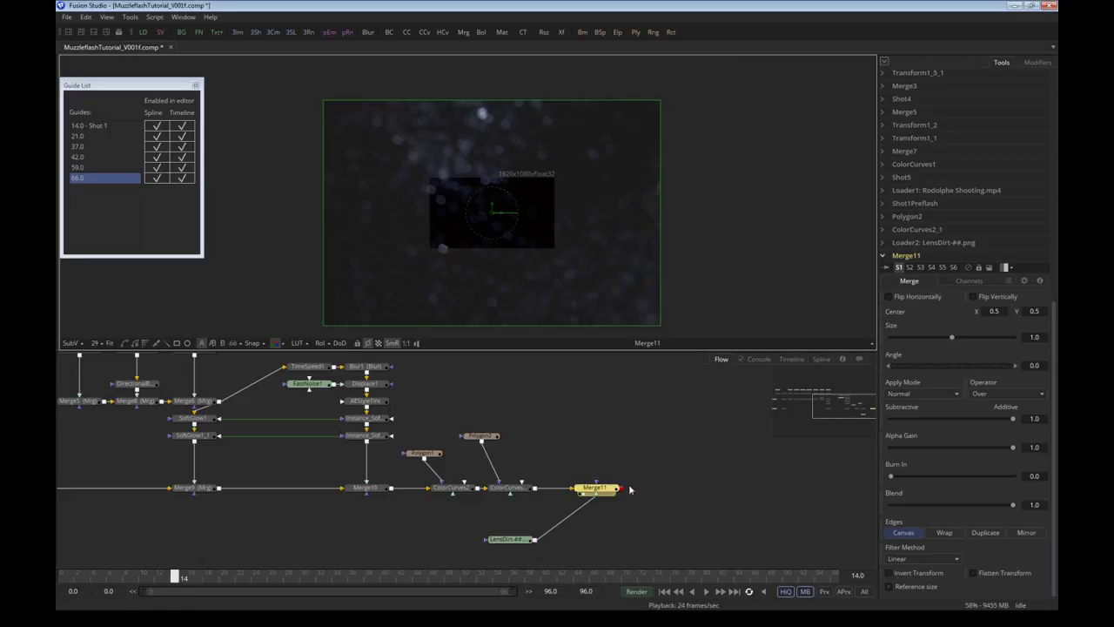
Scale the lens dirt in Merge11 to about 0.37 to fit the frame and set its apply mode to Screen
left_click_drag(661, 325, 554, 240)
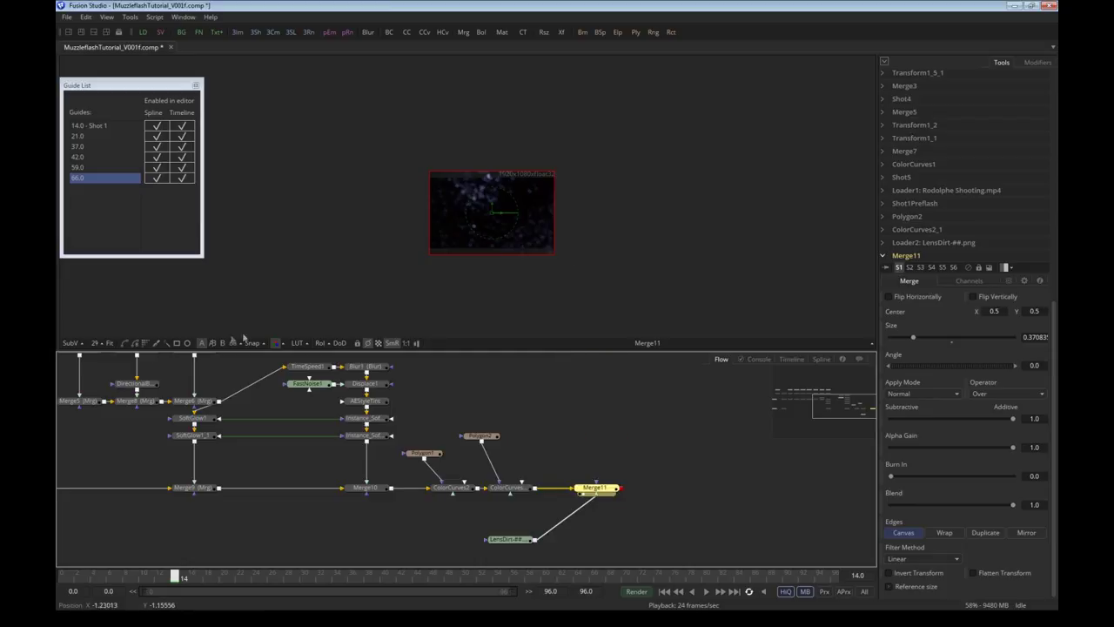
left_click(107, 344)
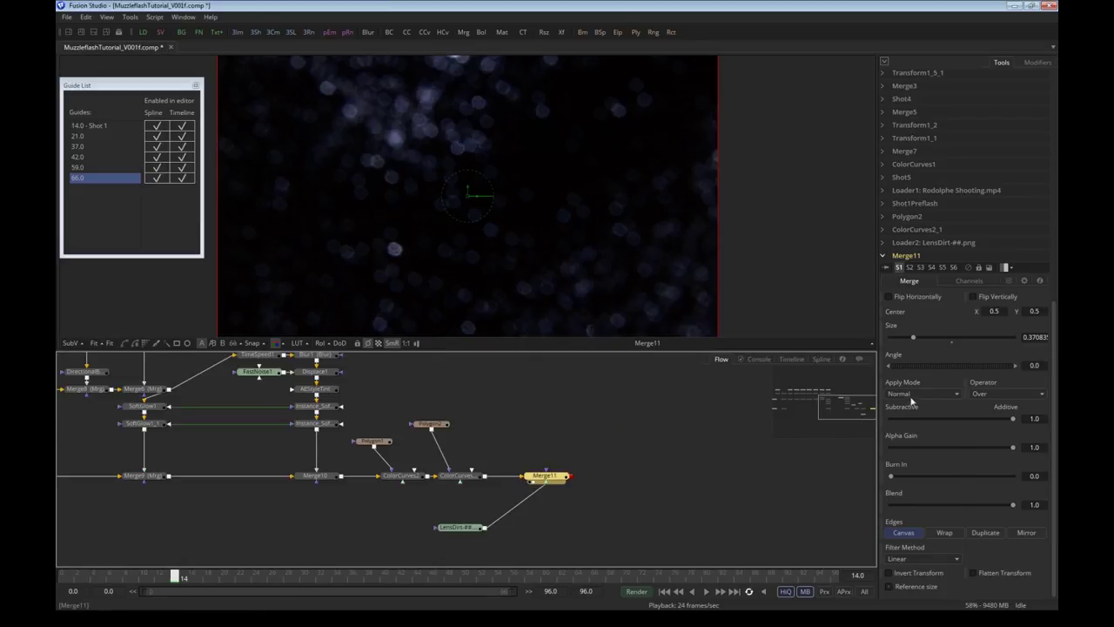
left_click(911, 395)
left_click(906, 410)
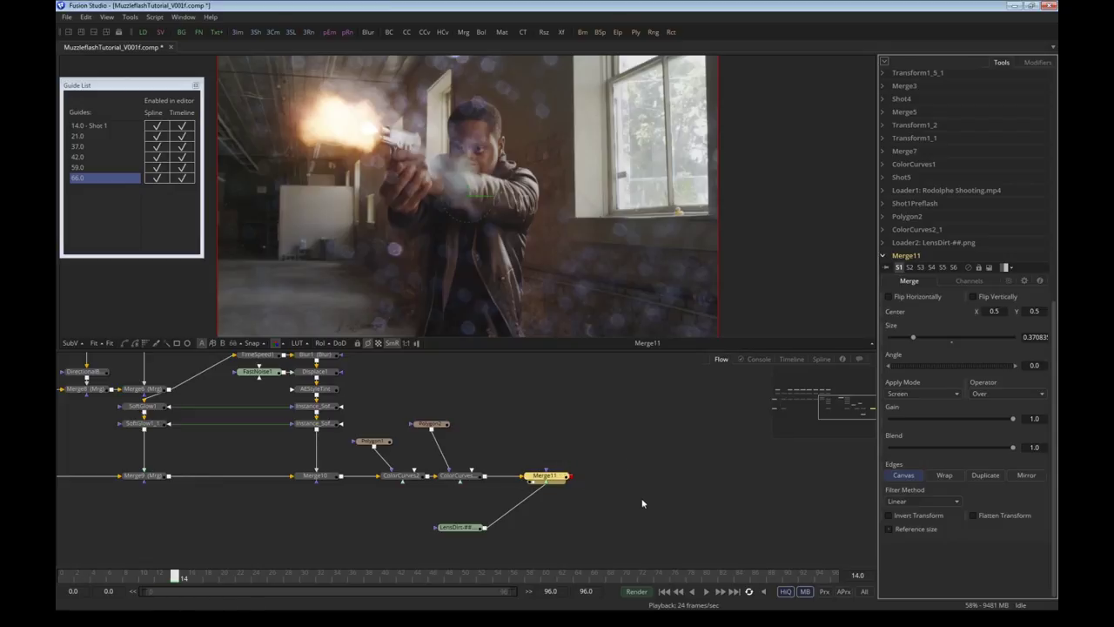
Preview the lens dirt up to frame 37 and mask Merge11 with a Bitmap mask fed by Merge6's muzzle flashes
left_click(144, 576)
key("space")
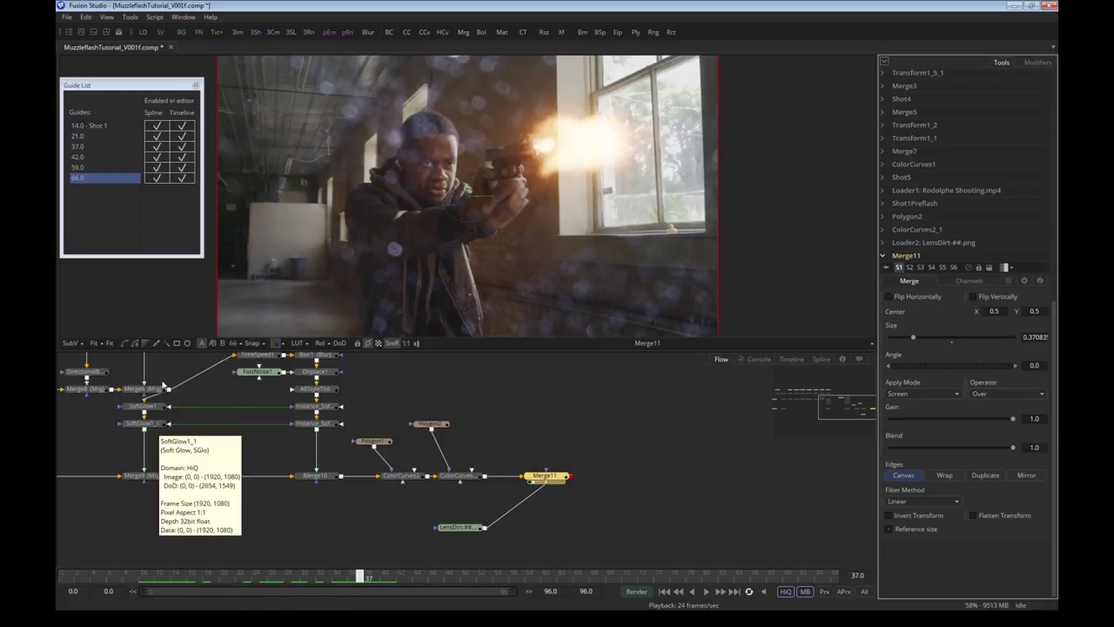
left_click_drag(161, 388, 434, 211)
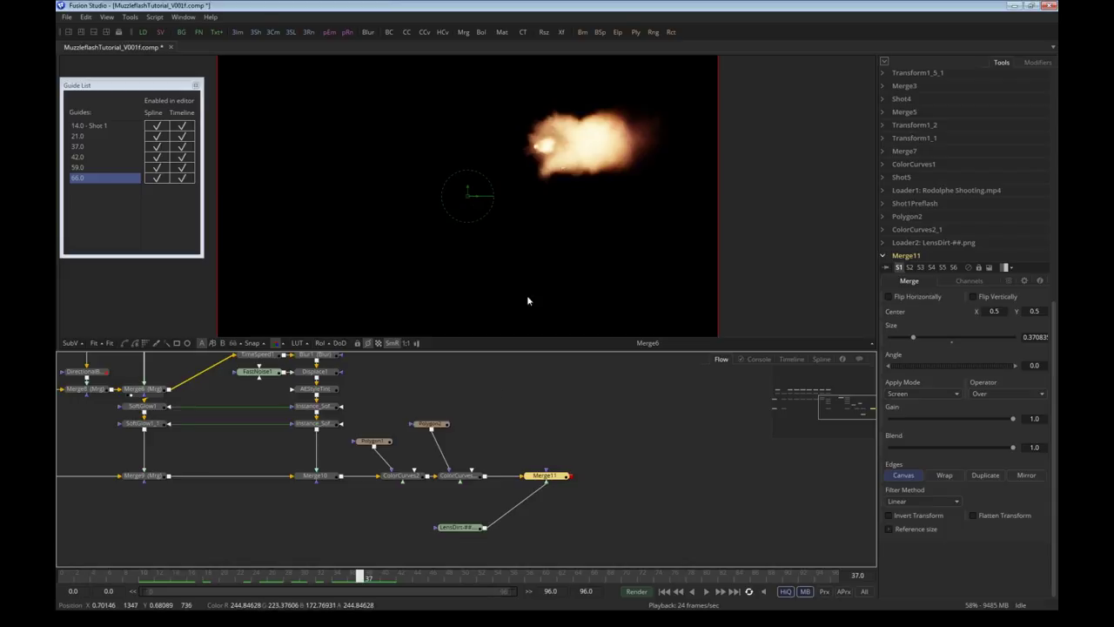
key("1")
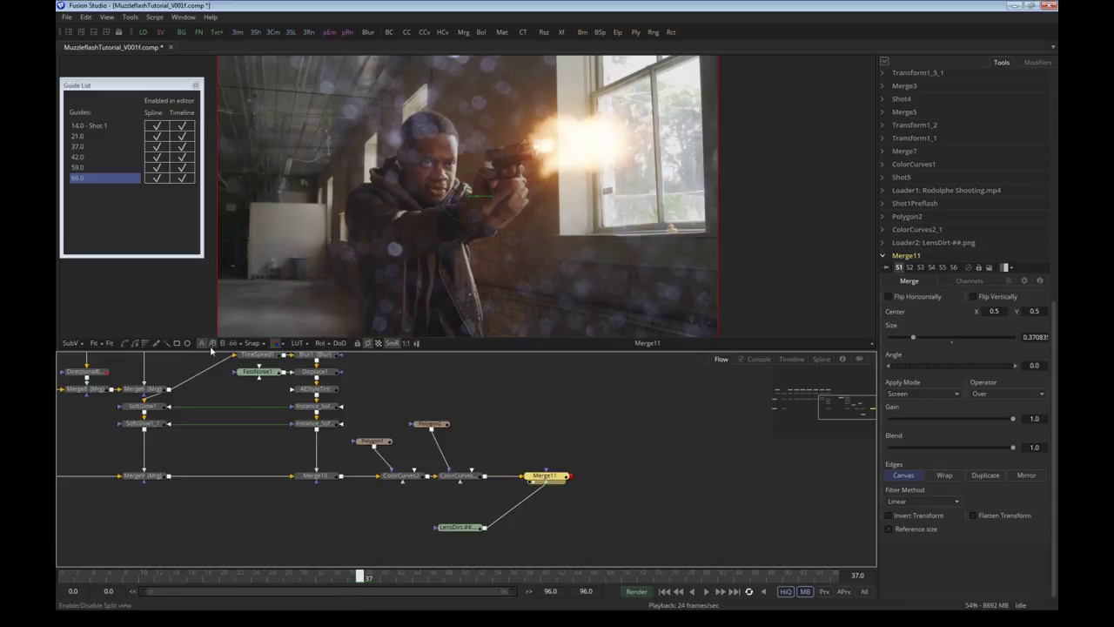
left_click(145, 347)
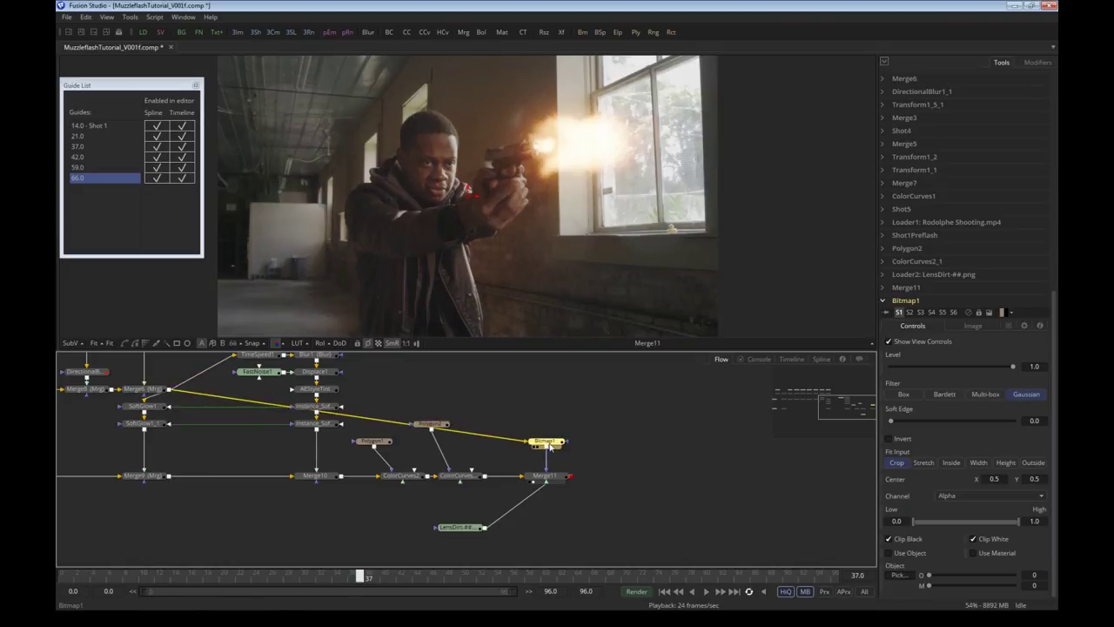
Inspect the Bitmap1 mask, Merge6's alpha and color channels, and the Merge11 composite at frames 37 and 42
key("1")
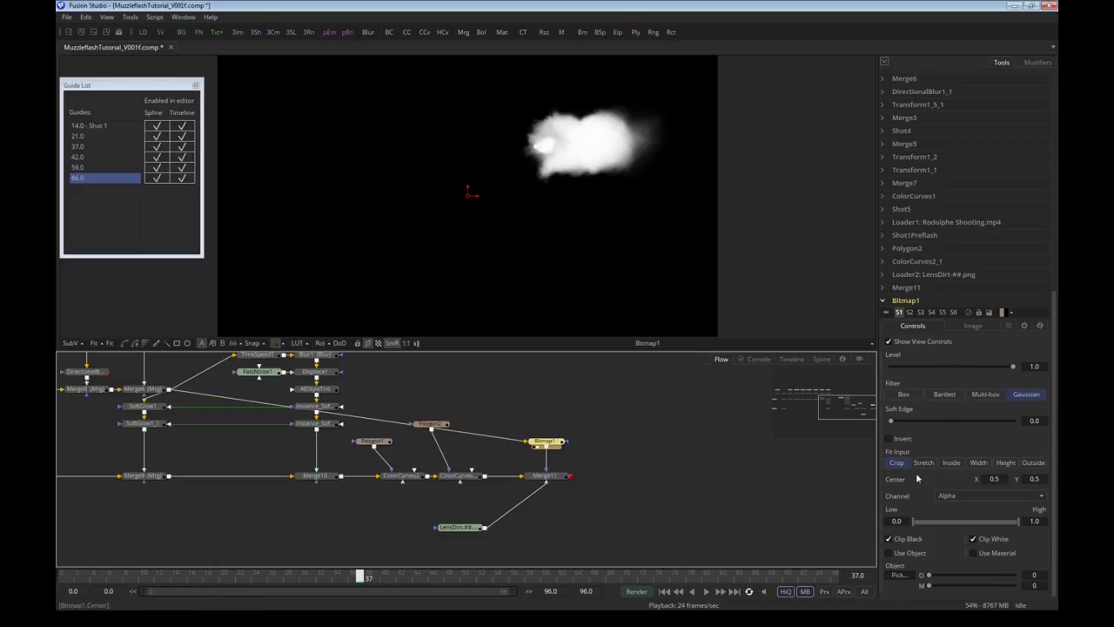
left_click(985, 493)
left_click(985, 494)
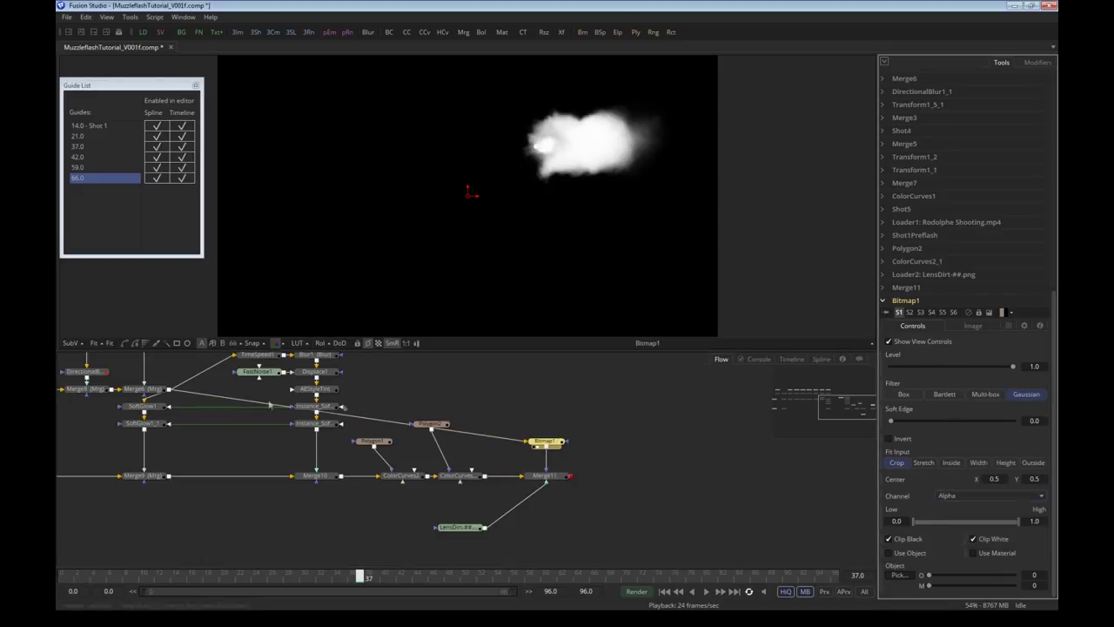
left_click(131, 395)
left_click(275, 342)
left_click(275, 342)
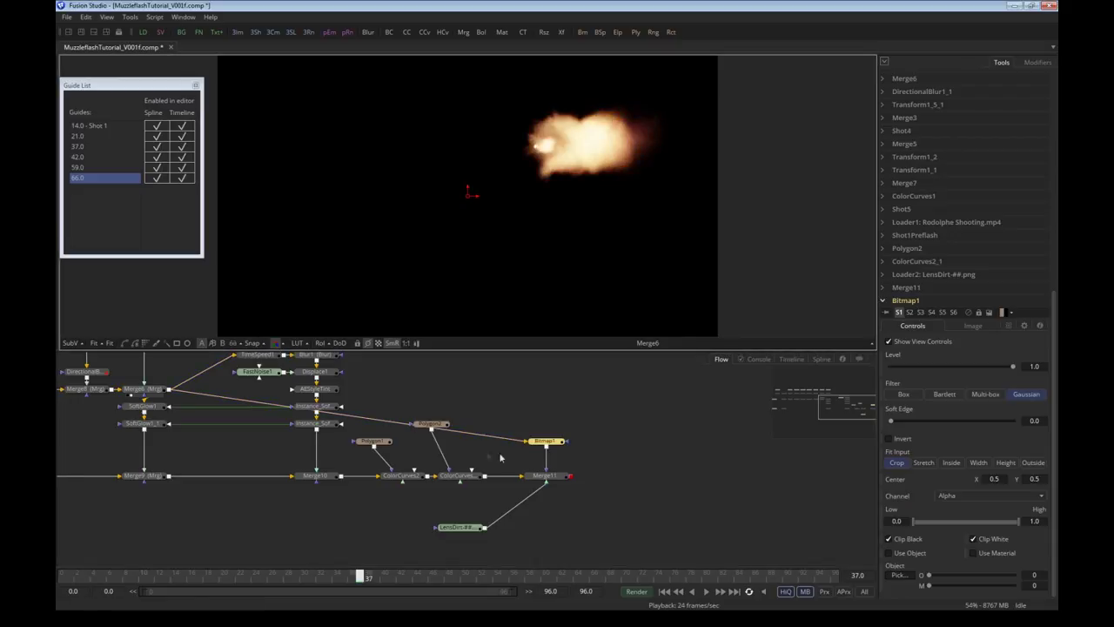
left_click(541, 475)
key("1")
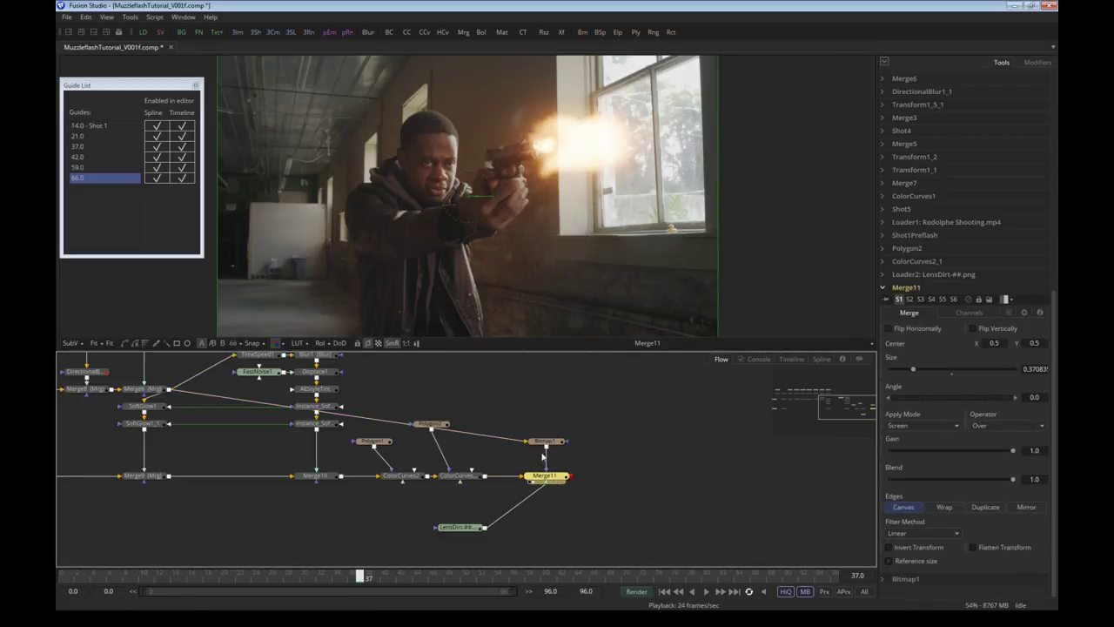
left_click(399, 576)
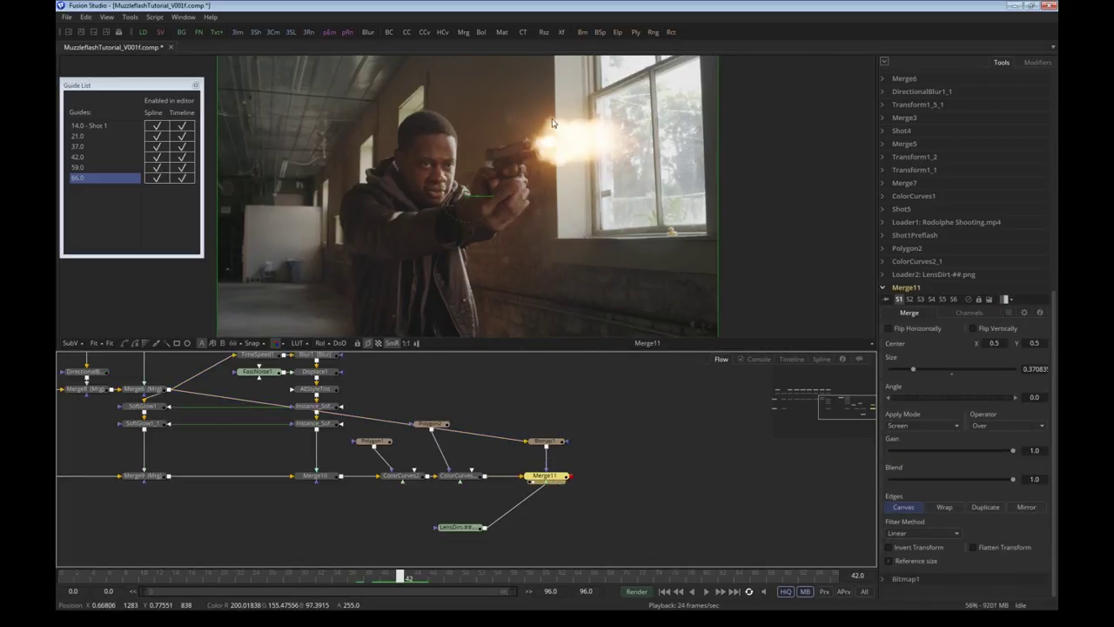
Insert a Blur with a size of 100 between Merge6 and the Bitmap1 mask and view the softened mask
left_click(131, 394)
left_click(536, 447)
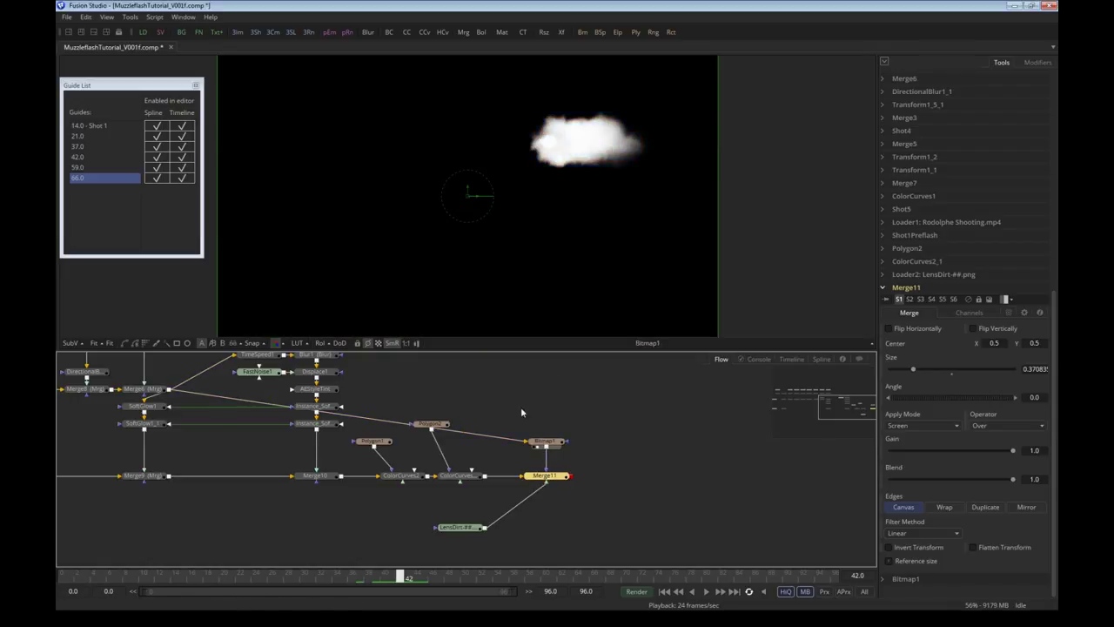
left_click_drag(368, 32, 494, 390)
left_click(474, 394)
left_click_drag(892, 181, 1013, 182)
left_click(536, 446)
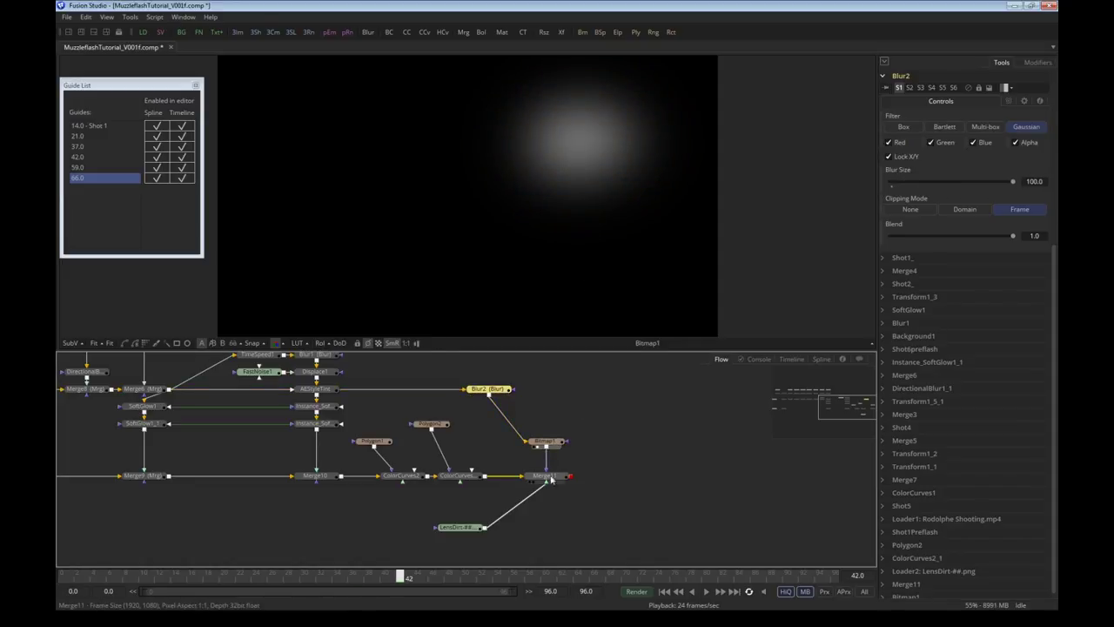
Compare Merge11 with reduced and full blend, and inspect Blur2's color and alpha channels at frame 42
left_click_drag(552, 477, 645, 264)
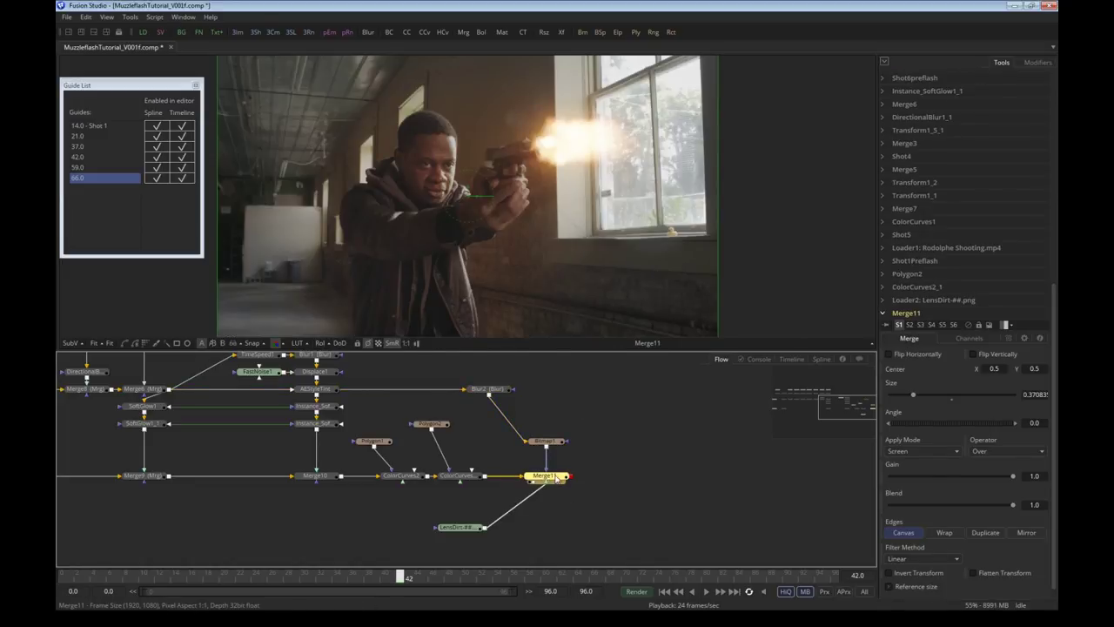
mouse_move(1002, 508)
left_mouse_down()
mouse_move(938, 507)
mouse_move(1014, 507)
left_mouse_up()
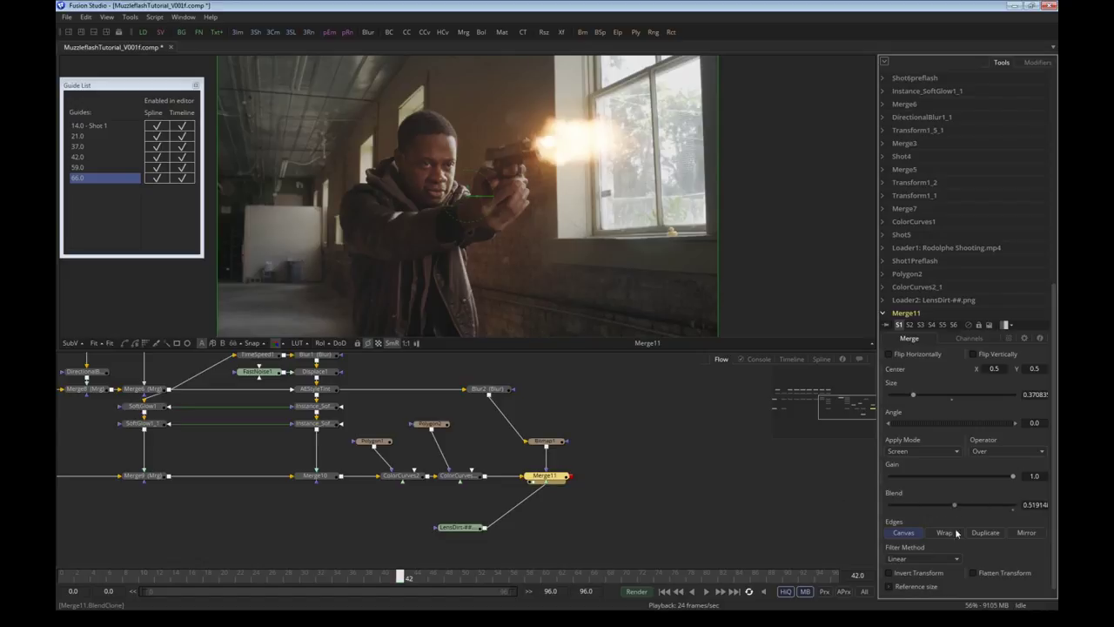
left_click(550, 476)
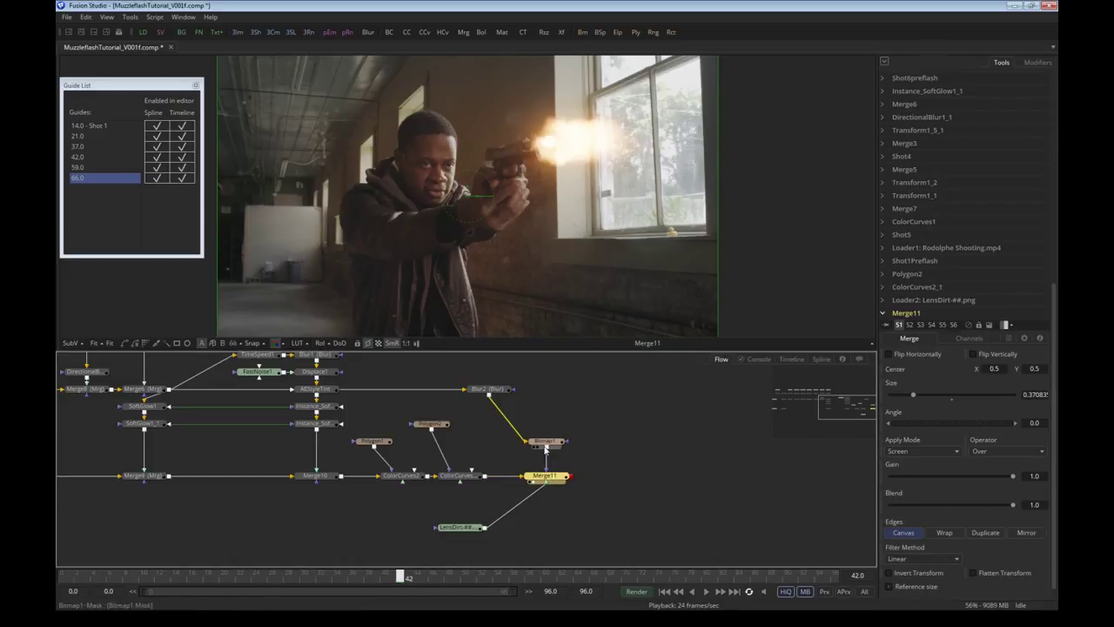
left_click(488, 389)
key("1")
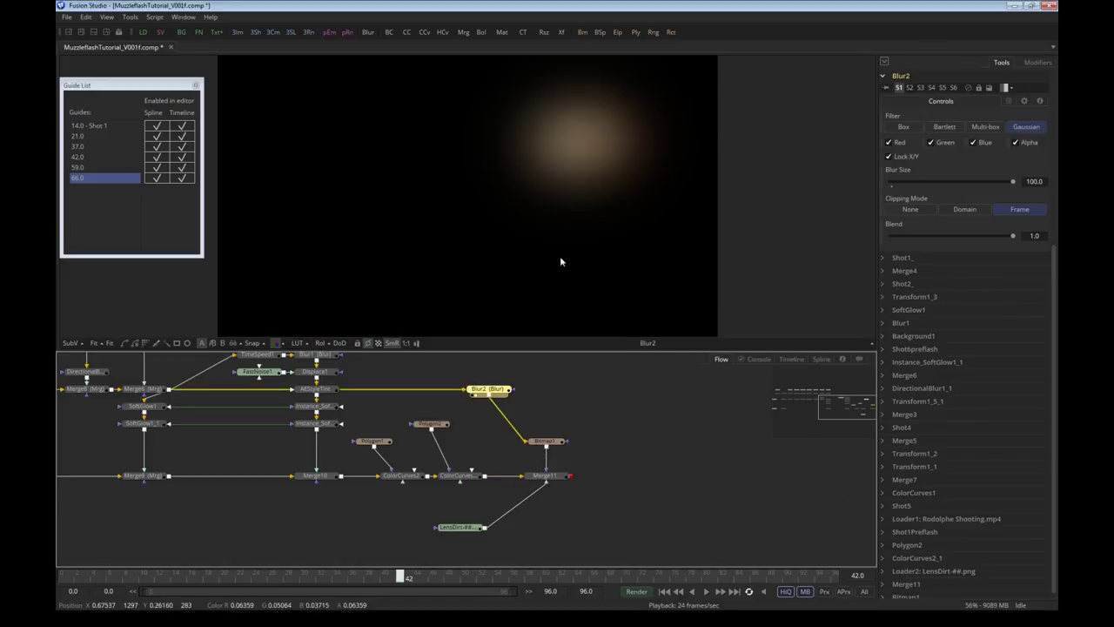
left_click(276, 342)
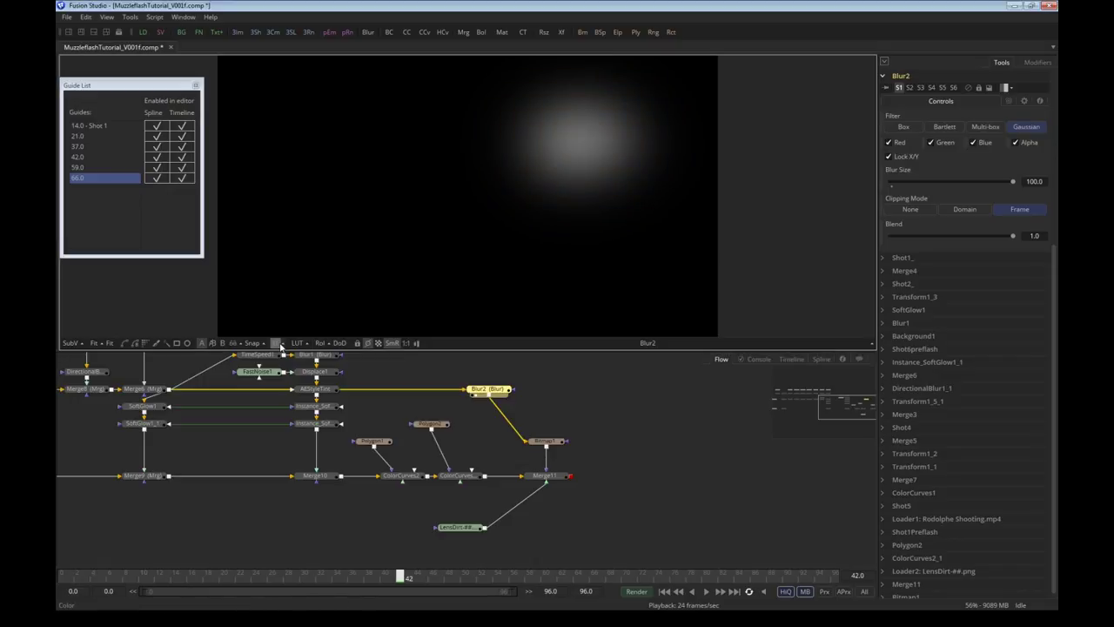
left_click(545, 476)
key("1")
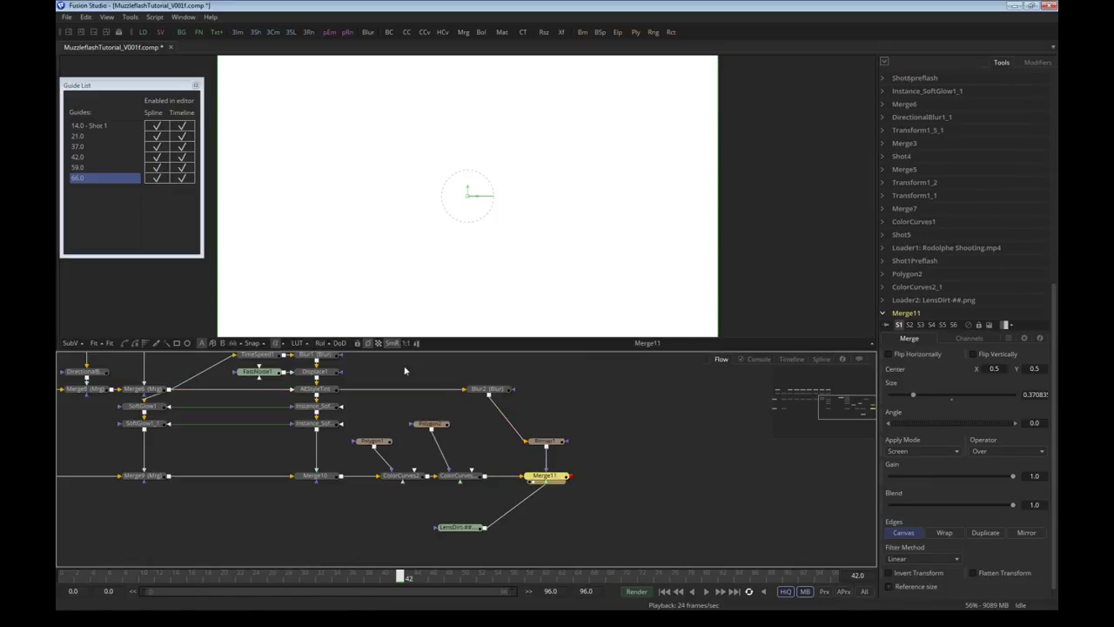
left_click(276, 343)
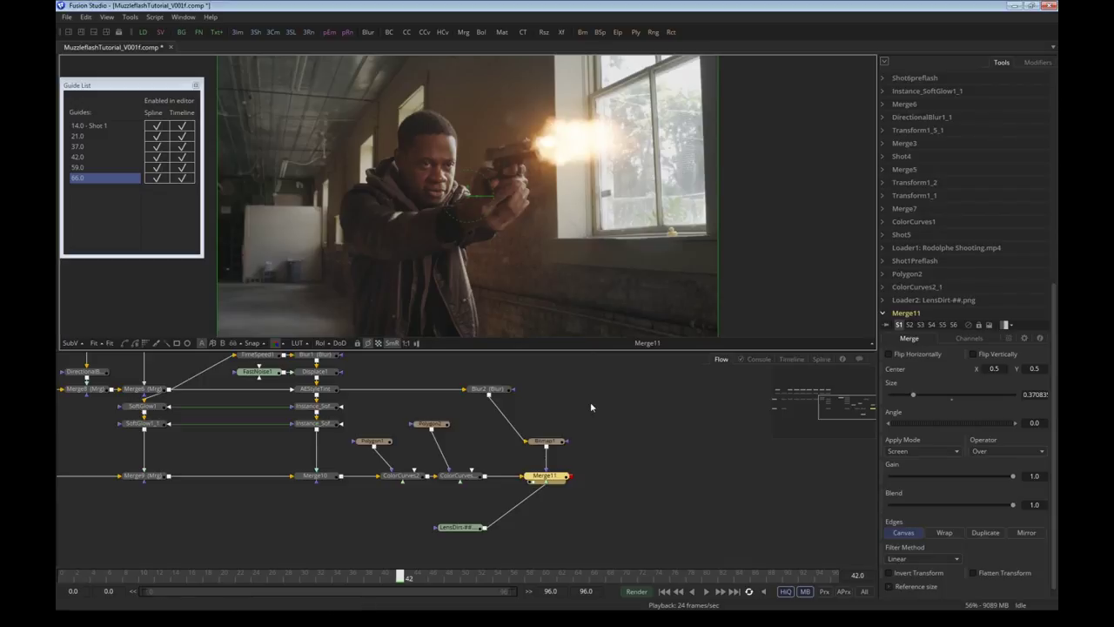
Set Bitmap1's High value to about 0.051, checking the mask and the lens dirt composite on frame 14
left_click(546, 440)
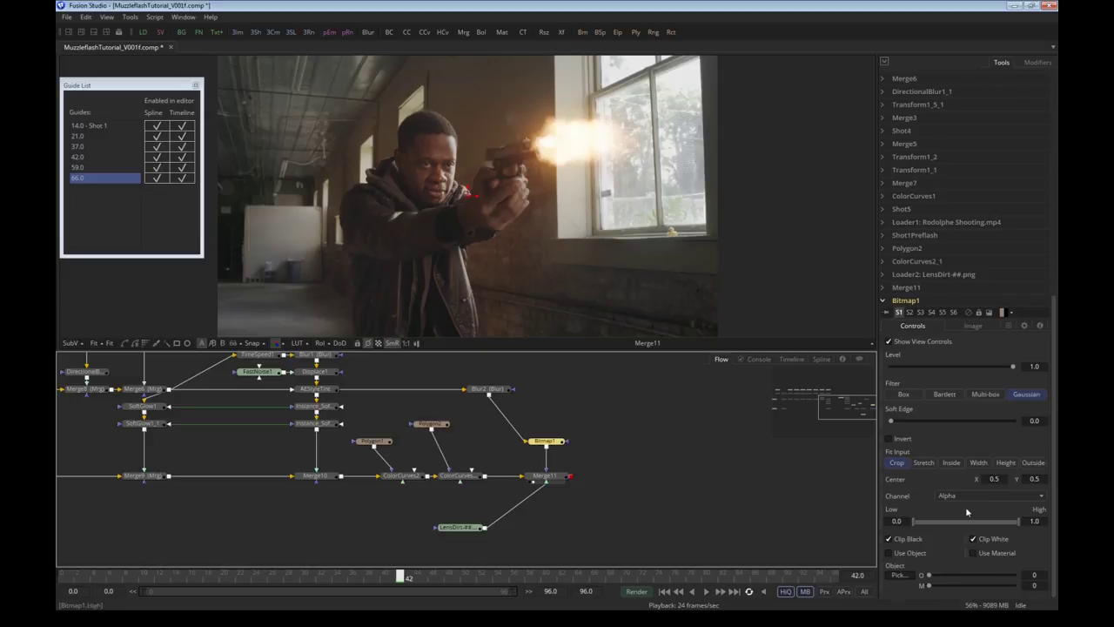
left_click_drag(1018, 520, 916, 520)
left_click_drag(235, 577, 174, 577)
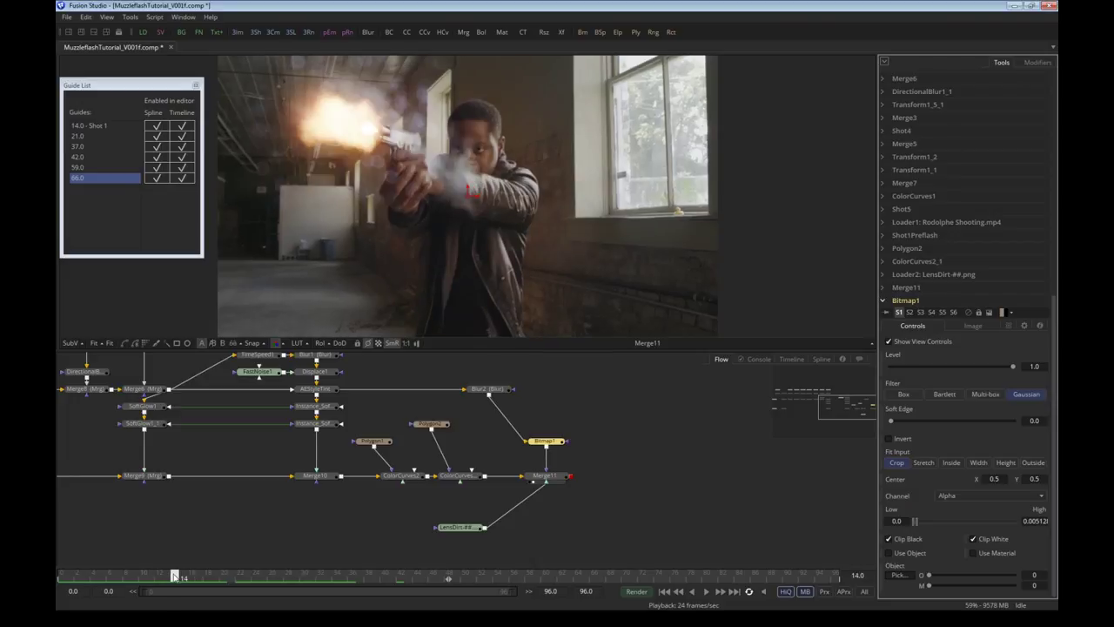
left_click_drag(176, 577, 175, 580)
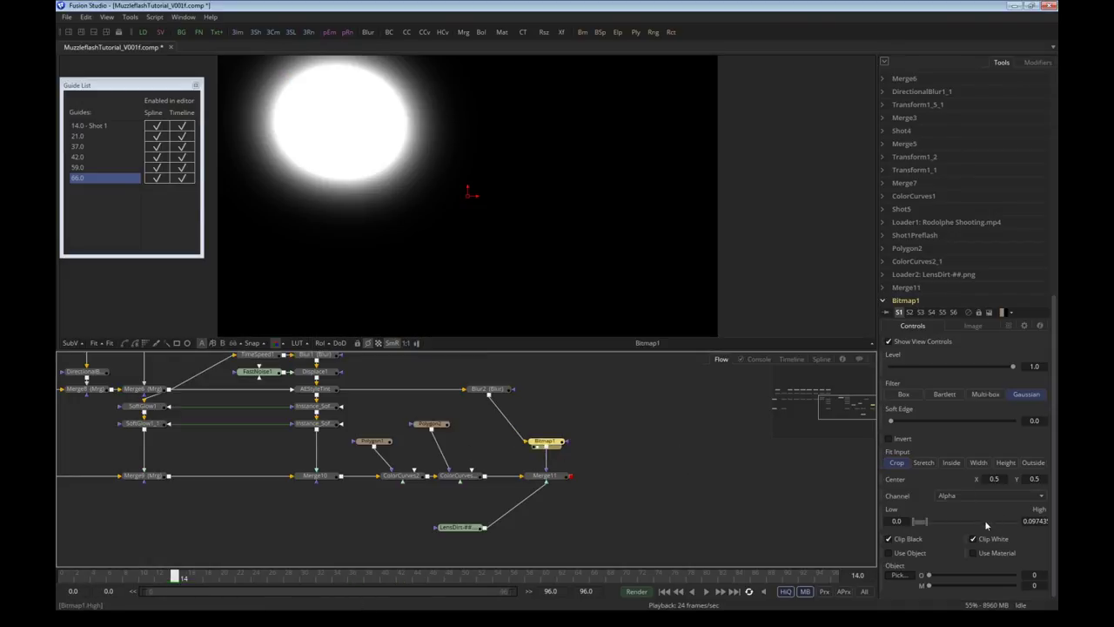
left_click_drag(929, 522, 960, 520)
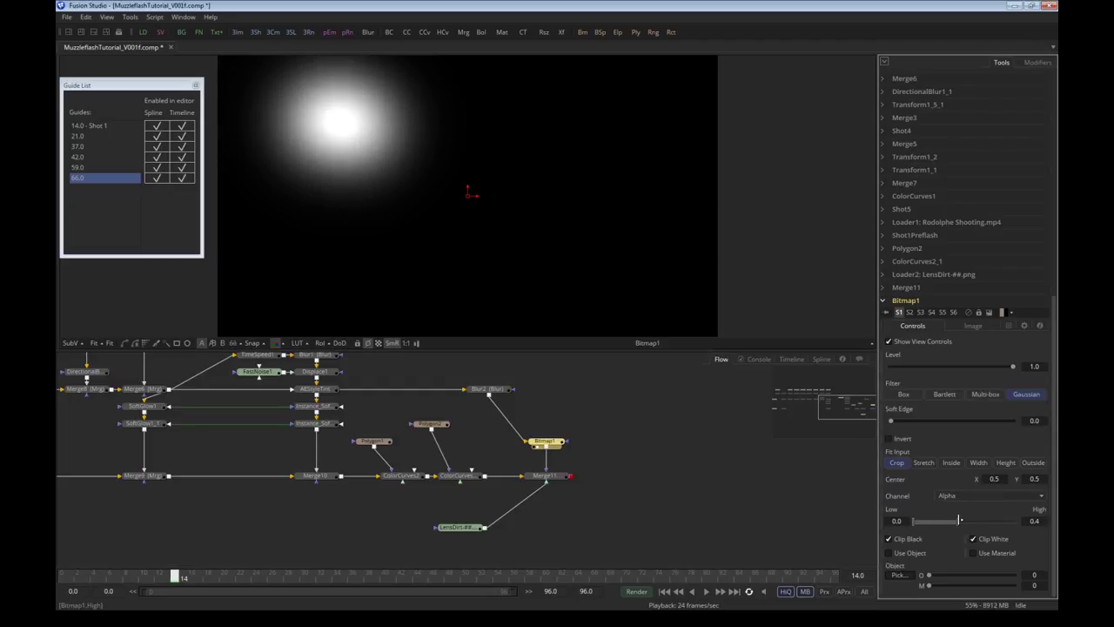
left_click(545, 441)
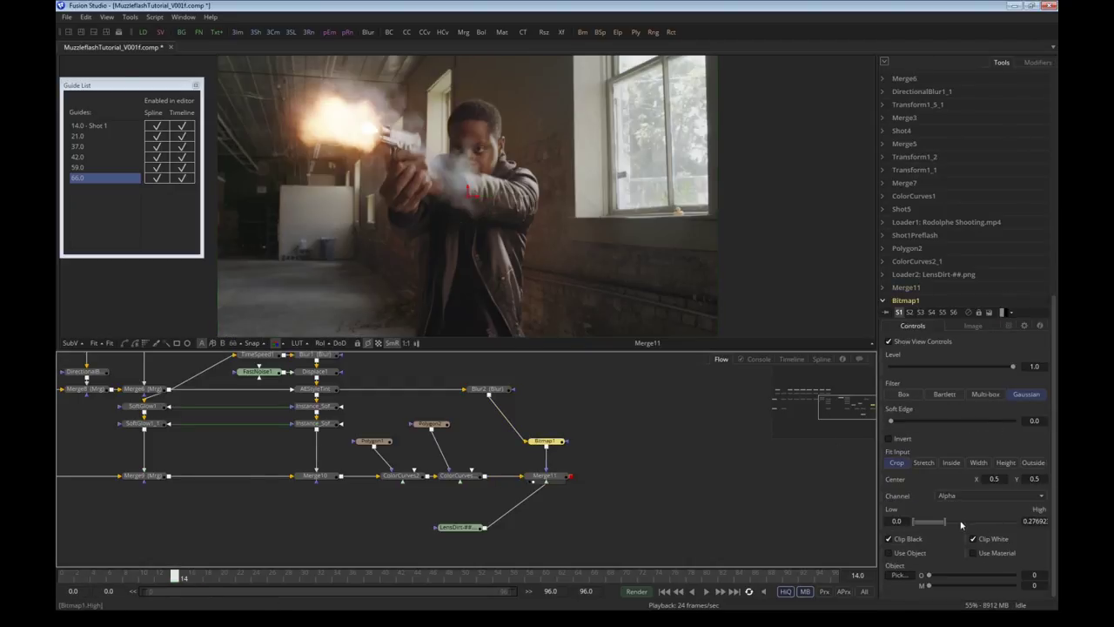
left_click_drag(960, 524, 924, 535)
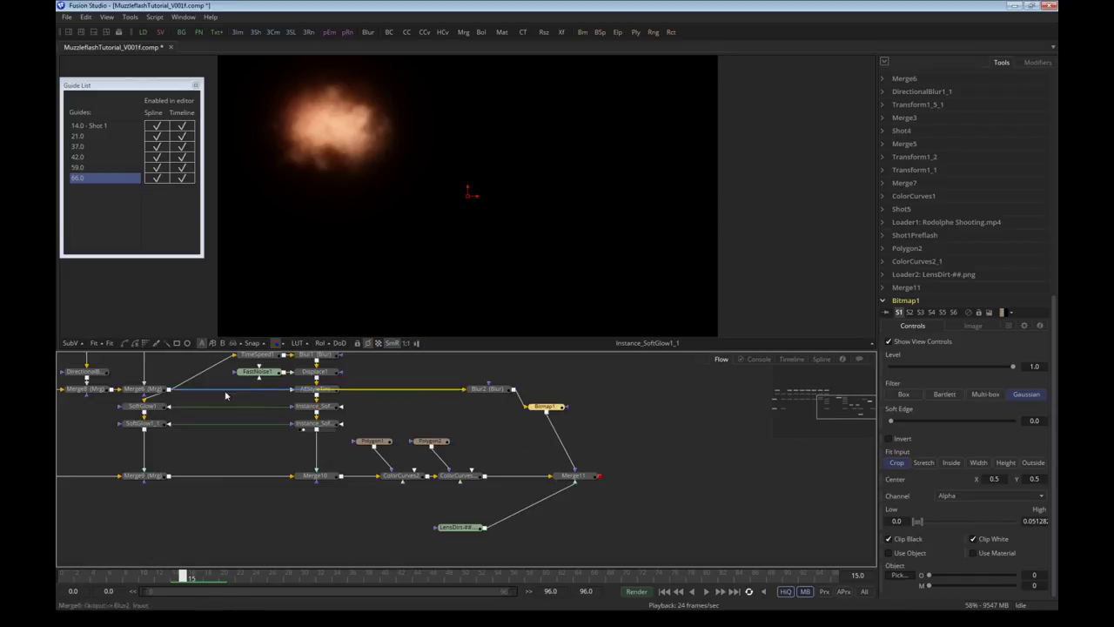
Compare Merge6's muzzle flash with the Instance_SoftGlow1_1 glow on frames 14 and 15
left_click_drag(305, 260, 306, 261)
key("bracketleft")
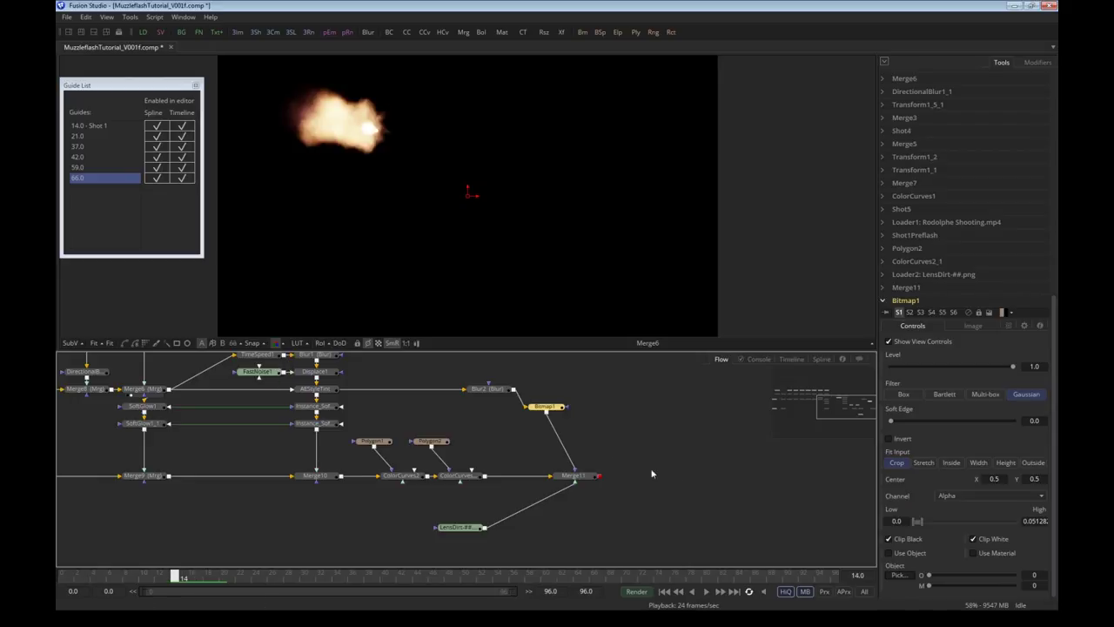
key("bracketright")
left_click_drag(323, 425, 447, 244)
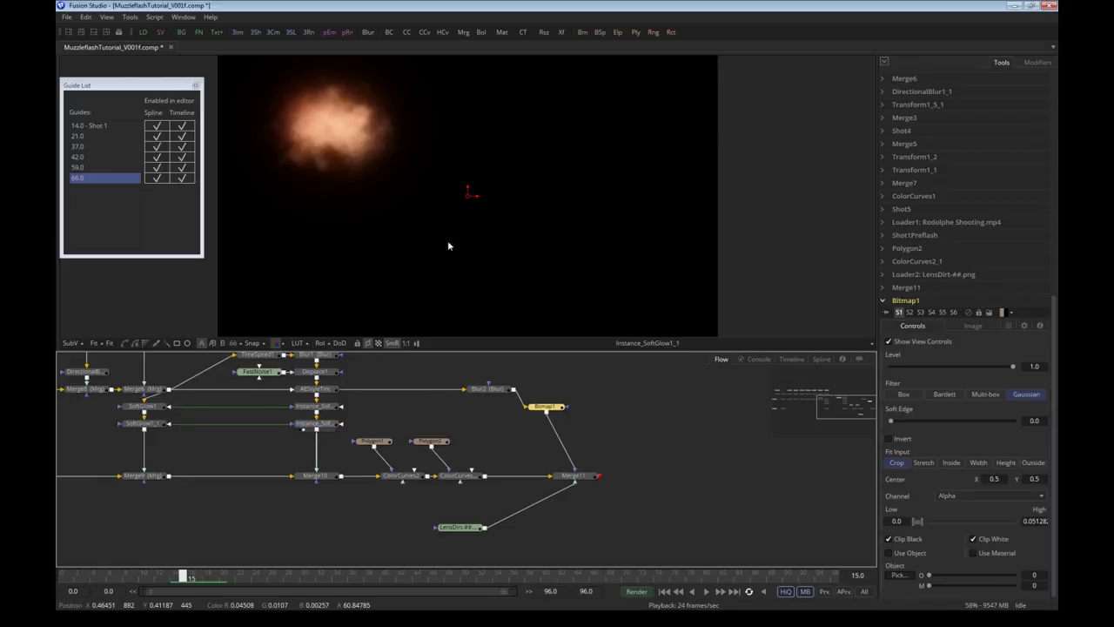
Chain a second Bitmap mask fed by AEStyleTint after Bitmap1, with channel Luminance and High about 0.087, checking Merge11 on frame 15
left_click_drag(591, 480, 645, 249)
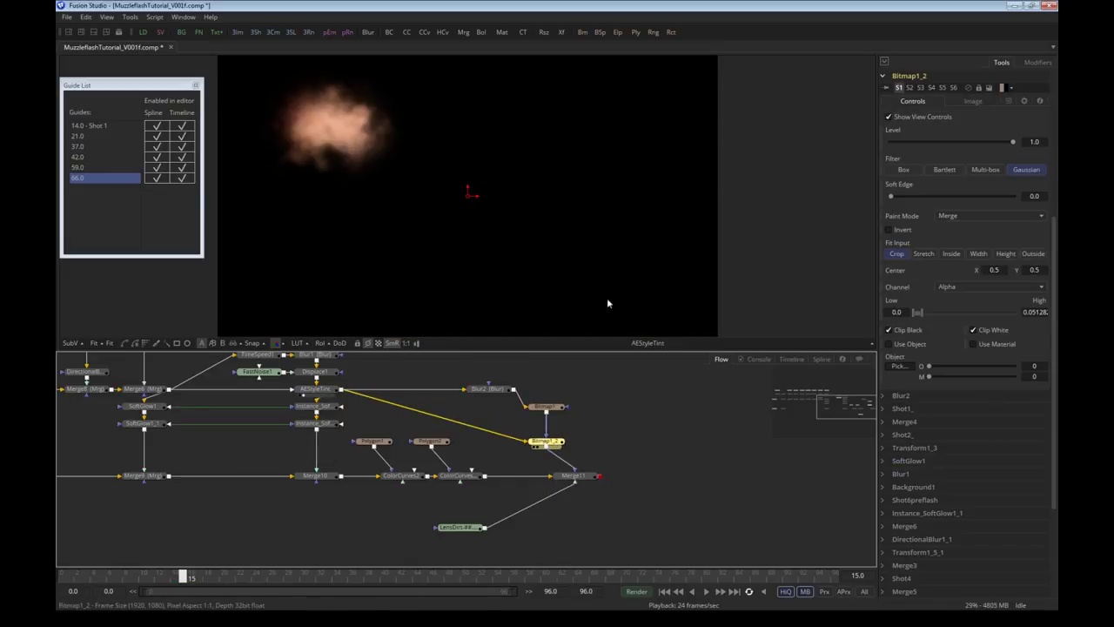
key("1")
left_click(966, 287)
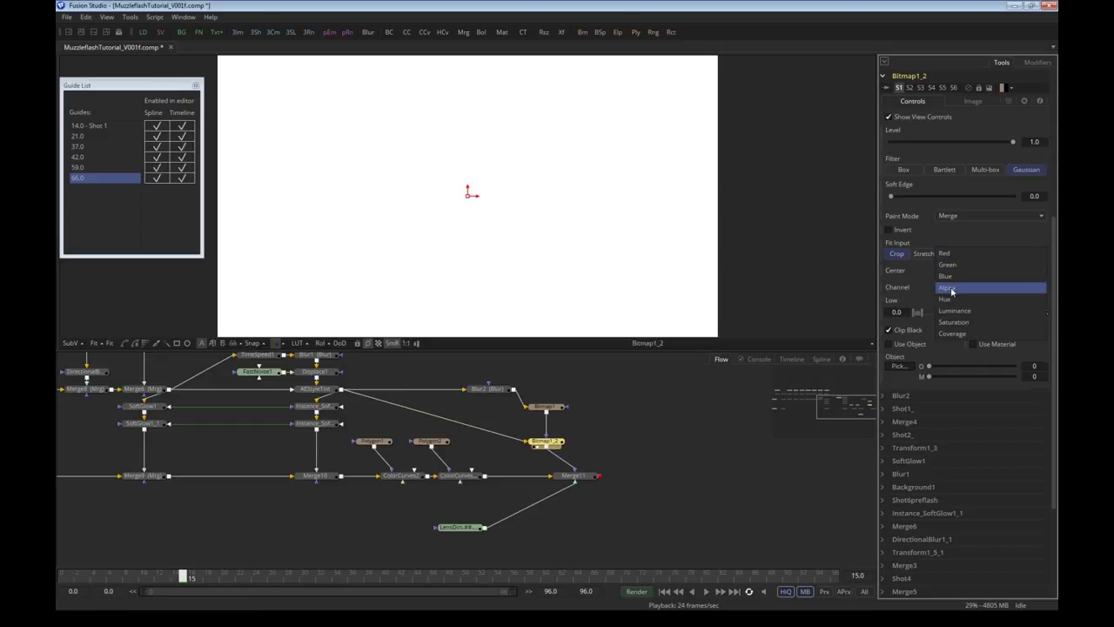
left_click(945, 311)
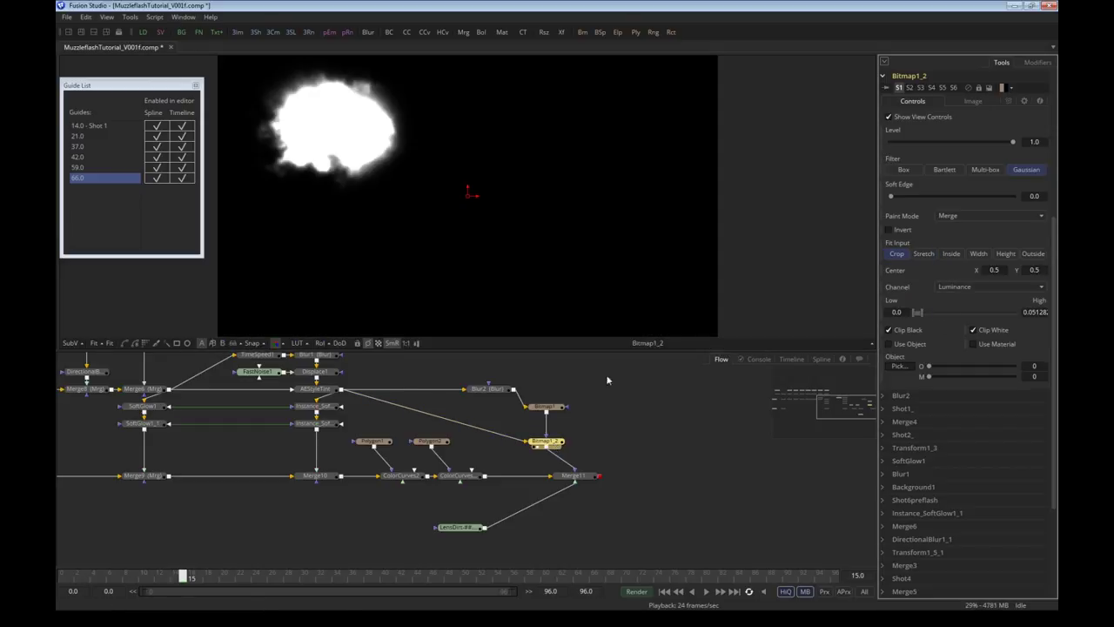
left_click_drag(923, 313, 984, 307)
left_click(571, 476)
key("1")
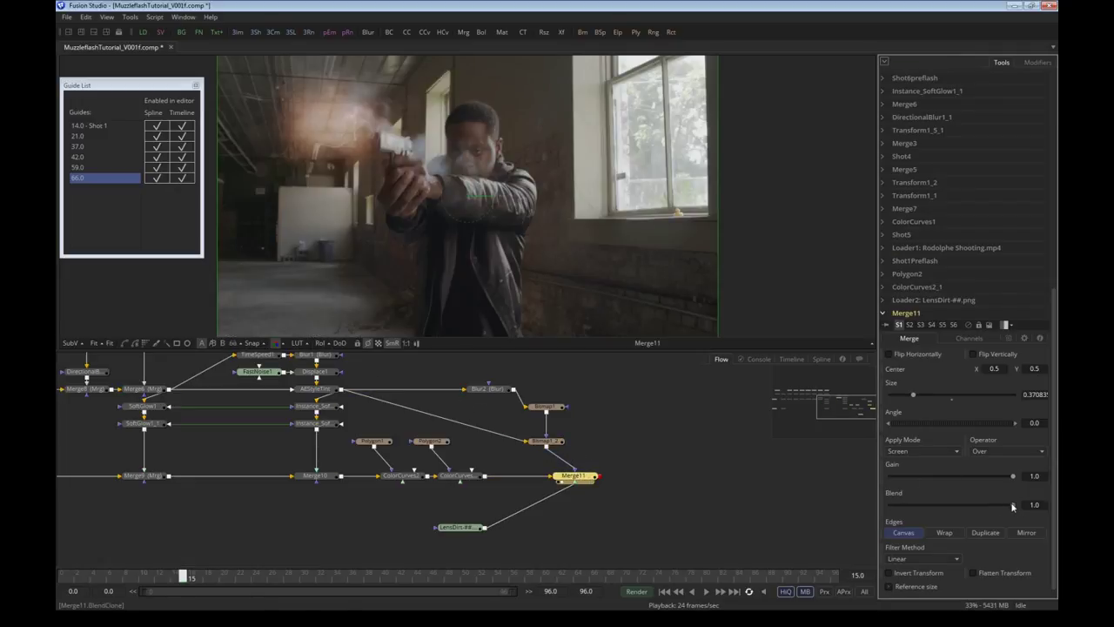
left_click(546, 440)
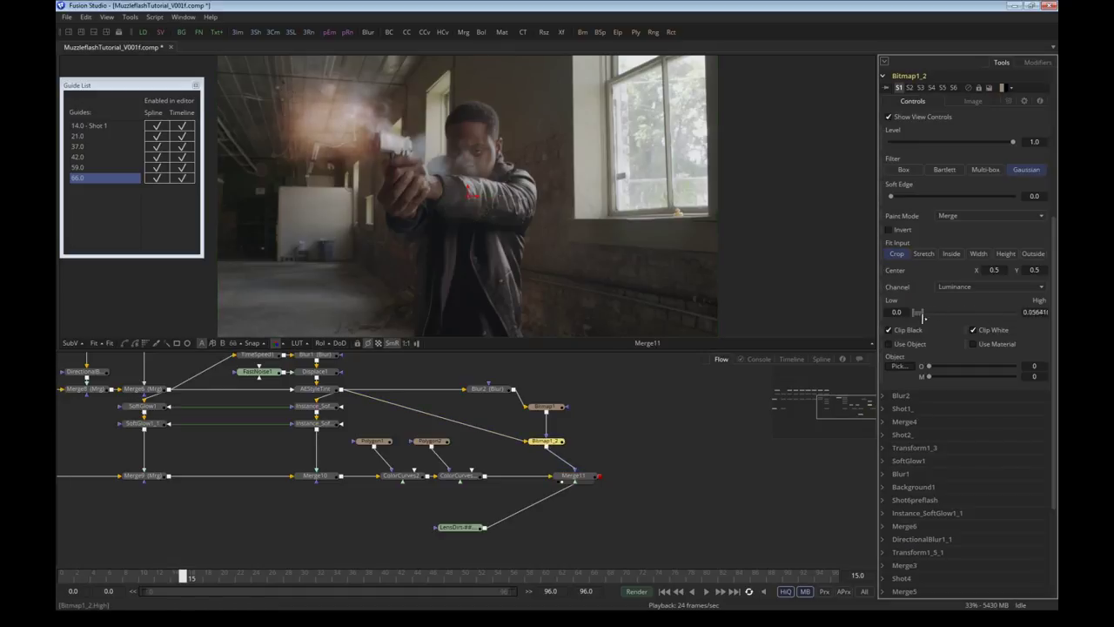
left_click_drag(924, 318, 925, 315)
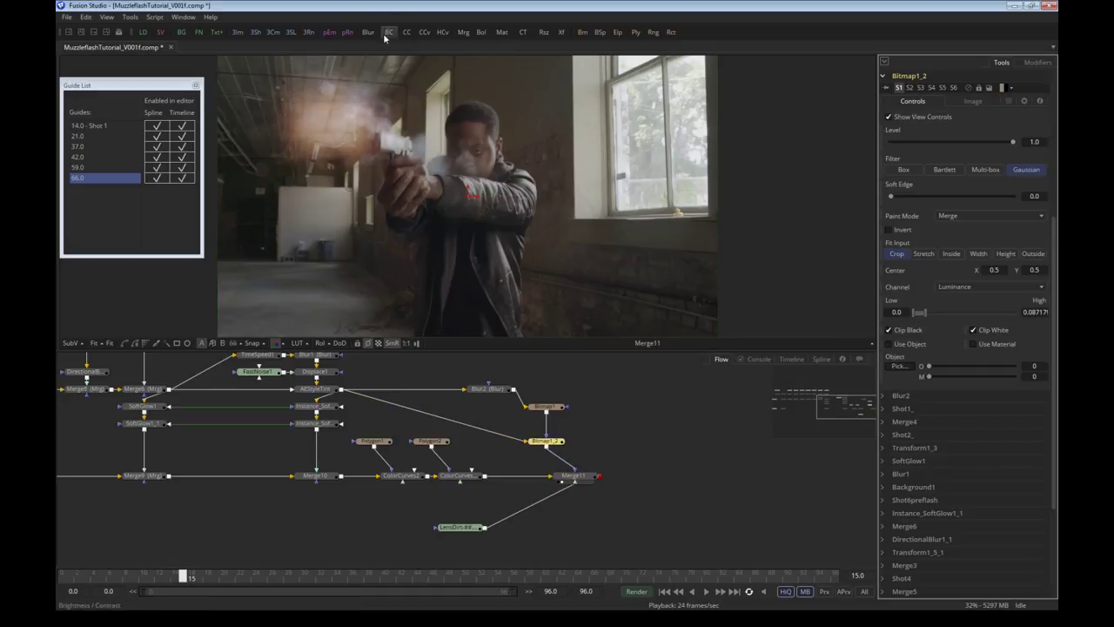
Insert a Blur with a size of 100 between AEStyleTint and Bitmap1_2, and preview Merge11 on other frames, including frame 21
left_click_drag(368, 32, 470, 425)
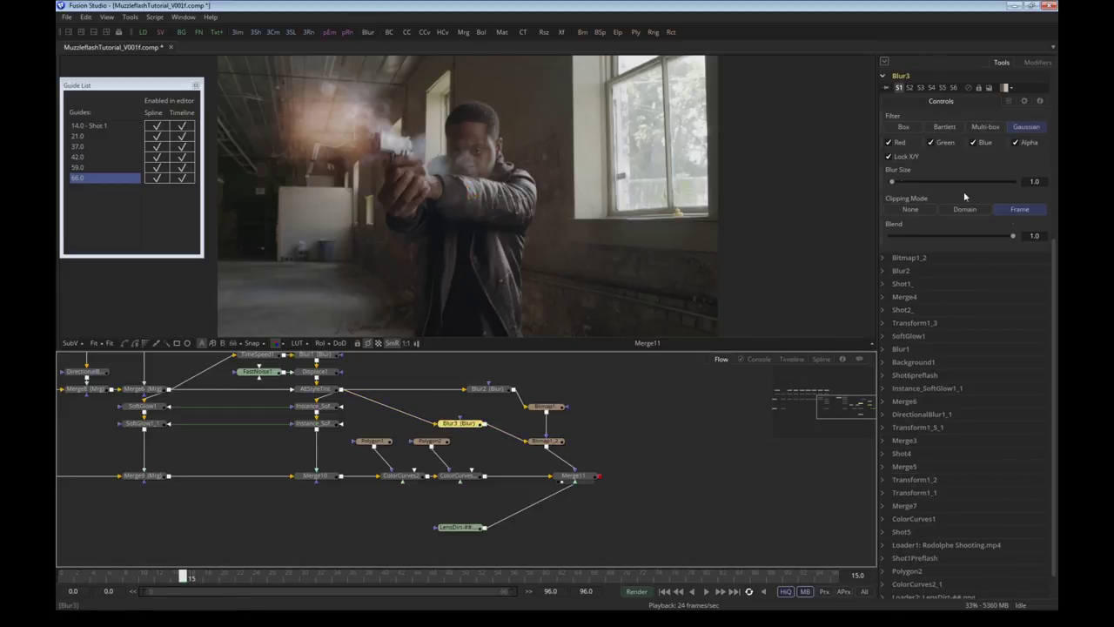
left_click_drag(892, 182, 1056, 186)
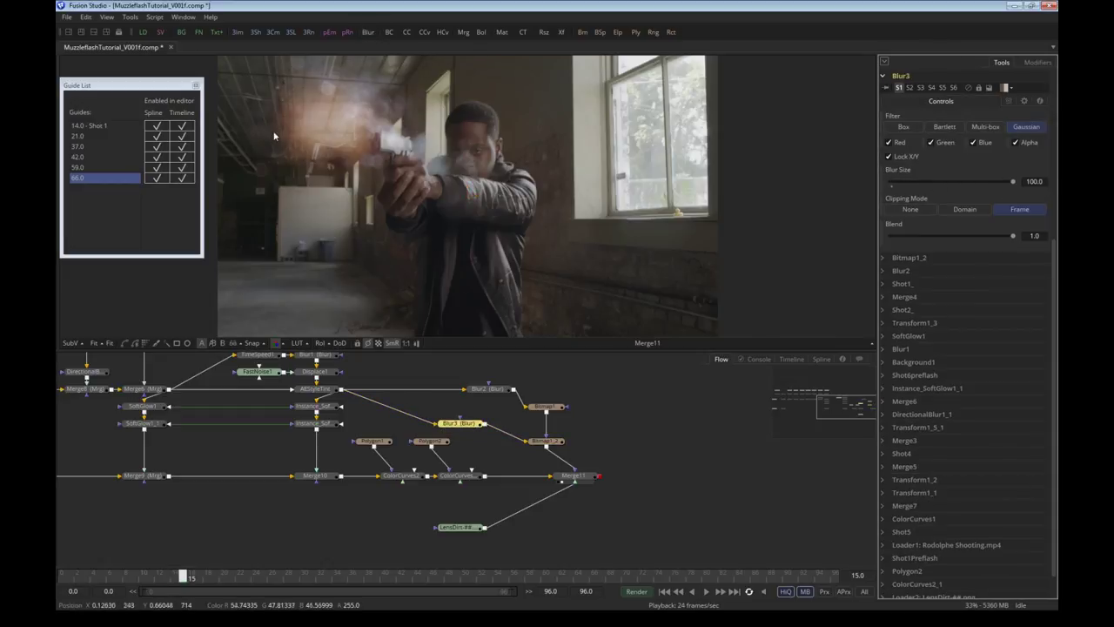
left_click_drag(574, 475, 602, 355)
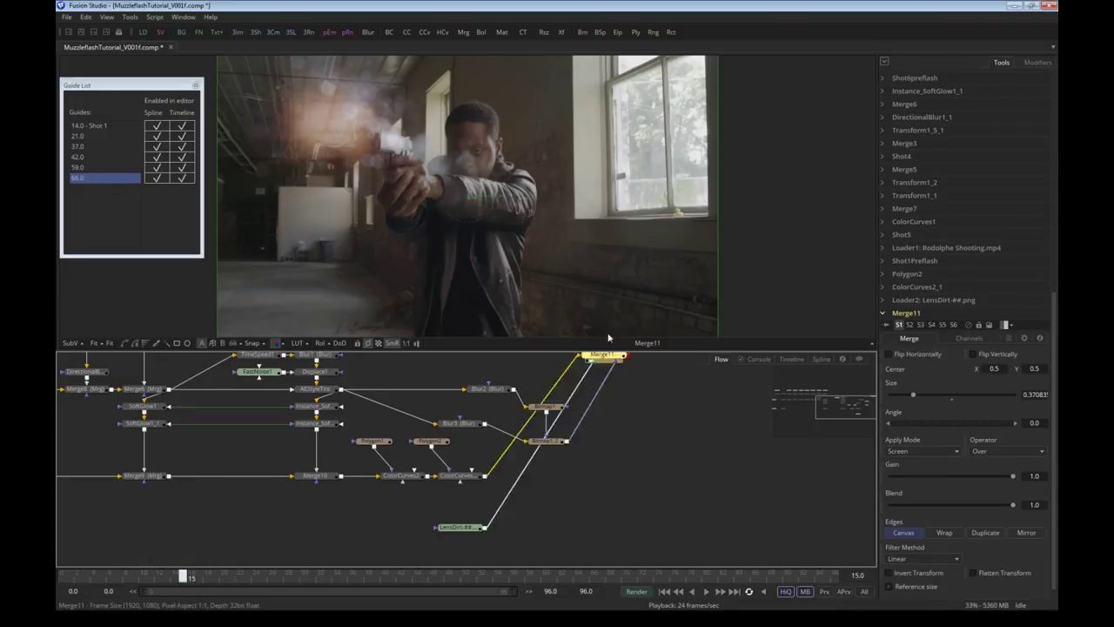
key("ctrl+z")
left_click_drag(521, 578, 440, 587)
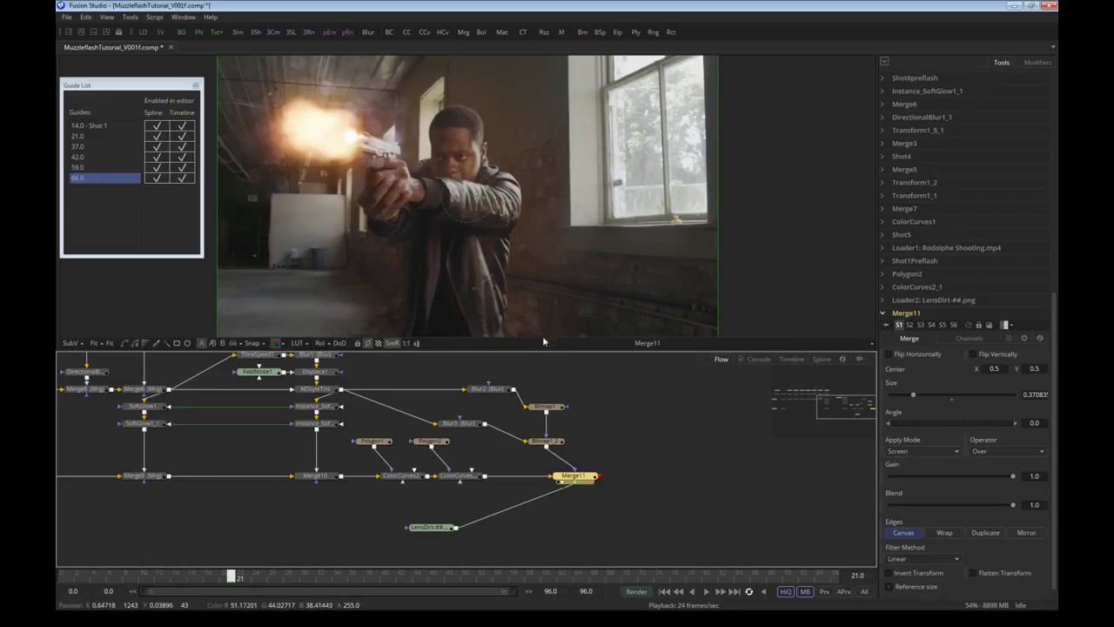
Insert an AEStyleTint after the lens dirt loader and set Map To White to a warm orange of about R 224, G 181, B 129
left_click(432, 527)
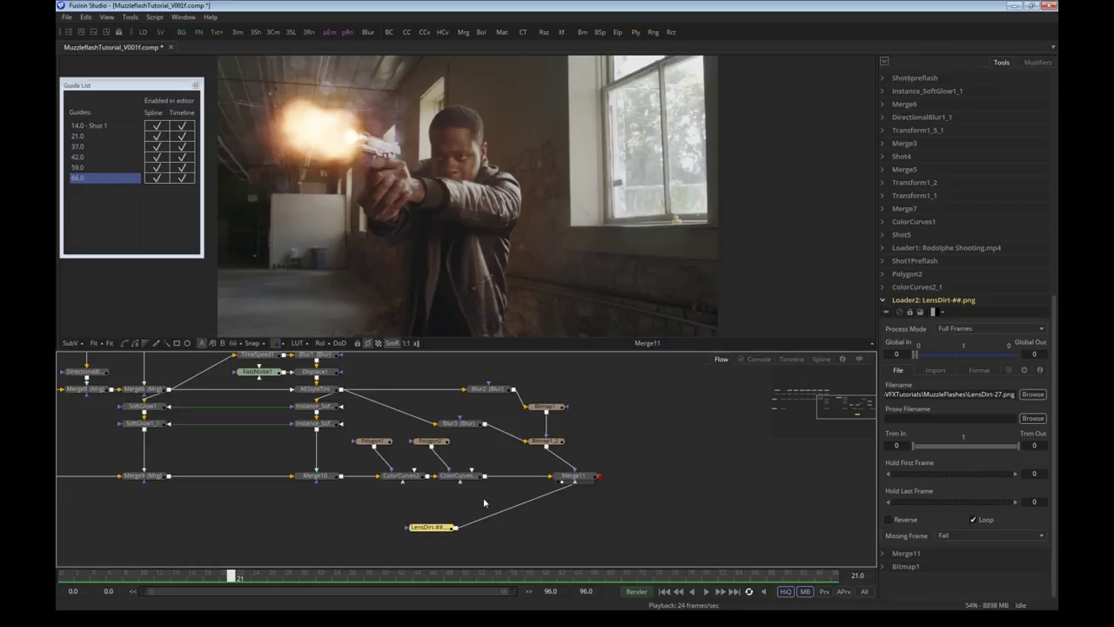
key("shift+space")
key("Return")
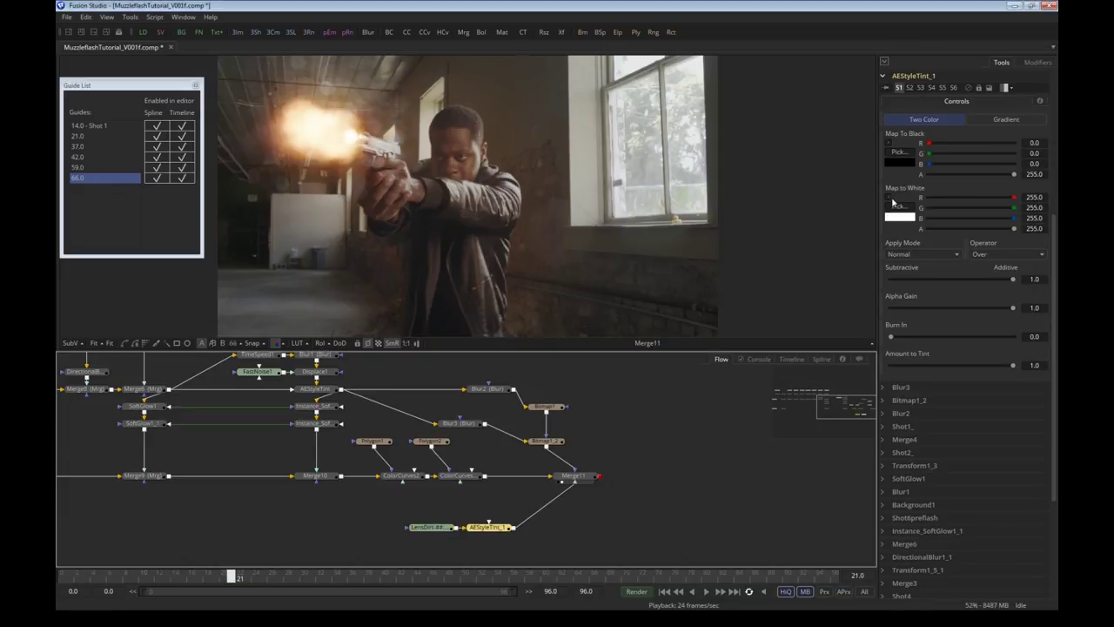
left_click(892, 202)
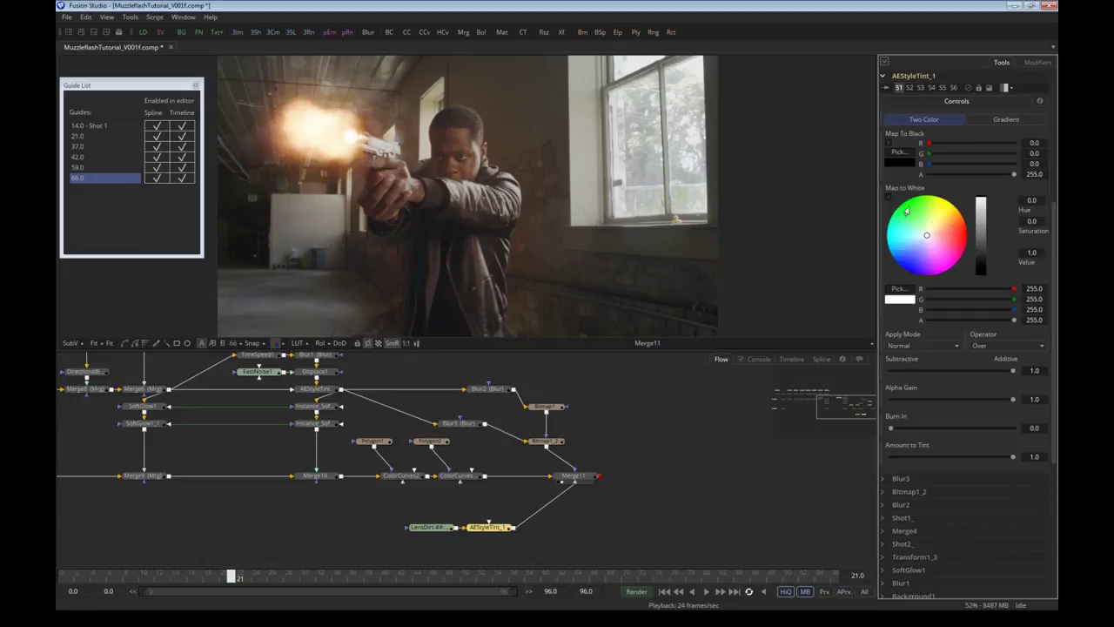
mouse_move(926, 233)
left_mouse_down()
mouse_move(931, 209)
mouse_move(940, 225)
left_mouse_up()
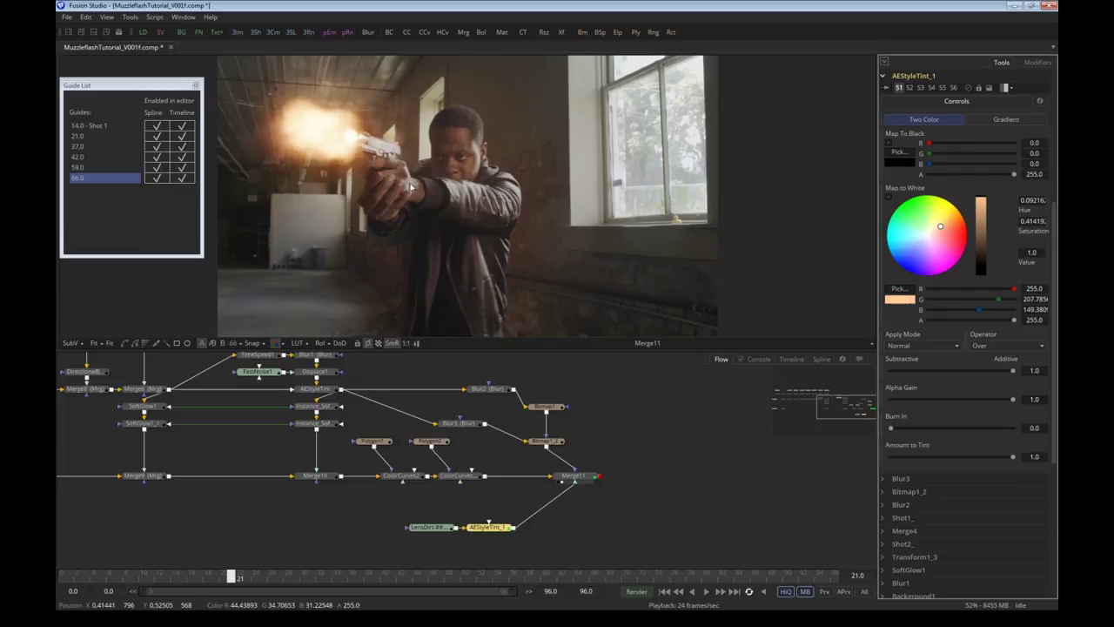
left_click_drag(386, 118, 320, 154)
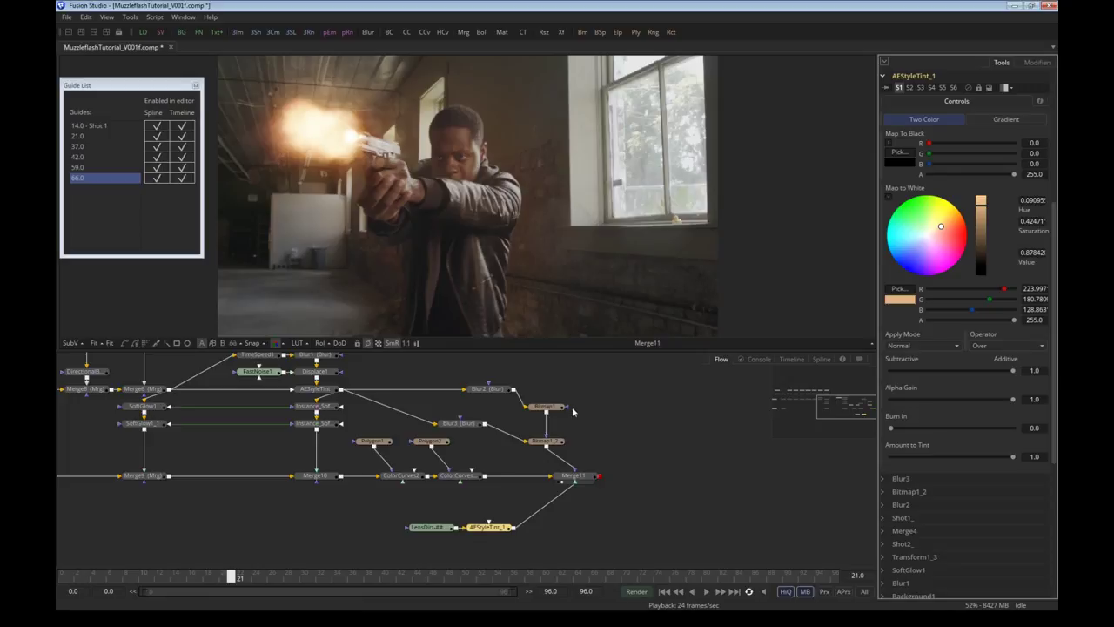
View the AEStyleTint_1 lens dirt on its own, and check Merge11 on frames 39 and 59
left_click_drag(490, 527, 489, 475)
key("ctrl+z")
left_click(573, 475)
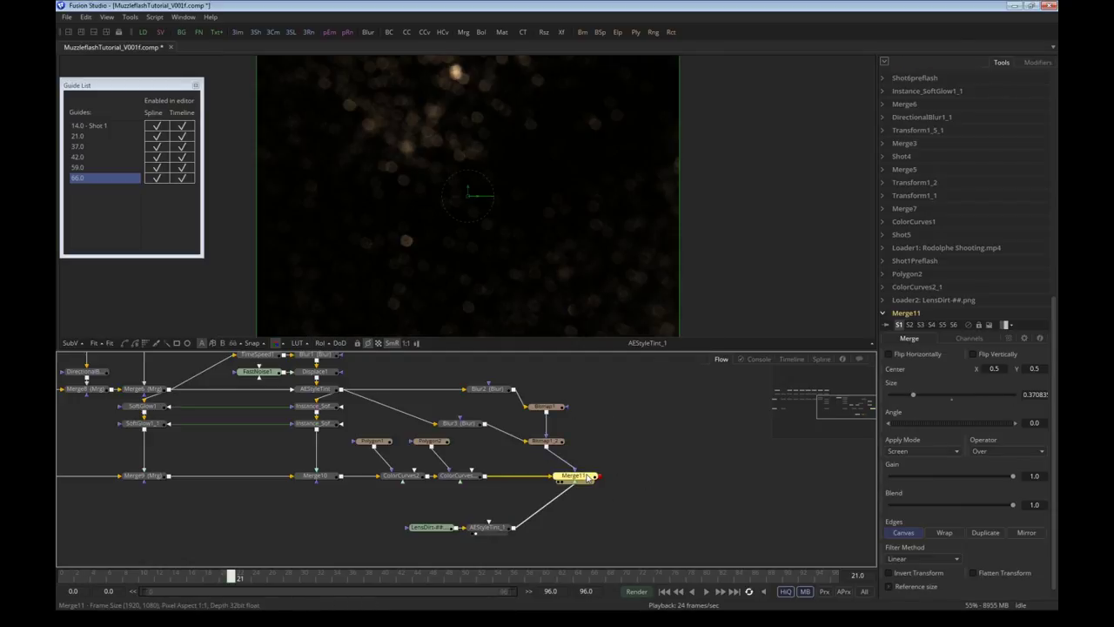
left_click_drag(358, 577, 375, 577)
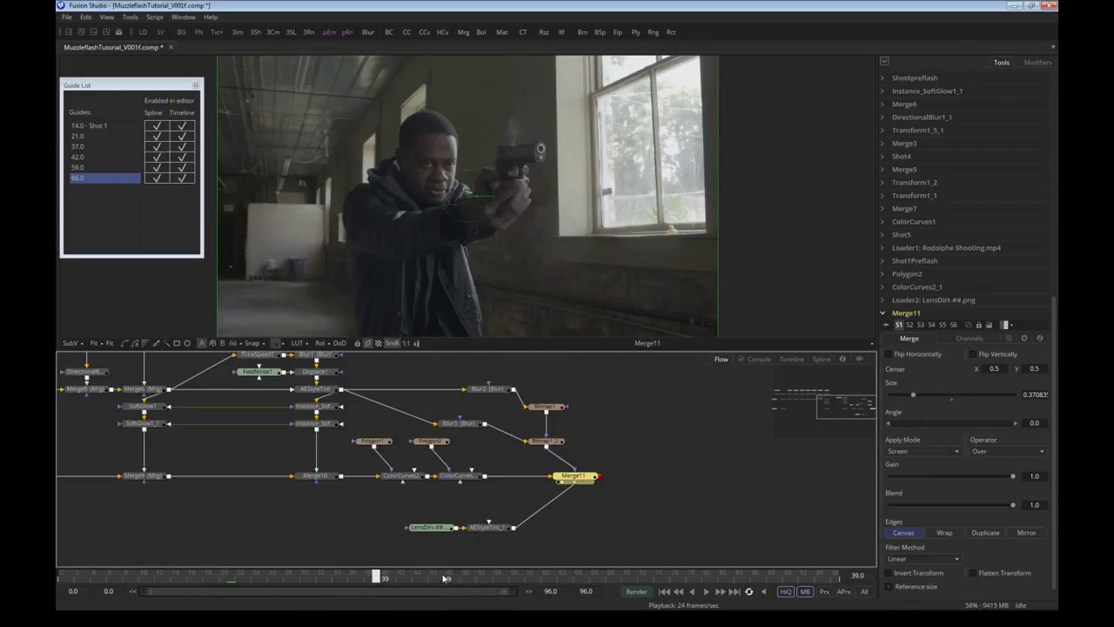
left_click(536, 577)
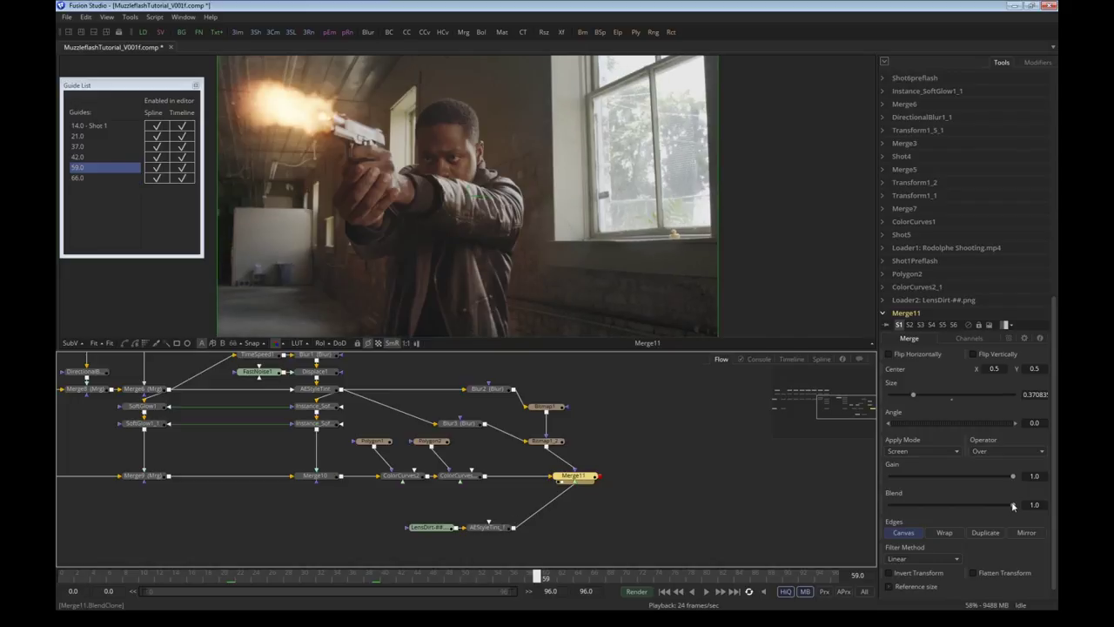
Compare the shot with Merge11's Blend lowered and restored to 1.0, and play it back
left_click_drag(1014, 505, 849, 512)
left_click_drag(961, 516, 1015, 505)
left_click(706, 591)
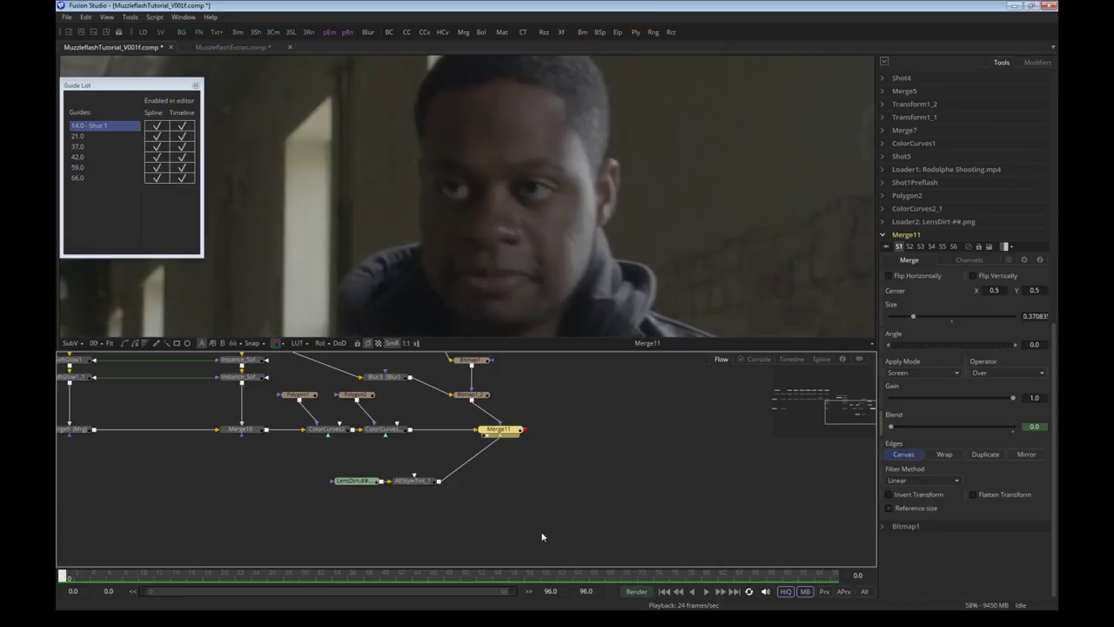
Examine the actor's eyes up close in Merge11, ending on the Shot 1 guide at frame 14
left_click_drag(466, 204, 485, 232)
scroll(488, 224, "up", 3)
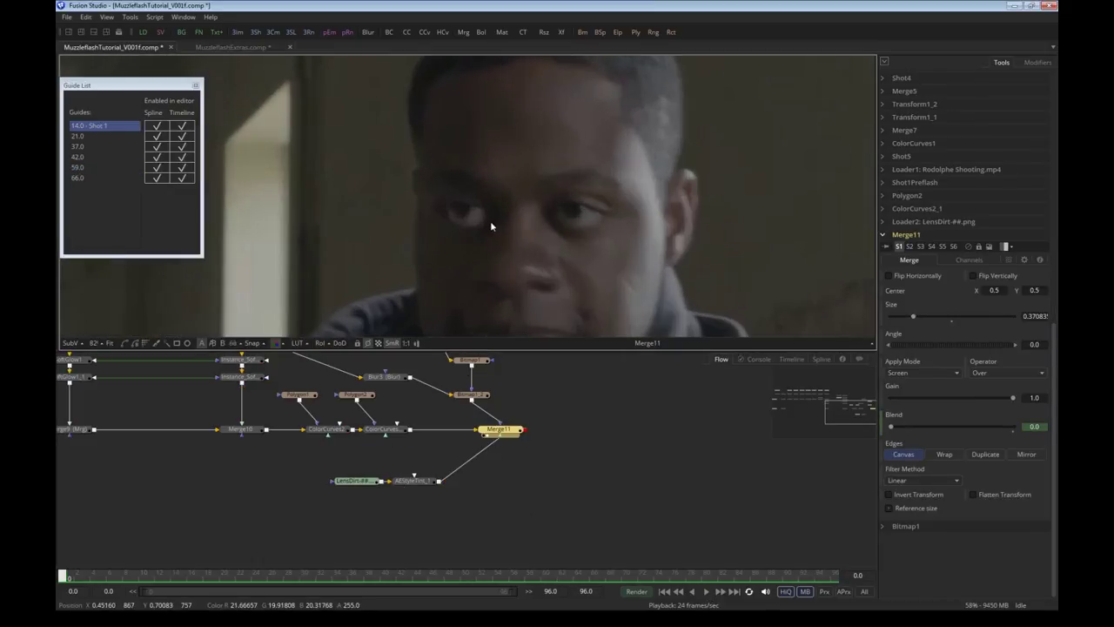
left_click(86, 136)
key("Up")
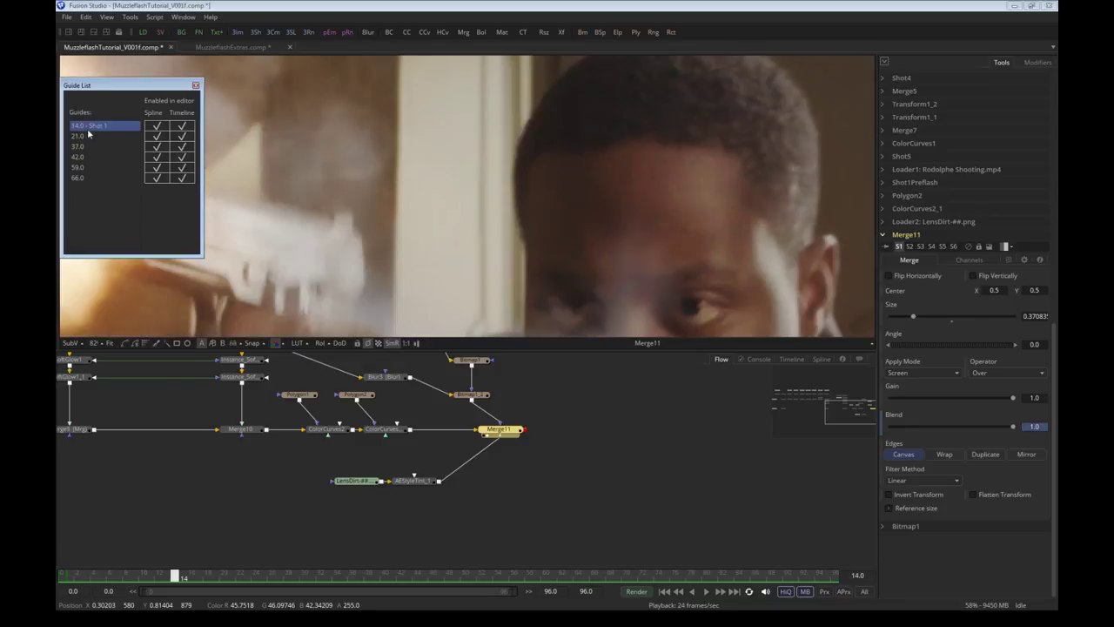
scroll(520, 269, "down", 2)
scroll(480, 188, "down", 2)
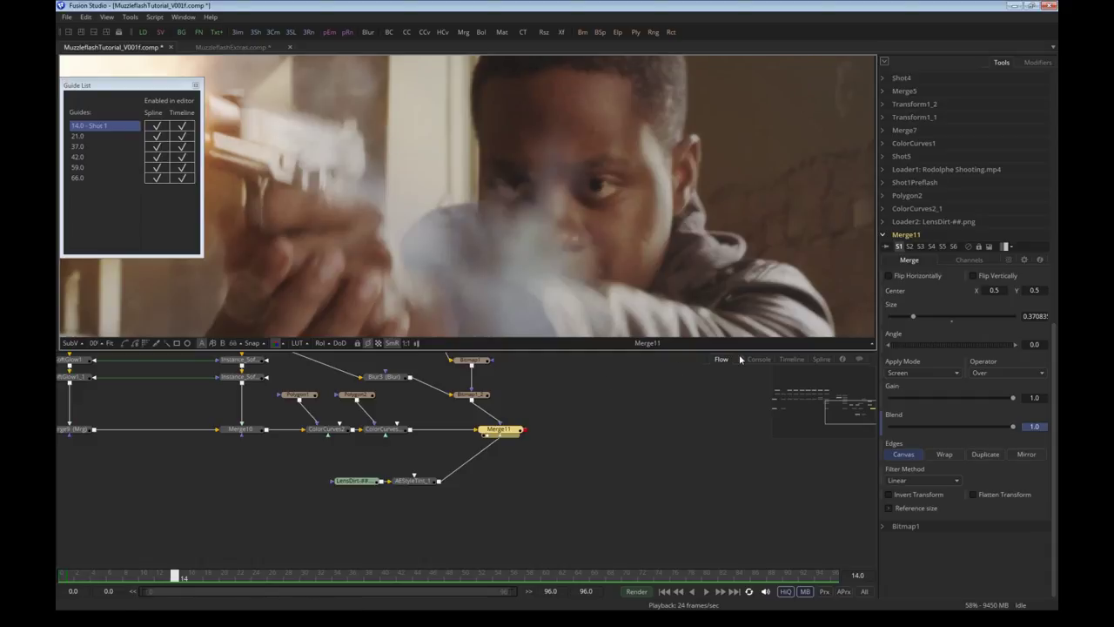
Switch to the MuzzleflashExtras composition and inspect the Eyereflection background as a solid color along with its ellipse masks
left_click(228, 47)
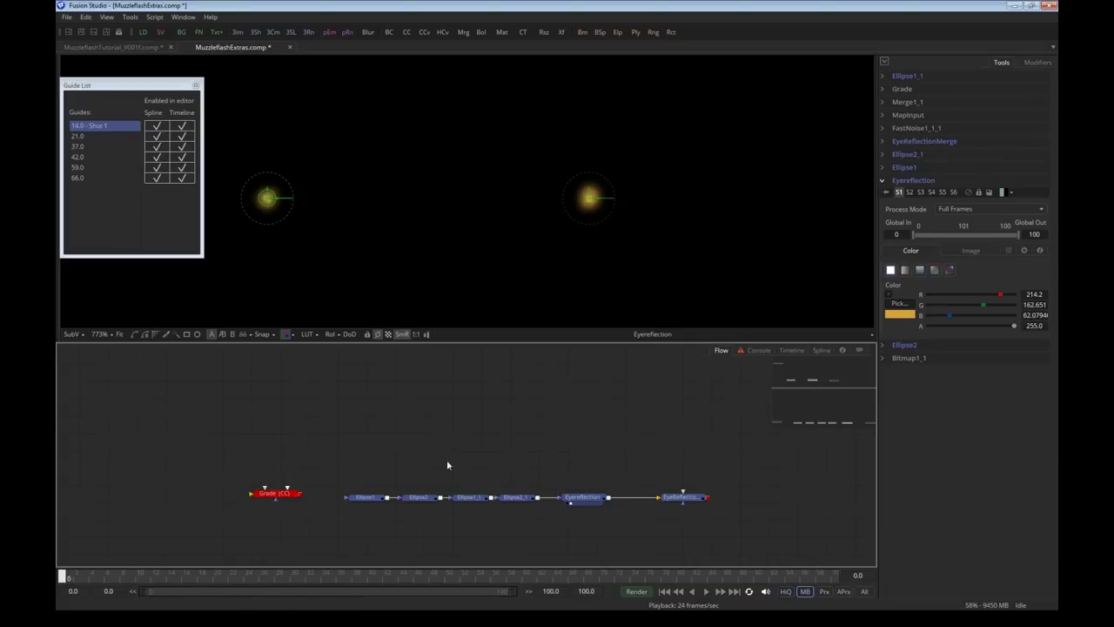
left_click(564, 497)
key("1")
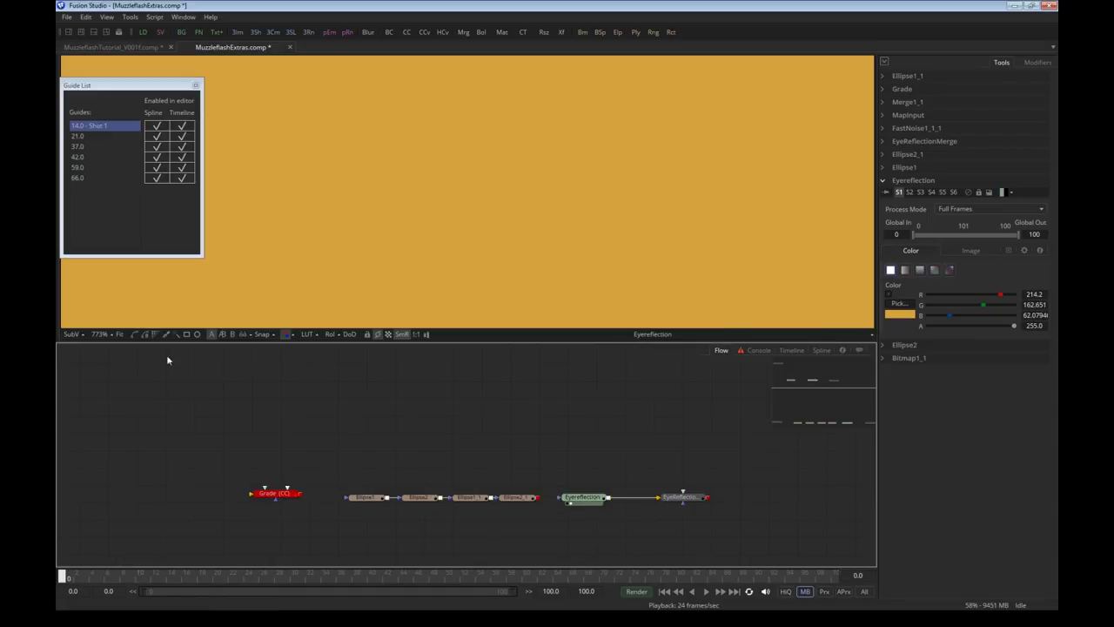
left_click(119, 335)
left_click(373, 498)
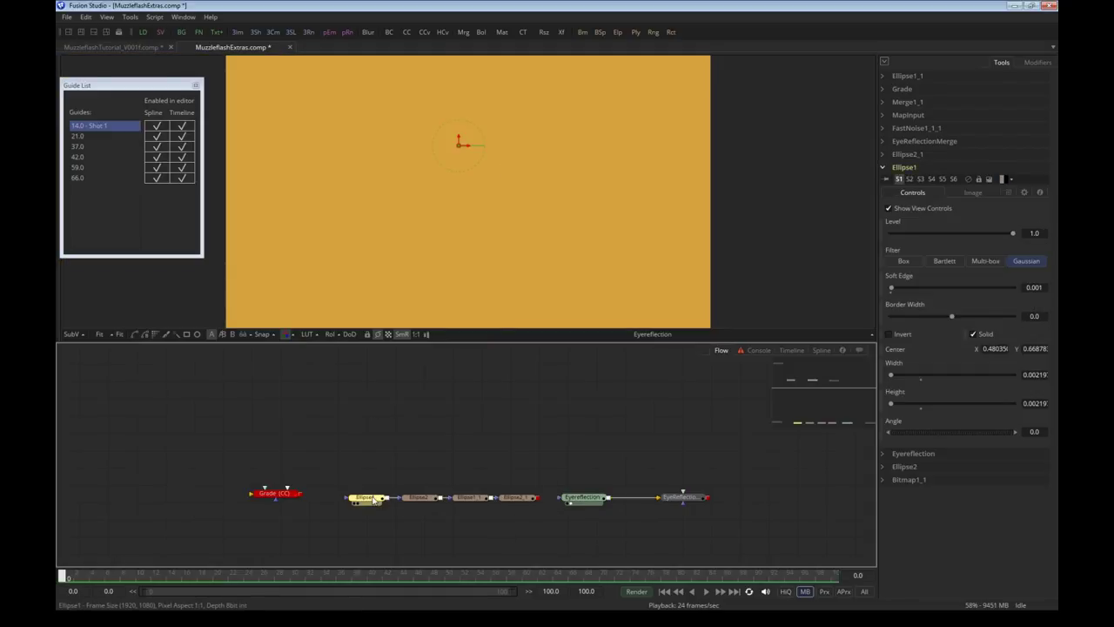
left_click(421, 497)
left_click(522, 499)
Connect Ellipse2_1 to the Eyereflection background as its mask, check both eye highlights, and select the eye reflection nodes
left_click_drag(537, 499, 576, 497)
scroll(478, 157, "up", 3)
left_click_drag(466, 123, 506, 200)
scroll(510, 219, "up", 2)
left_click(697, 534)
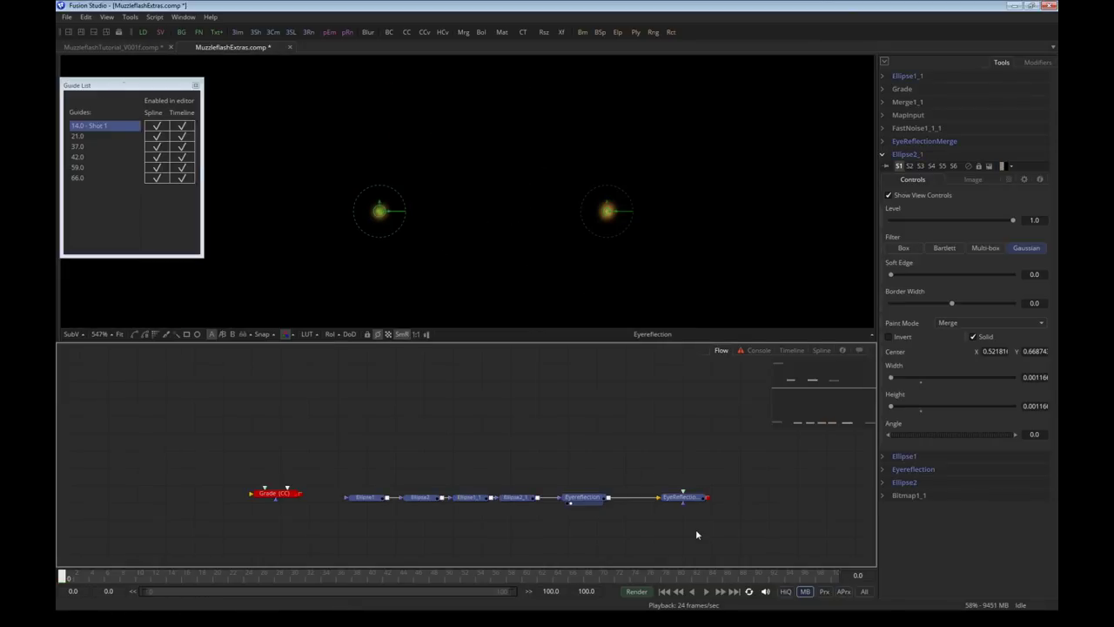
Paste the eye reflection nodes into the MuzzleflashTutorial_V001f composition, with EyeReflectionMerge connected after Merge11 and the ellipse-masked background as foreground
left_click(153, 47)
right_click(597, 484)
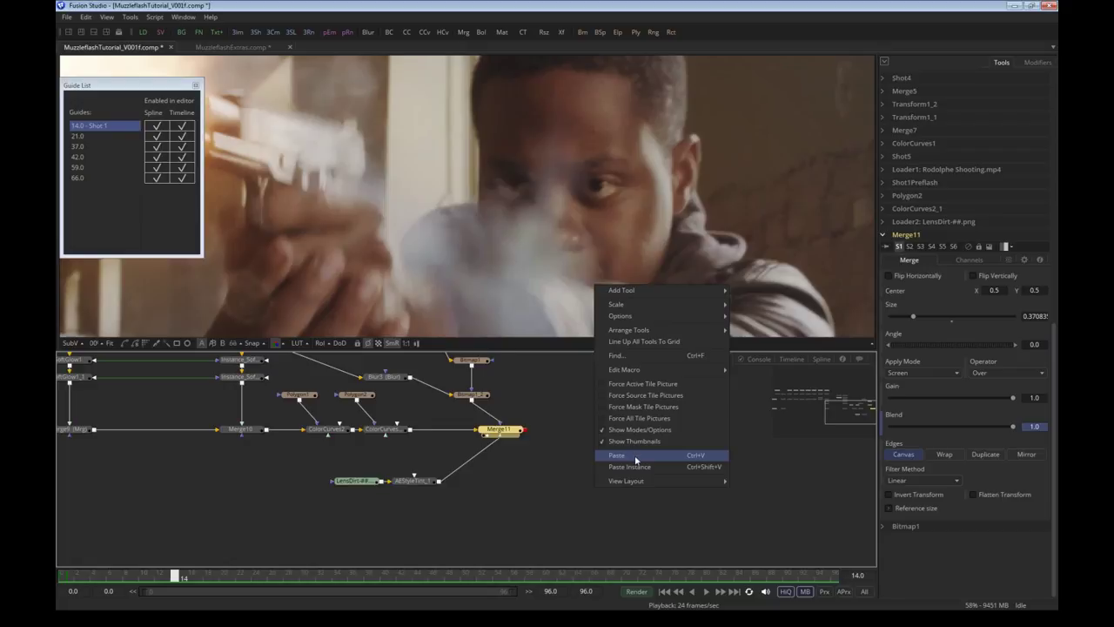
left_click(635, 455)
left_click_drag(509, 429, 600, 435)
left_click(600, 516)
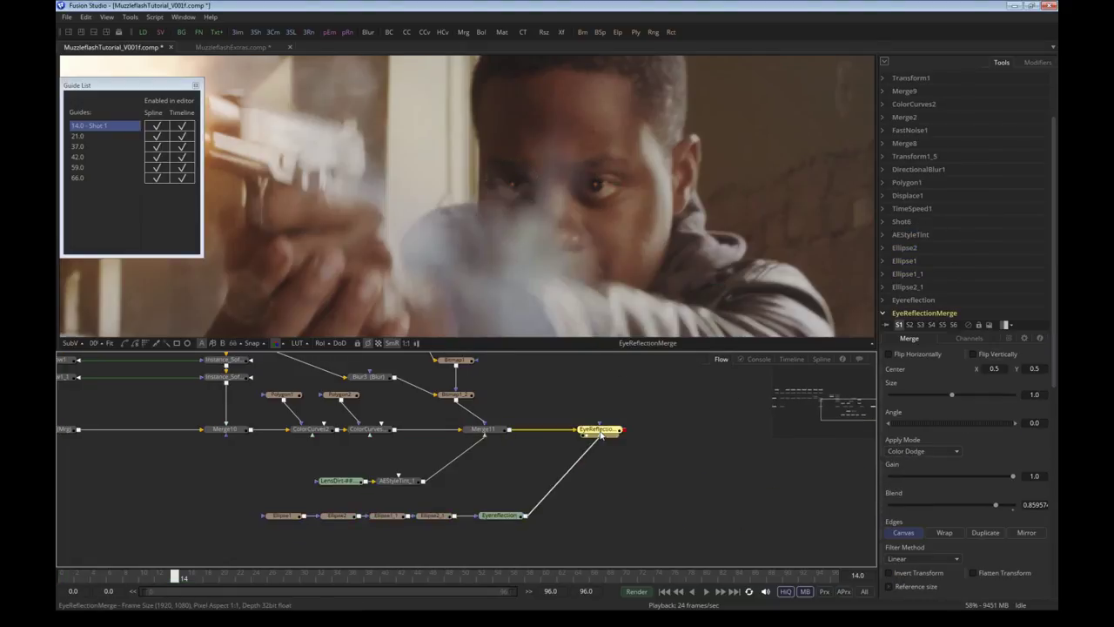
Try the Normal apply mode on EyeReflectionMerge, and return it to Color Dodge
left_click(923, 451)
left_click(907, 386)
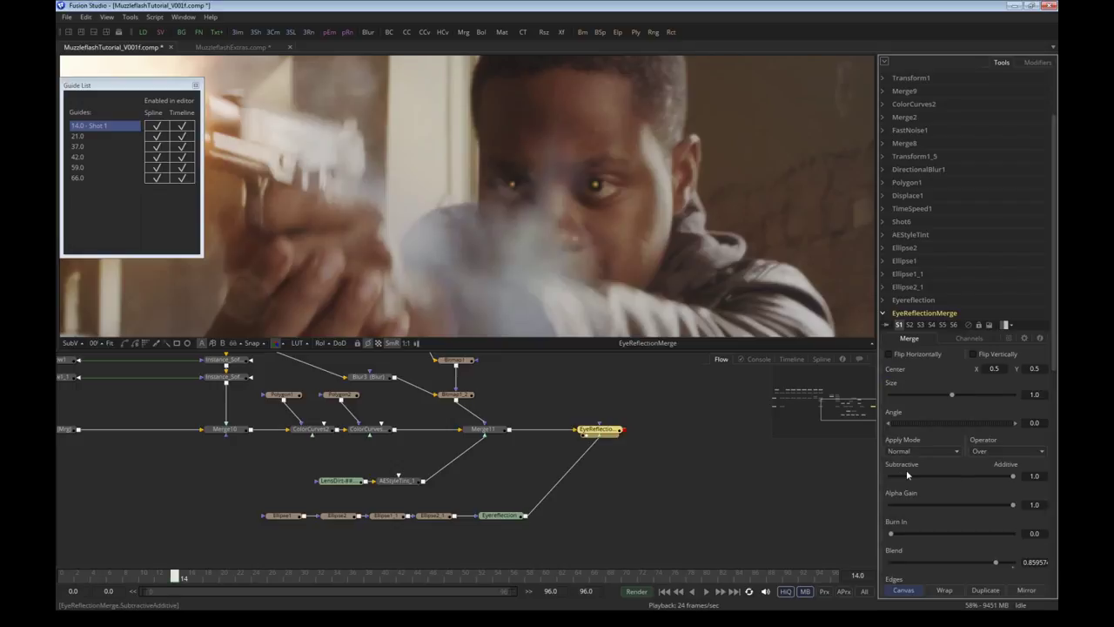
left_click(920, 450)
left_click(913, 505)
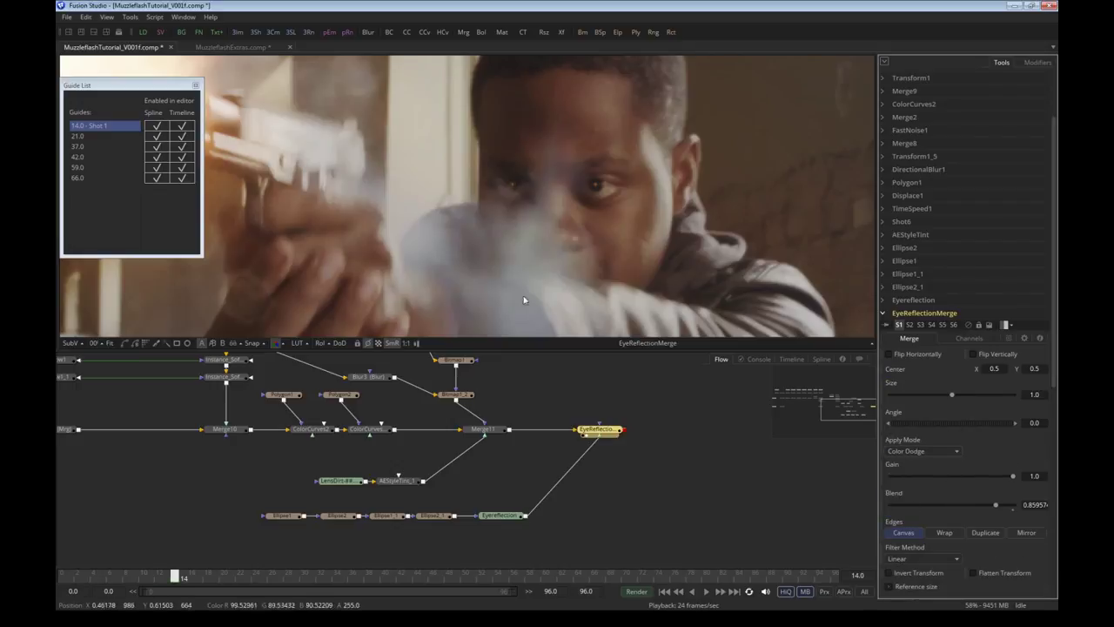
left_click_drag(1054, 369, 1053, 426)
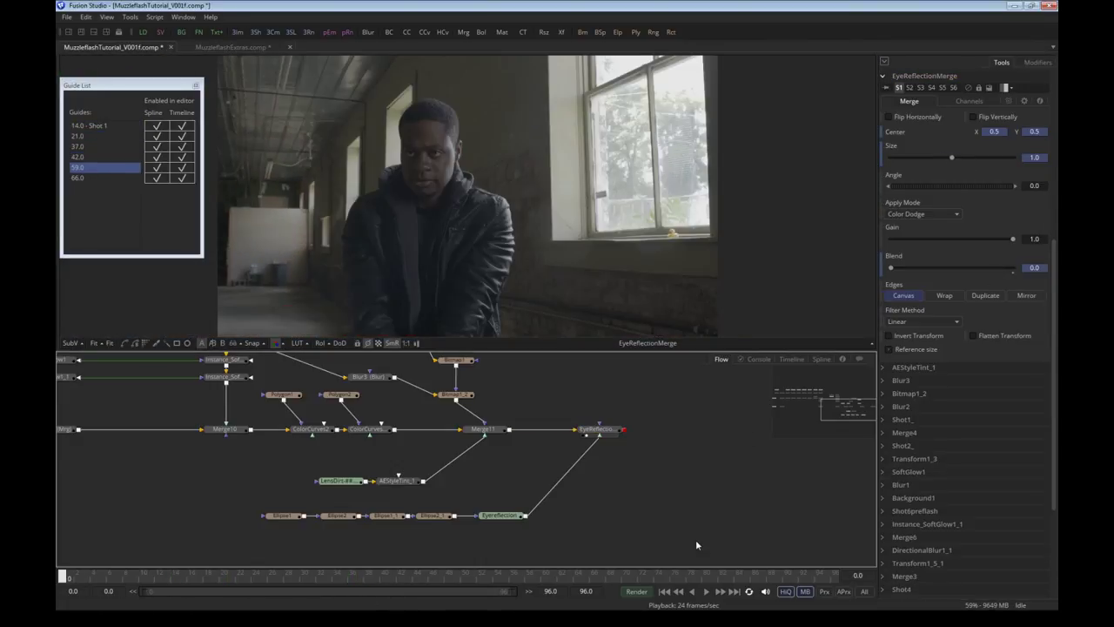
Play back and scrub the full shot in EyeReflectionMerge to review the finished flashes and eye reflections
key("space")
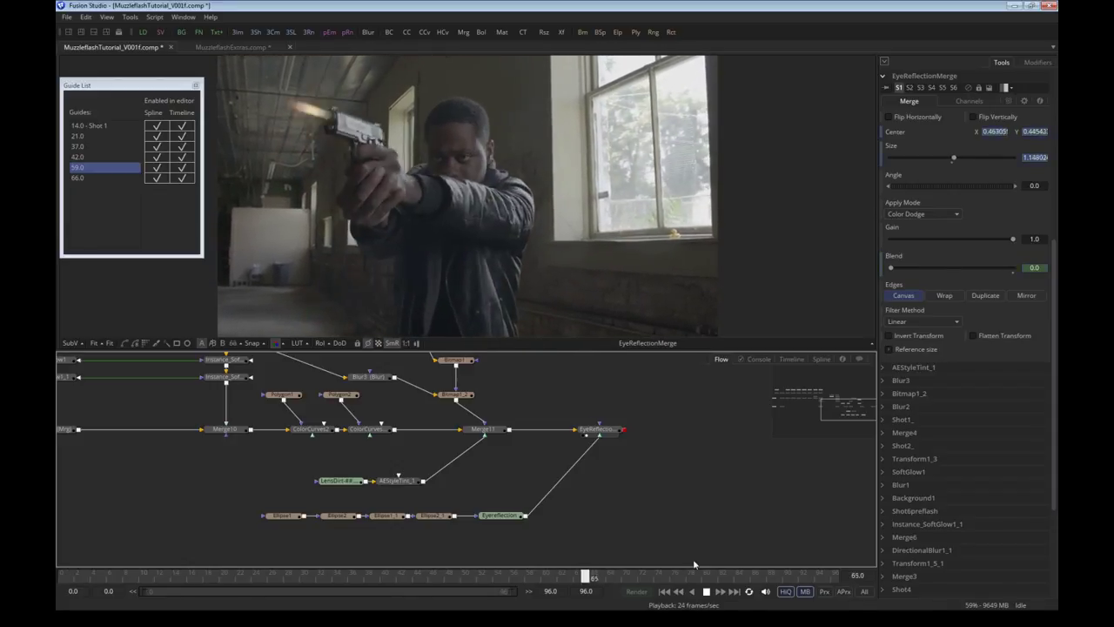
key("space")
key("shift+Left")
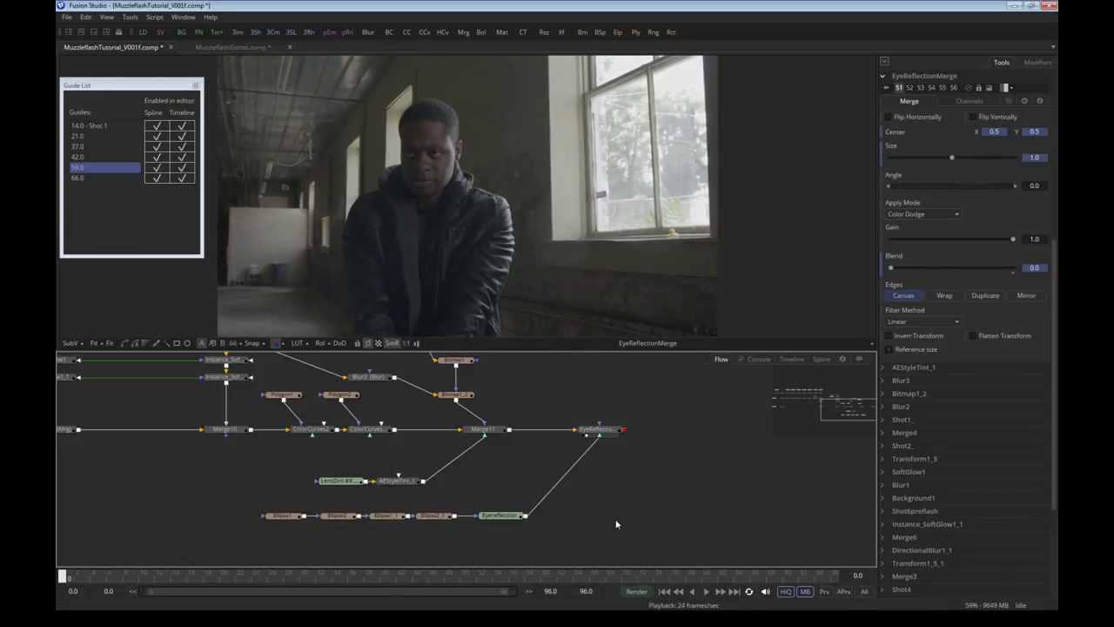
left_click_drag(164, 576, 318, 576)
left_click(706, 591)
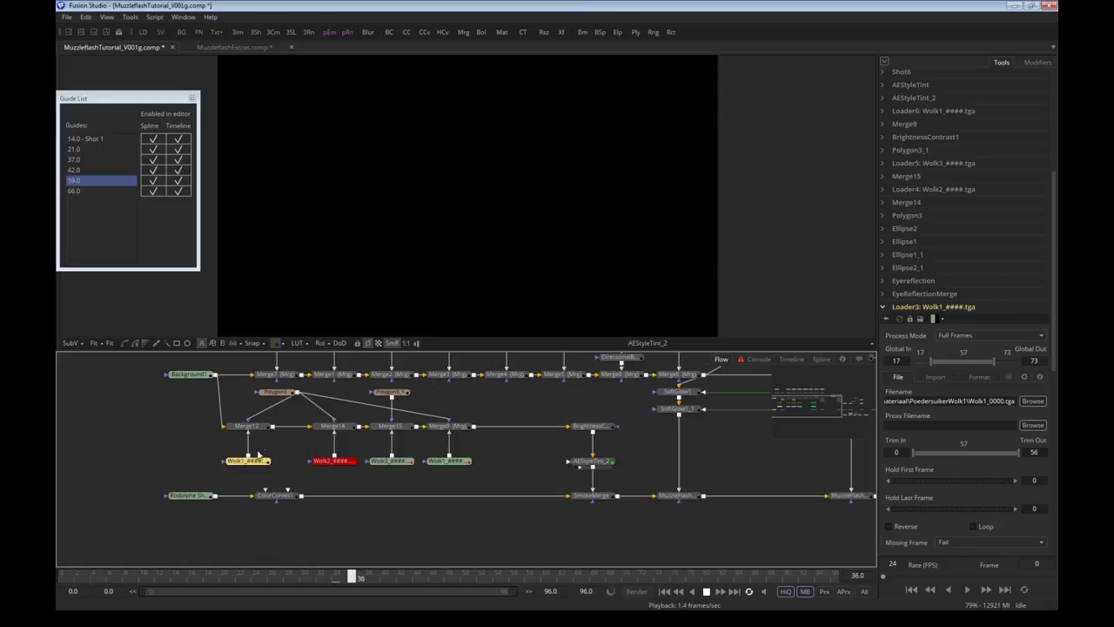
View the Wolk1, Wolk2 and Wolk3 smoke loaders, the AEStyleTint_2 result and the SmokeMerge composite during playback
left_click_drag(260, 461, 348, 305)
left_click_drag(343, 460, 382, 303)
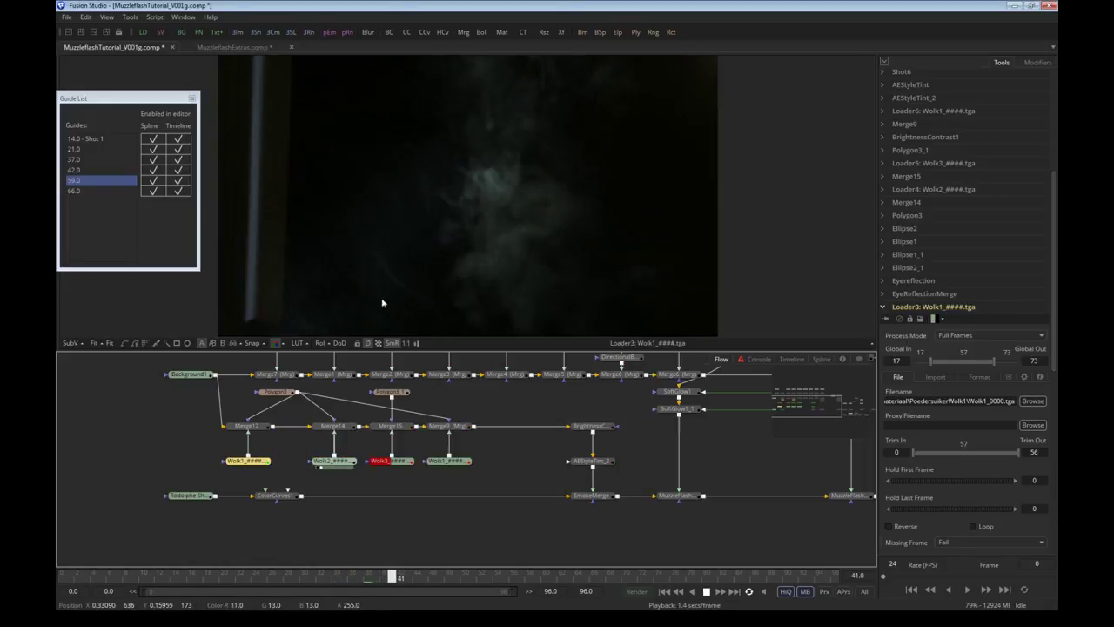
left_click_drag(397, 463, 426, 304)
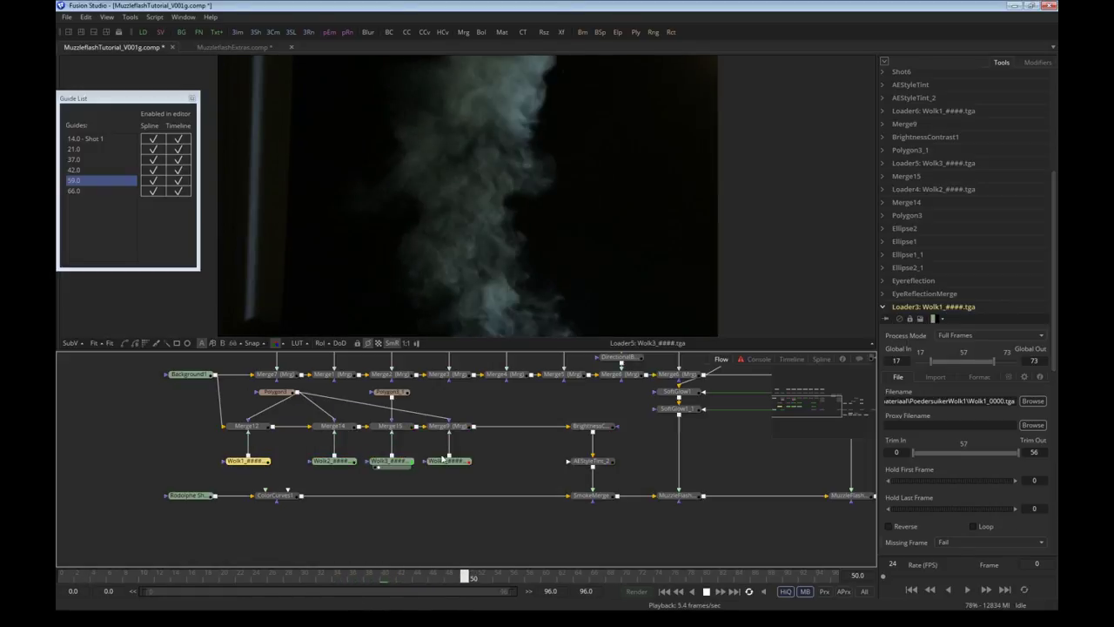
left_click_drag(448, 459, 505, 305)
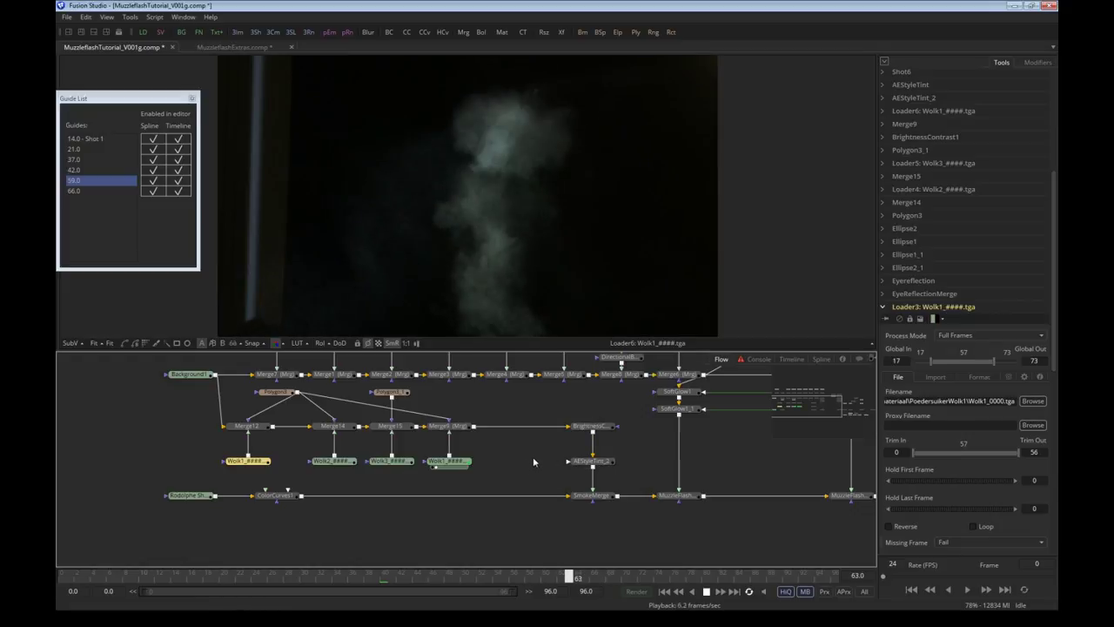
left_click(591, 460)
key("1")
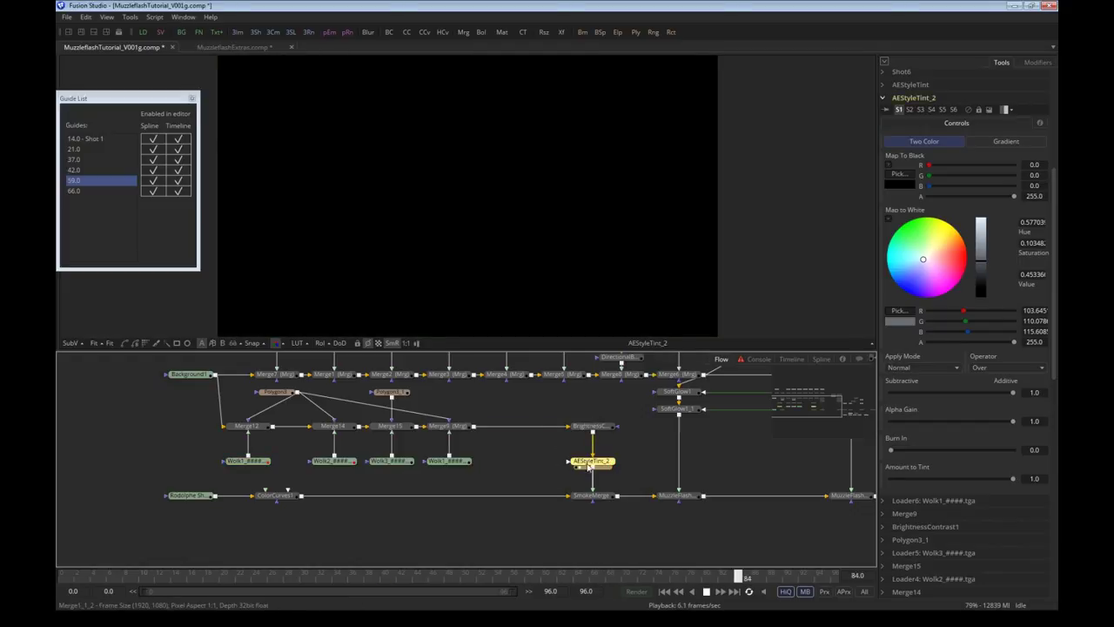
left_click(596, 495)
key("1")
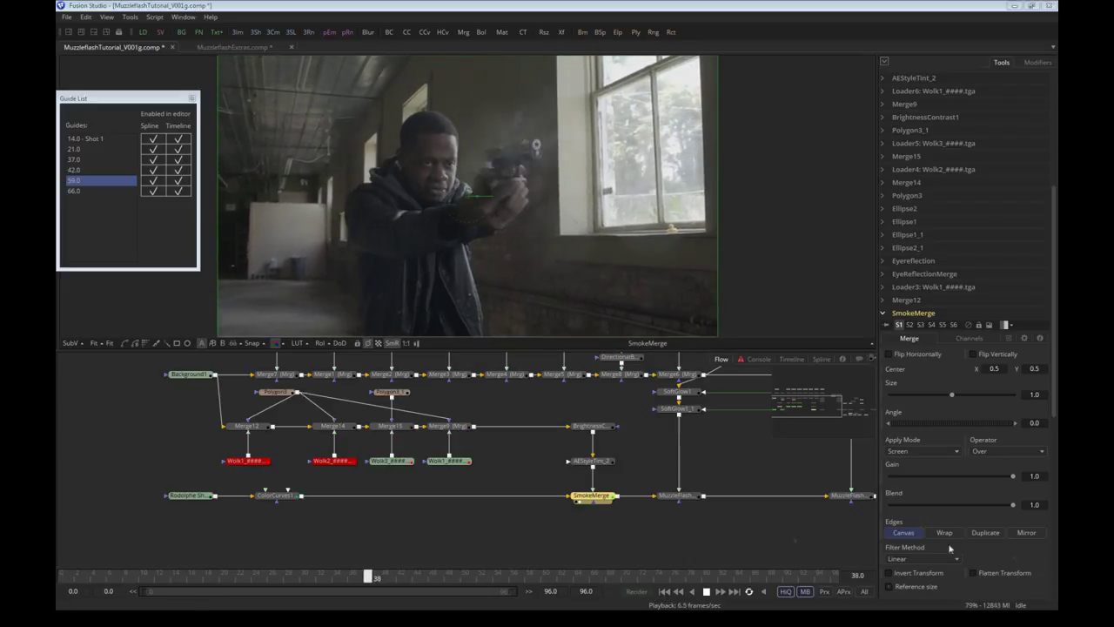
Set SmokeMerge's Blend to about 0.34 while checking the smoke on frame 42
left_click_drag(448, 578, 401, 578)
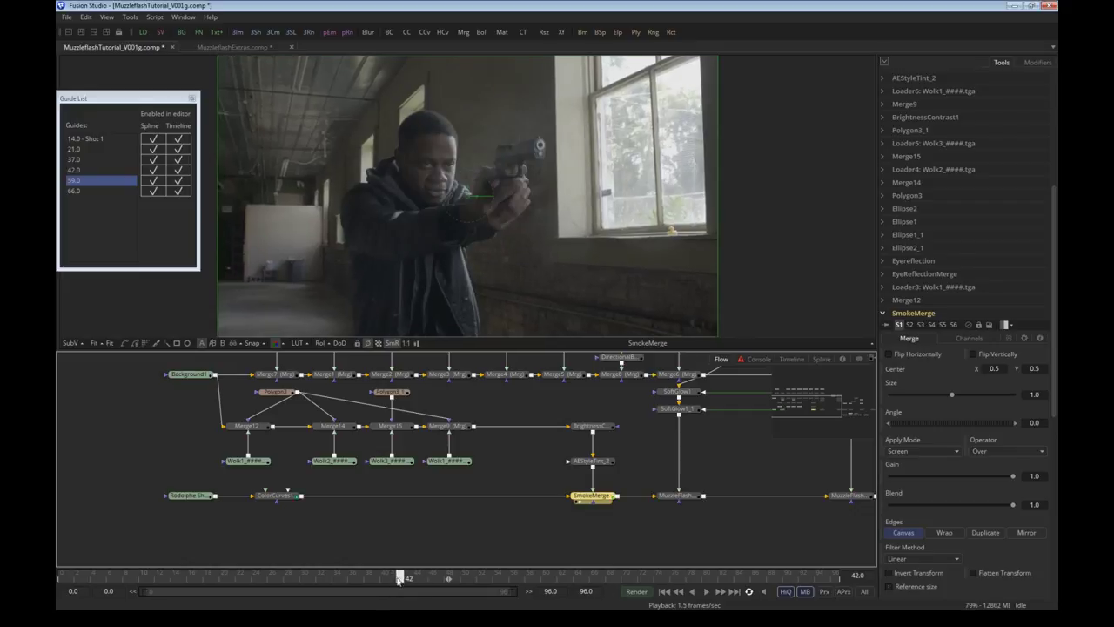
left_click(1013, 506)
left_click_drag(1012, 506, 924, 509)
Examine the node flow from the source footage through SmokeMerge to EyeReflectionMerge, viewing the final composite on frame 42
scroll(545, 499, "up", 1)
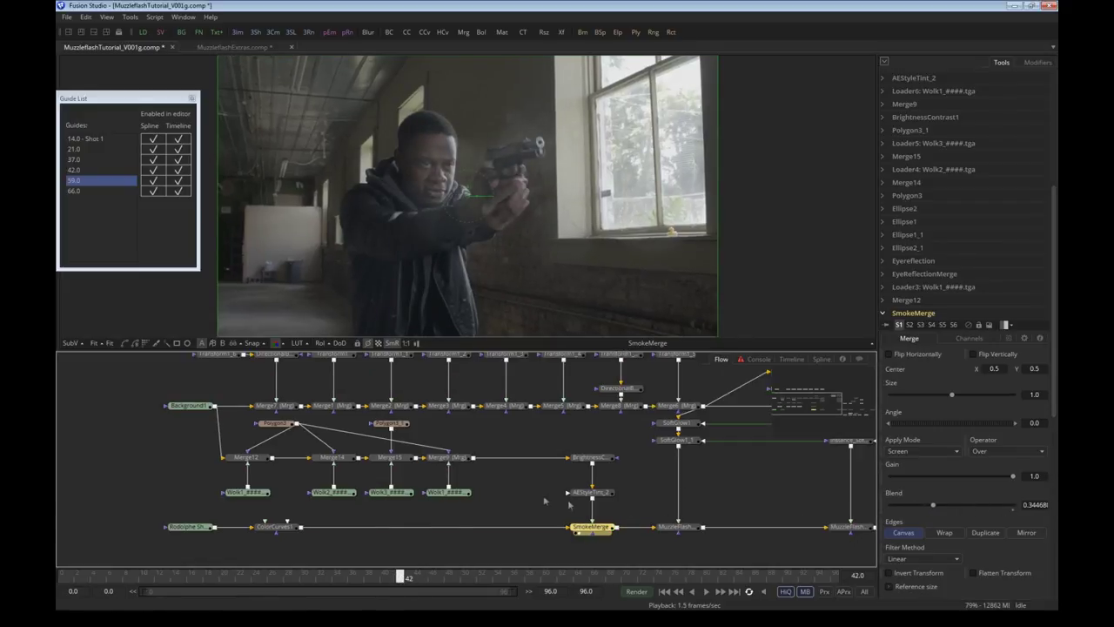
scroll(545, 499, "down", 1)
left_click_drag(809, 409, 860, 415)
left_click(627, 449)
scroll(644, 466, "up", 1)
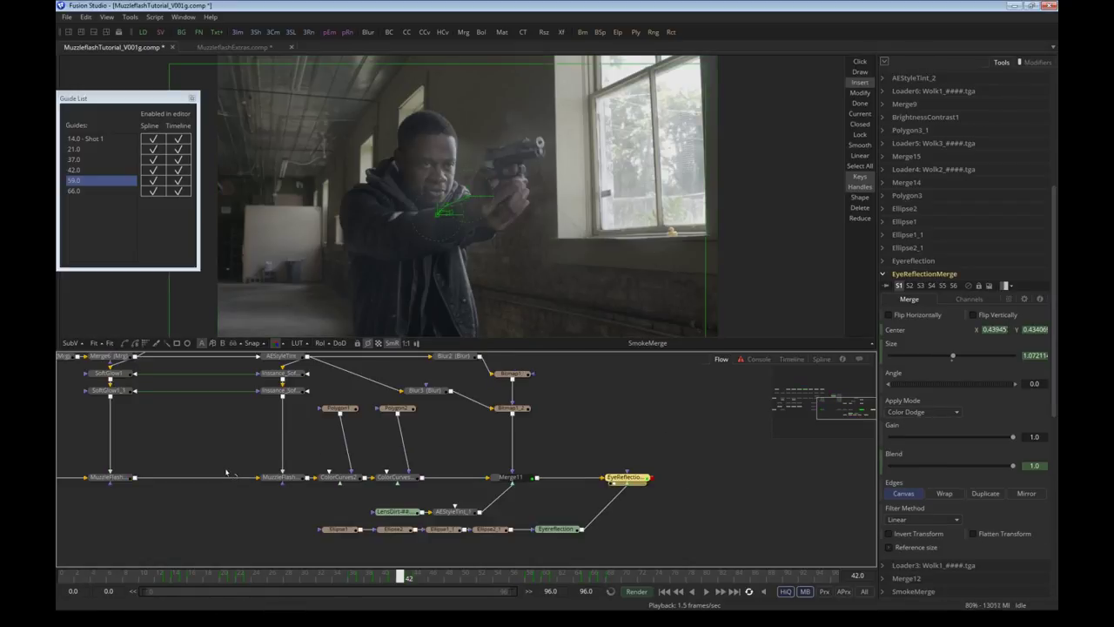
scroll(228, 515, "down", 1)
left_click_drag(61, 472, 393, 276)
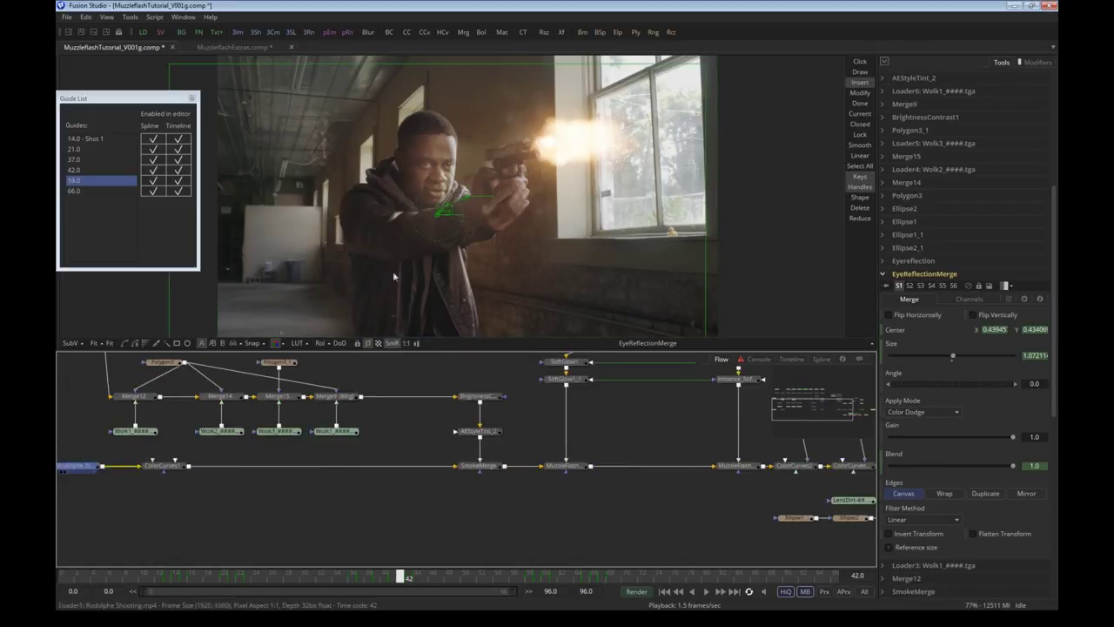
left_click_drag(788, 465, 495, 447)
left_click_drag(775, 448, 435, 296)
left_click_drag(247, 477, 367, 506)
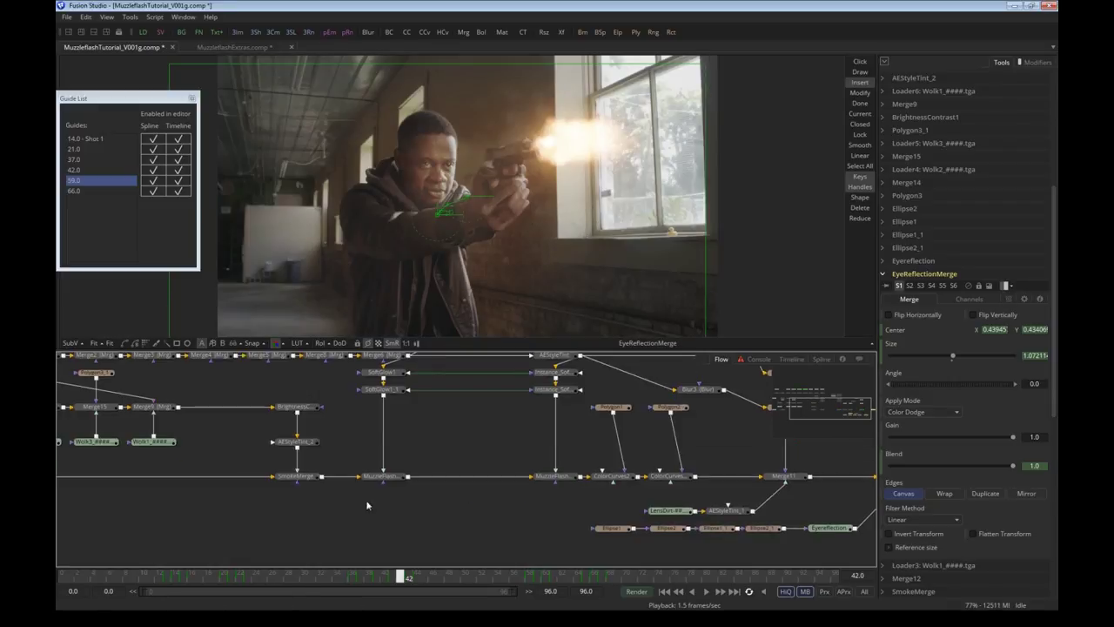
left_click_drag(239, 452, 313, 498)
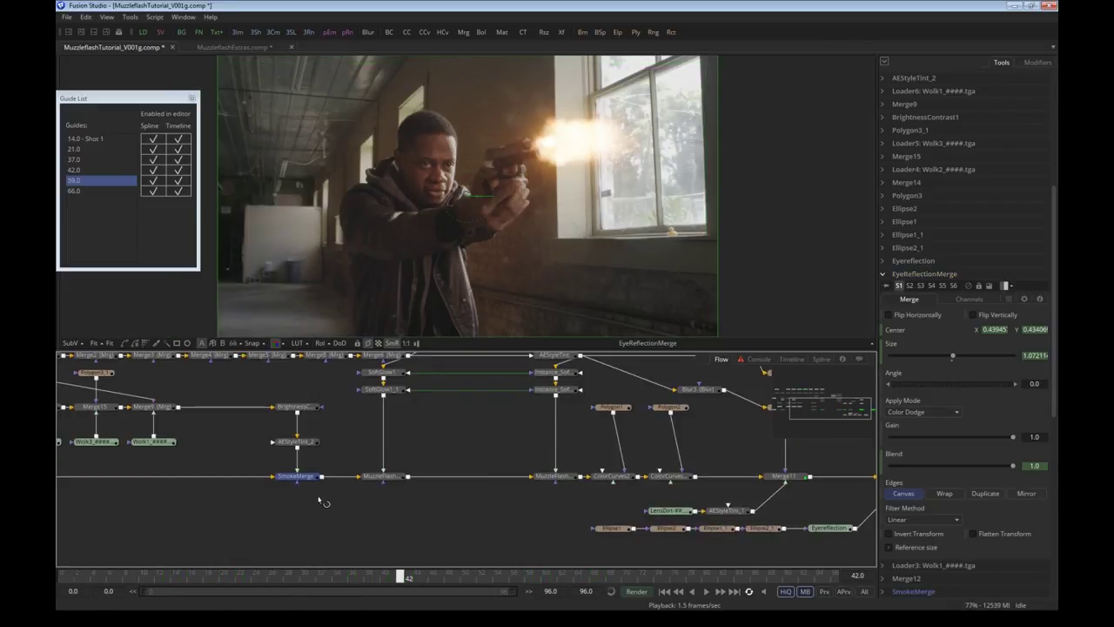
Compare the ungraded Rodolphe Shooting.mp4 source with the Grade node's result in the viewer on frame 37
key("ctrl+p")
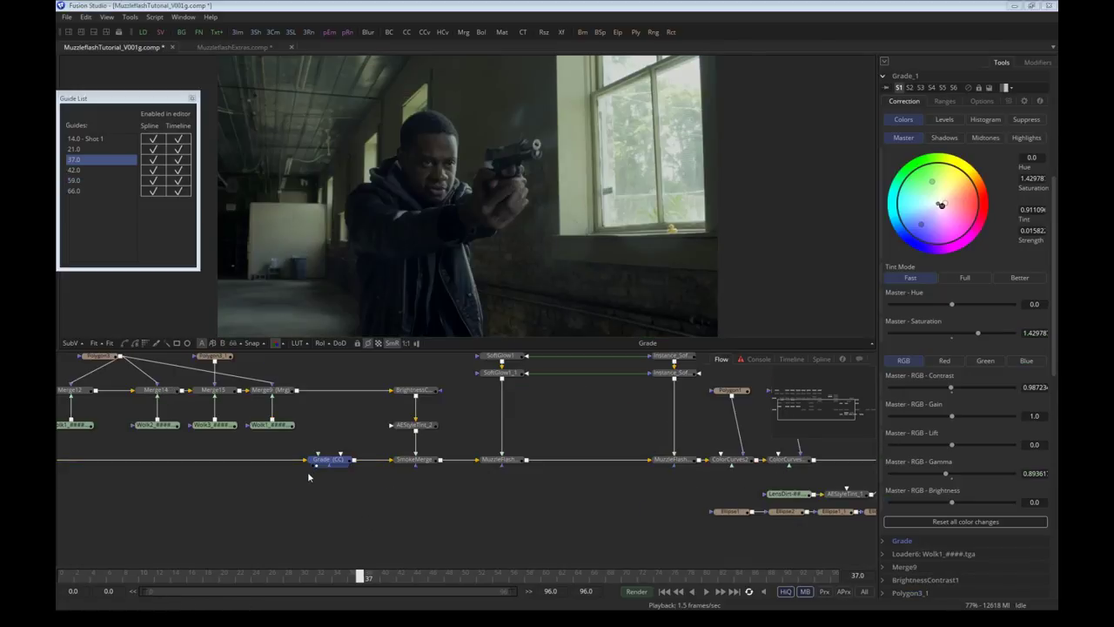
left_click_drag(281, 475, 410, 475)
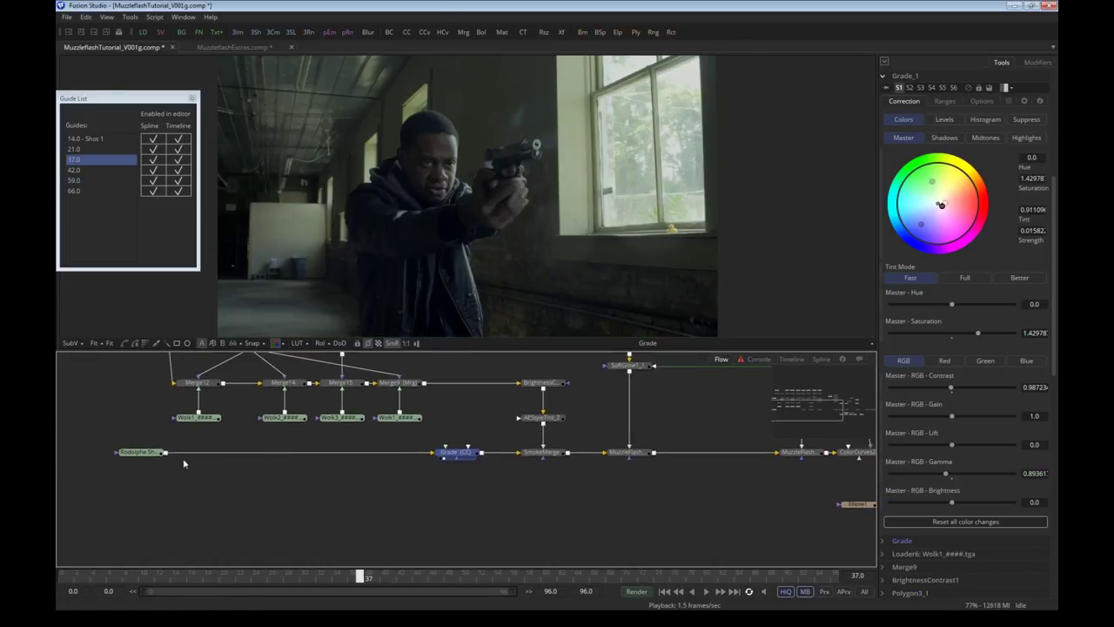
left_click_drag(139, 452, 420, 180)
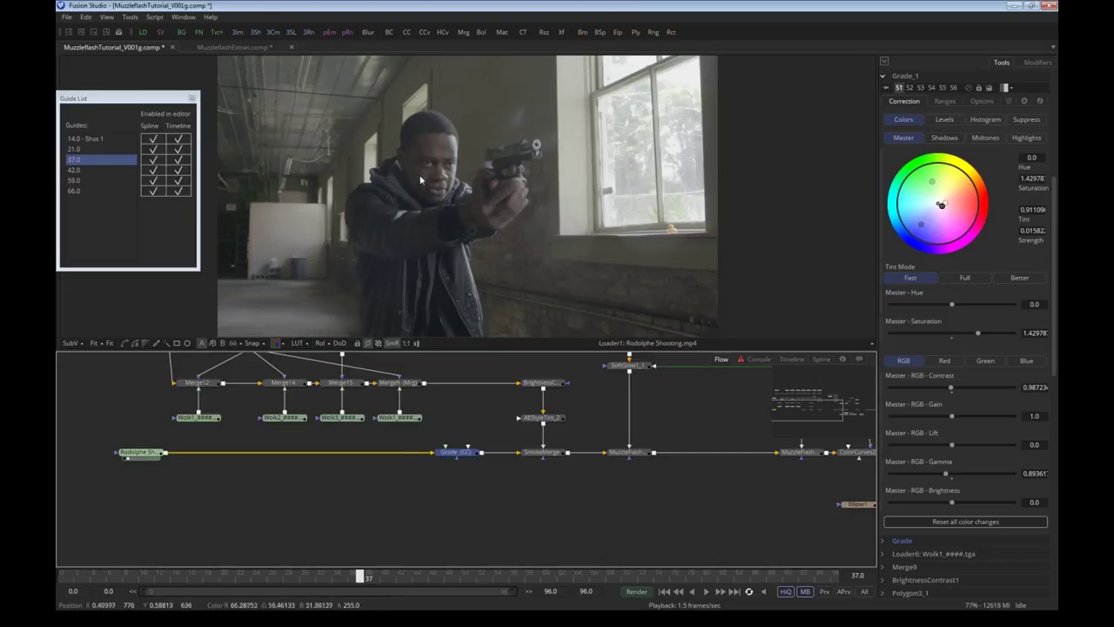
left_click_drag(463, 453, 461, 218)
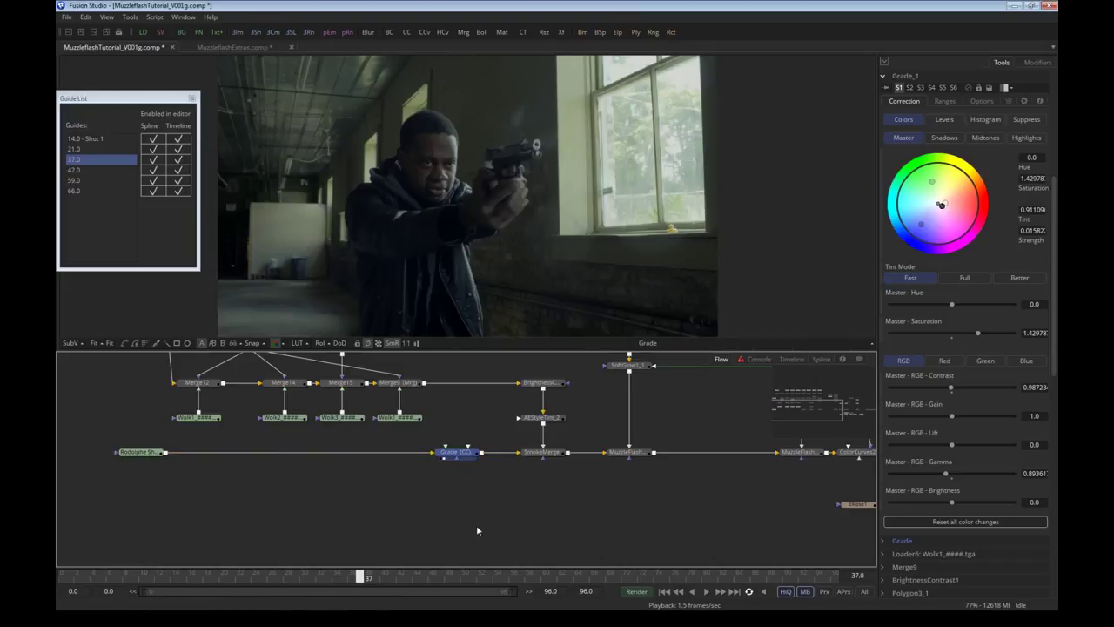
Bypass the Grade node after the source footage and view the composite graded by Grade_1 after EyeReflectionMerge
left_click_drag(490, 502, 395, 516)
key("ctrl+p")
left_click_drag(602, 497, 200, 455)
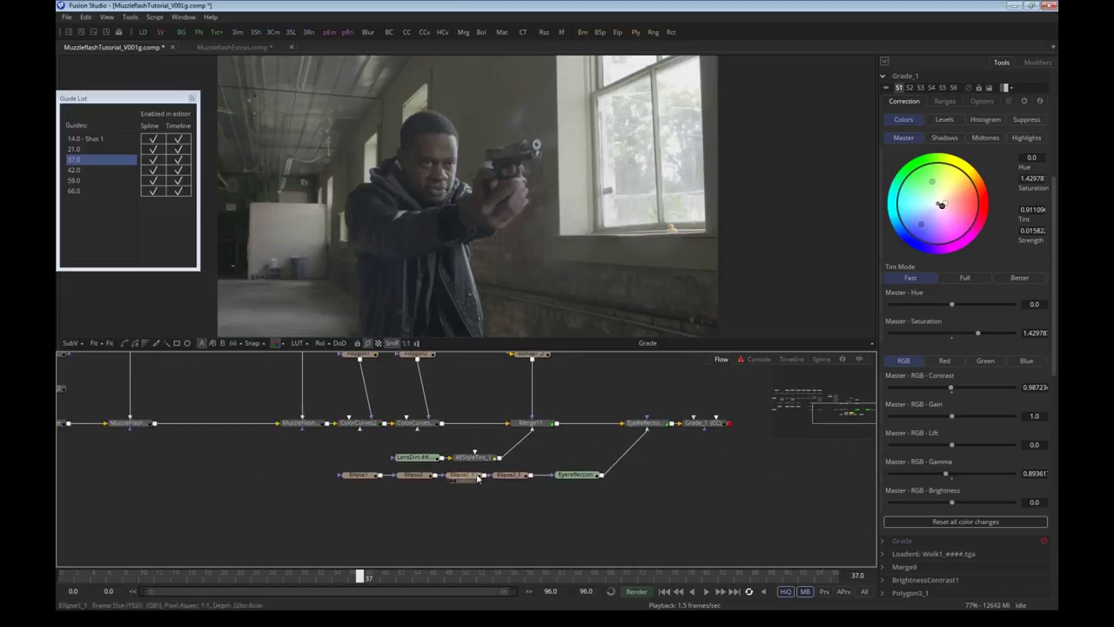
left_click_drag(648, 423, 469, 453)
left_click(470, 453)
left_click(540, 445)
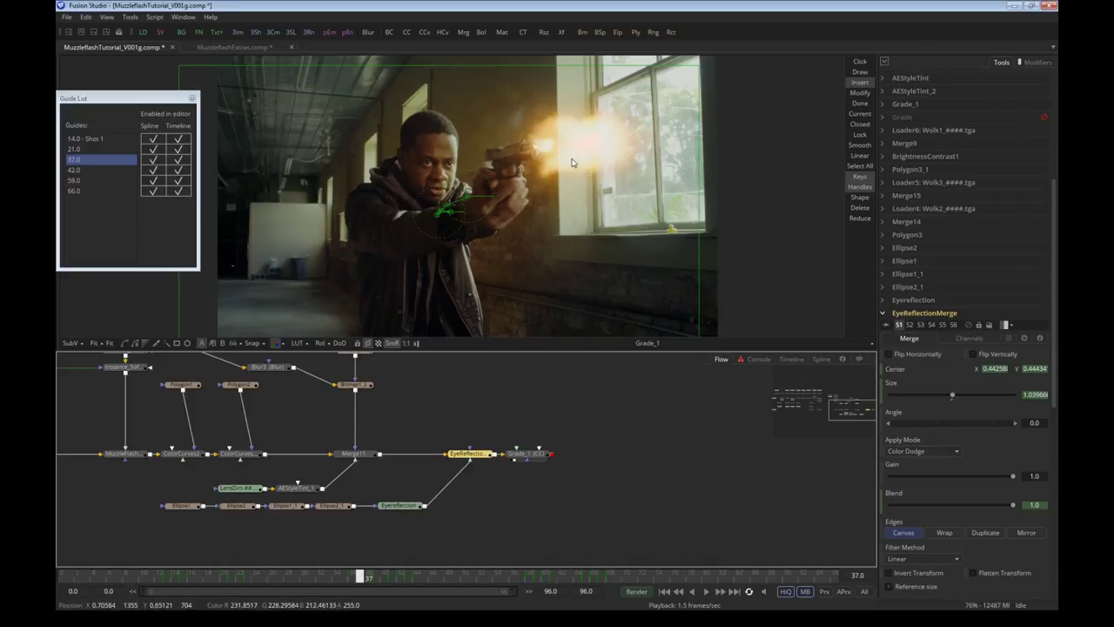
Bypass Grade_1 at the end of the flow and re-enable the Grade node before SmokeMerge, checking the muzzle flash on frame 37
left_click(526, 454)
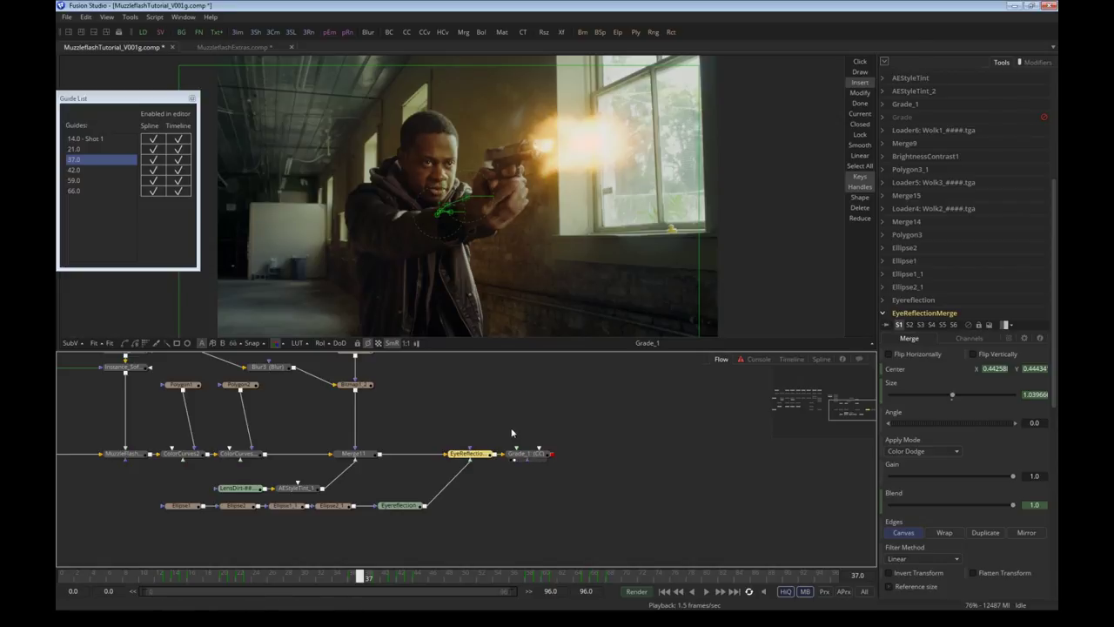
key("ctrl+p")
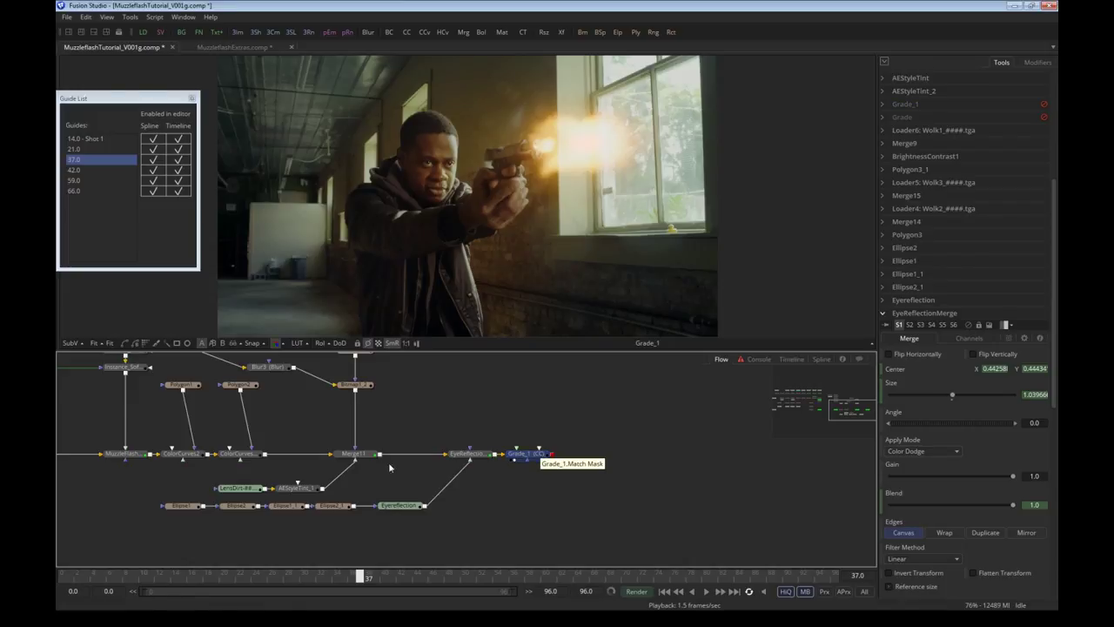
left_click_drag(346, 463, 643, 461)
left_click(77, 449)
key("ctrl+p")
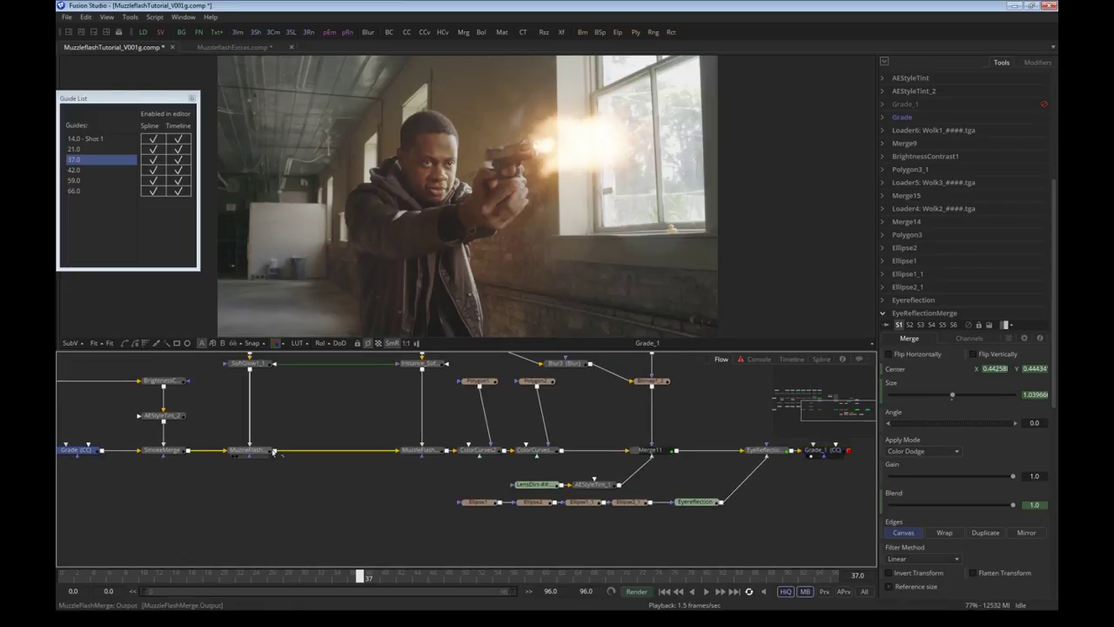
left_click_drag(572, 134, 534, 155)
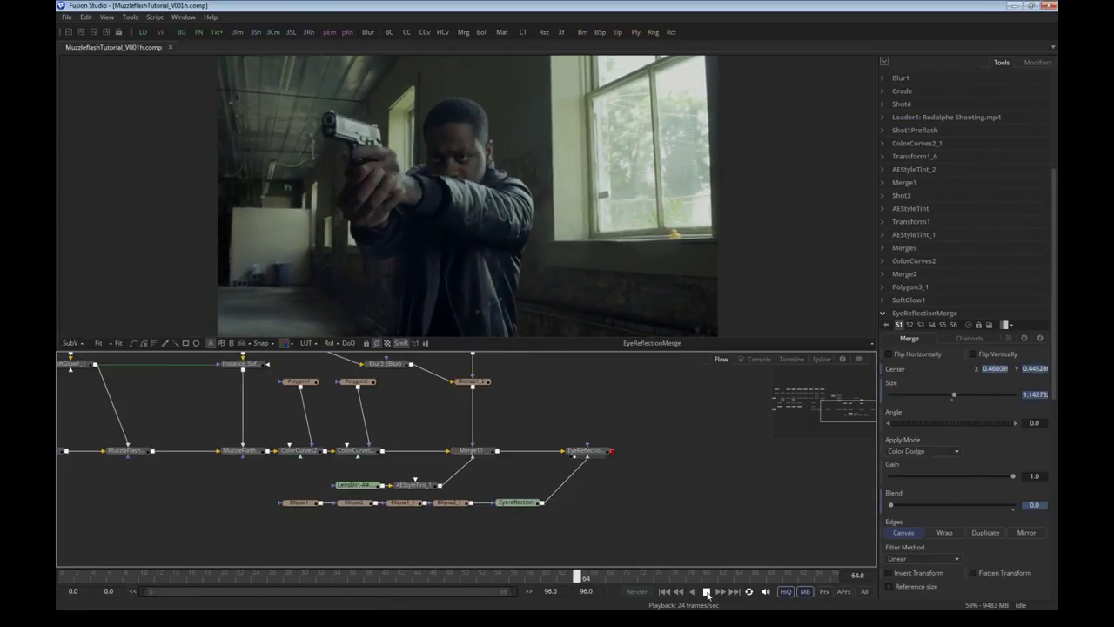
Scrub the finished shot through frames 21 and 37, and wipe between EyeReflectionMerge and the original footage across the whole frame
left_click(188, 568)
left_click_drag(189, 567, 233, 575)
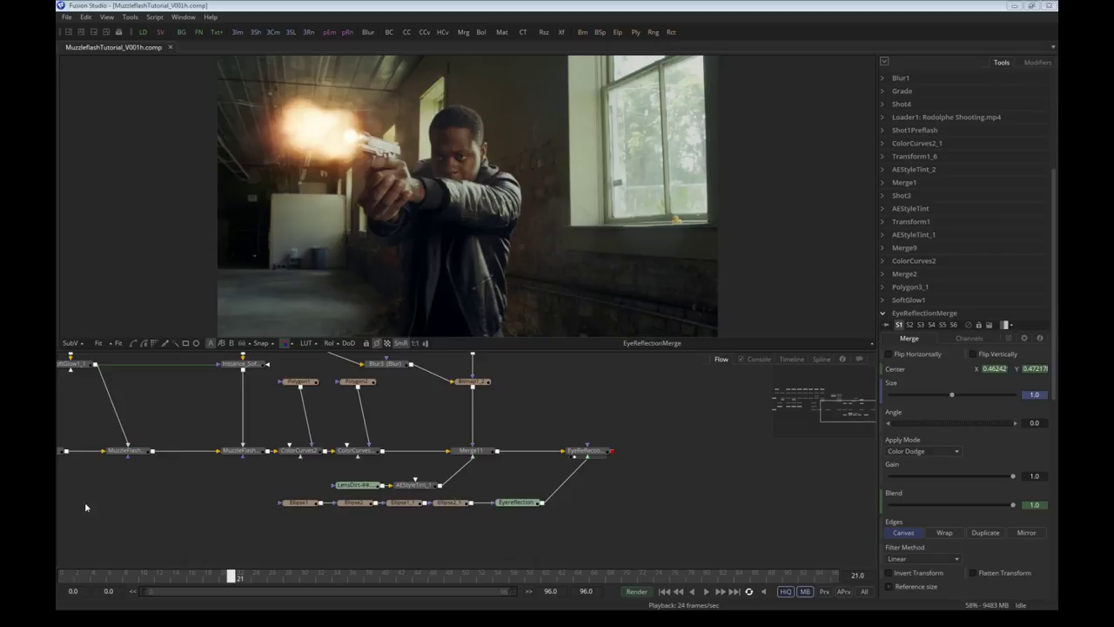
left_click(253, 576)
left_click_drag(253, 576, 369, 576)
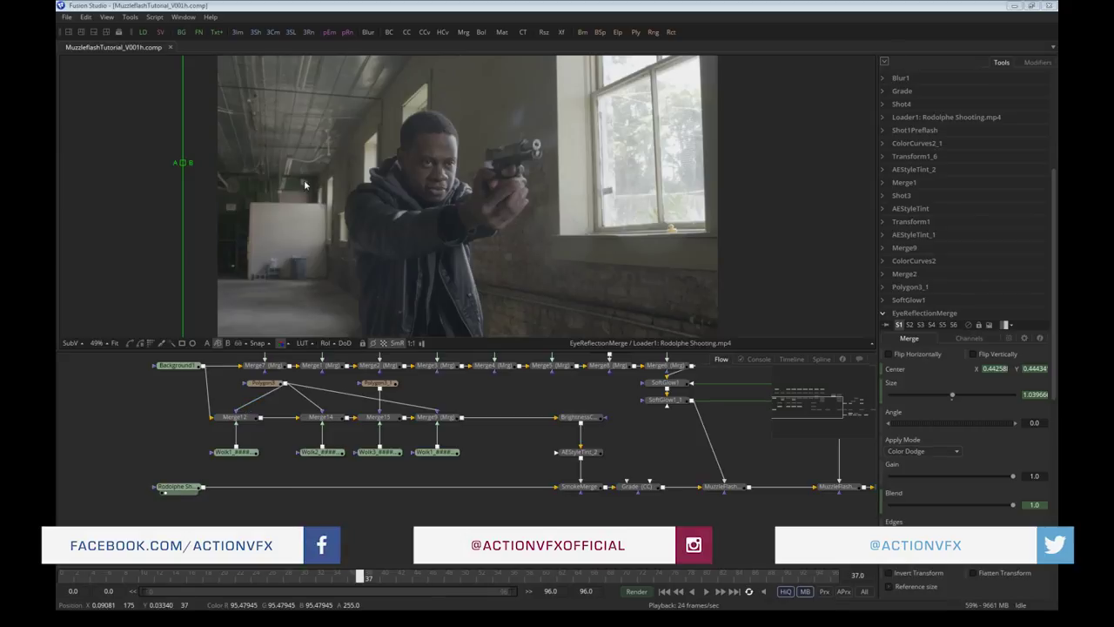
left_click_drag(184, 164, 801, 193)
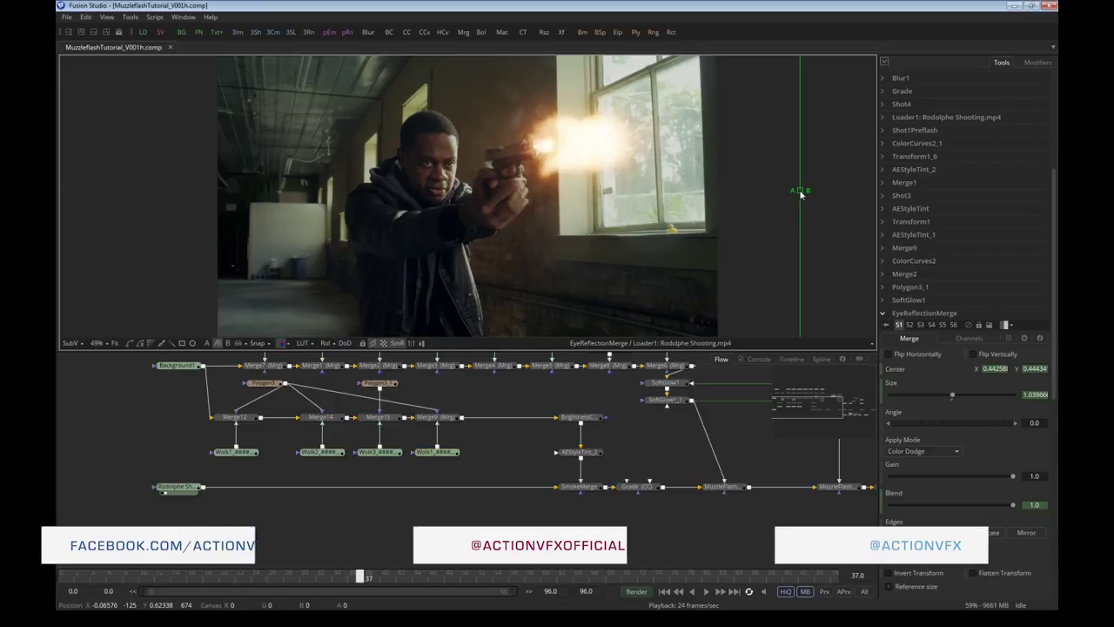